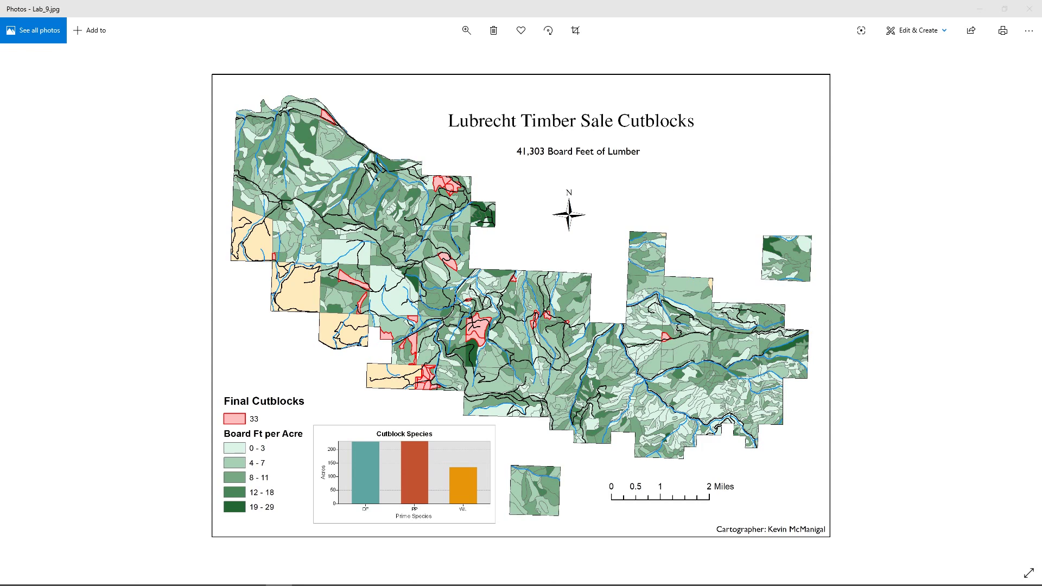
Review the lab instructions in Word, especially the harvest criteria under The Bigger Picture, and look at the sample cutblock map
{"action": "left_click_drag", "start_coordinate": [1039, 380], "coordinate": [478, 5]}
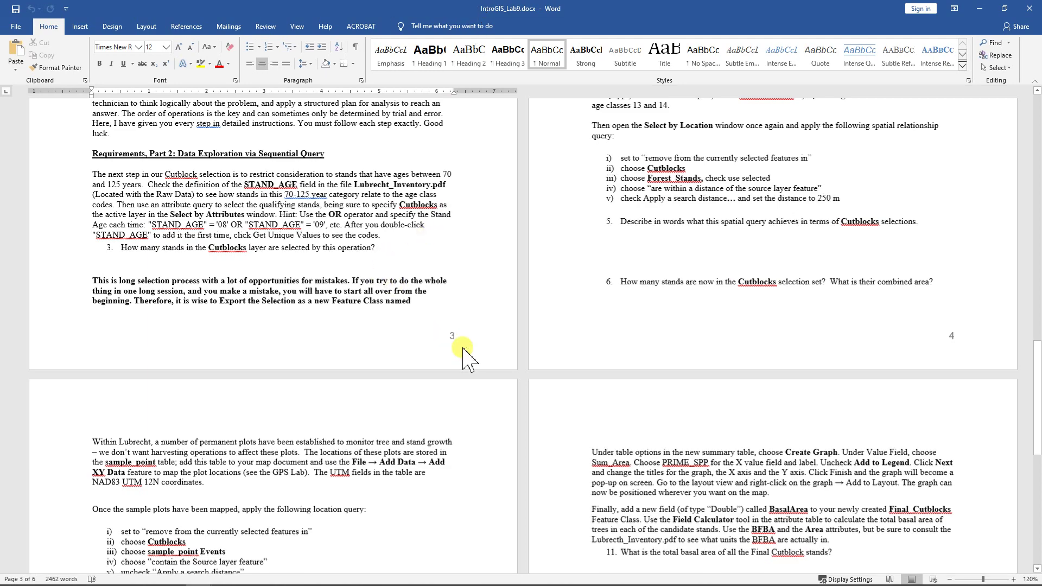
{"action": "scroll", "coordinate": [463, 352], "scroll_direction": "up", "scroll_amount": 4}
{"action": "scroll", "coordinate": [458, 342], "scroll_direction": "down", "scroll_amount": 5}
{"action": "scroll", "coordinate": [452, 336], "scroll_direction": "down", "scroll_amount": 12}
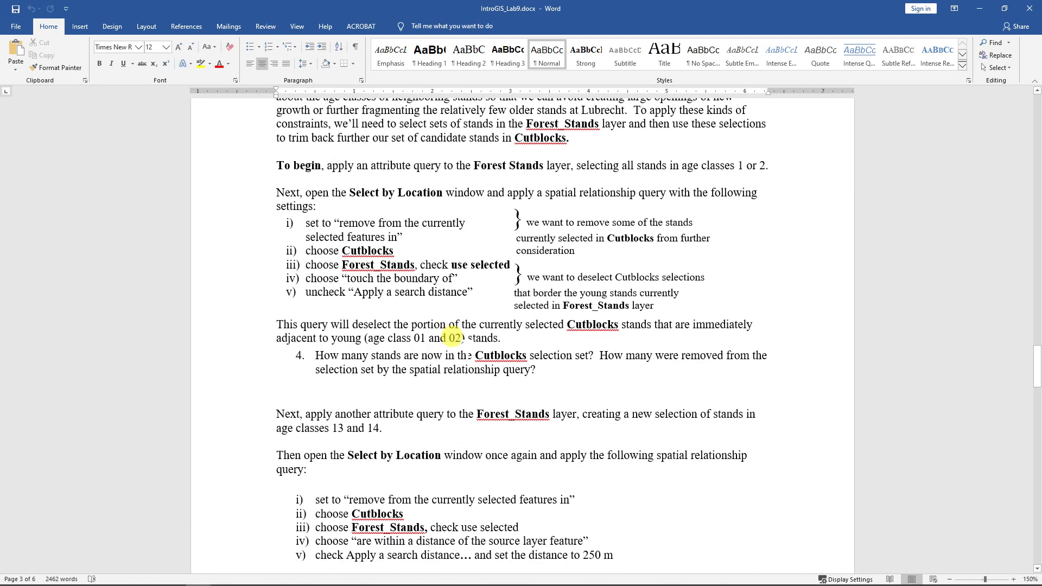
{"action": "scroll", "coordinate": [462, 352], "scroll_direction": "up", "scroll_amount": 9}
{"action": "scroll", "coordinate": [451, 336], "scroll_direction": "up", "scroll_amount": 12}
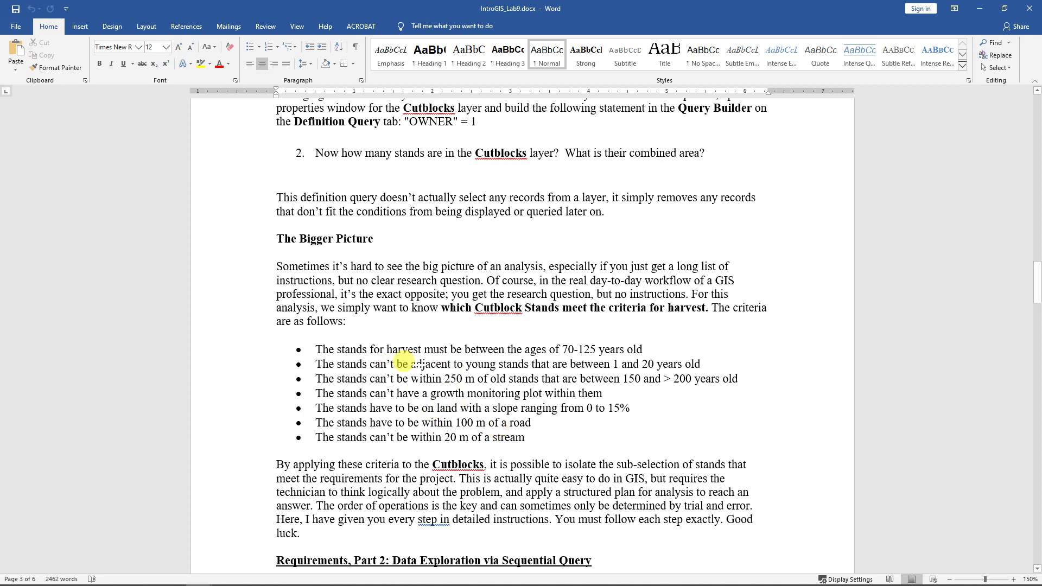
{"action": "left_click_drag", "start_coordinate": [759, 8], "coordinate": [1041, 187]}
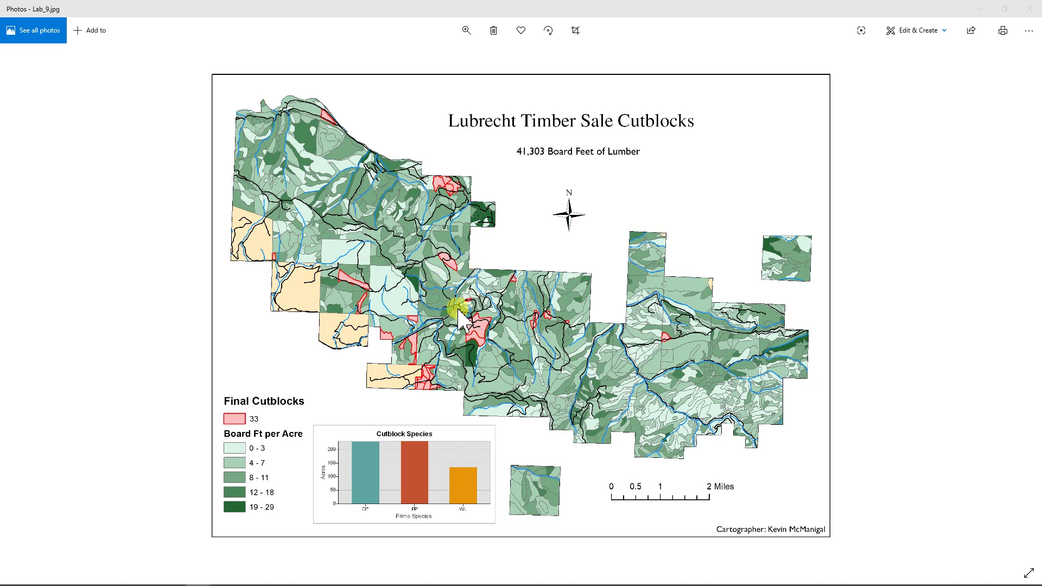
{"action": "left_click", "coordinate": [978, 9]}
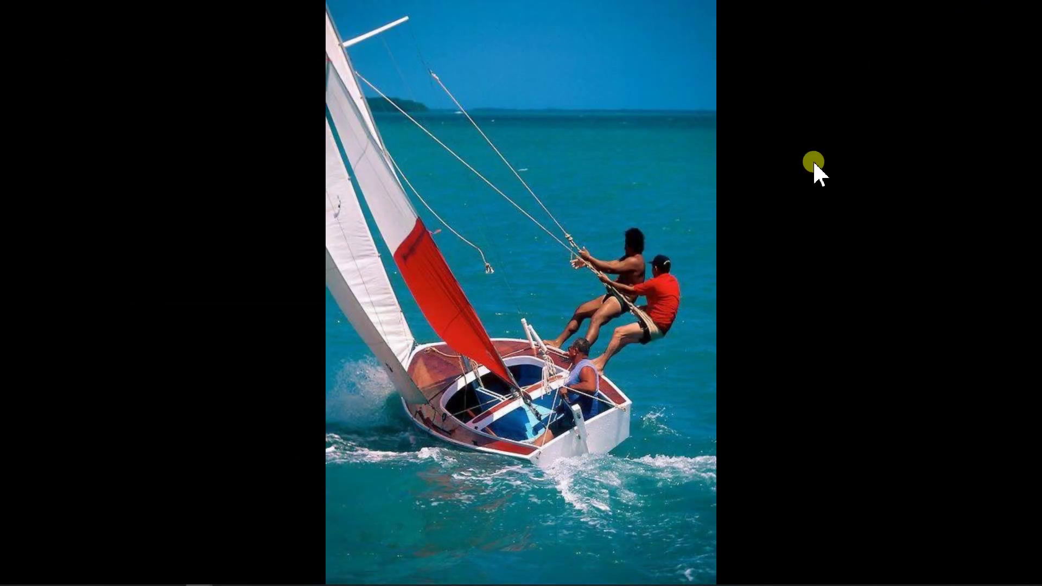
Switch to ArcCatalog and preview the boundary, Forest_stands, Perennial_RF3 and Road_classes shapefiles in the Lab9_Raw_Data folder
{"action": "left_click", "coordinate": [227, 576]}
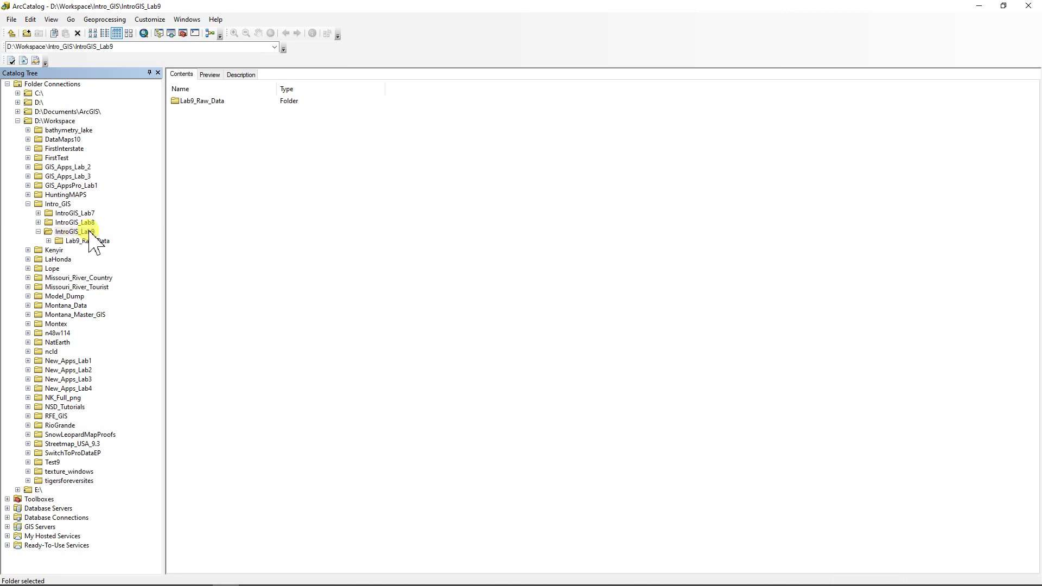
{"action": "left_click", "coordinate": [48, 241]}
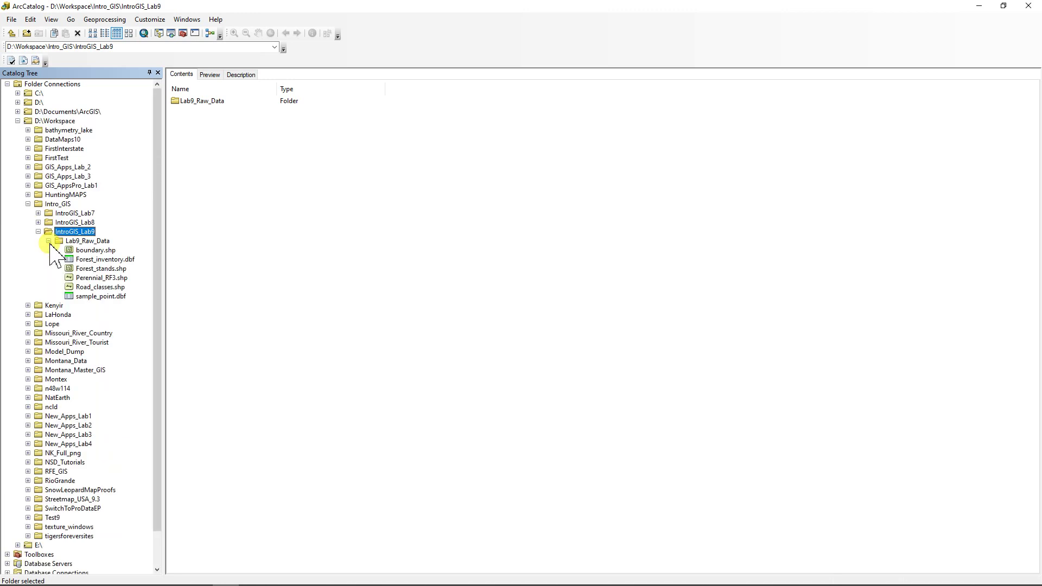
{"action": "left_click", "coordinate": [89, 250]}
{"action": "left_click", "coordinate": [210, 74]}
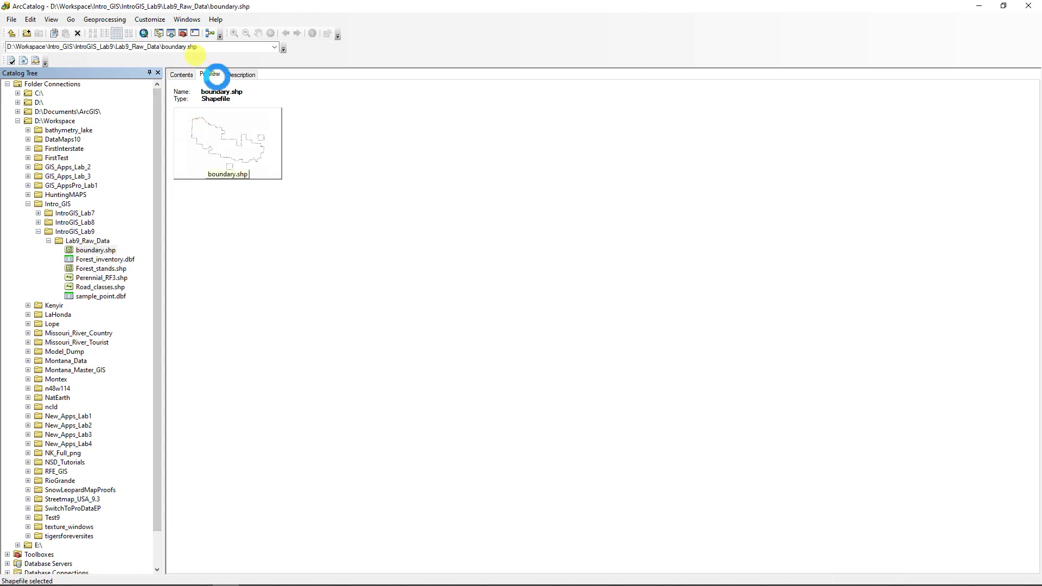
{"action": "left_click", "coordinate": [84, 268]}
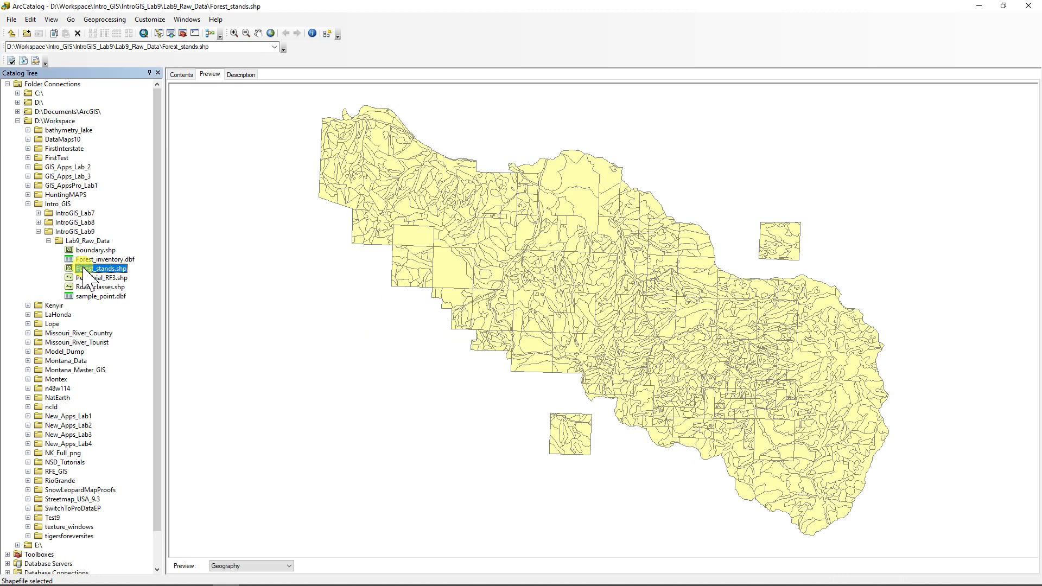
{"action": "left_click", "coordinate": [95, 278]}
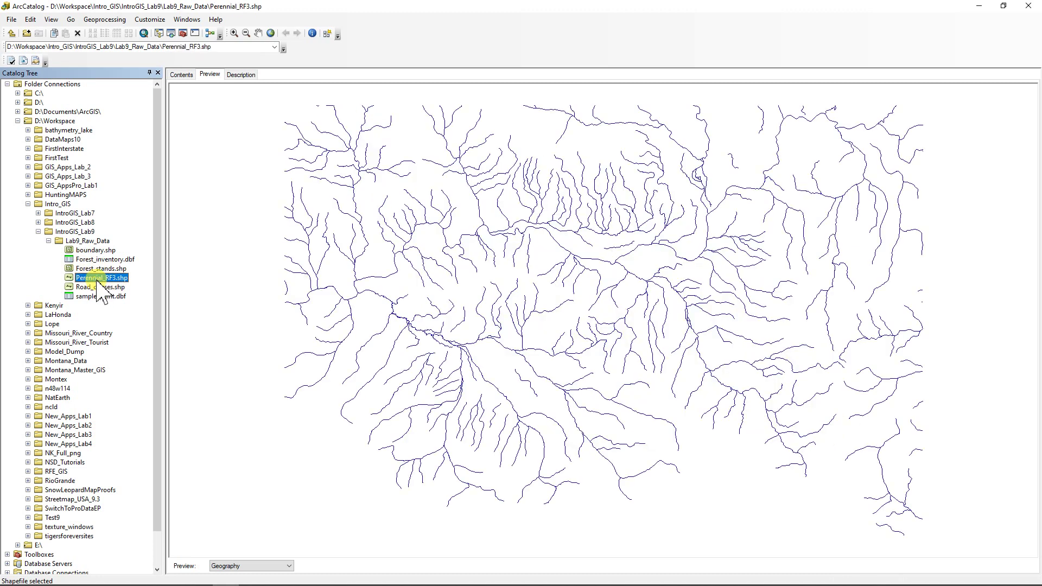
{"action": "left_click", "coordinate": [97, 287]}
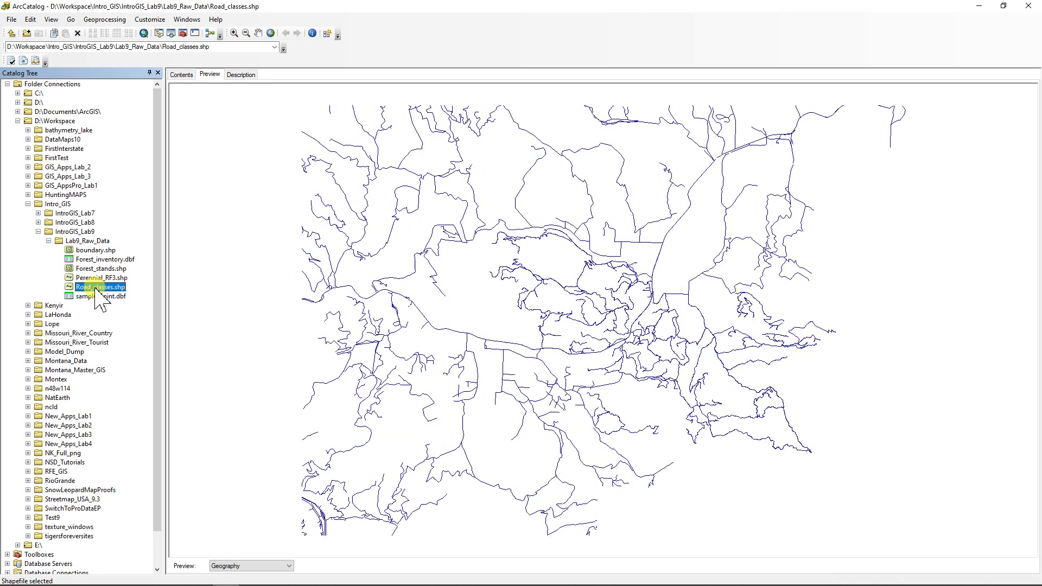
Check the XY coordinate systems of boundary.shp and Forest_stands.shp in their shapefile properties
{"action": "right_click", "coordinate": [94, 249]}
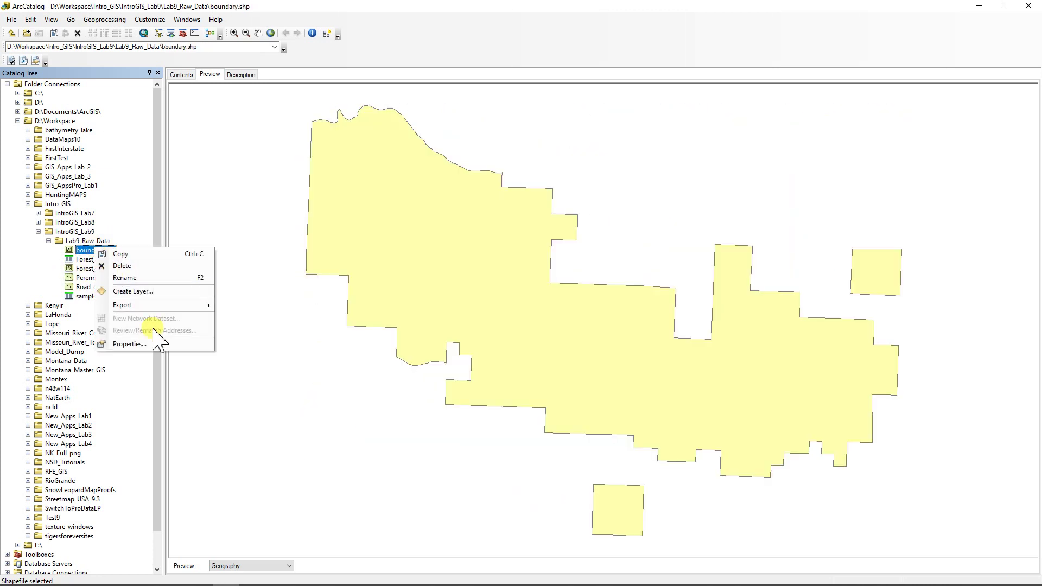
{"action": "left_click", "coordinate": [138, 345]}
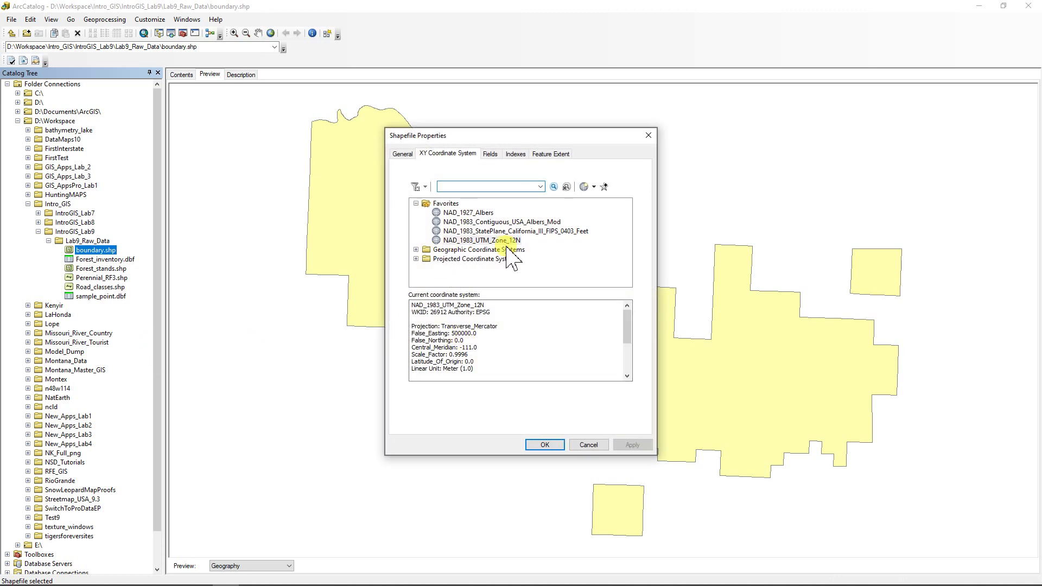
{"action": "left_click", "coordinate": [551, 445]}
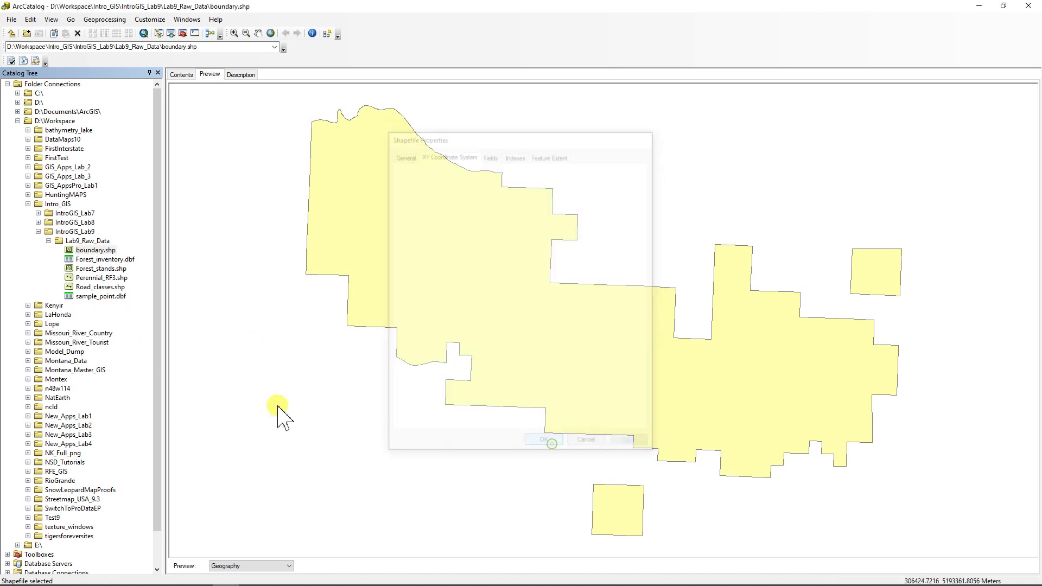
{"action": "left_click", "coordinate": [85, 270]}
{"action": "right_click", "coordinate": [85, 270]}
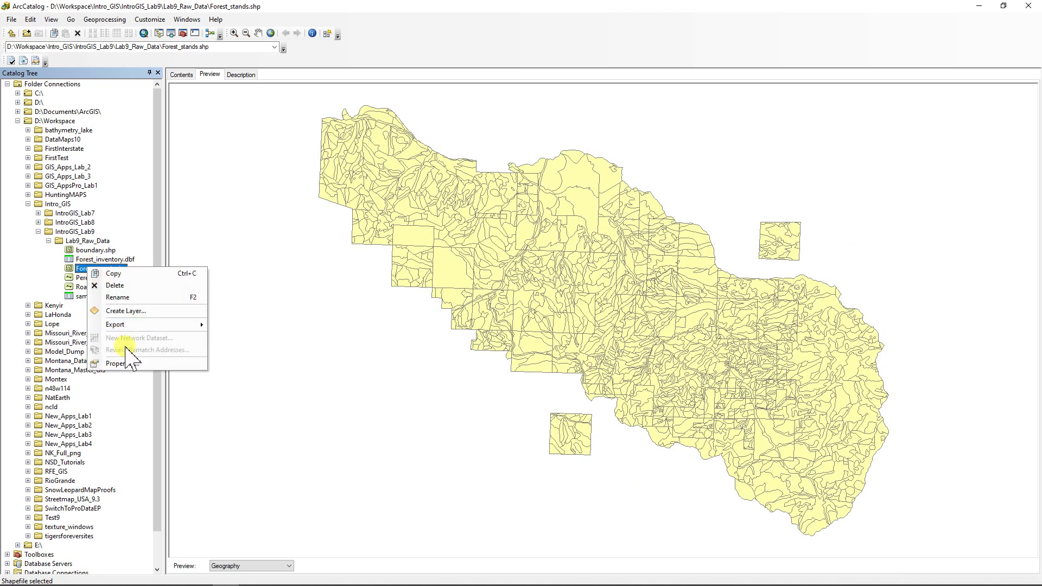
{"action": "left_click", "coordinate": [107, 345]}
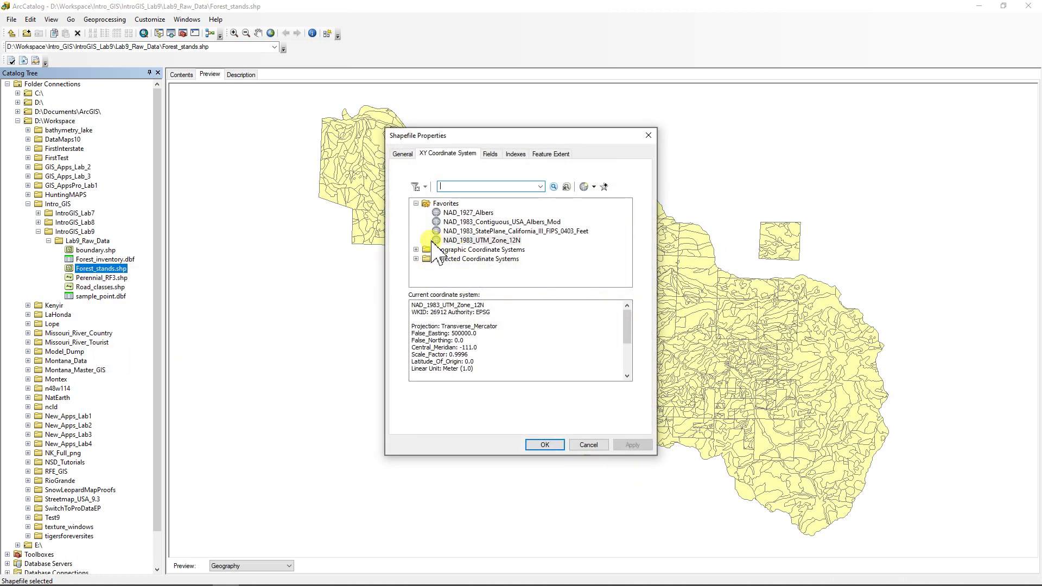
{"action": "left_click", "coordinate": [549, 445]}
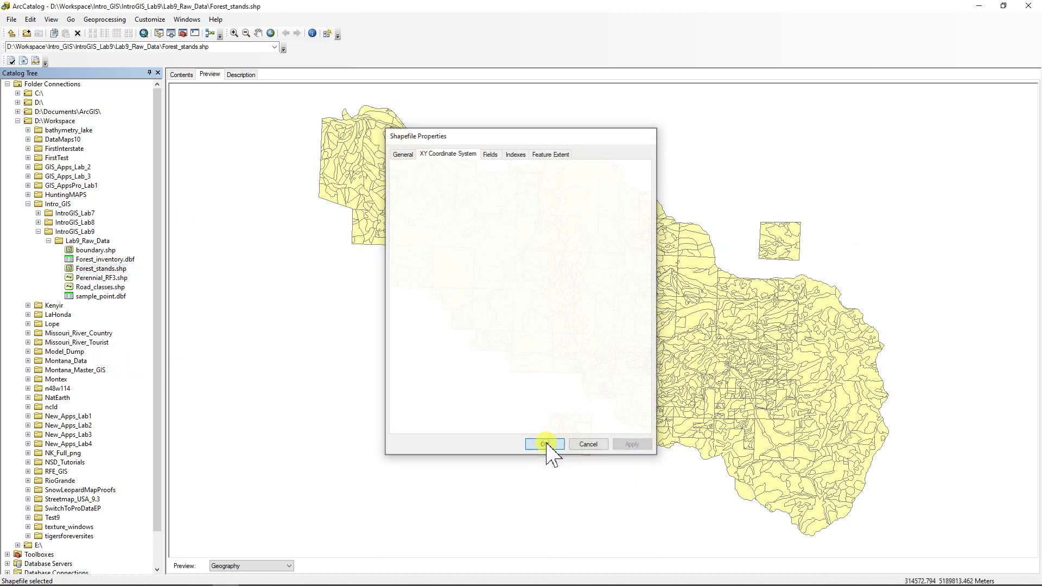
Check the XY coordinate systems of Perennial_RF3.shp and Road_classes.shp in their shapefile properties
{"action": "left_click", "coordinate": [102, 278]}
{"action": "right_click", "coordinate": [102, 278]}
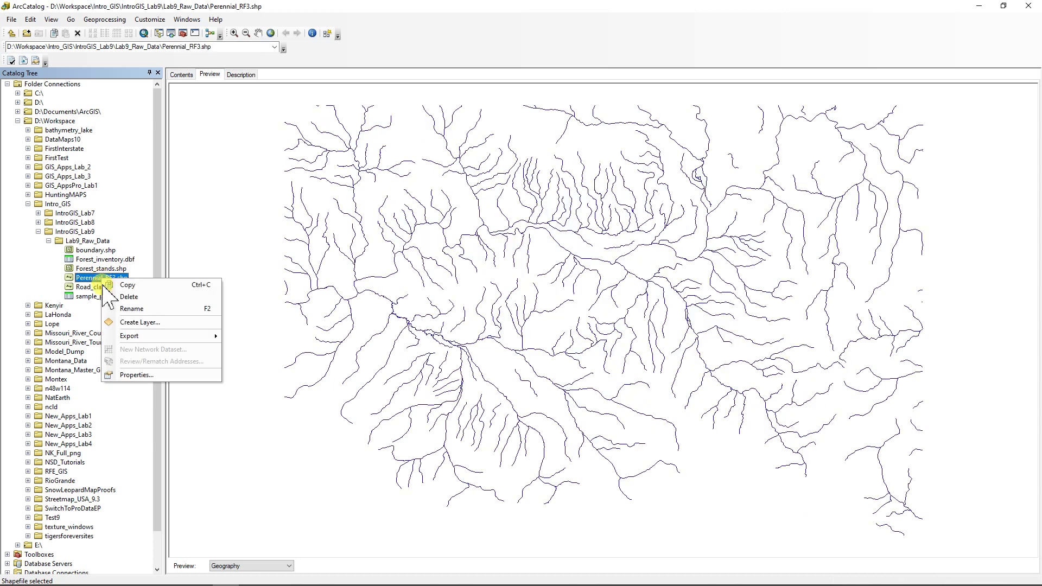
{"action": "left_click", "coordinate": [137, 376]}
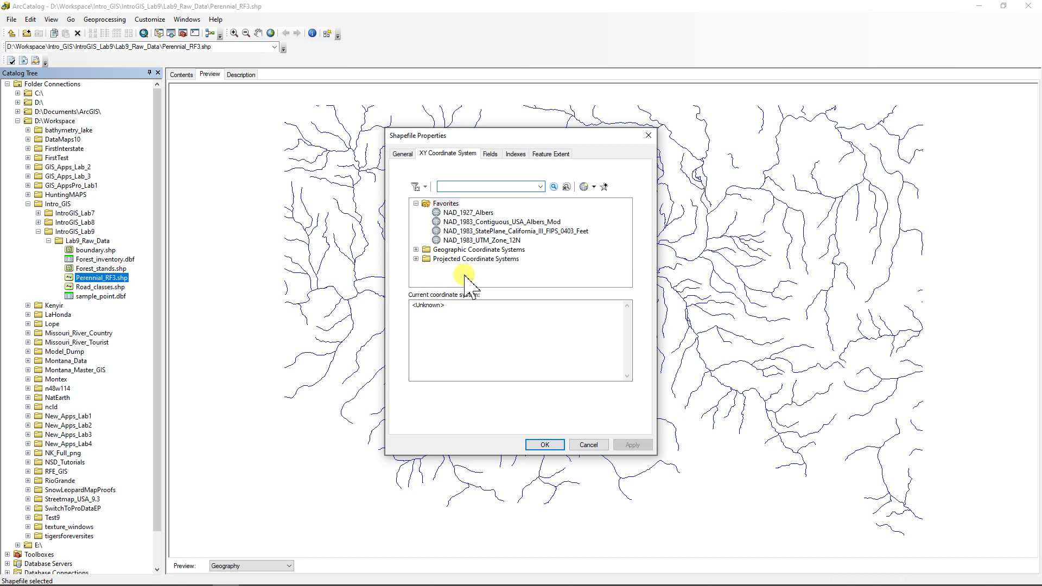
{"action": "left_click", "coordinate": [594, 448]}
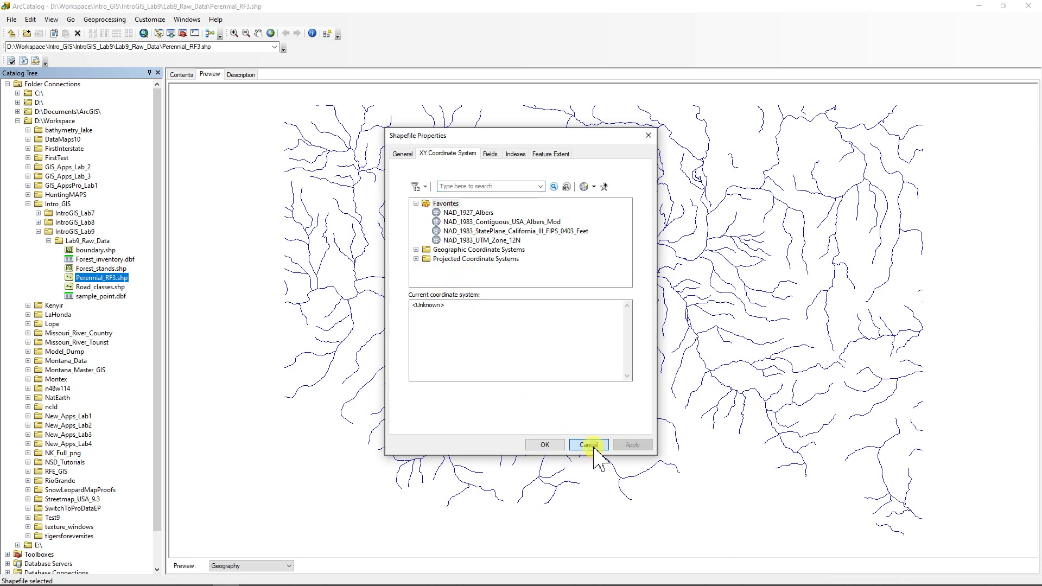
{"action": "left_click", "coordinate": [97, 287]}
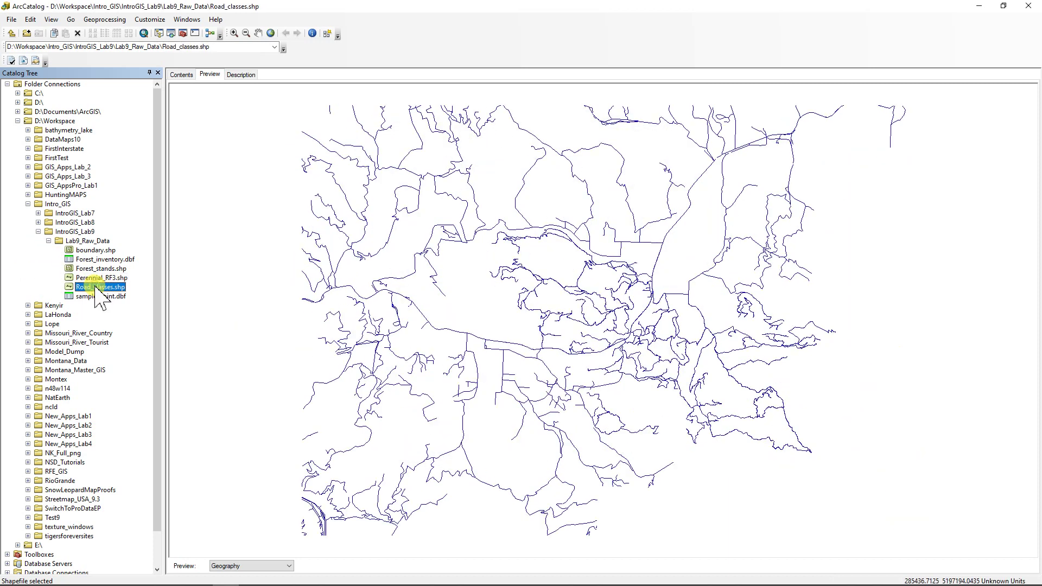
{"action": "right_click", "coordinate": [96, 287]}
{"action": "left_click", "coordinate": [130, 373]}
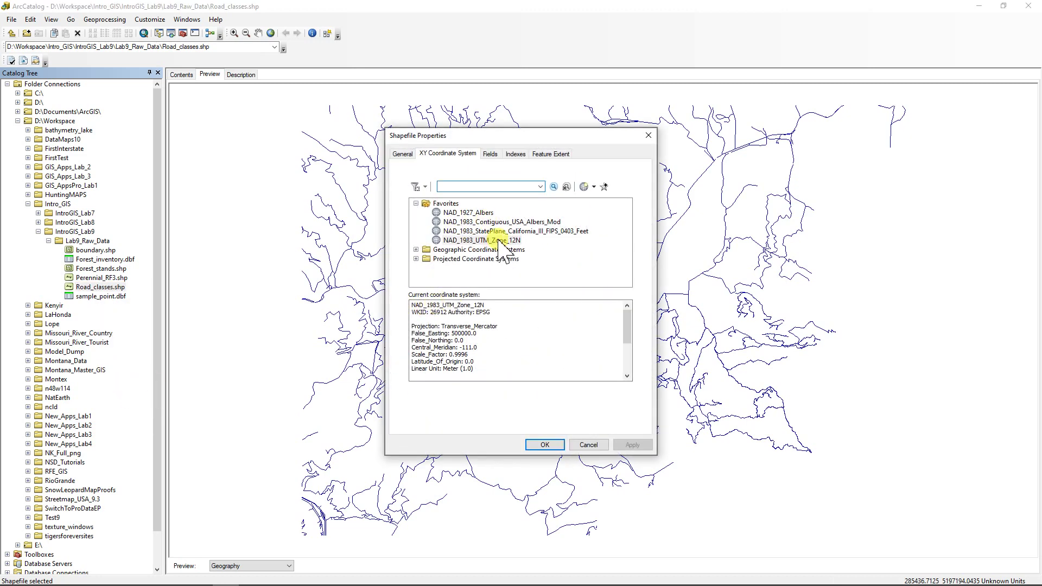
{"action": "left_click", "coordinate": [545, 444]}
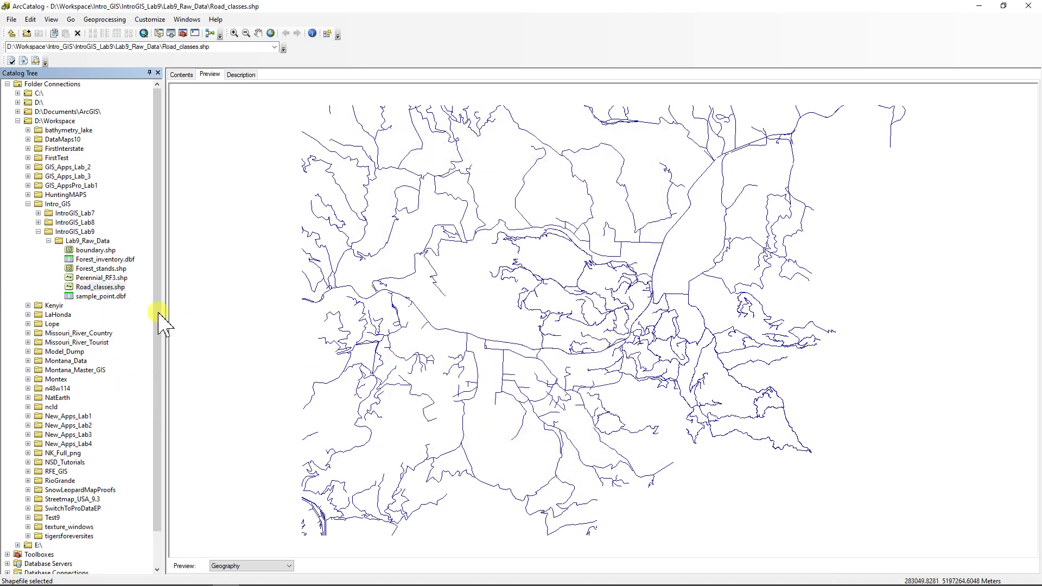
Preview the records of the Forest_inventory.dbf and sample_point.dbf tables
{"action": "left_click", "coordinate": [98, 260]}
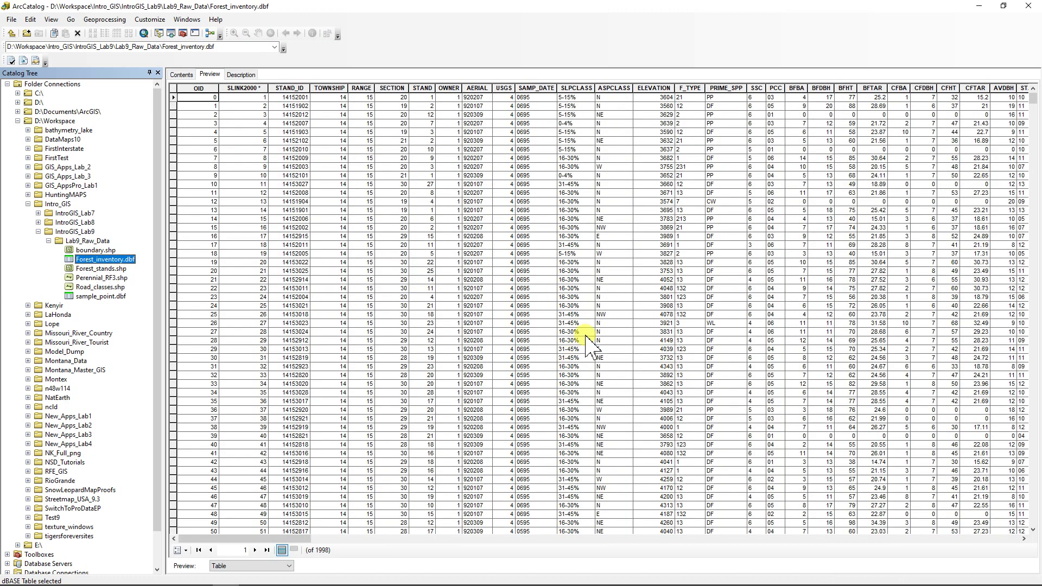
{"action": "left_click", "coordinate": [99, 297]}
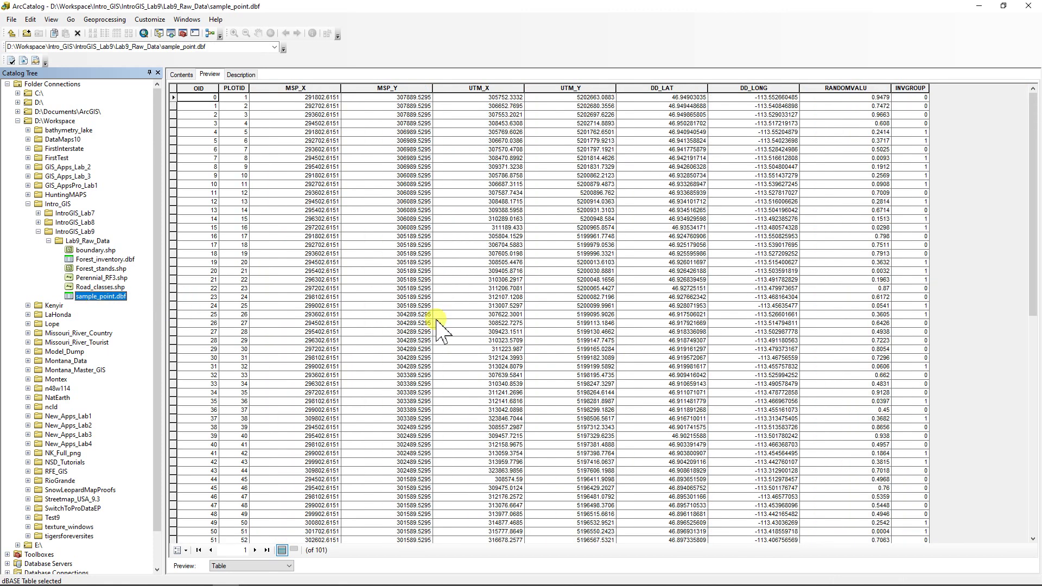
Recheck the coordinate system of Perennial_RF3.shp and read the Spatial Reference section of its metadata, declining the metadata upgrade
{"action": "left_click", "coordinate": [100, 278]}
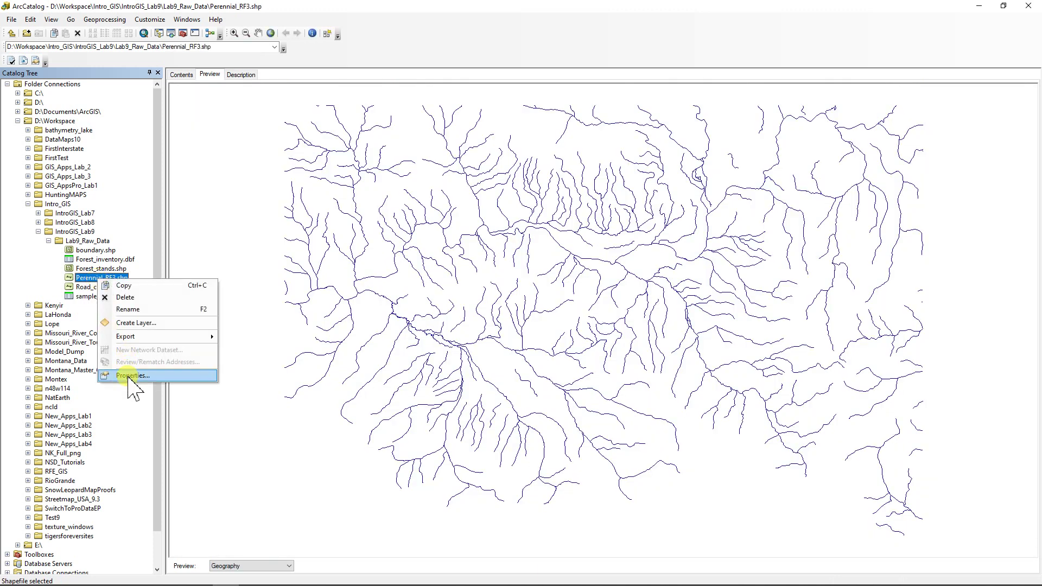
{"action": "left_click", "coordinate": [131, 376]}
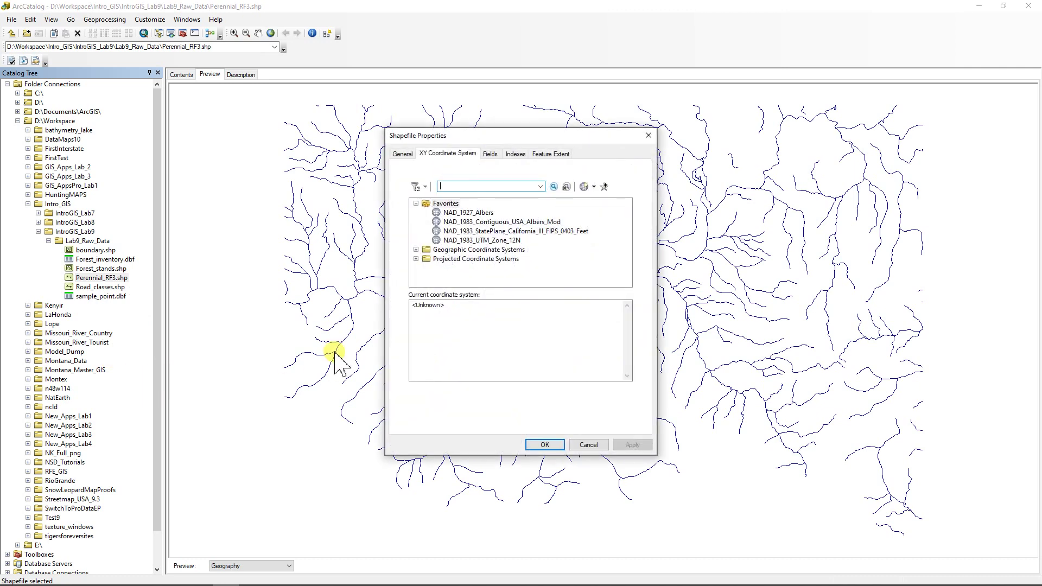
{"action": "left_click", "coordinate": [545, 444]}
{"action": "left_click", "coordinate": [241, 75]}
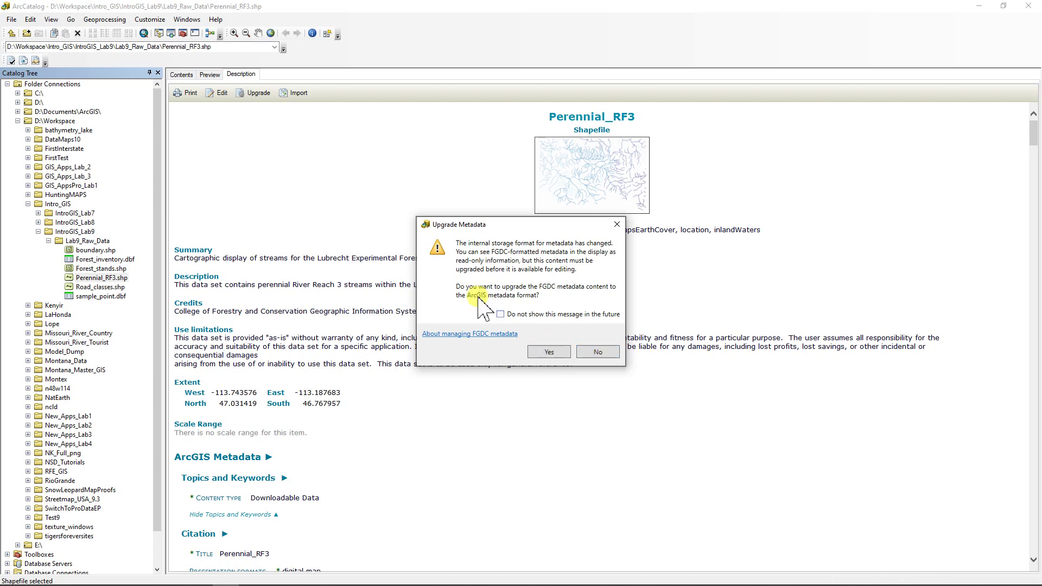
{"action": "left_click", "coordinate": [597, 352]}
{"action": "scroll", "coordinate": [576, 429], "scroll_direction": "down", "scroll_amount": 15}
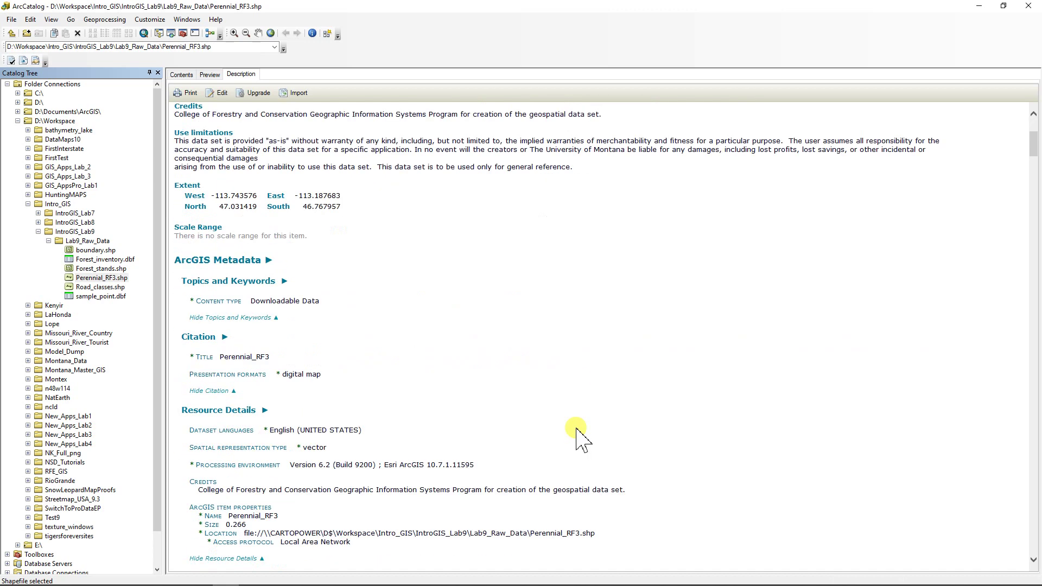
{"action": "scroll", "coordinate": [576, 429], "scroll_direction": "down", "scroll_amount": 1}
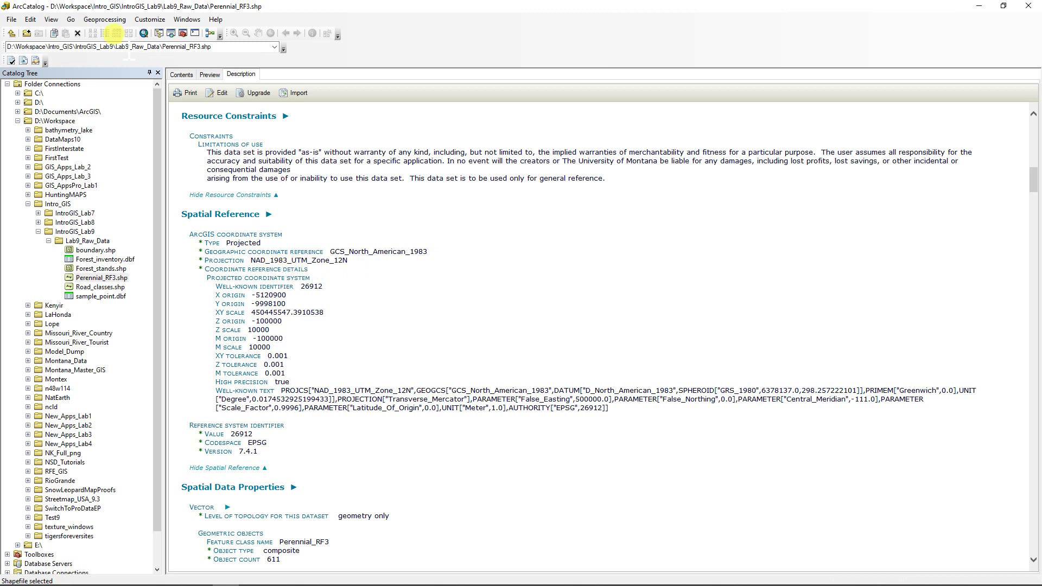
{"action": "left_click", "coordinate": [181, 74]}
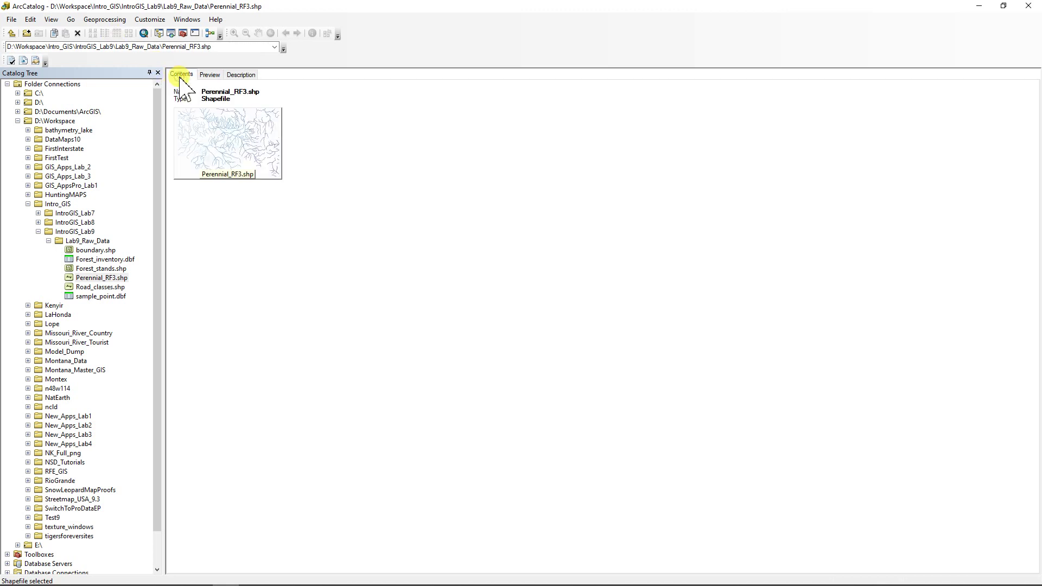
Search the tools for "Define", open Define Projection (Data Management) and set Perennial_RF3.shp as the input dataset
{"action": "left_click", "coordinate": [173, 34]}
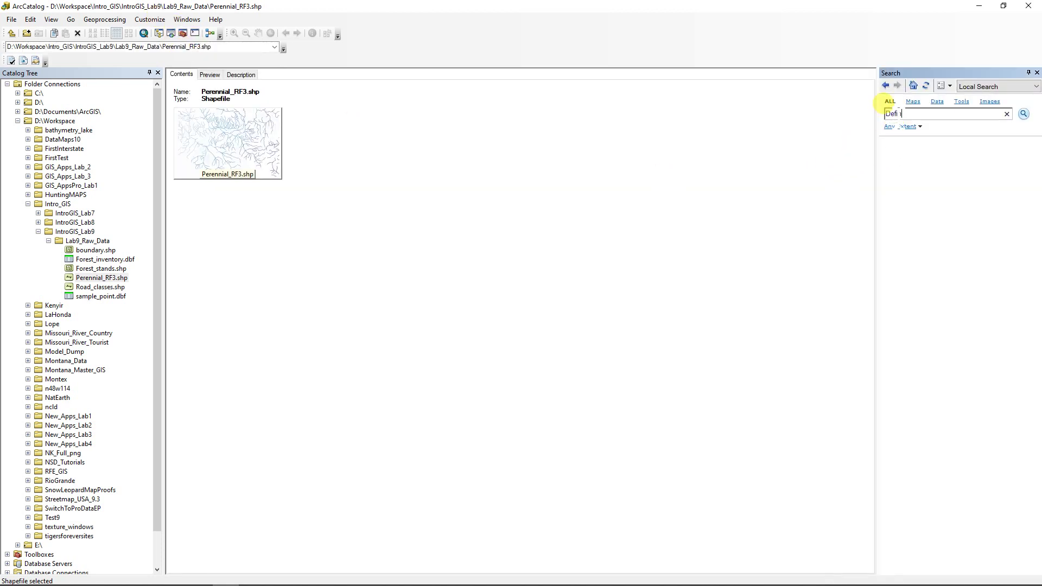
{"action": "key", "text": "Return"}
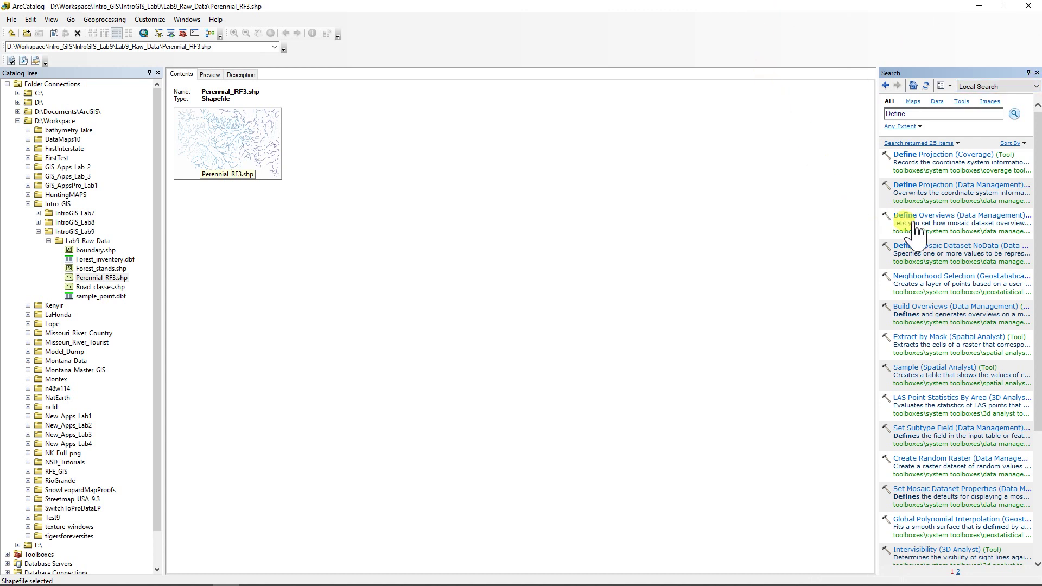
{"action": "left_click", "coordinate": [934, 188]}
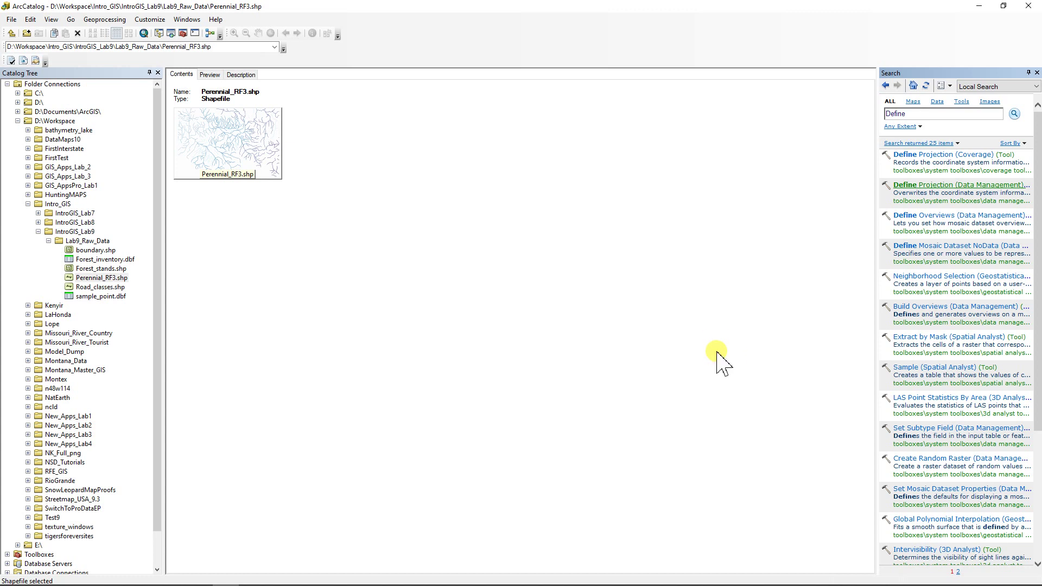
{"action": "left_click", "coordinate": [102, 277]}
{"action": "left_click_drag", "start_coordinate": [457, 206], "coordinate": [481, 206]}
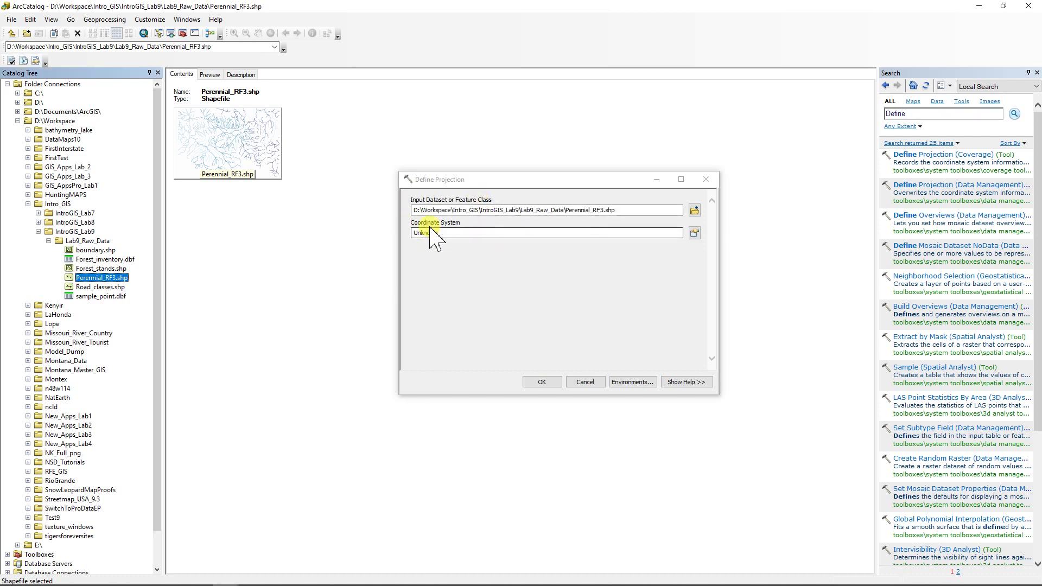
Import the coordinate system of boundary.shp from Intro_GIS\IntroGIS_Lab9\Lab9_Raw_Data as the Define Projection coordinate system
{"action": "left_click", "coordinate": [696, 235]}
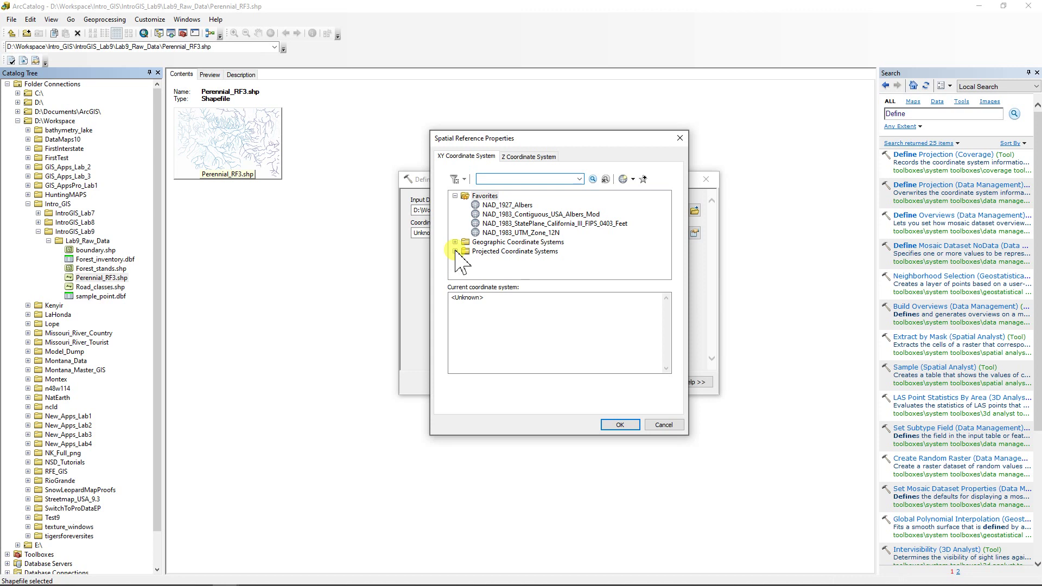
{"action": "left_click", "coordinate": [633, 180]}
{"action": "left_click", "coordinate": [649, 205]}
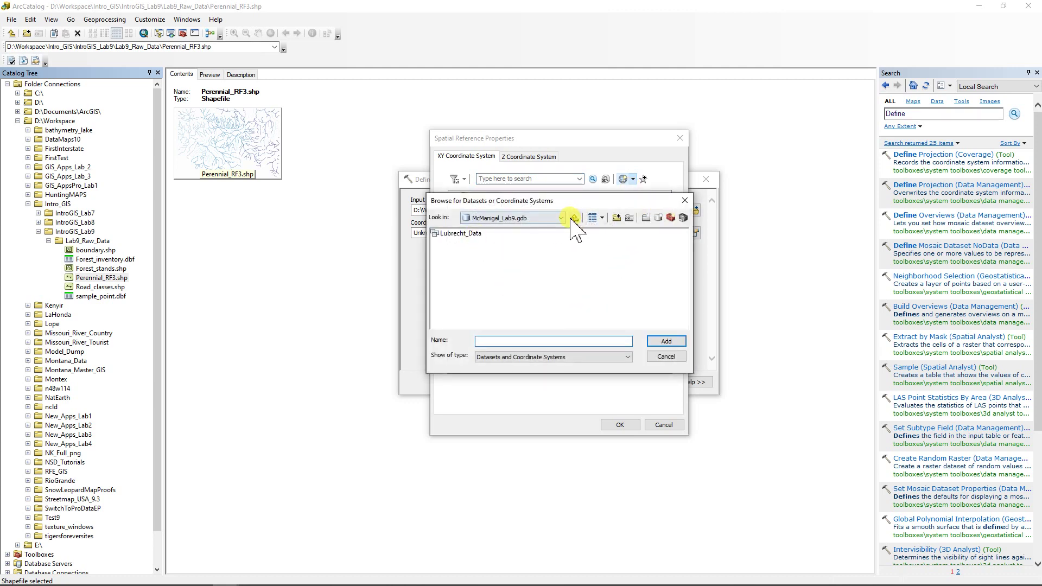
{"action": "left_click", "coordinate": [574, 218]}
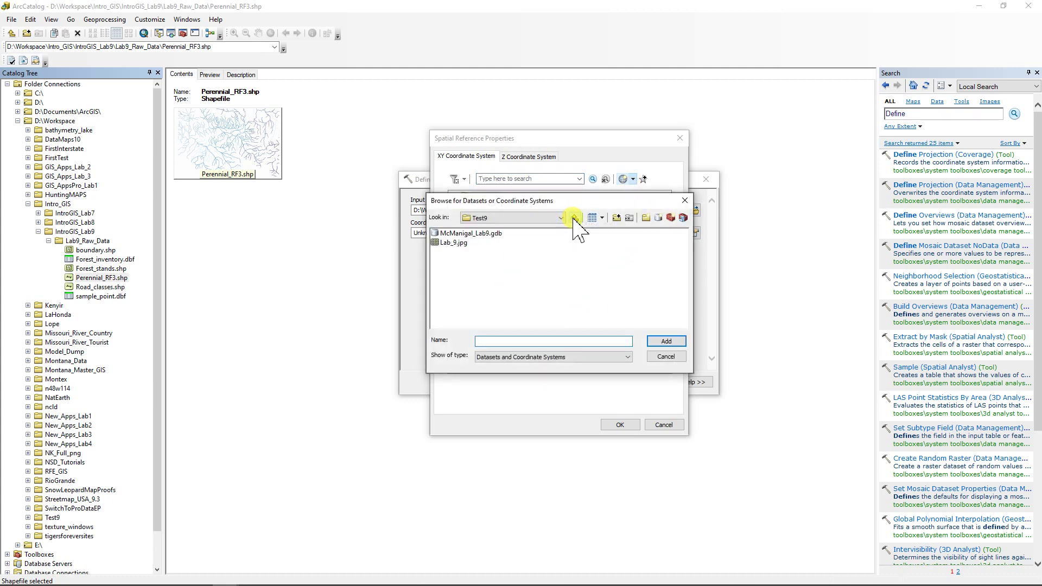
{"action": "left_click", "coordinate": [575, 217]}
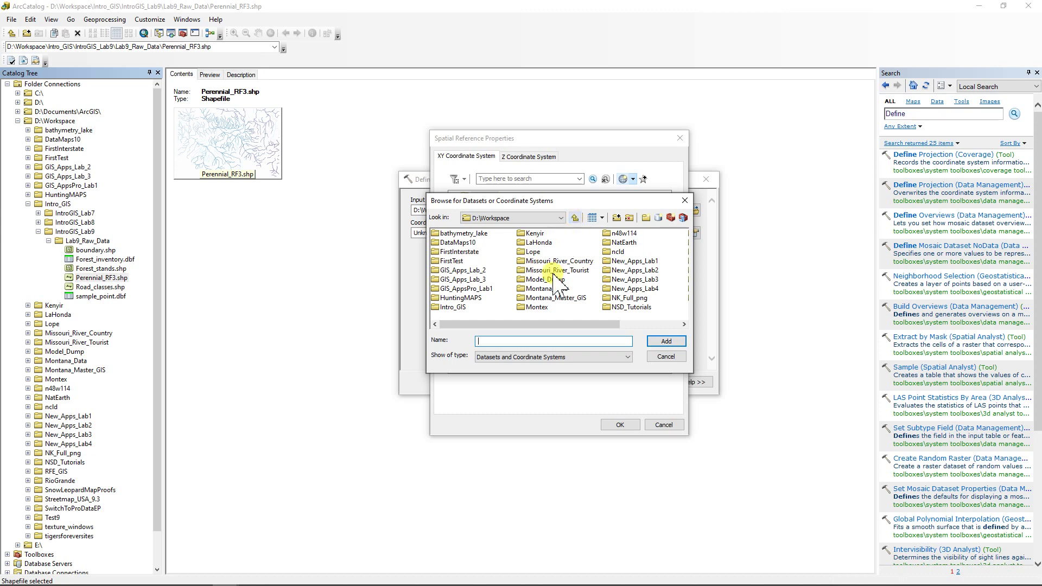
{"action": "double_click", "coordinate": [453, 307]}
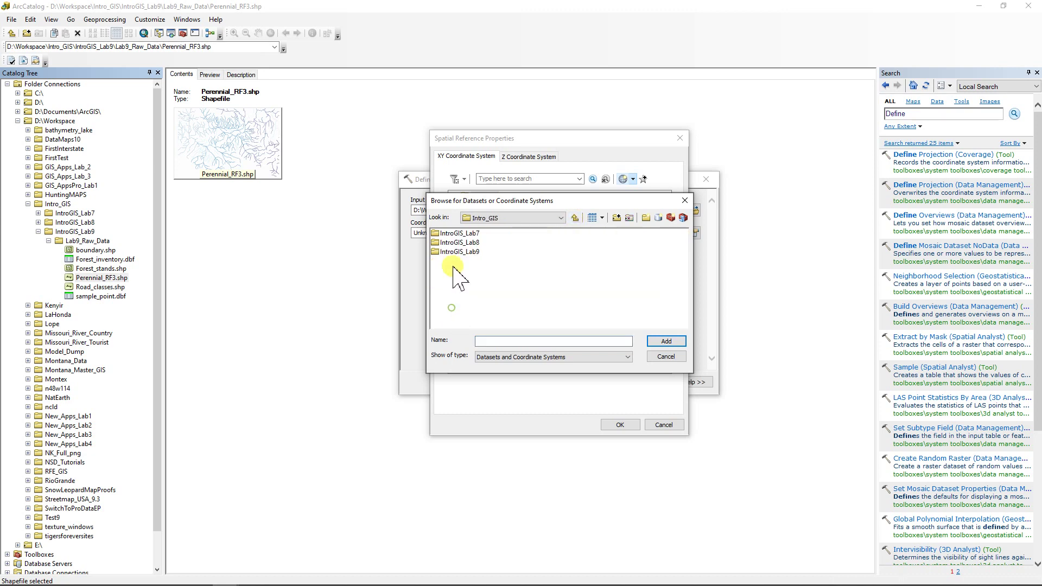
{"action": "double_click", "coordinate": [458, 252]}
{"action": "double_click", "coordinate": [464, 233]}
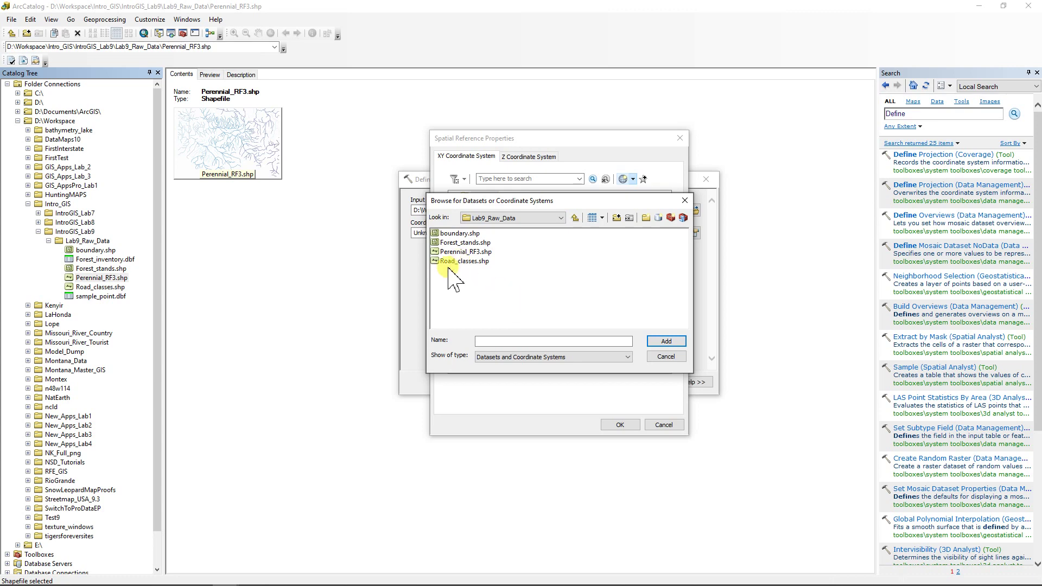
{"action": "left_click", "coordinate": [456, 234]}
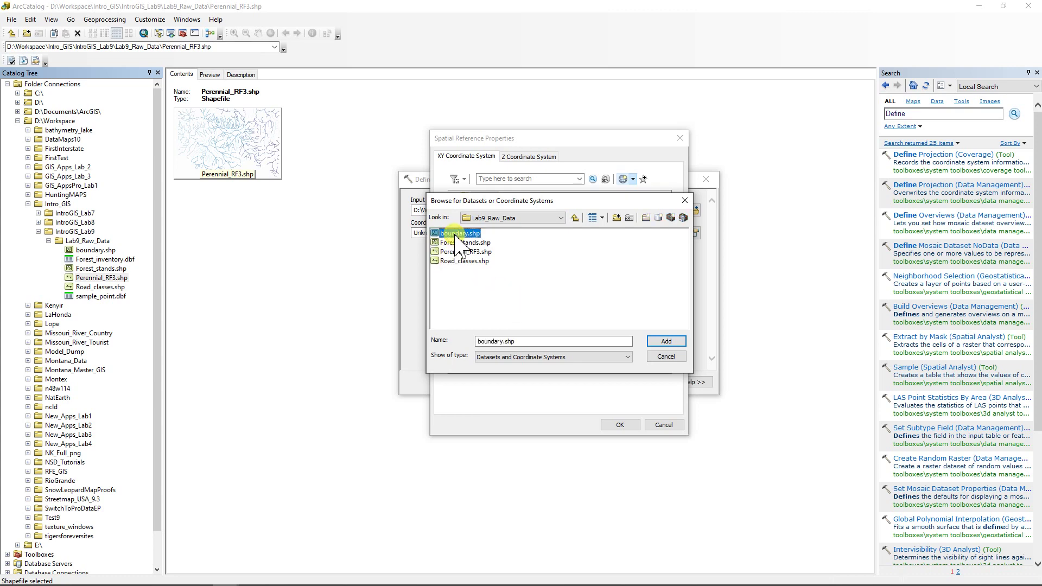
{"action": "left_click", "coordinate": [667, 341]}
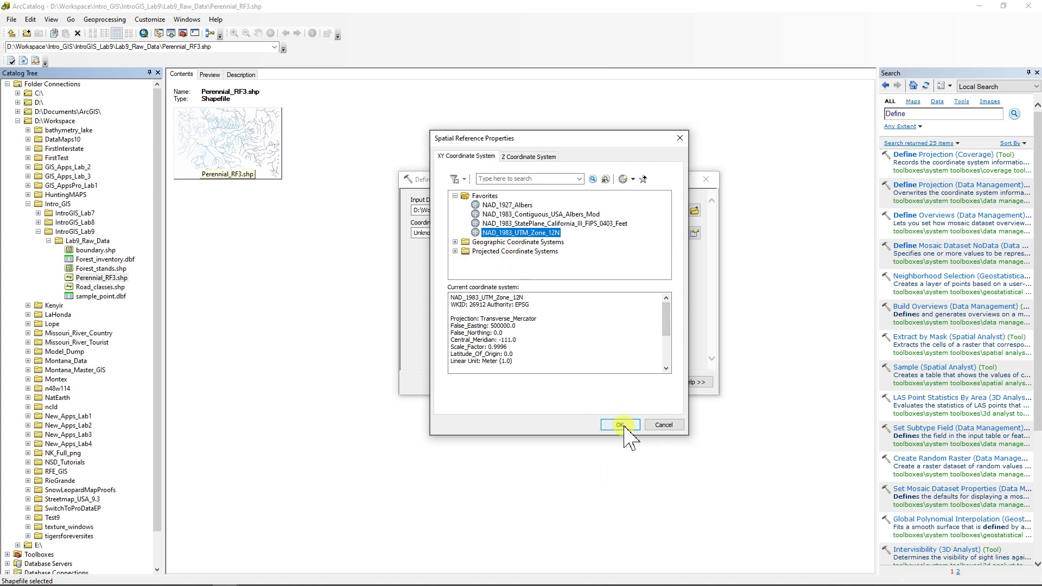
Browse the projected coordinate systems to the NAD 1983 group under UTM
{"action": "left_click", "coordinate": [454, 251]}
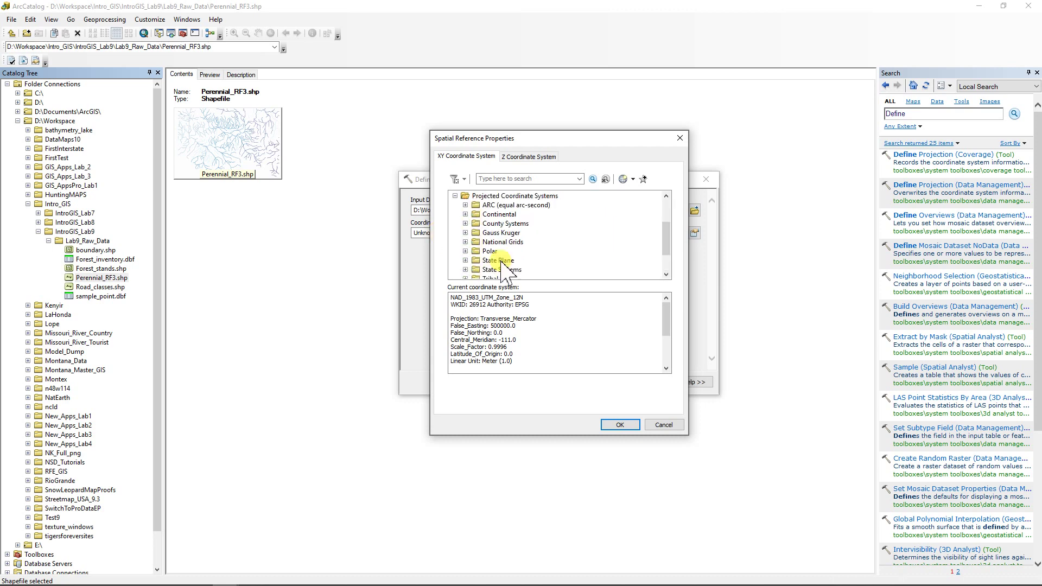
{"action": "scroll", "coordinate": [548, 262], "scroll_direction": "down", "scroll_amount": 2}
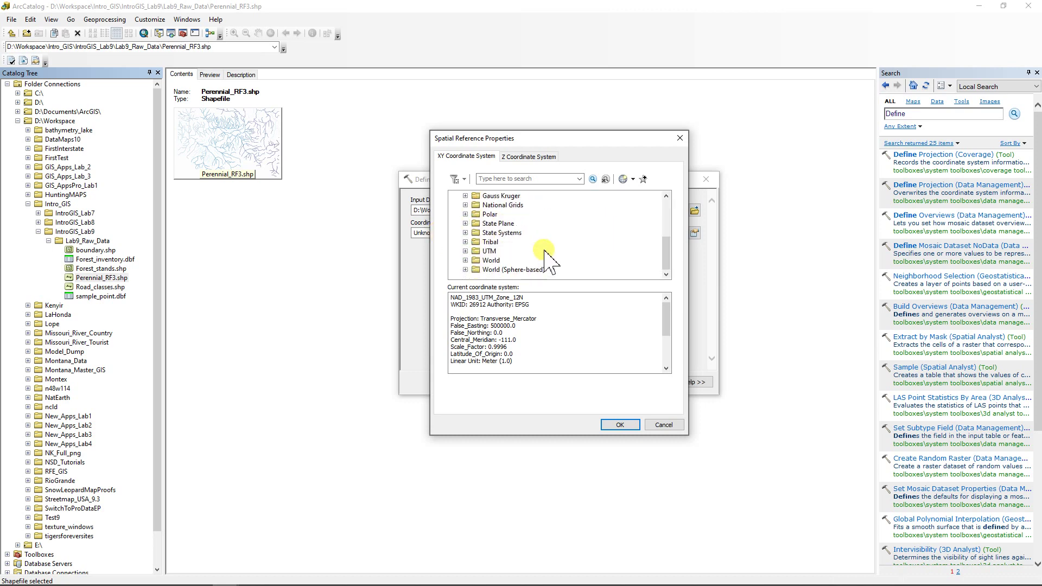
{"action": "left_click", "coordinate": [465, 252]}
{"action": "scroll", "coordinate": [533, 260], "scroll_direction": "down", "scroll_amount": 2}
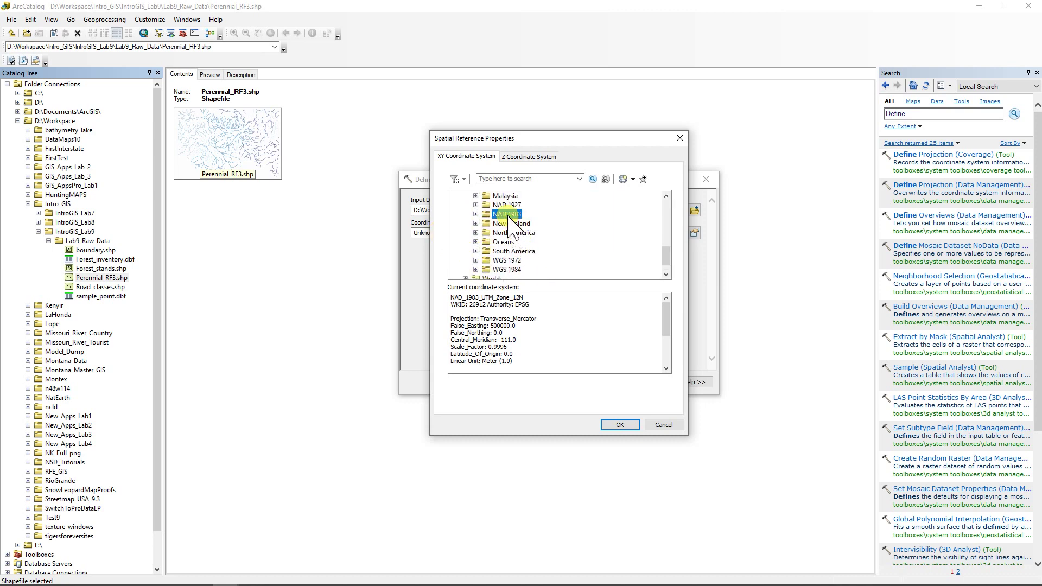
Accept the imported NAD_1983_UTM_Zone_12N system, run Define Projection on Perennial_RF3.shp and close the completion report
{"action": "left_click", "coordinate": [619, 424]}
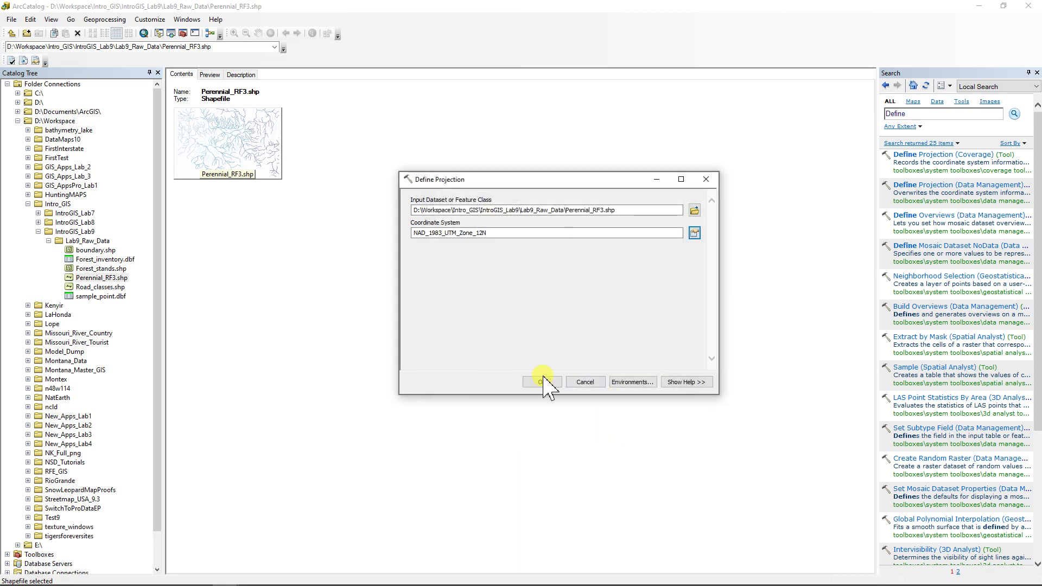
{"action": "left_click", "coordinate": [541, 381]}
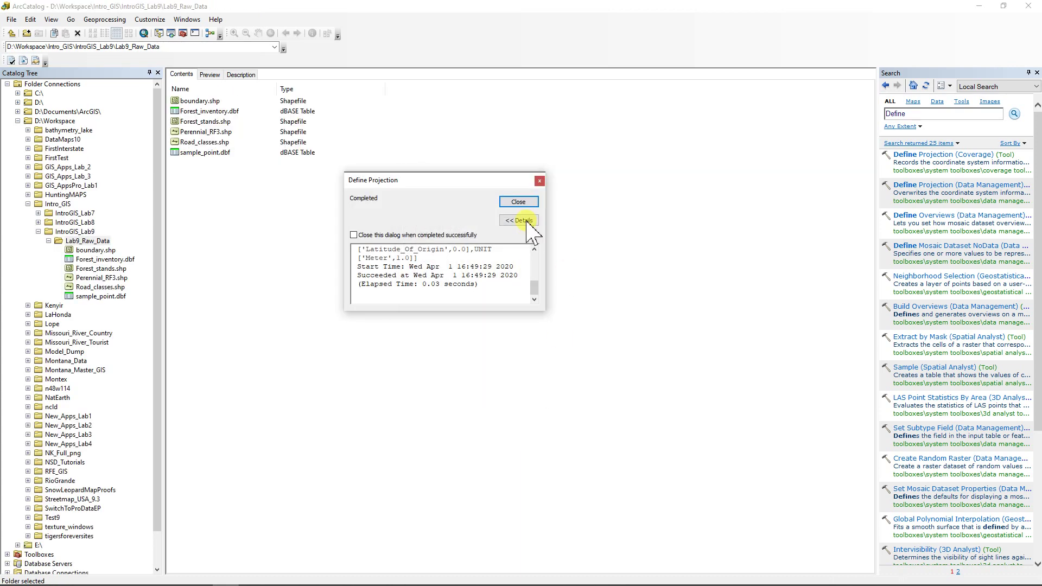
{"action": "left_click", "coordinate": [518, 202]}
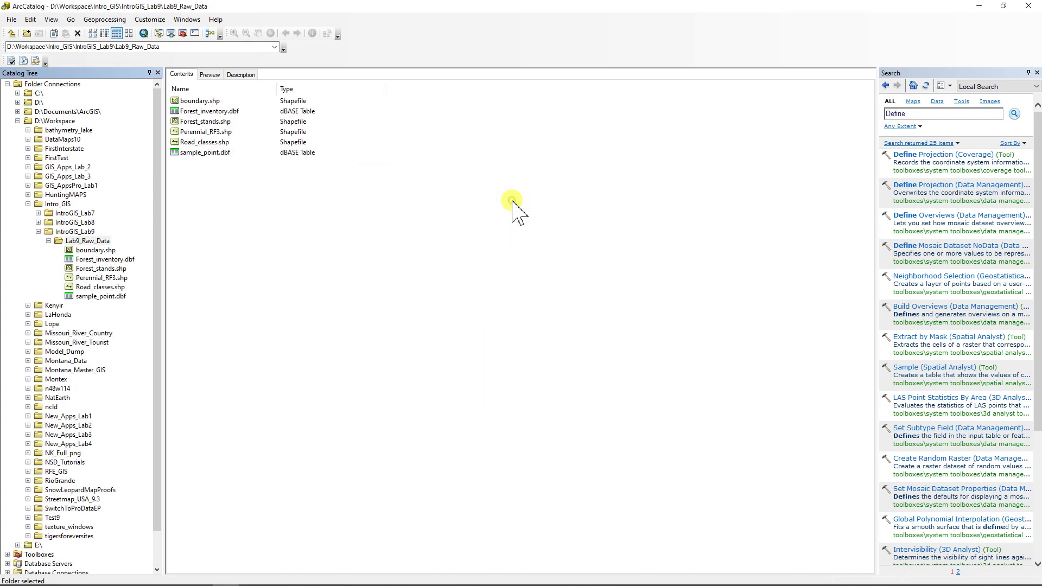
Check the XY coordinate system of Perennial_RF3.shp in its shapefile properties
{"action": "left_click", "coordinate": [88, 277]}
{"action": "right_click", "coordinate": [85, 276]}
{"action": "left_click", "coordinate": [120, 370]}
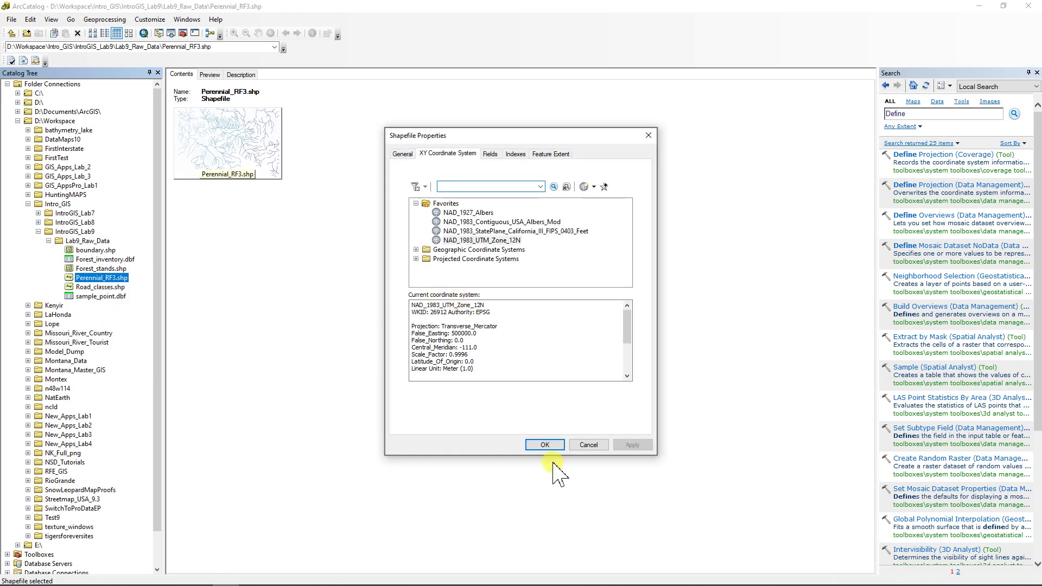
{"action": "left_click", "coordinate": [545, 446]}
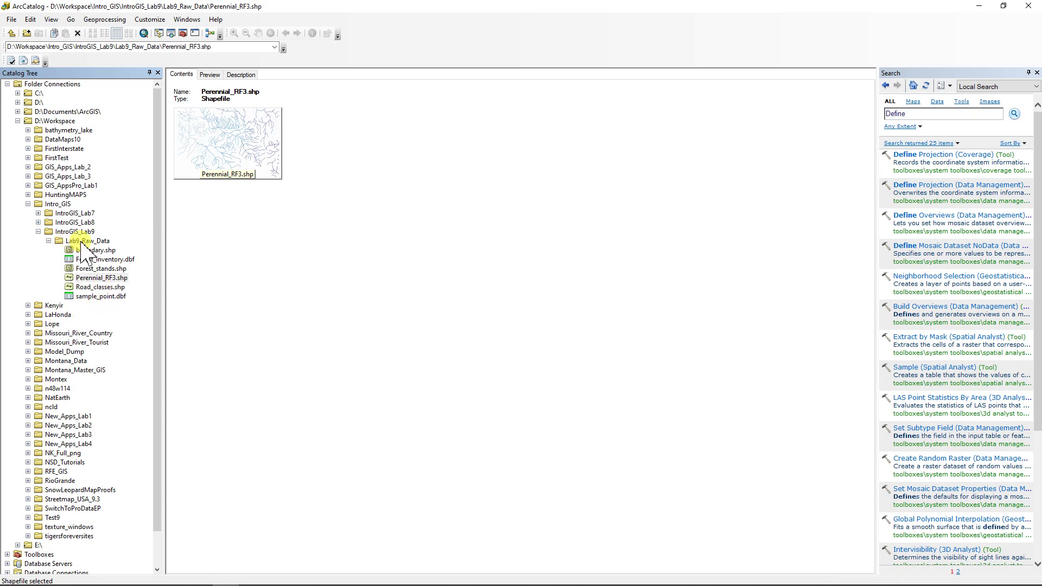
Create a file geodatabase in the IntroGIS_Lab9 folder, named with the owner's surname followed by _Lab9
{"action": "left_click", "coordinate": [81, 232]}
{"action": "right_click", "coordinate": [80, 233]}
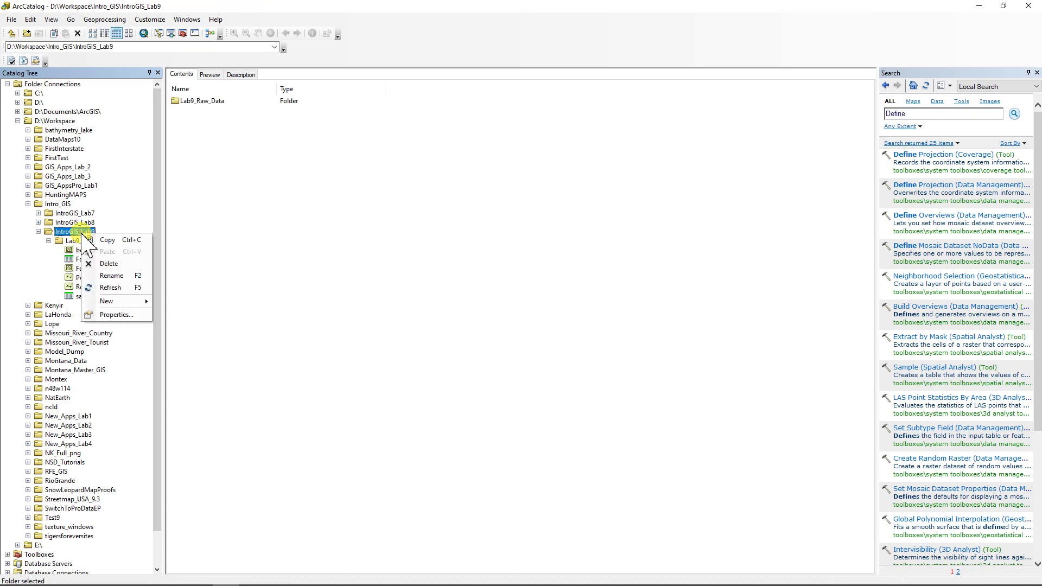
{"action": "left_click", "coordinate": [111, 303]}
{"action": "left_click", "coordinate": [184, 300]}
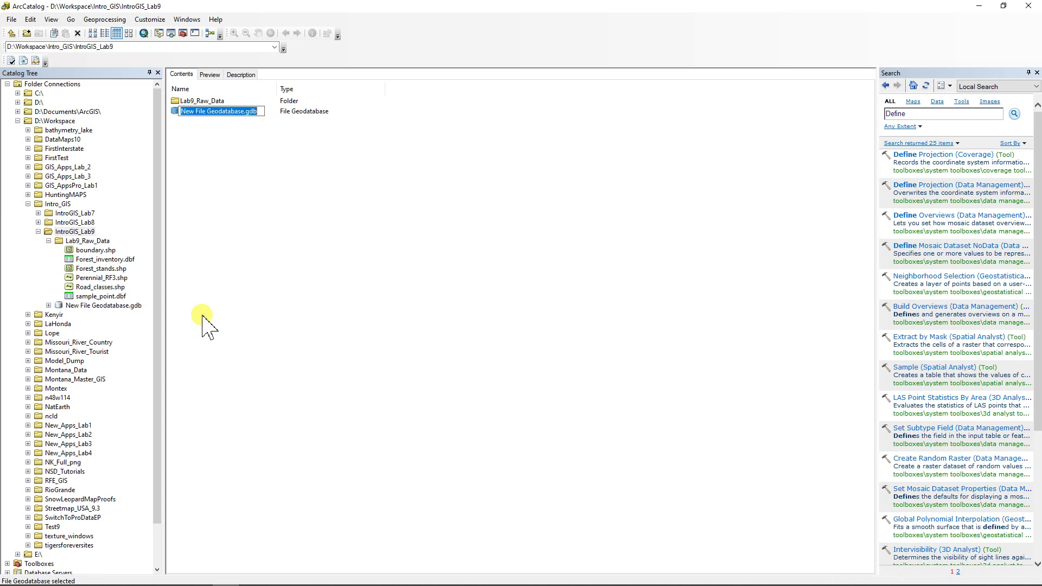
{"action": "type", "text": "McM"}
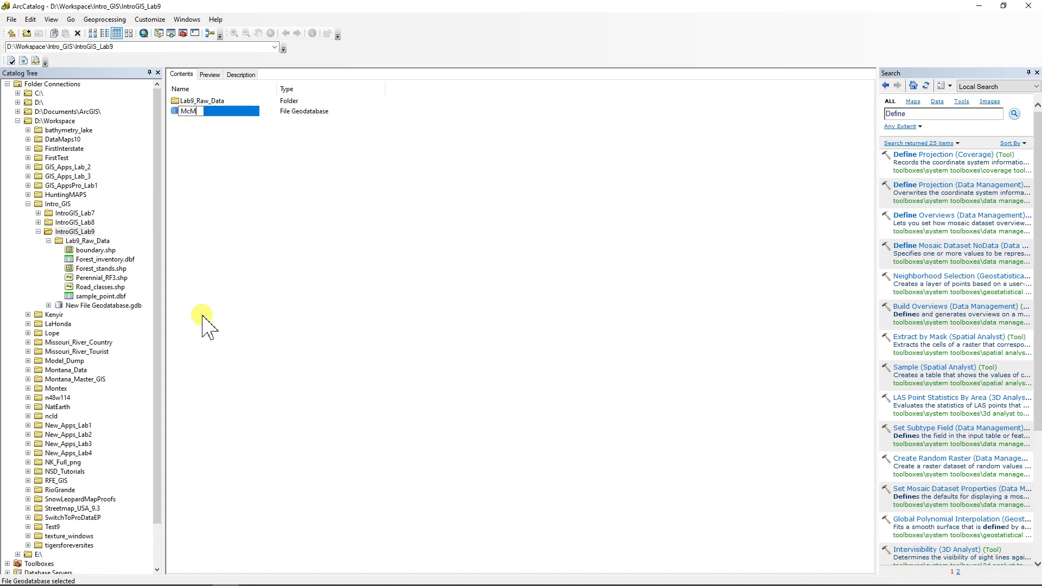
{"action": "type", "text": "naijal_Lab9"}
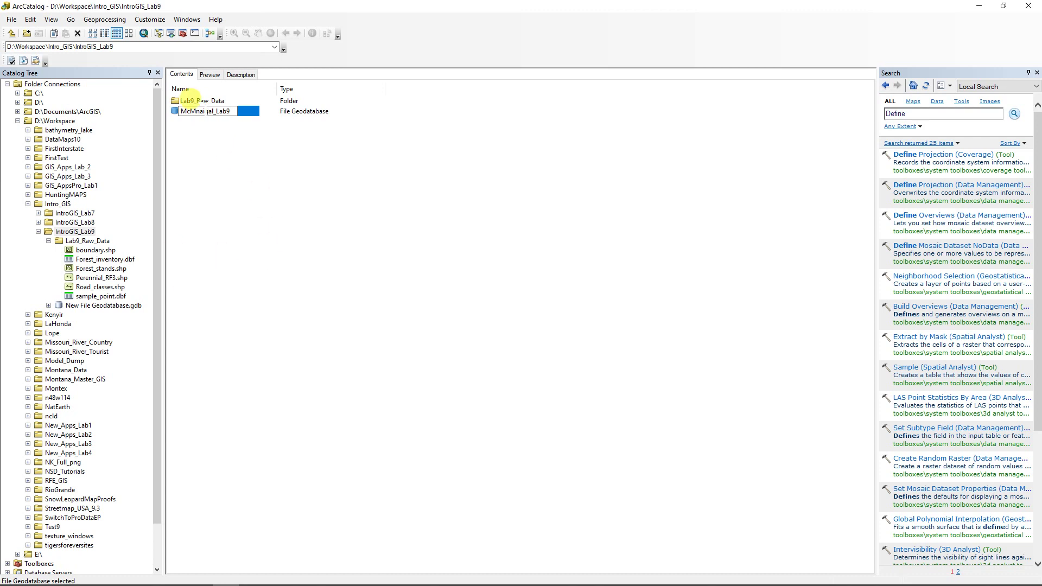
{"action": "key", "text": "Return"}
Rename the new Lab9 file geodatabase to correct the spelling of the surname in its name
{"action": "right_click", "coordinate": [205, 114]}
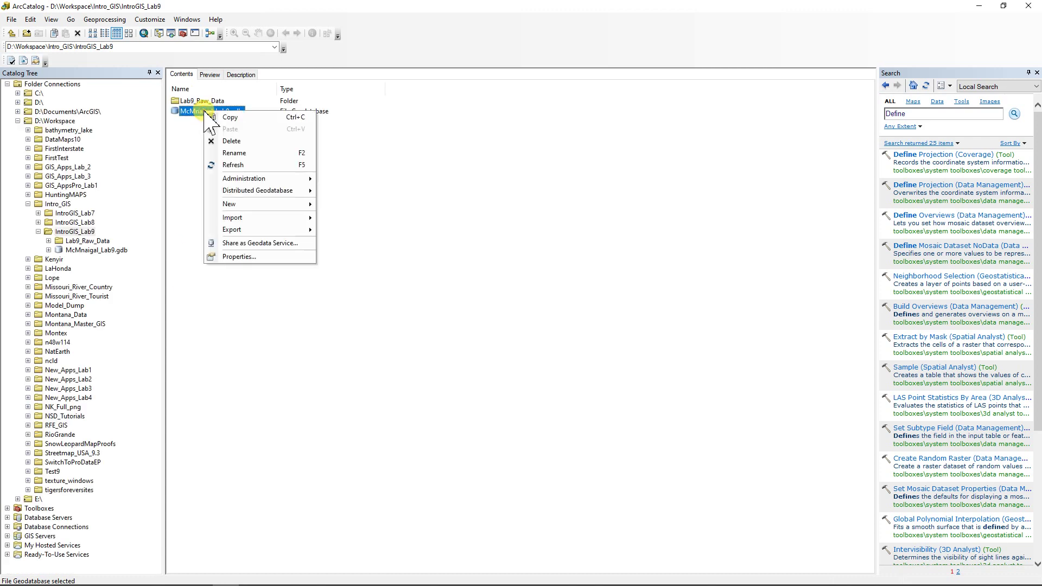
{"action": "left_click", "coordinate": [235, 155]}
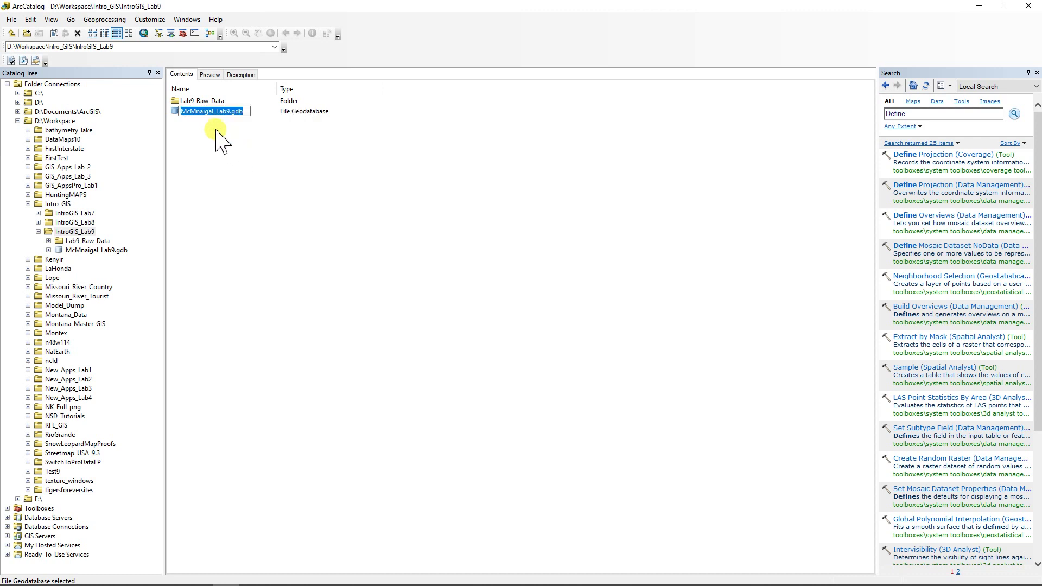
{"action": "left_click", "coordinate": [204, 111]}
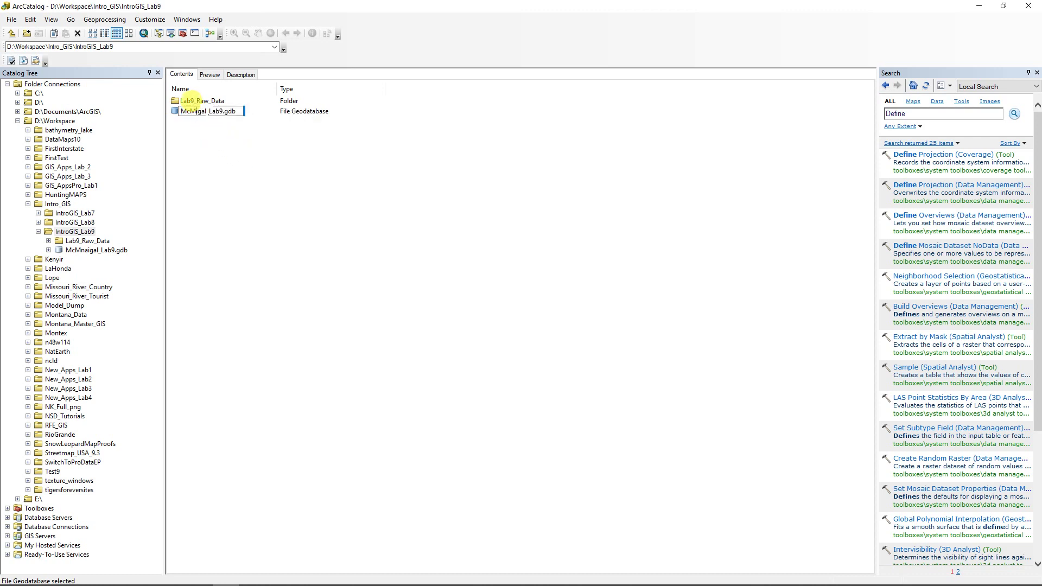
{"action": "left_click", "coordinate": [291, 143]}
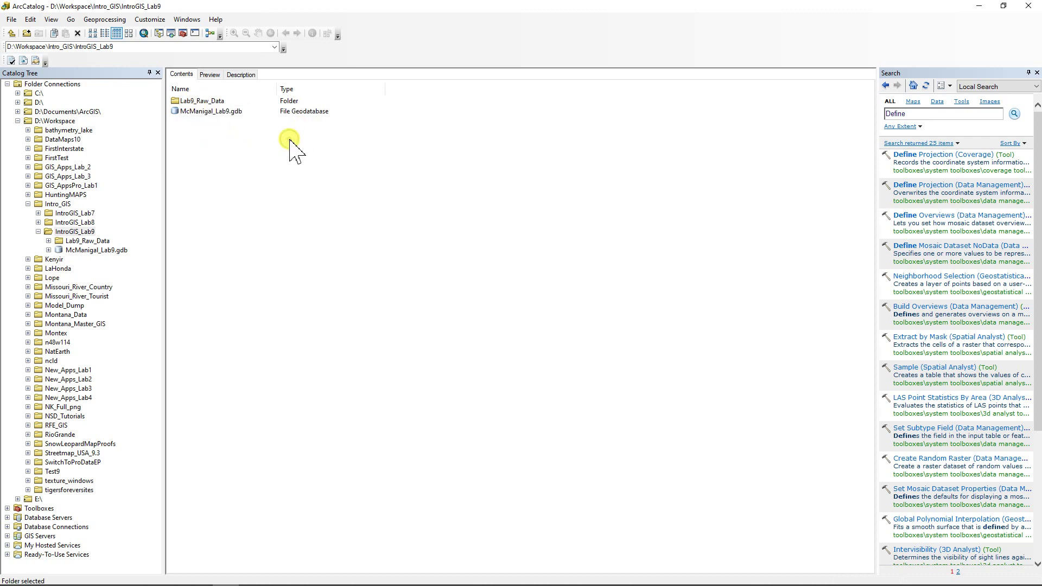
Start a new feature dataset in the Lab9 file geodatabase and name it Lubrecht_Data
{"action": "left_click", "coordinate": [201, 111]}
{"action": "right_click", "coordinate": [202, 112]}
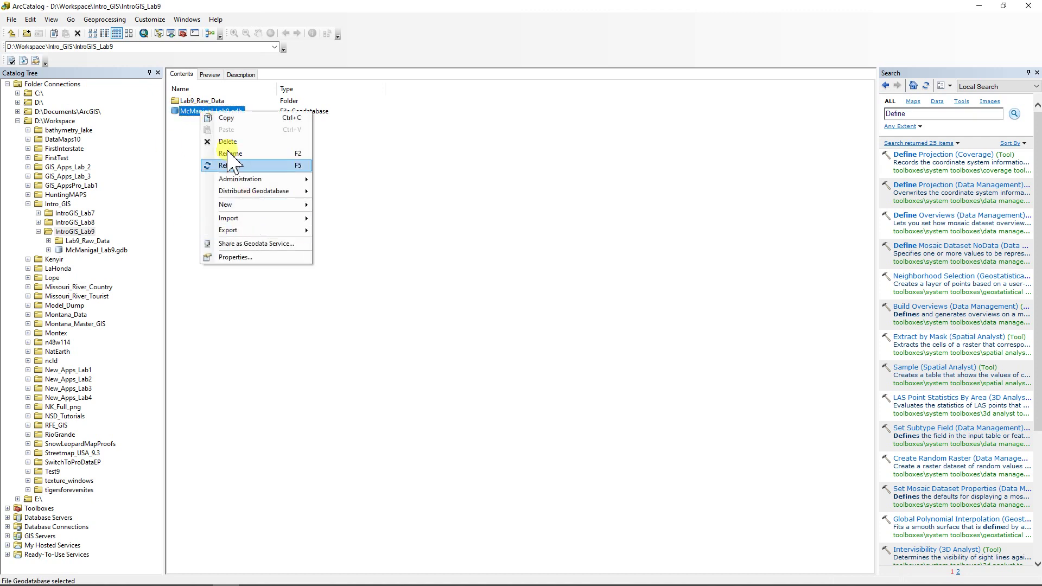
{"action": "mouse_move", "coordinate": [230, 209]}
{"action": "left_click", "coordinate": [345, 206]}
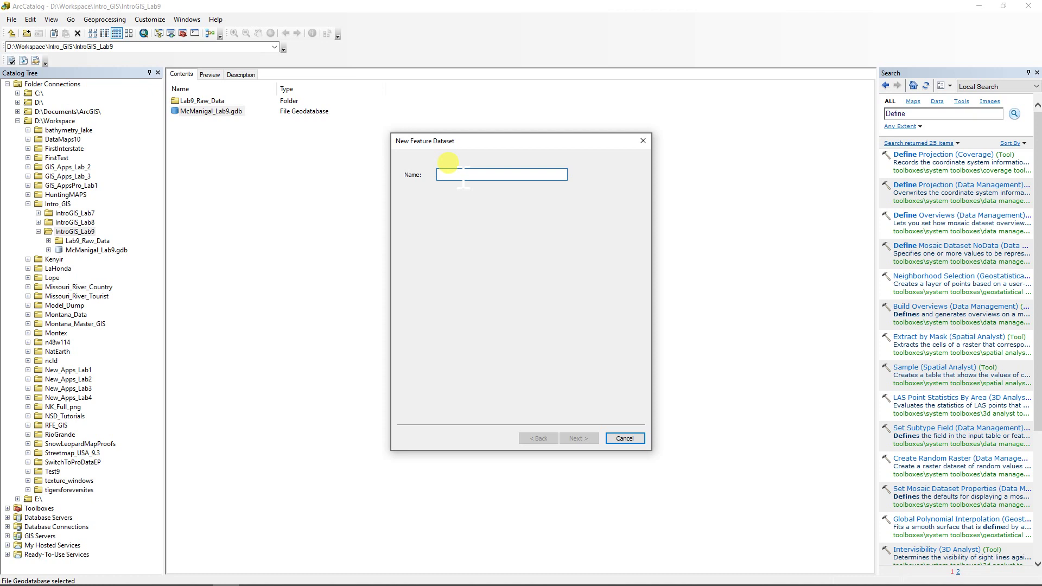
{"action": "type", "text": "Lubrecht_Data"}
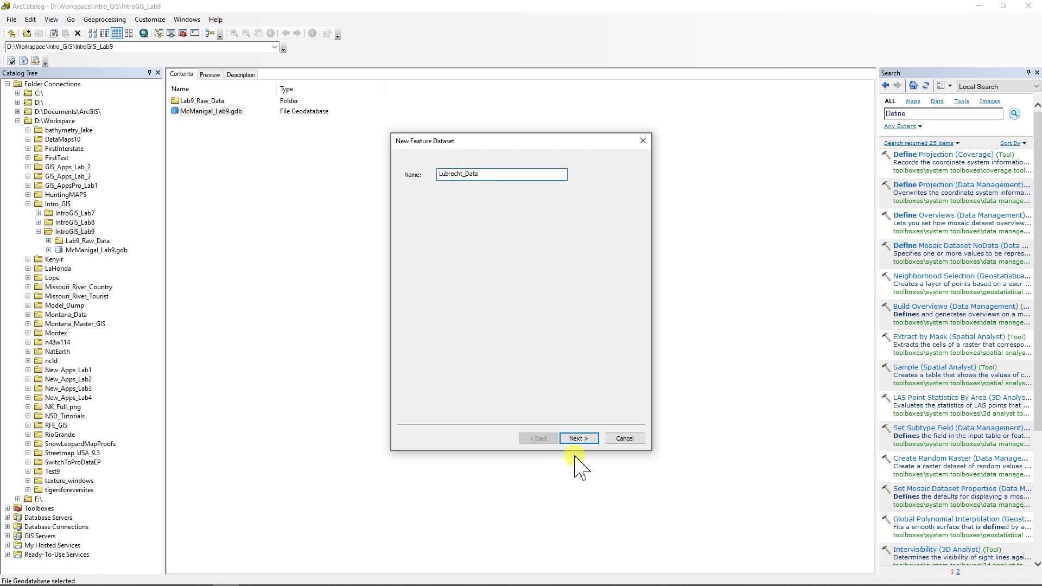
{"action": "left_click", "coordinate": [588, 437]}
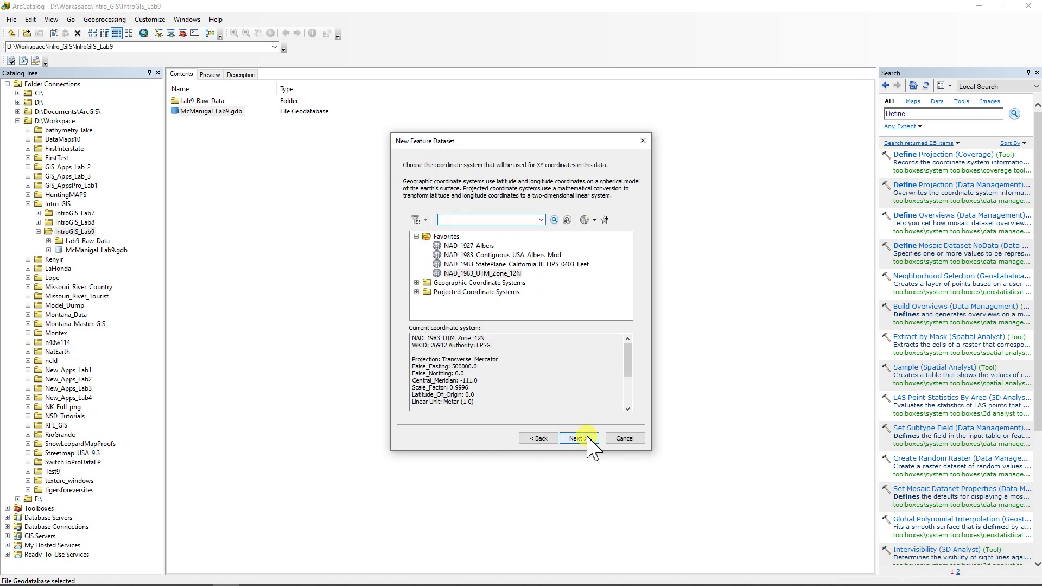
Assign NAD_1983_UTM_Zone_12N to the feature dataset with no vertical coordinate system, and finish it with the default tolerances
{"action": "left_click", "coordinate": [480, 274]}
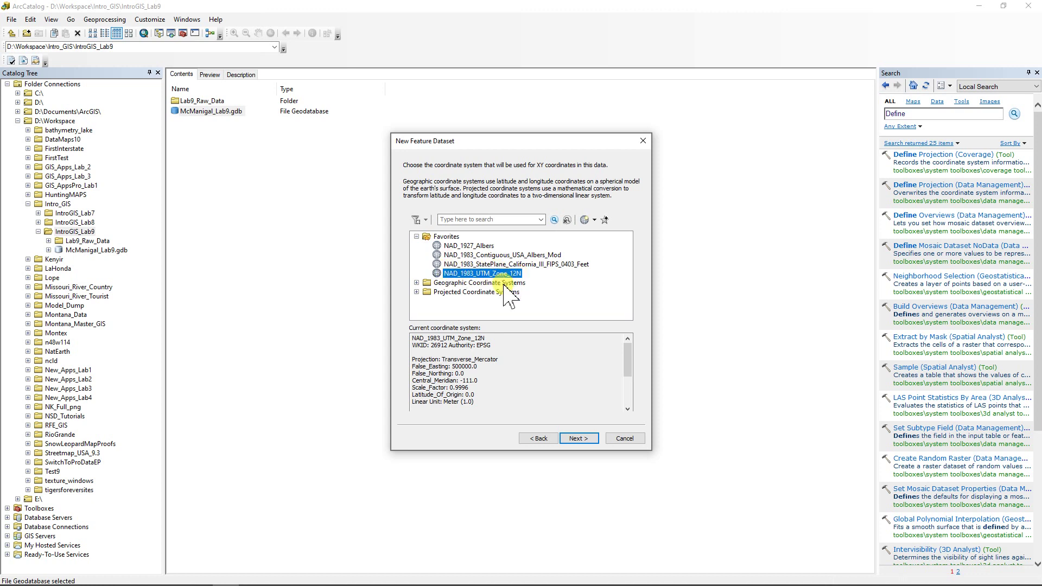
{"action": "left_click", "coordinate": [578, 439]}
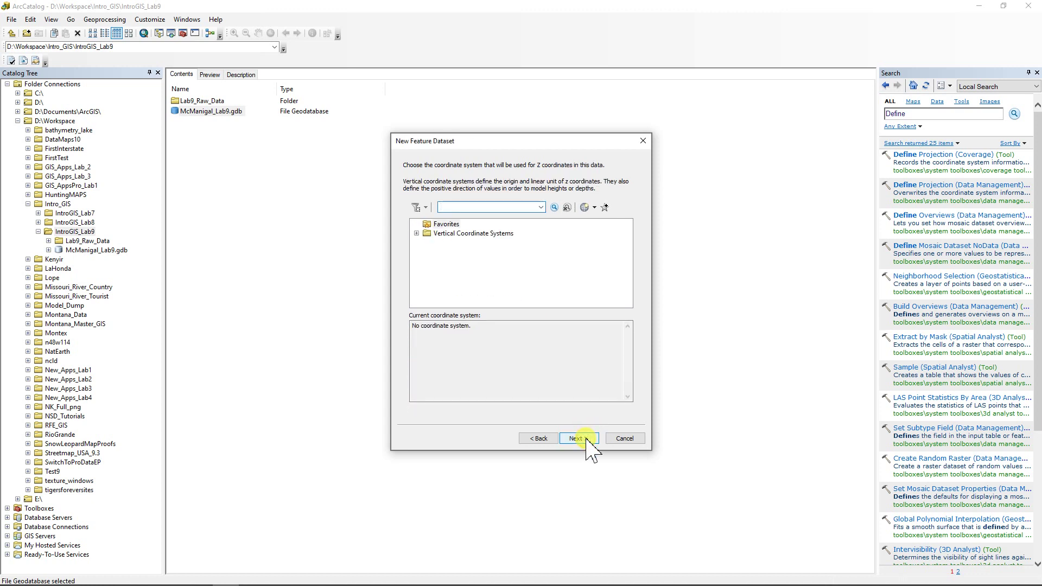
{"action": "left_click", "coordinate": [586, 440]}
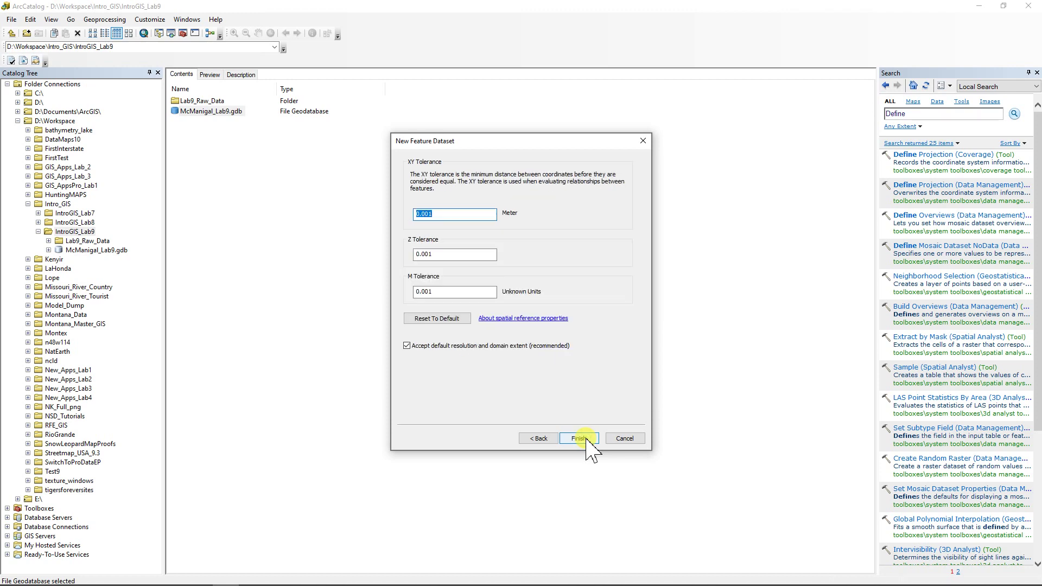
{"action": "left_click", "coordinate": [579, 438]}
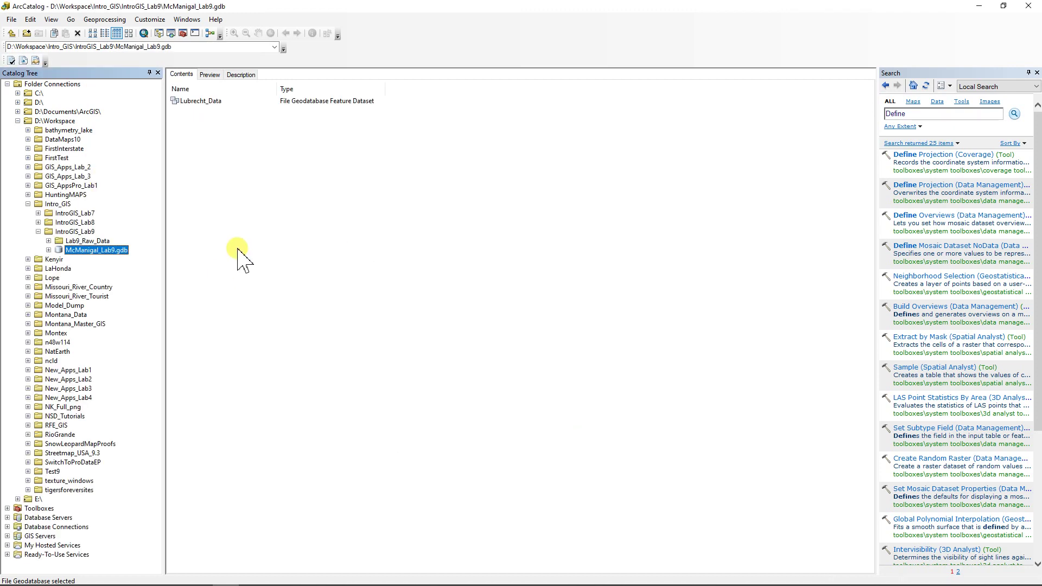
Start a multiple feature class import into the Lubrecht_Data dataset with boundary.shp and Forest_stands.shp from Lab9_Raw_Data as inputs
{"action": "right_click", "coordinate": [194, 103]}
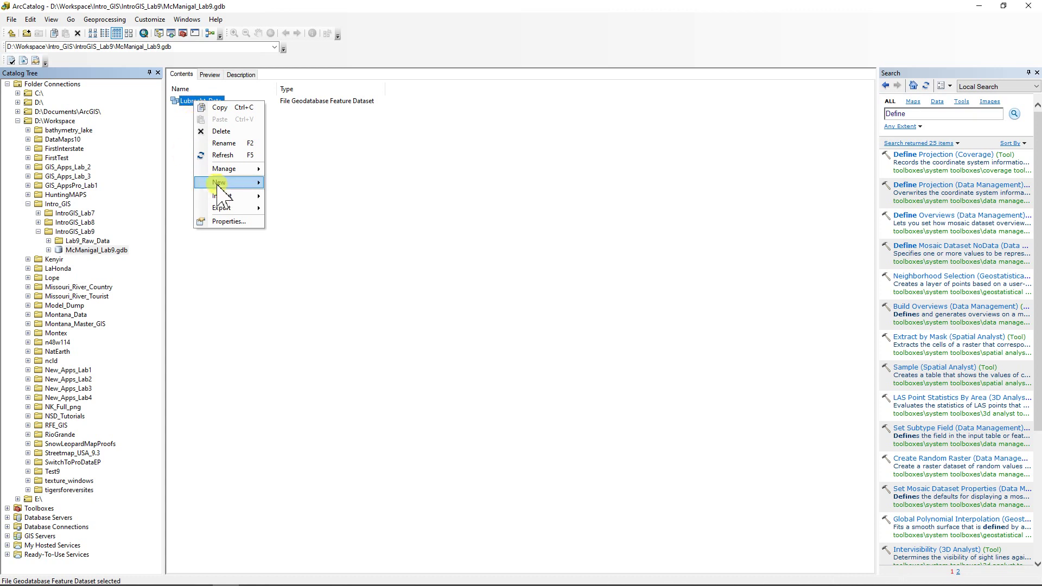
{"action": "mouse_move", "coordinate": [224, 196]}
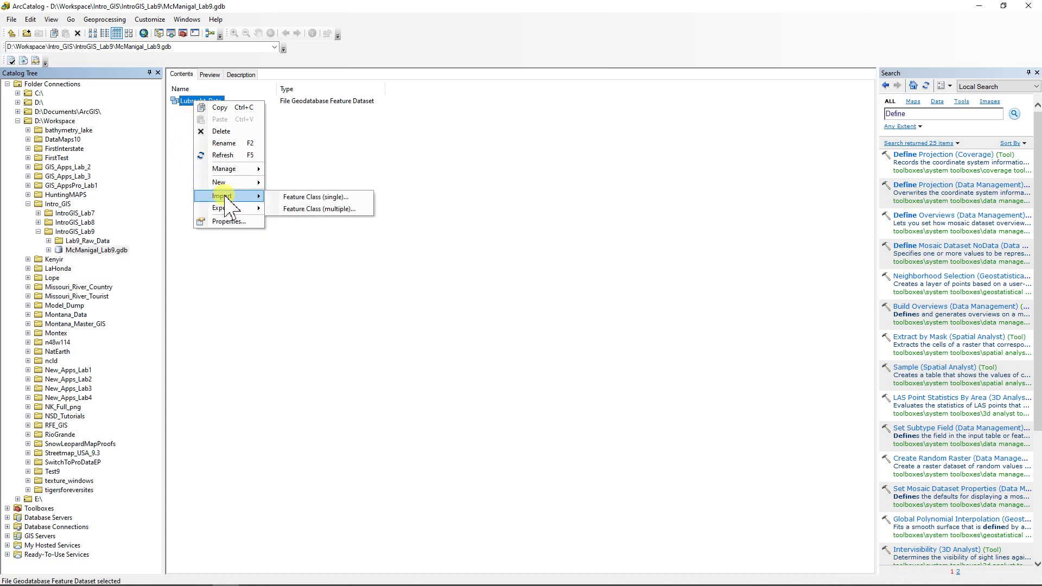
{"action": "left_click", "coordinate": [312, 209]}
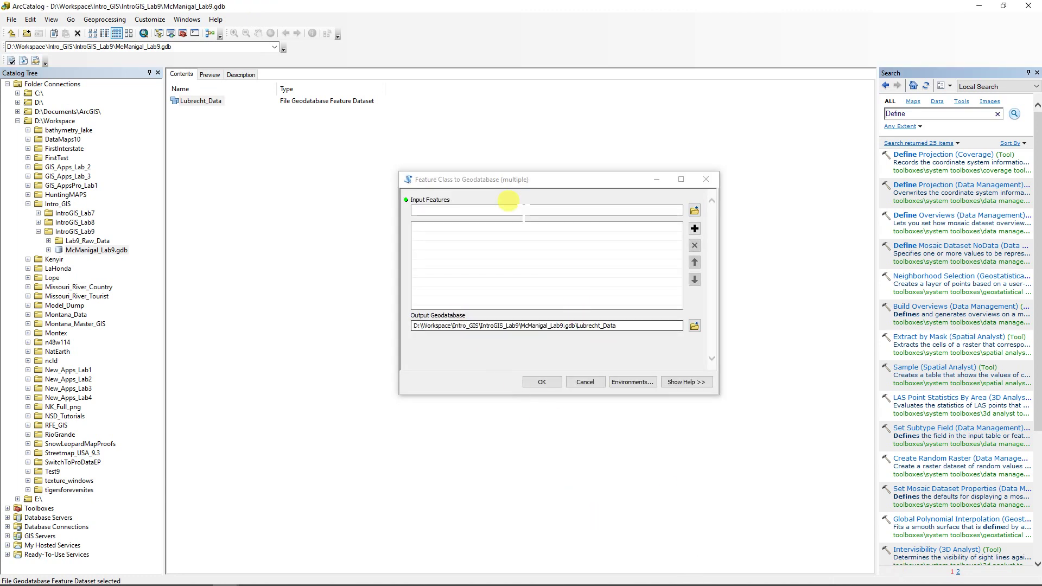
{"action": "left_click", "coordinate": [48, 241]}
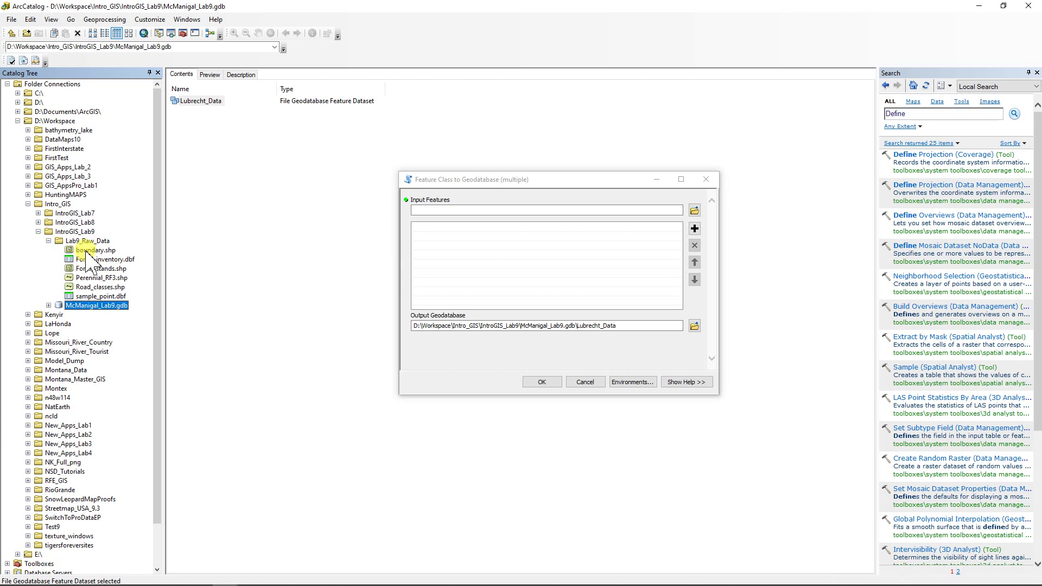
{"action": "left_click_drag", "start_coordinate": [86, 251], "coordinate": [500, 263]}
{"action": "left_click", "coordinate": [103, 269]}
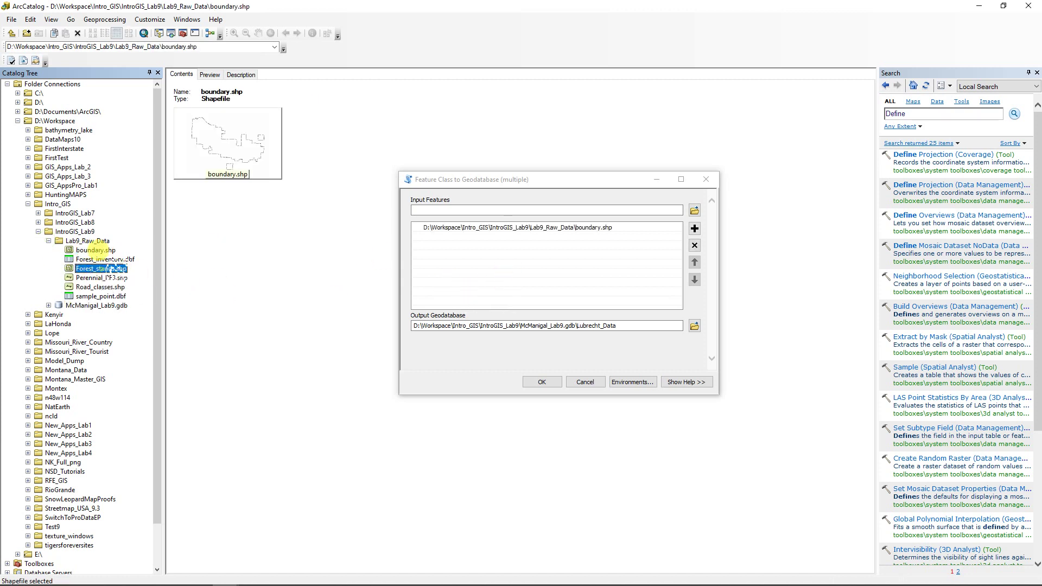
{"action": "left_click_drag", "start_coordinate": [111, 268], "coordinate": [508, 268]}
Add Perennial_RF3.shp and Road_classes.shp to the import's input features and run it
{"action": "left_click", "coordinate": [100, 278]}
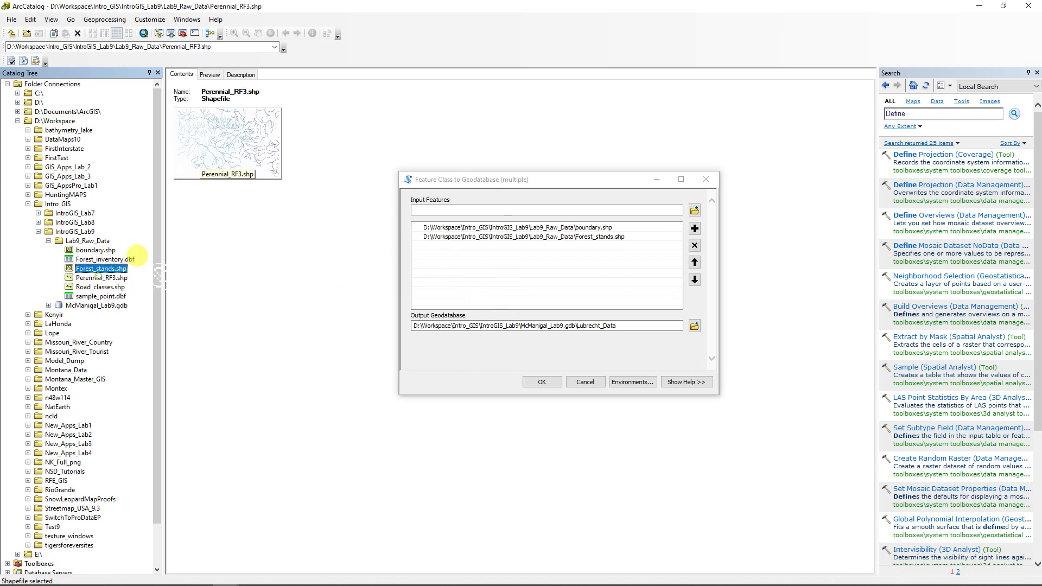
{"action": "left_click_drag", "start_coordinate": [137, 255], "coordinate": [478, 270]}
{"action": "left_click", "coordinate": [106, 277]}
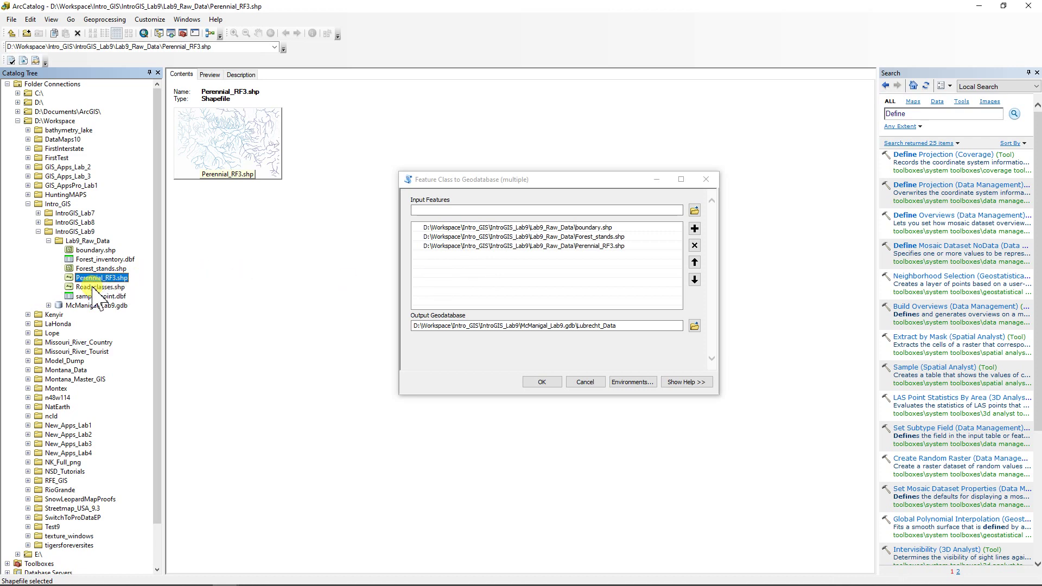
{"action": "left_click_drag", "start_coordinate": [94, 287], "coordinate": [492, 275]}
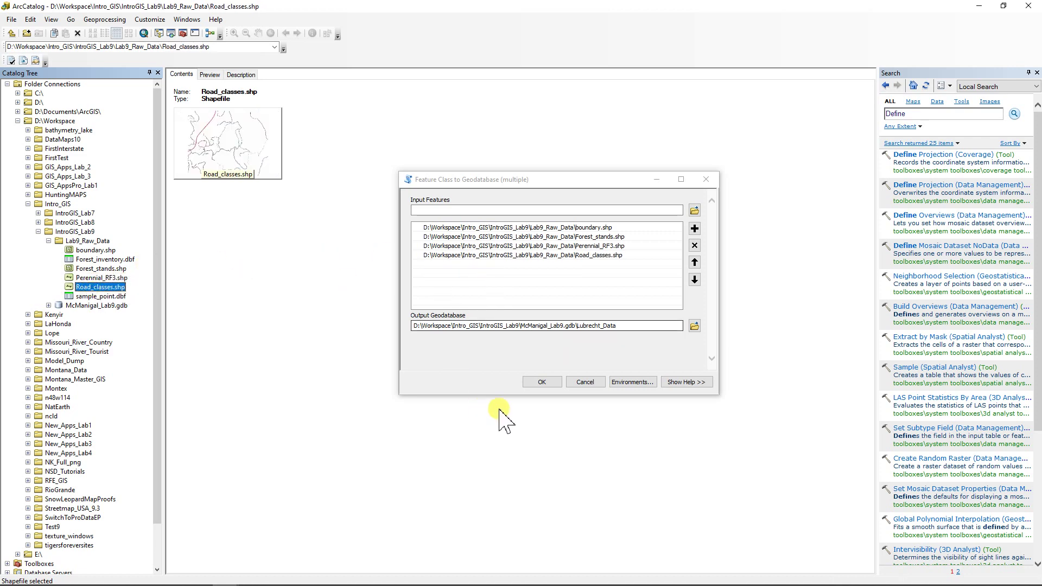
{"action": "left_click", "coordinate": [544, 383]}
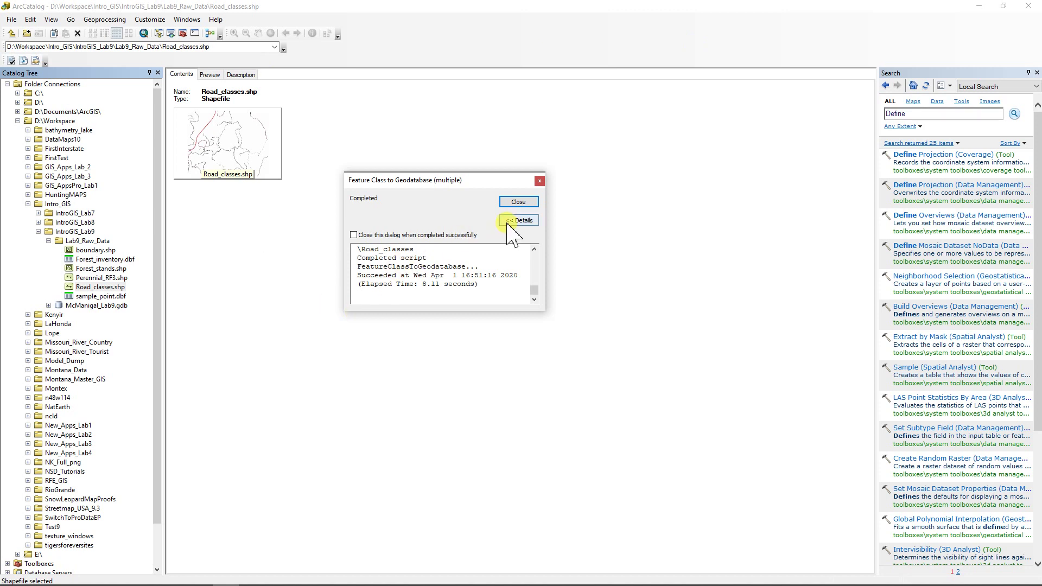
{"action": "left_click", "coordinate": [518, 202]}
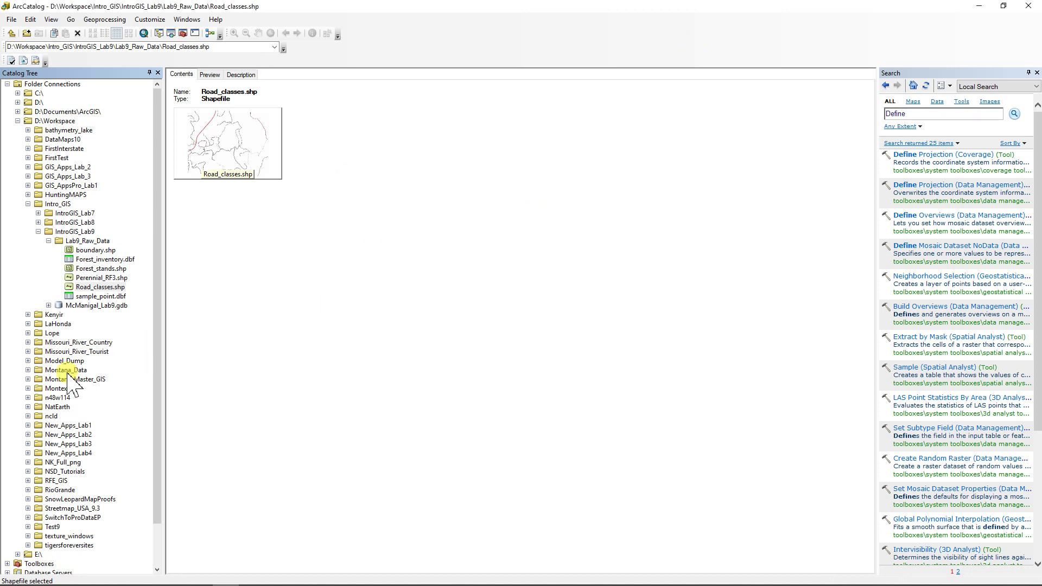
Examine the feature classes inside the Lubrecht_Data dataset of the Lab9 geodatabase
{"action": "left_click", "coordinate": [49, 241]}
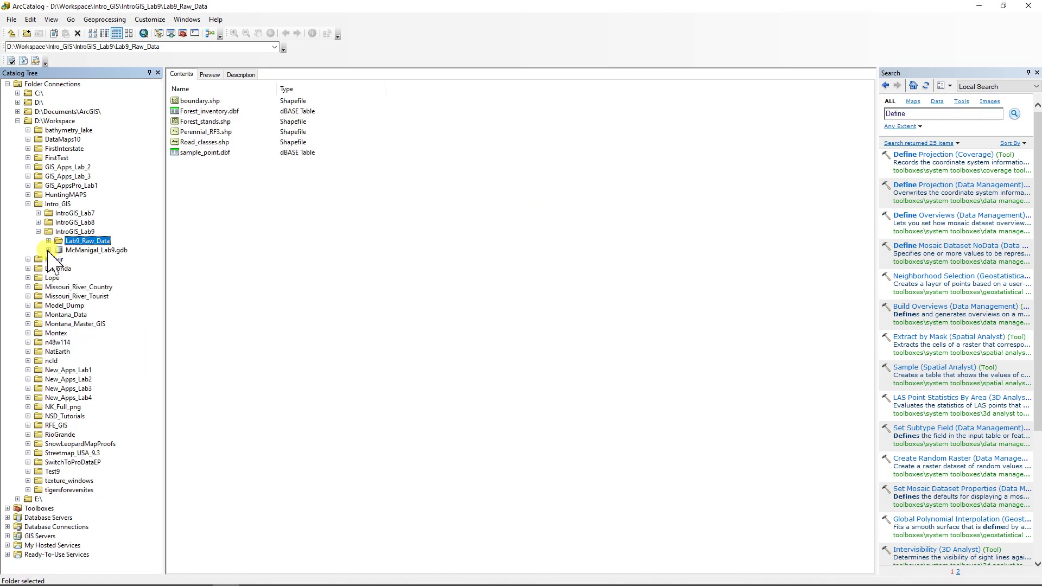
{"action": "left_click", "coordinate": [49, 250]}
{"action": "left_click", "coordinate": [59, 260]}
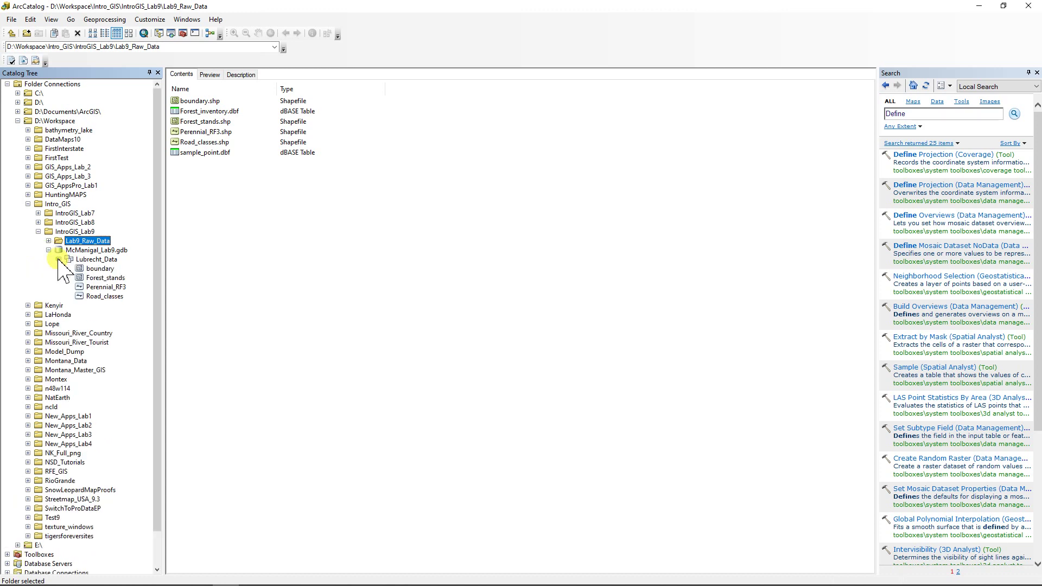
{"action": "left_click", "coordinate": [96, 260]}
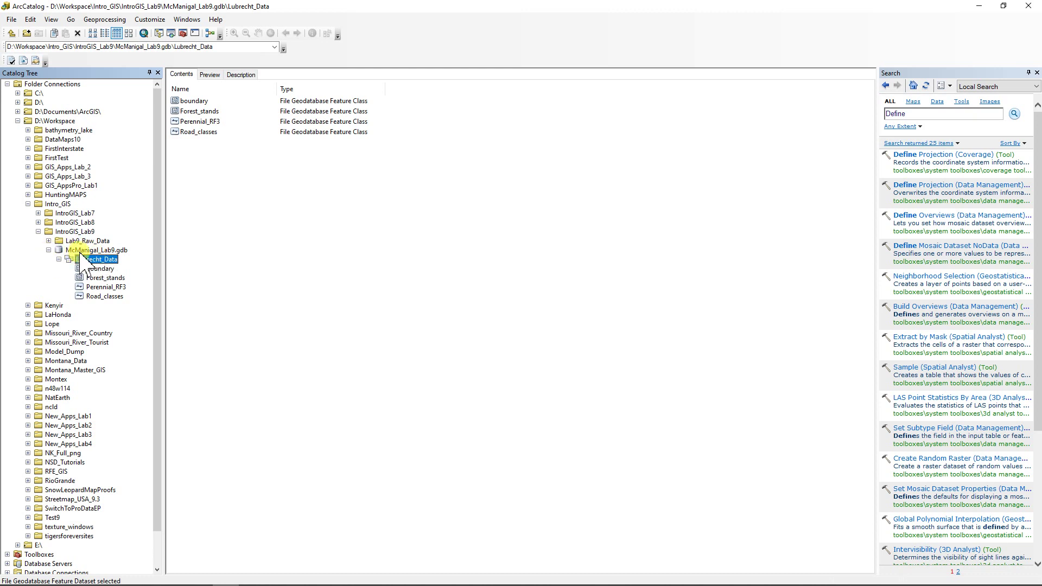
Import the Forest_inventory.dbf and sample_point.dbf tables from Lab9_Raw_Data into the root of the Lab9 geodatabase, and list its contents
{"action": "right_click", "coordinate": [83, 252]}
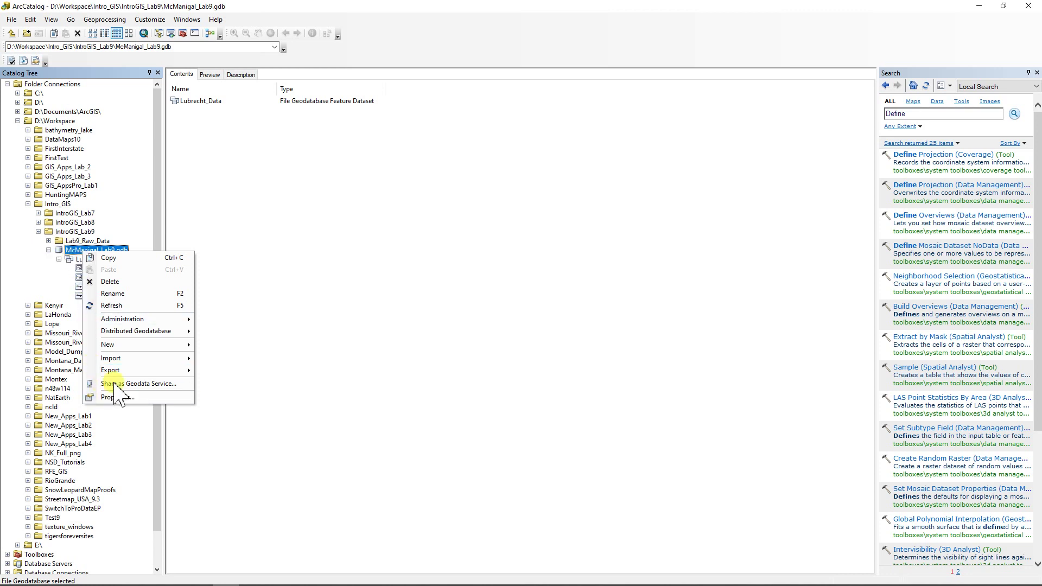
{"action": "mouse_move", "coordinate": [115, 362]}
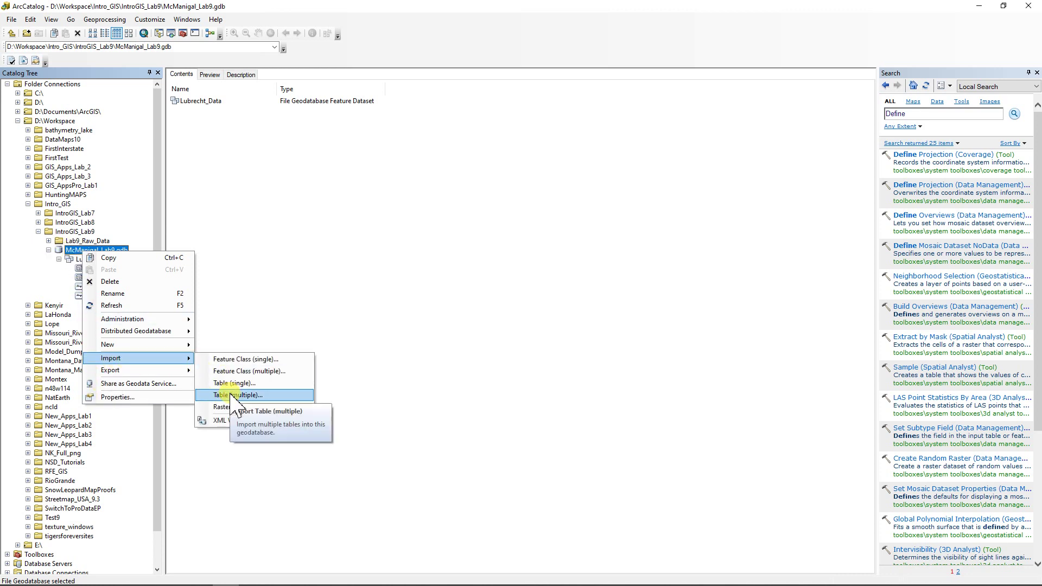
{"action": "left_click", "coordinate": [266, 395]}
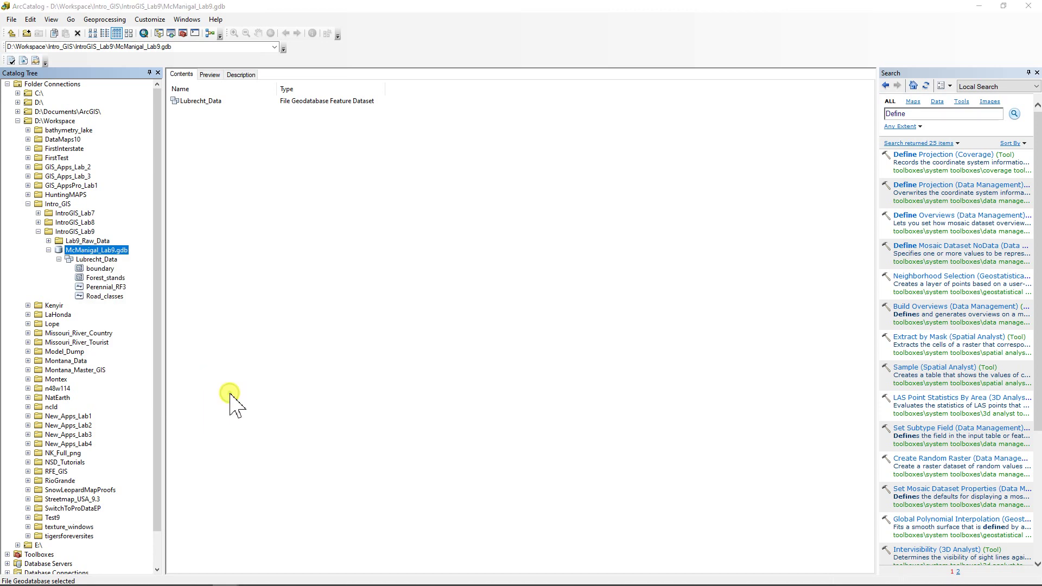
{"action": "left_click", "coordinate": [48, 240]}
{"action": "left_click_drag", "start_coordinate": [86, 259], "coordinate": [513, 272]}
{"action": "left_click_drag", "start_coordinate": [101, 296], "coordinate": [512, 264]}
{"action": "left_click", "coordinate": [542, 382]}
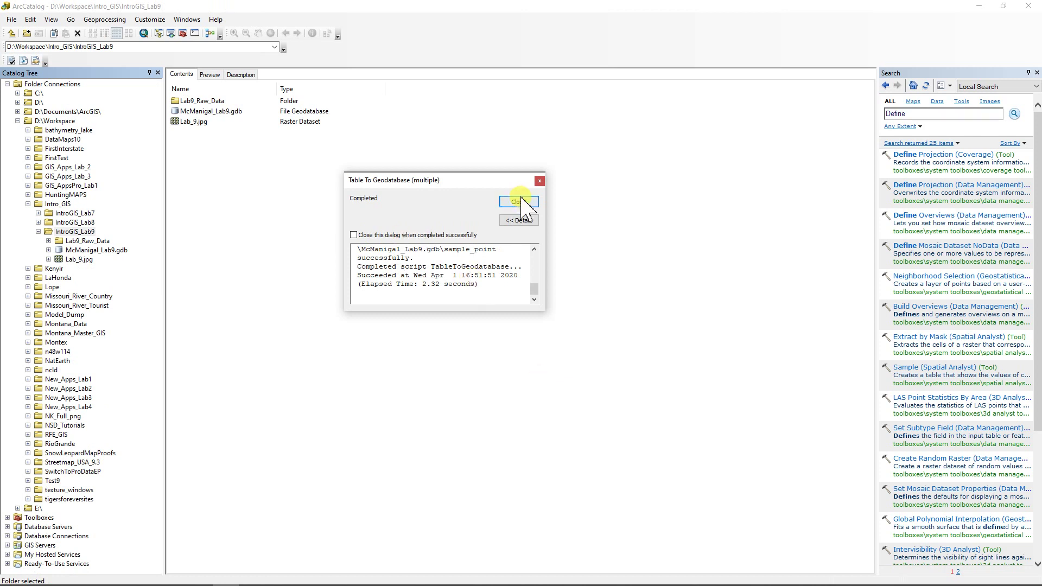
{"action": "left_click", "coordinate": [518, 202]}
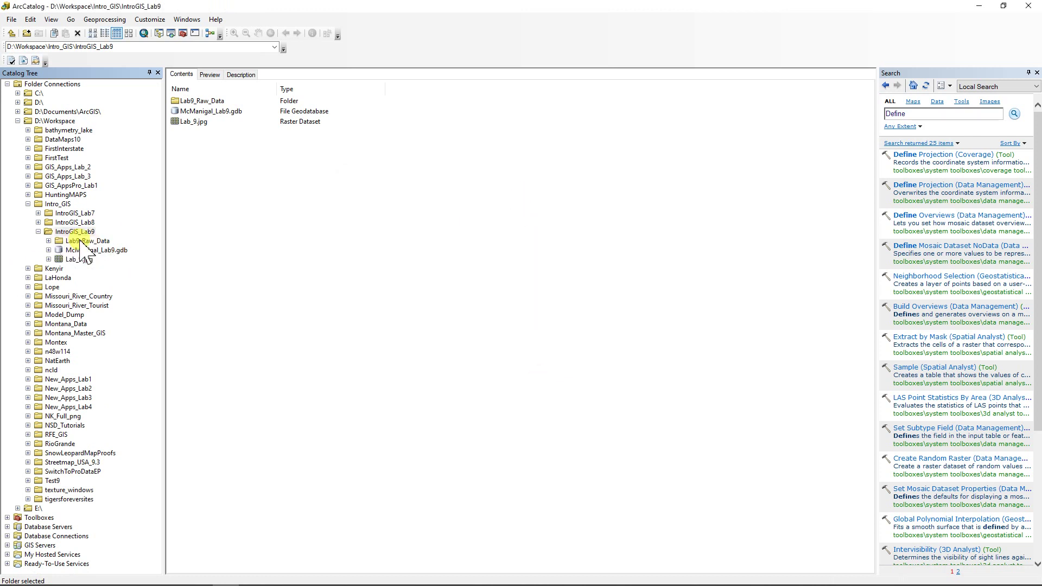
{"action": "left_click", "coordinate": [48, 250]}
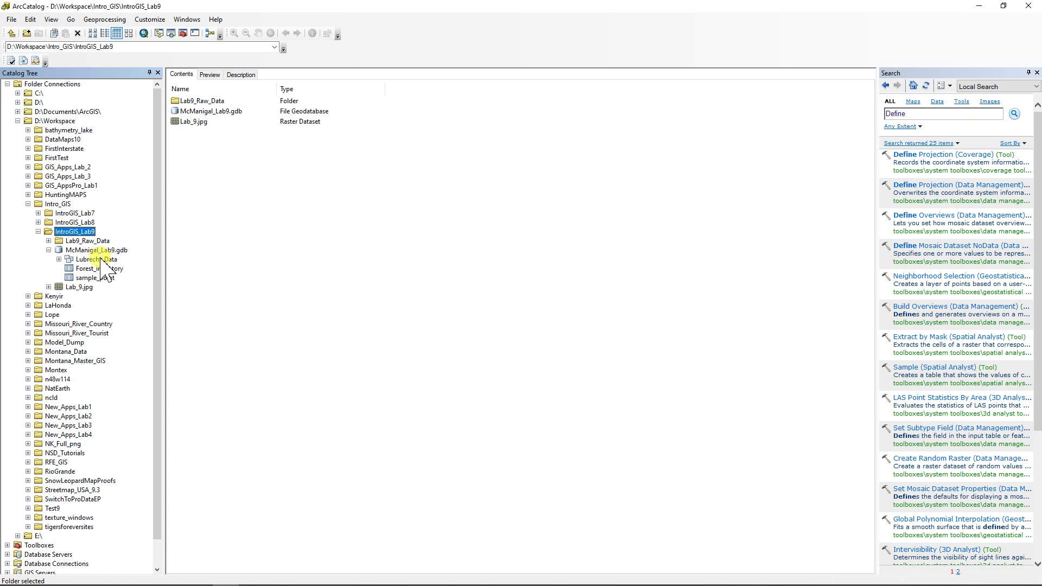
Switch to ArcMap with a blank map document, closing ArcCatalog and maximizing the map window
{"action": "left_click", "coordinate": [144, 33]}
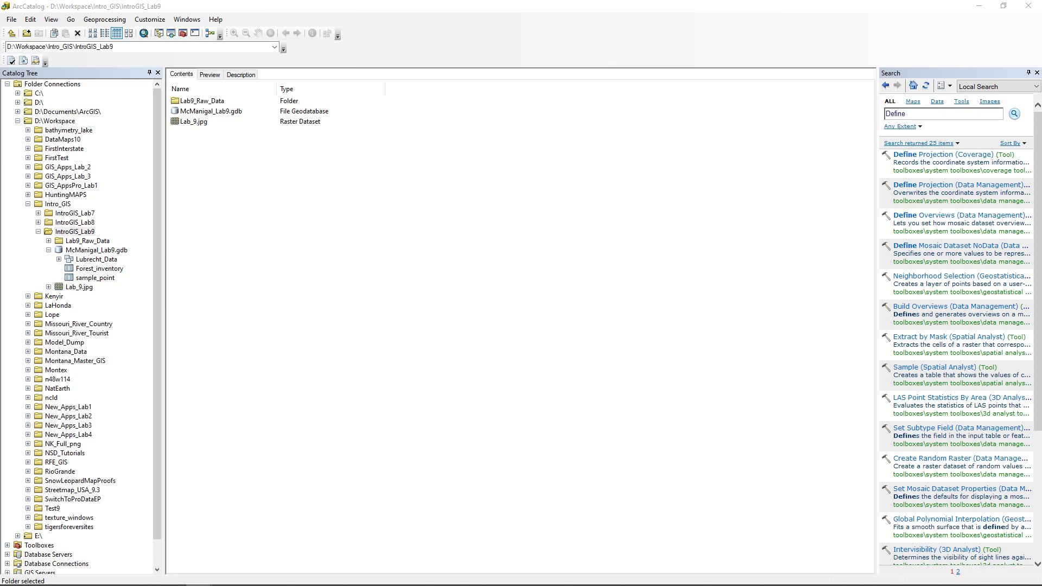
{"action": "left_click", "coordinate": [941, 114]}
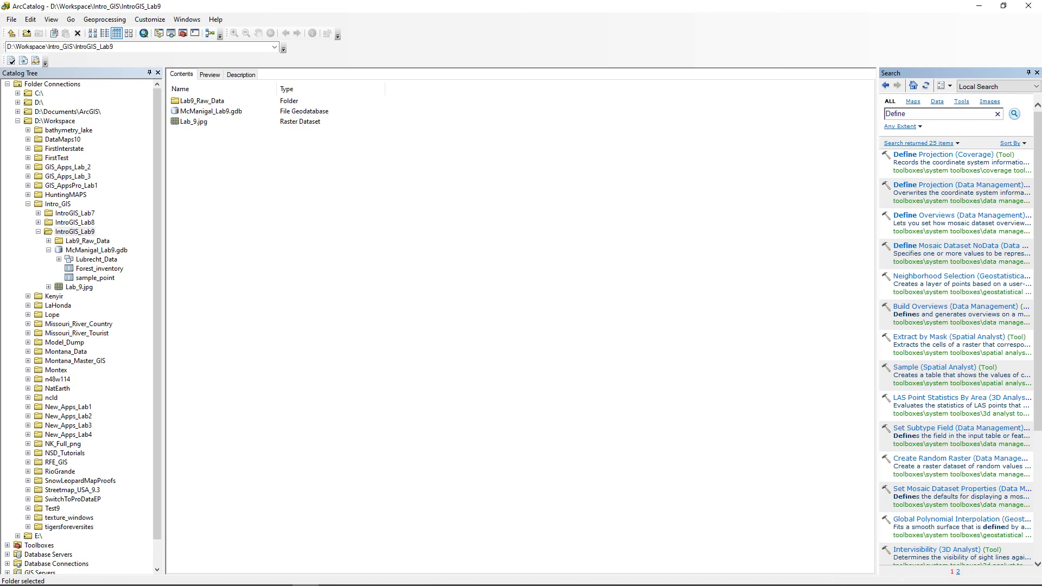
{"action": "left_click_drag", "start_coordinate": [1041, 3], "coordinate": [474, 6]}
{"action": "left_click_drag", "start_coordinate": [670, 12], "coordinate": [640, 105]}
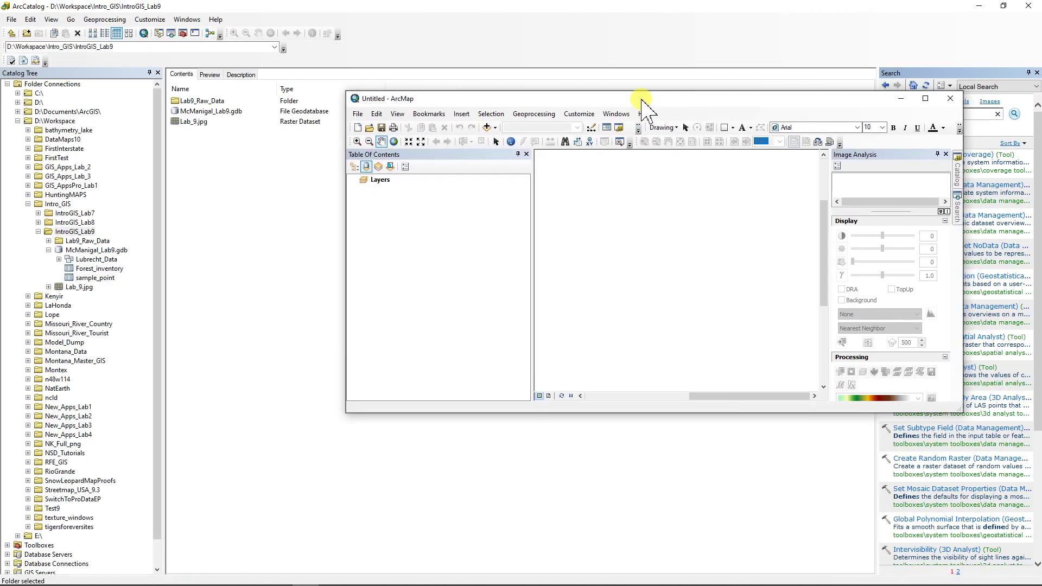
{"action": "left_click", "coordinate": [1034, 7]}
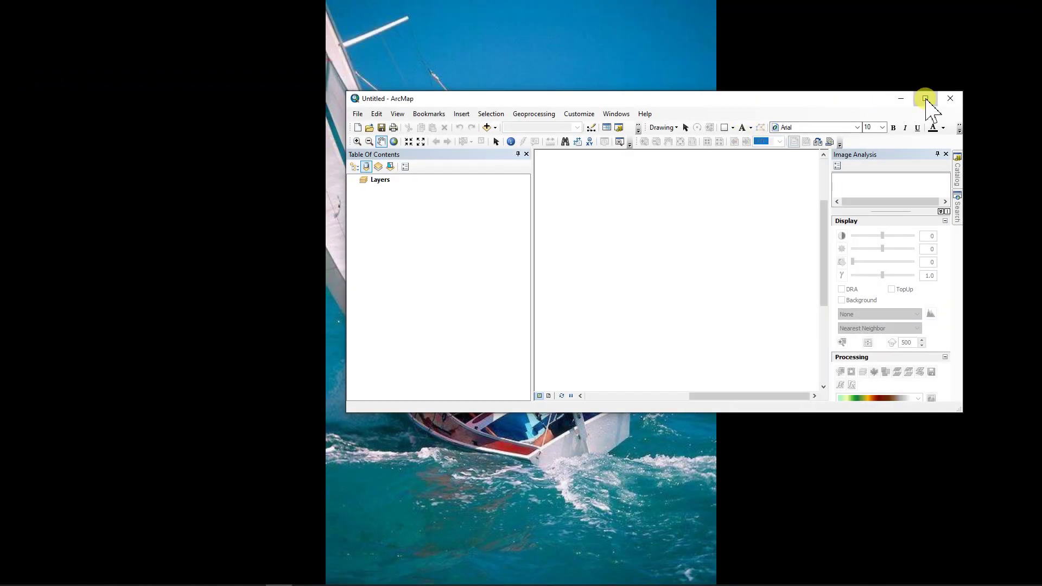
{"action": "left_click", "coordinate": [925, 100]}
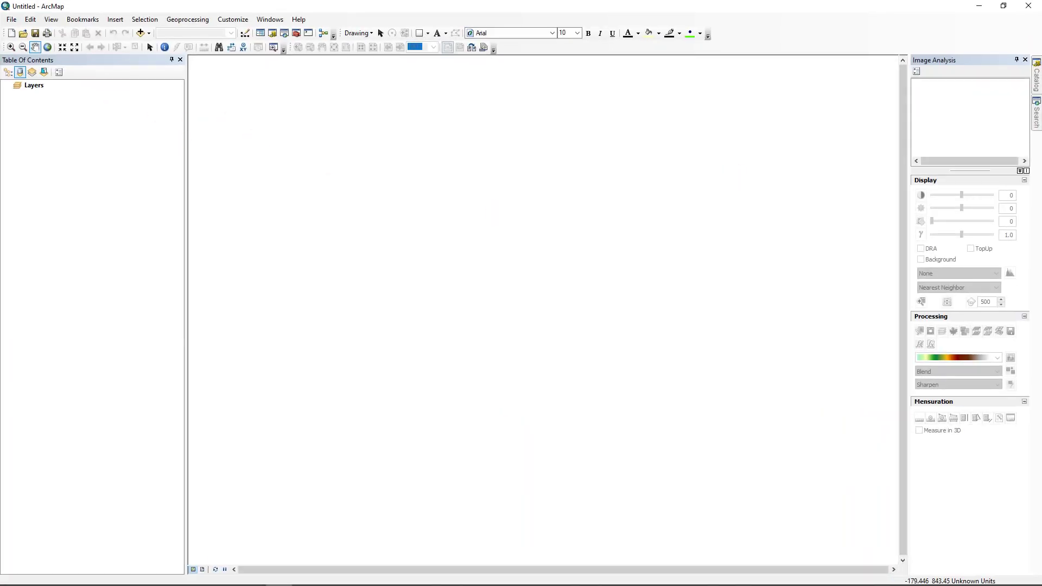
Set the Lab9 geodatabase as the map document's default geodatabase and store relative pathnames to data sources
{"action": "left_click", "coordinate": [11, 20]}
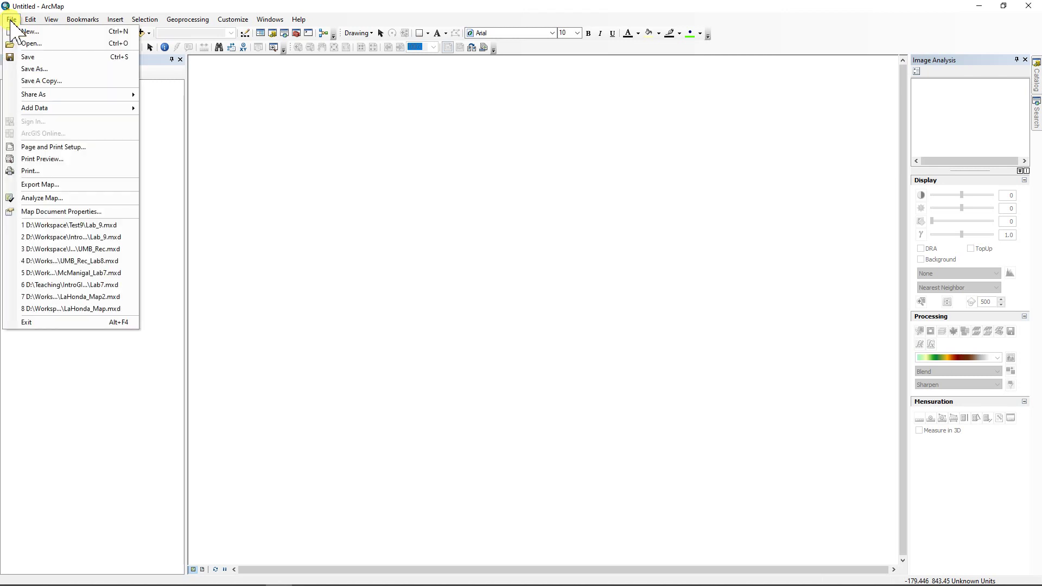
{"action": "left_click", "coordinate": [80, 214]}
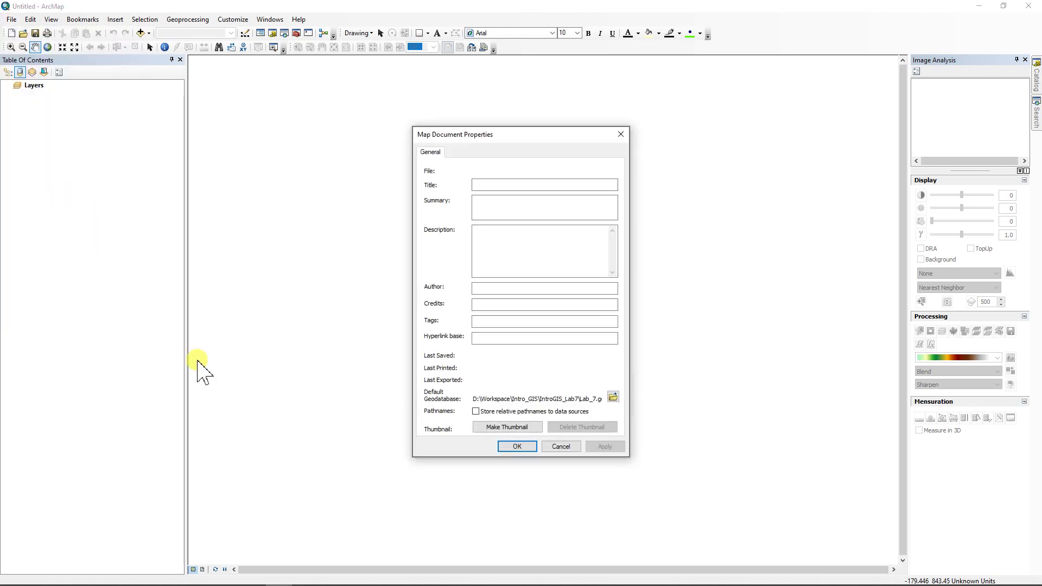
{"action": "left_click", "coordinate": [614, 398]}
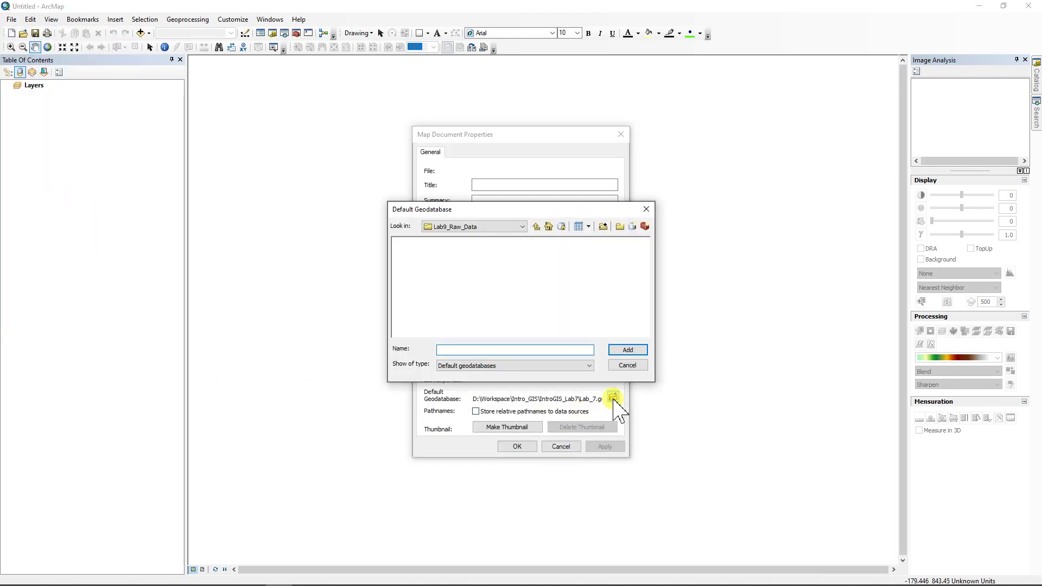
{"action": "left_click", "coordinate": [536, 227]}
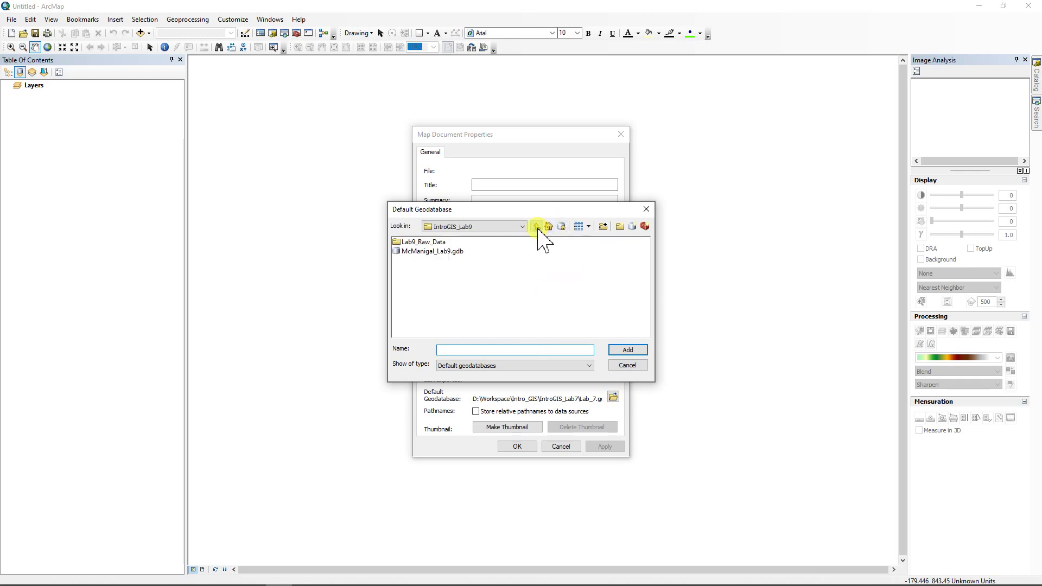
{"action": "left_click", "coordinate": [421, 253]}
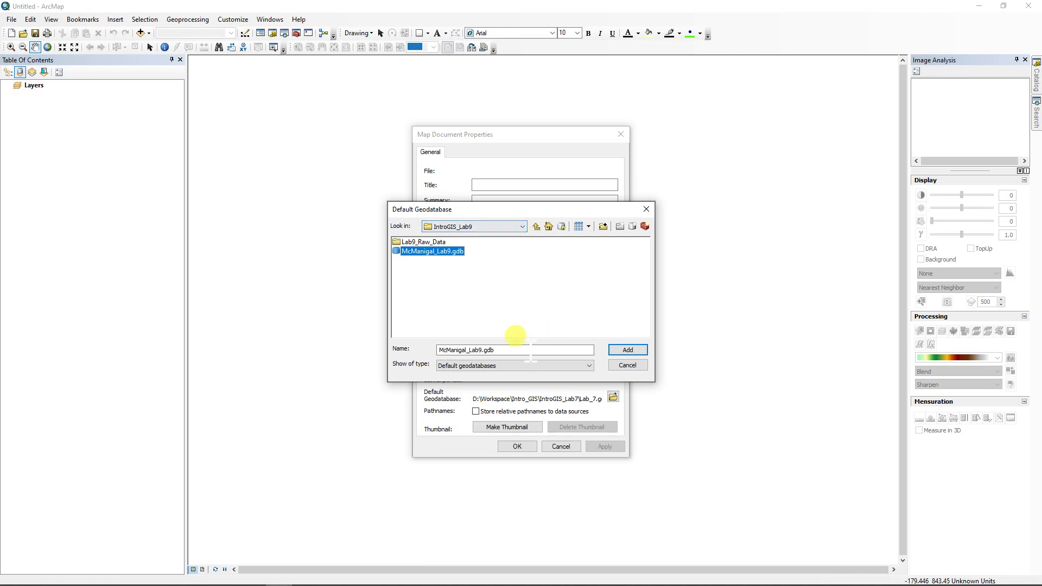
{"action": "left_click", "coordinate": [625, 349]}
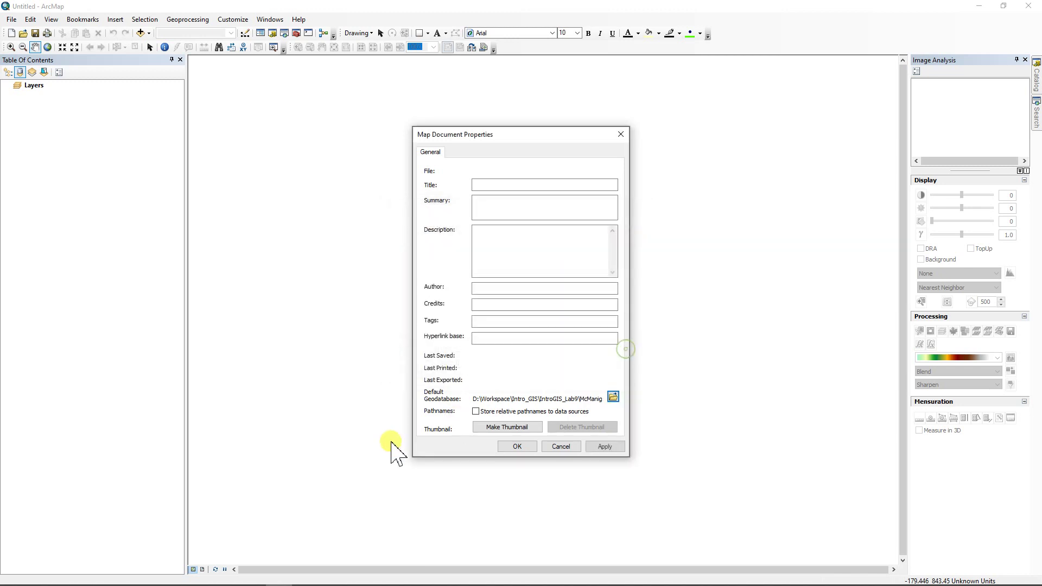
{"action": "left_click", "coordinate": [476, 412]}
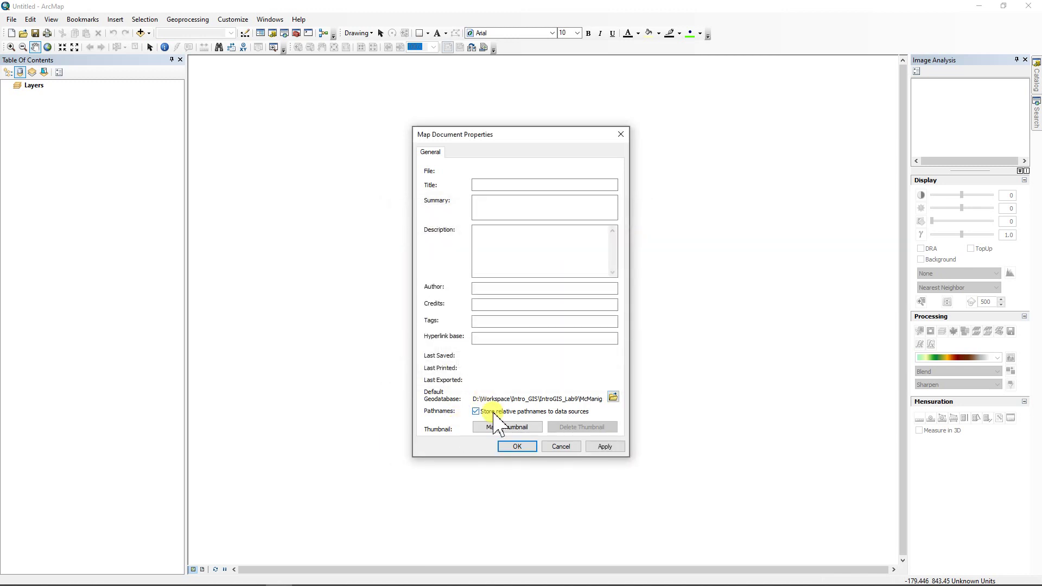
{"action": "left_click", "coordinate": [516, 446]}
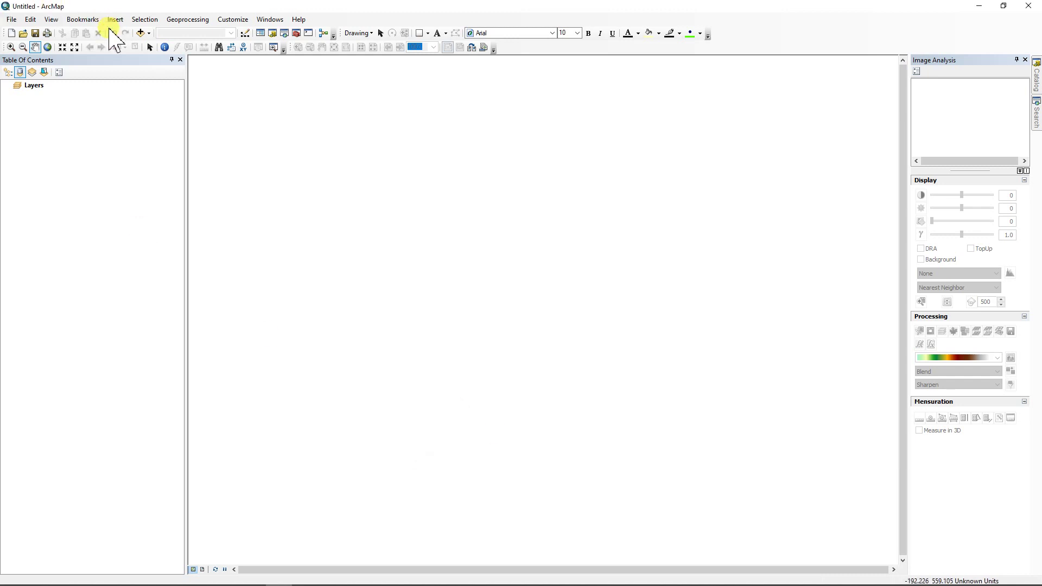
Add the Lubrecht_Data dataset and the Forest_inventory and sample_point tables from the Lab9 geodatabase to the map
{"action": "left_click", "coordinate": [141, 33]}
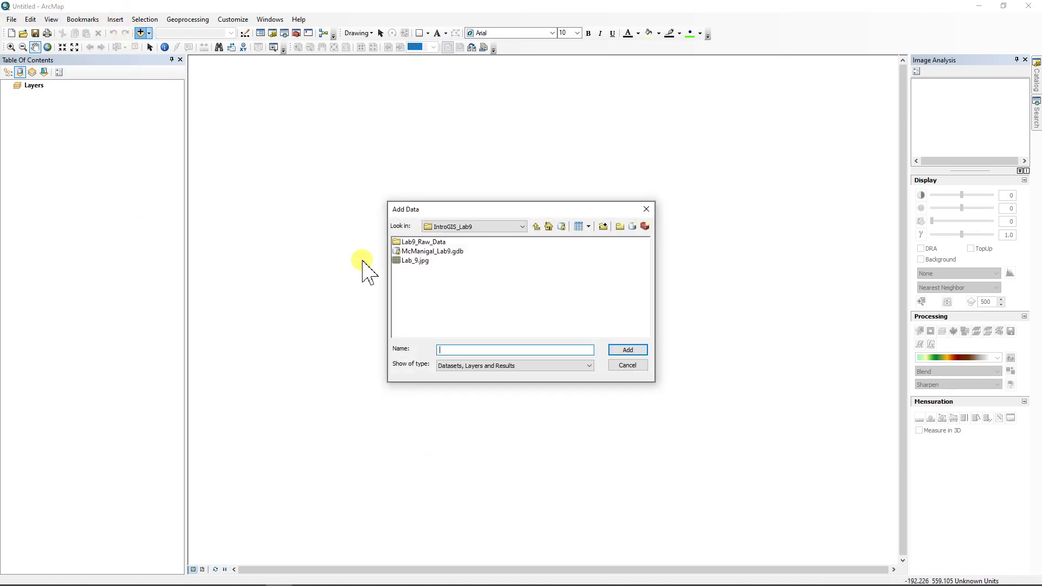
{"action": "double_click", "coordinate": [415, 250]}
{"action": "left_click_drag", "start_coordinate": [430, 274], "coordinate": [400, 239]}
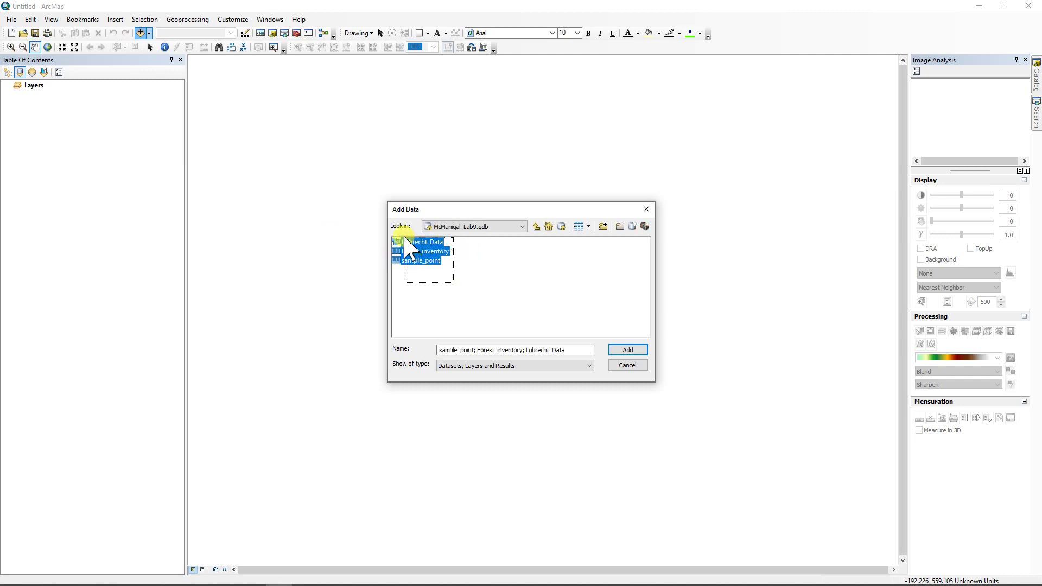
{"action": "left_click", "coordinate": [627, 350]}
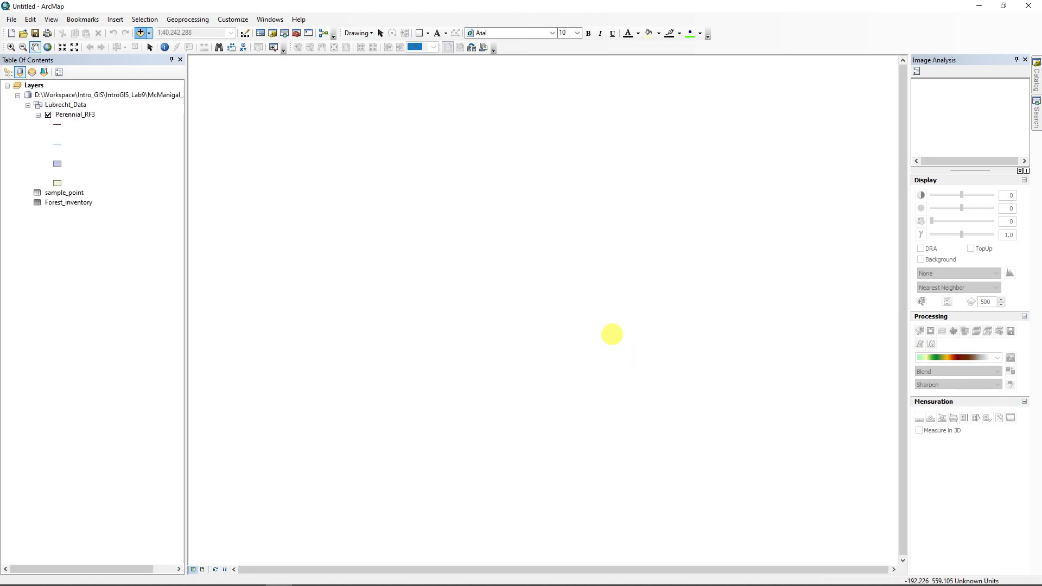
List the layers by drawing order and move the boundary layer beneath Forest_stands
{"action": "left_click", "coordinate": [95, 347]}
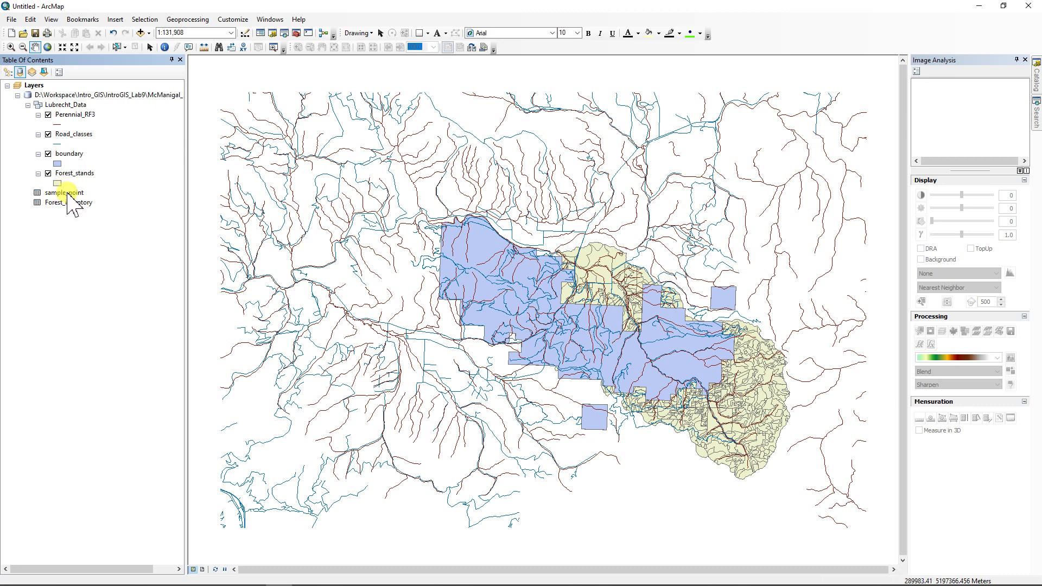
{"action": "left_click", "coordinate": [8, 72]}
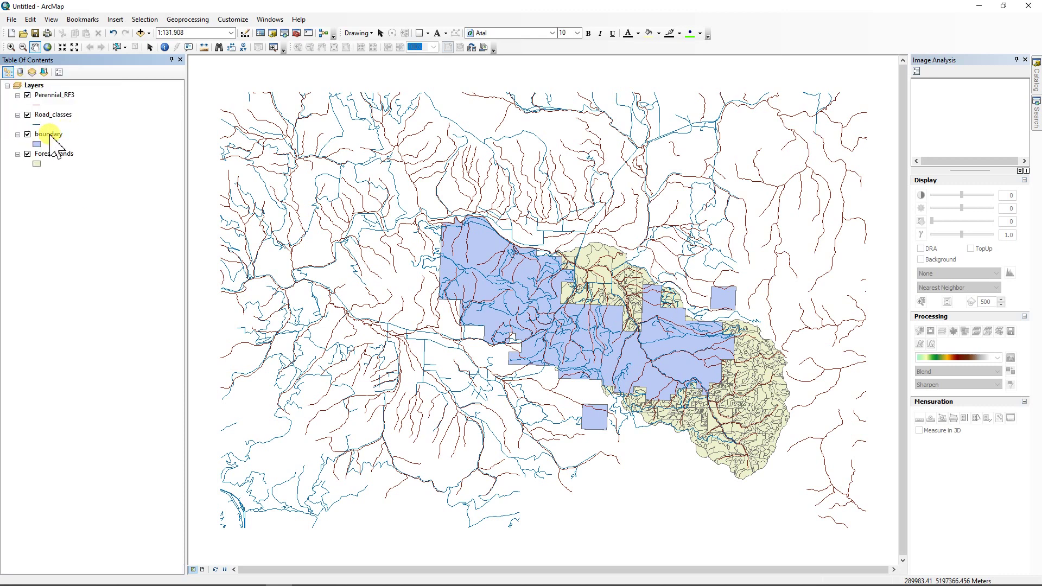
{"action": "left_click_drag", "start_coordinate": [53, 137], "coordinate": [27, 157]}
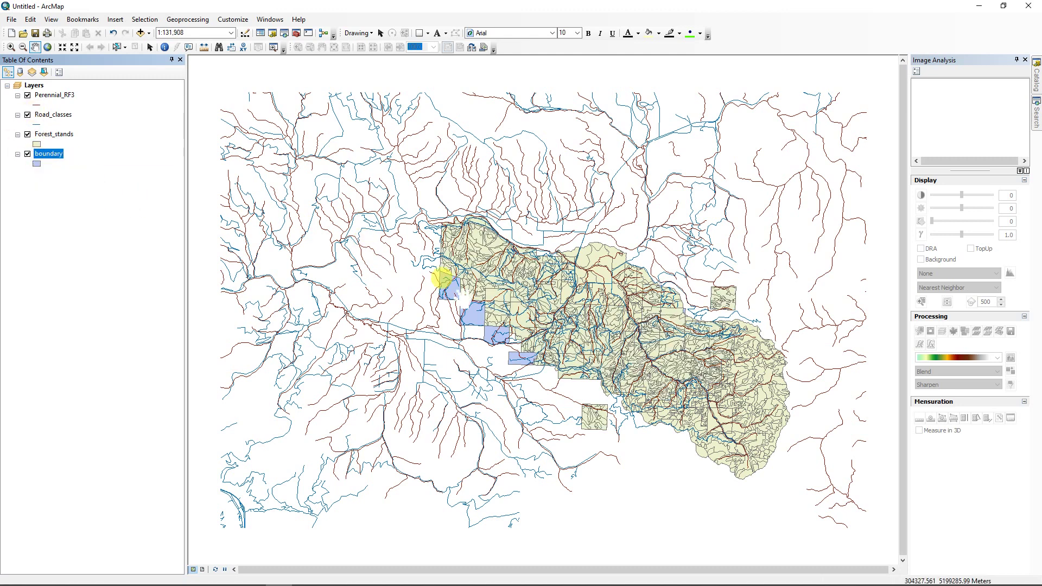
Zoom to the boundary layer, zoom out to 1:100,000 and center the forest in the map view
{"action": "double_click", "coordinate": [45, 157]}
{"action": "right_click", "coordinate": [48, 158]}
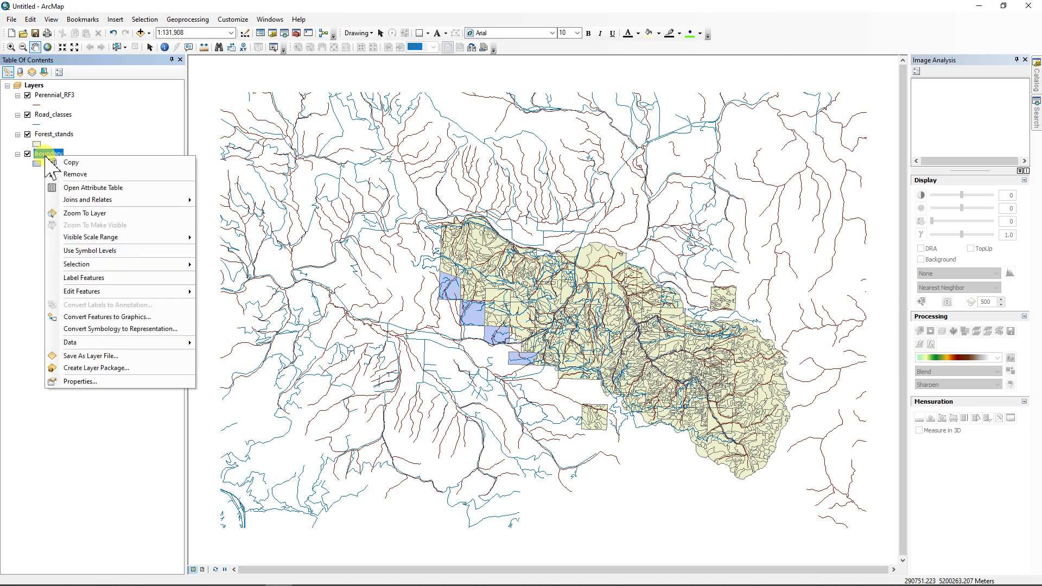
{"action": "left_click", "coordinate": [89, 212]}
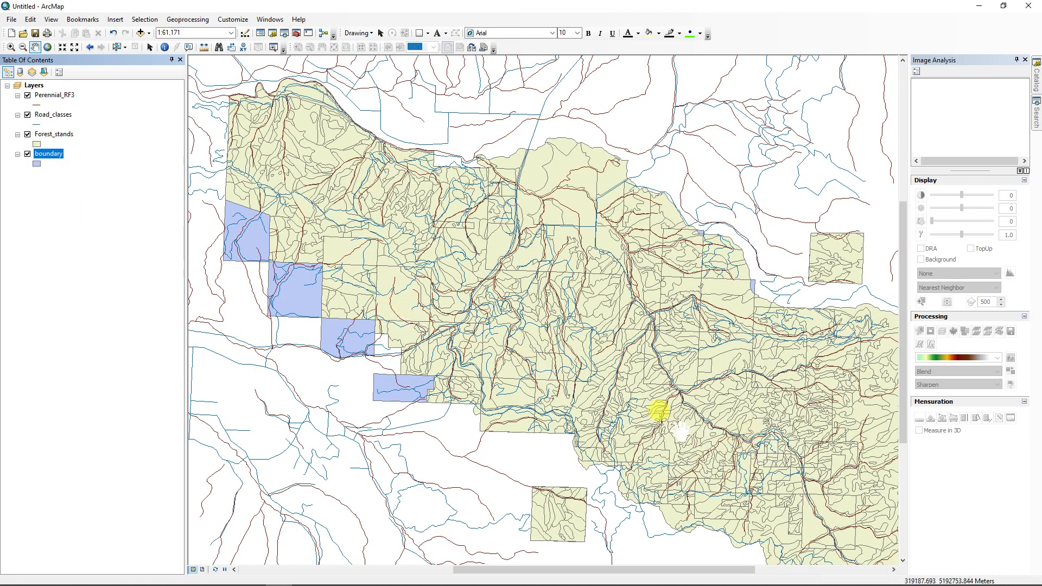
{"action": "scroll", "coordinate": [613, 397], "scroll_direction": "up", "scroll_amount": 1}
{"action": "scroll", "coordinate": [614, 398], "scroll_direction": "up", "scroll_amount": 2}
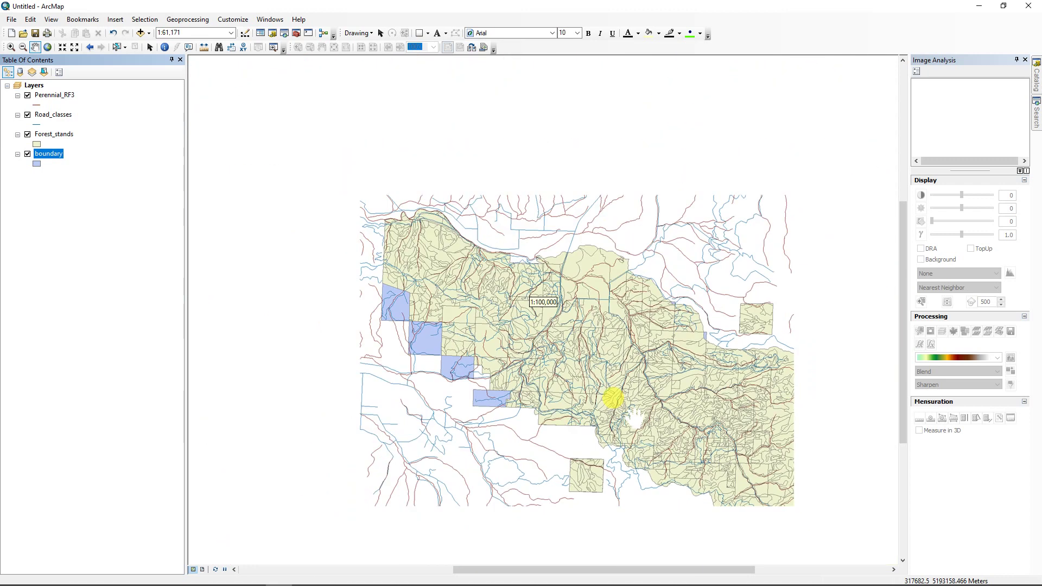
{"action": "left_click_drag", "start_coordinate": [642, 401], "coordinate": [585, 340]}
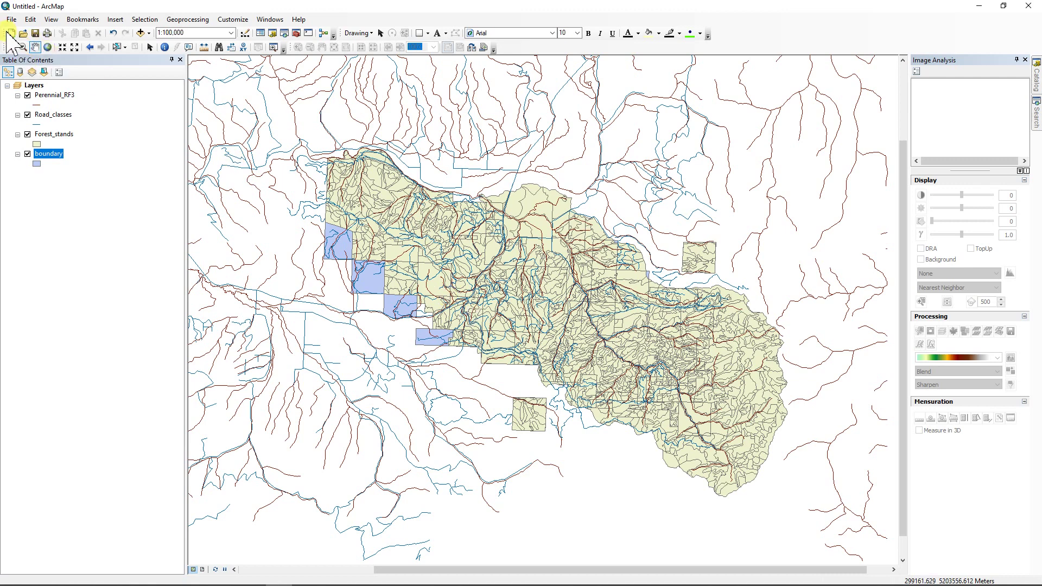
Set the Layers data frame to clip to shape, using the outline of all features in the boundary layer
{"action": "left_click", "coordinate": [34, 86]}
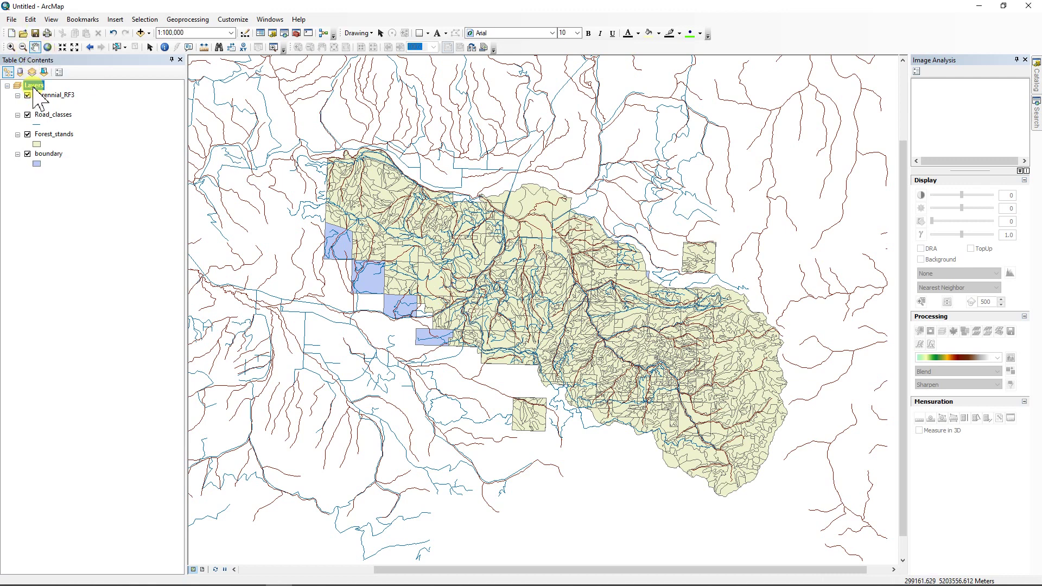
{"action": "double_click", "coordinate": [34, 85]}
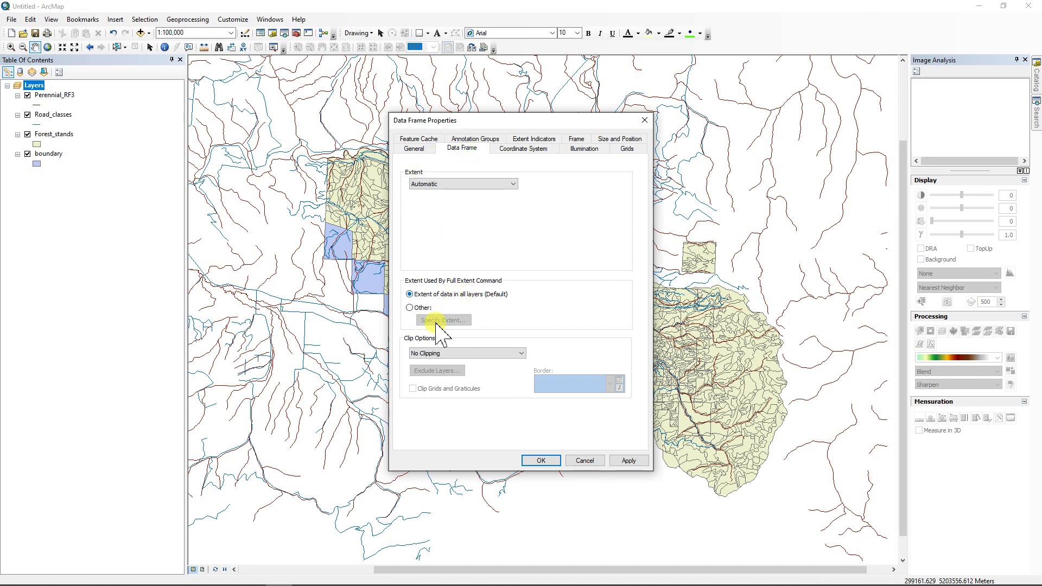
{"action": "left_click", "coordinate": [504, 353]}
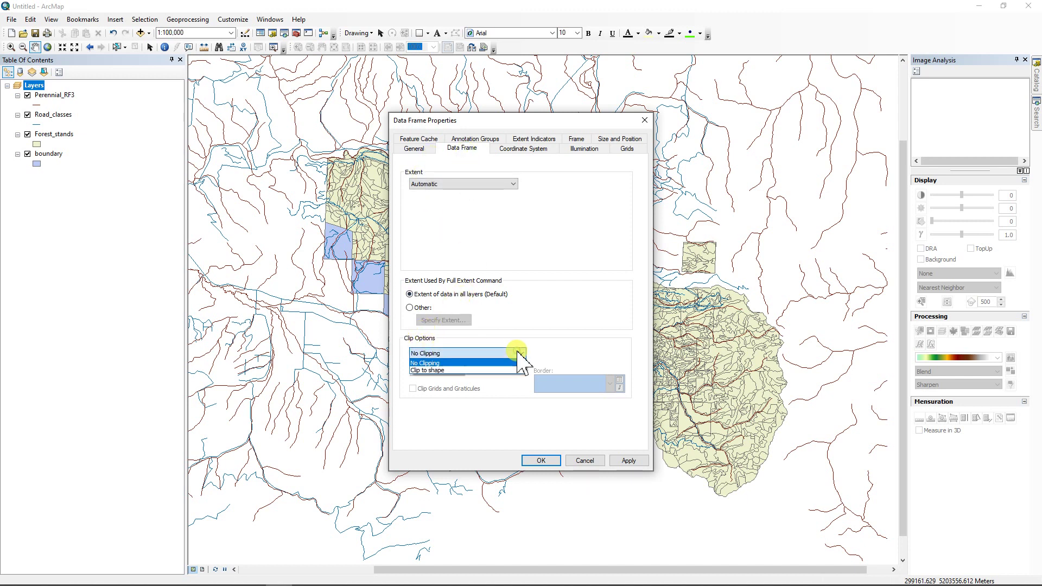
{"action": "left_click", "coordinate": [434, 371]}
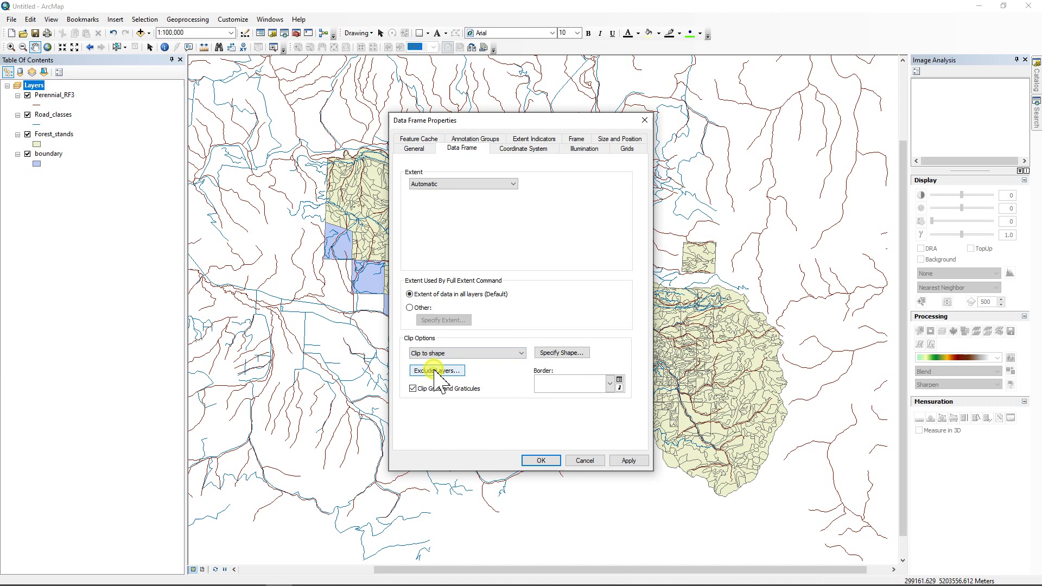
{"action": "left_click", "coordinate": [560, 352]}
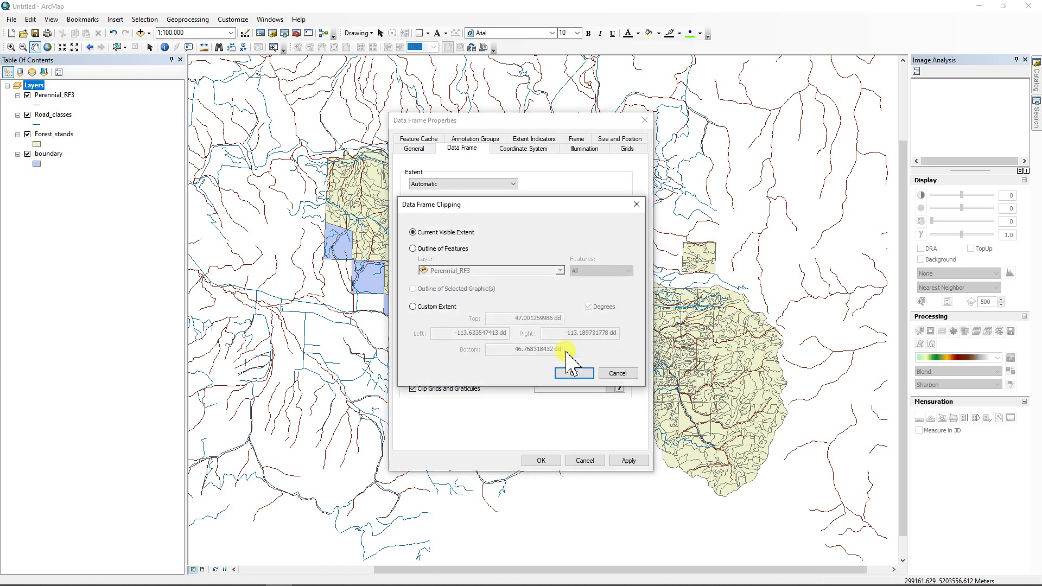
{"action": "left_click", "coordinate": [412, 248]}
{"action": "left_click", "coordinate": [561, 270]}
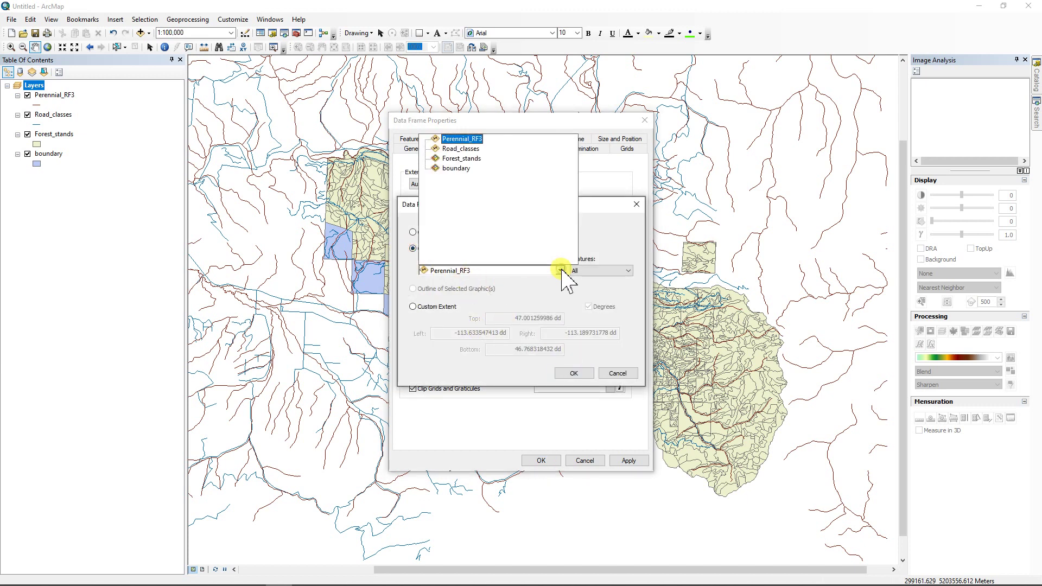
{"action": "left_click", "coordinate": [464, 169]}
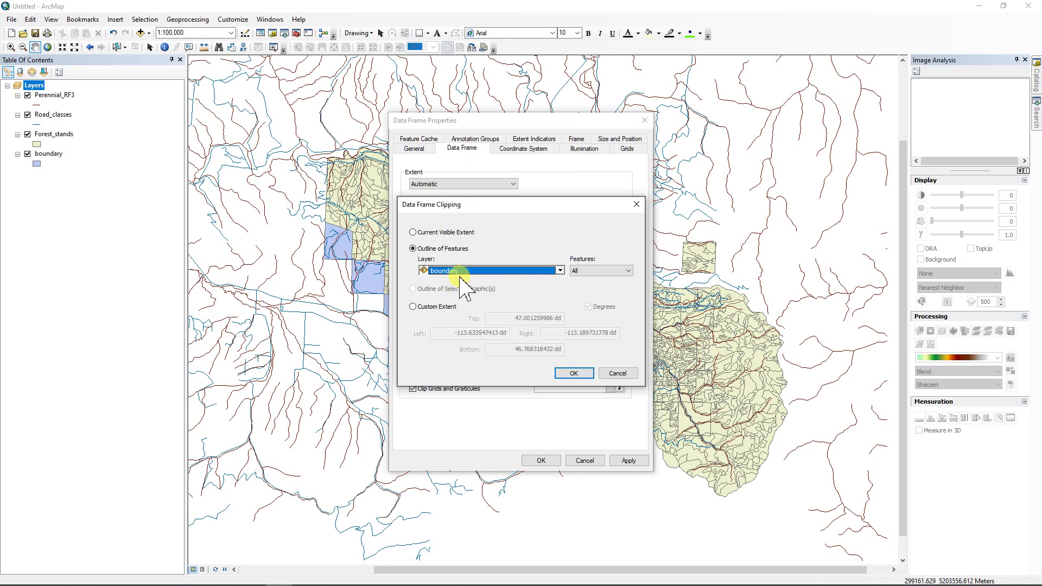
{"action": "left_click", "coordinate": [574, 373]}
Exclude the boundary layer from clipping, apply the data frame properties and zoom to the boundary layer
{"action": "left_click", "coordinate": [438, 371]}
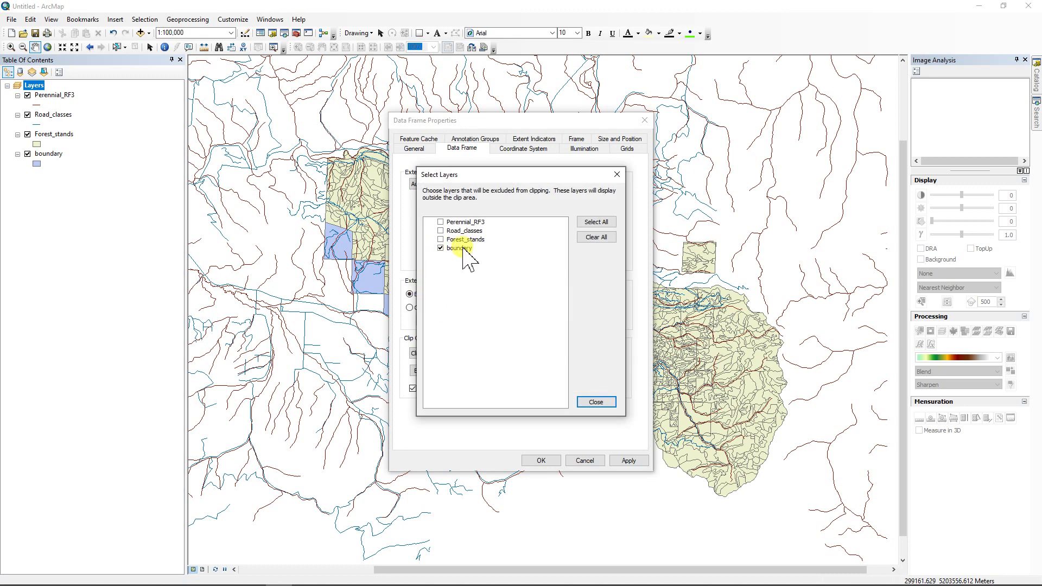
{"action": "left_click", "coordinate": [596, 402]}
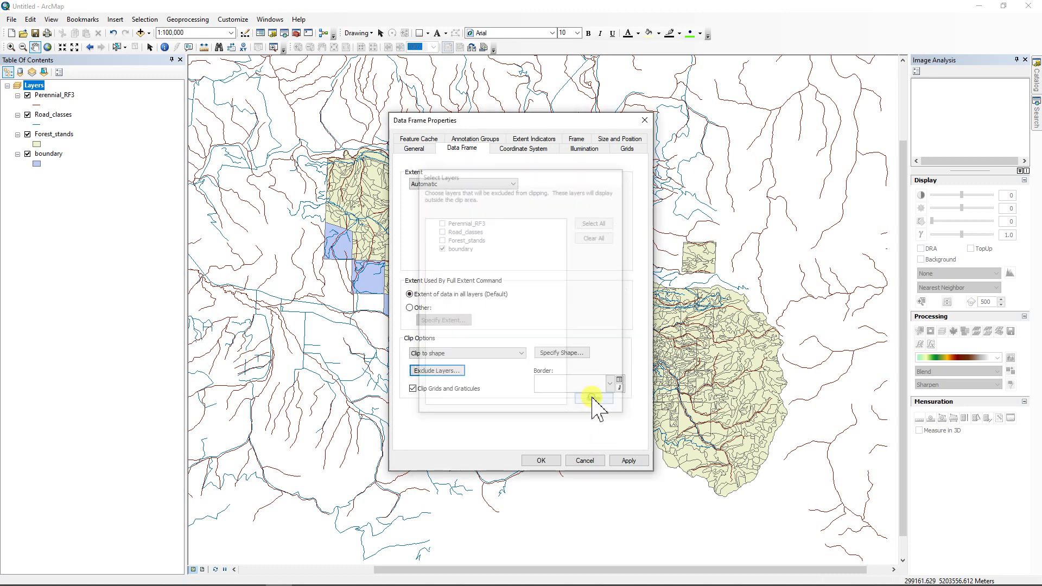
{"action": "left_click", "coordinate": [541, 460]}
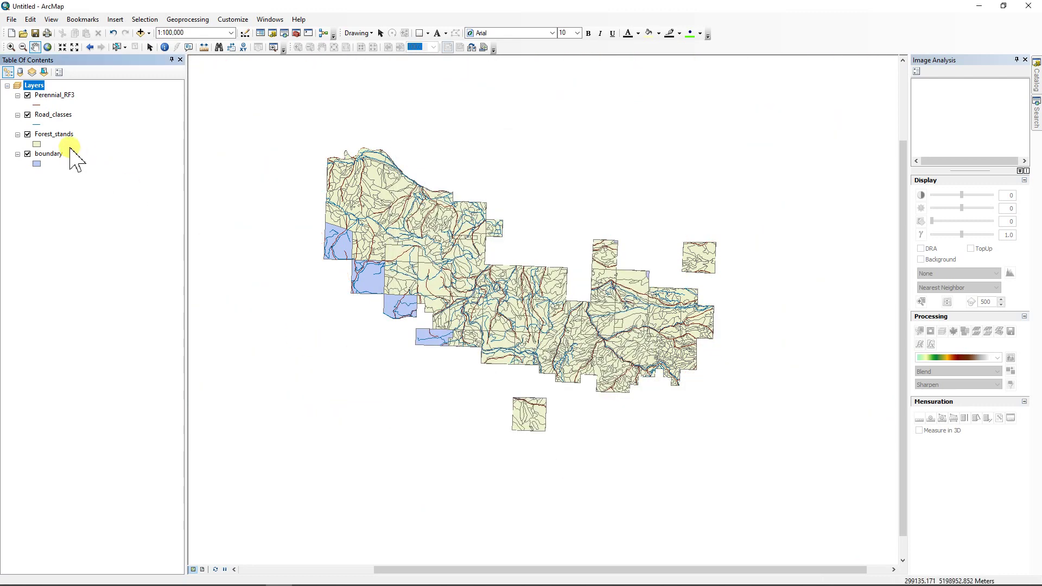
{"action": "right_click", "coordinate": [46, 155]}
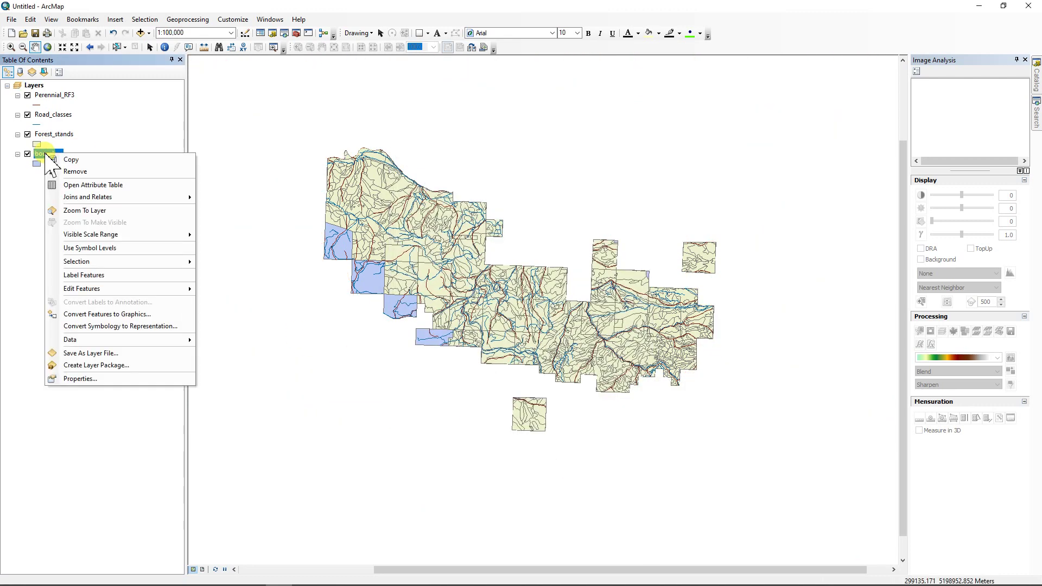
{"action": "left_click", "coordinate": [82, 210]}
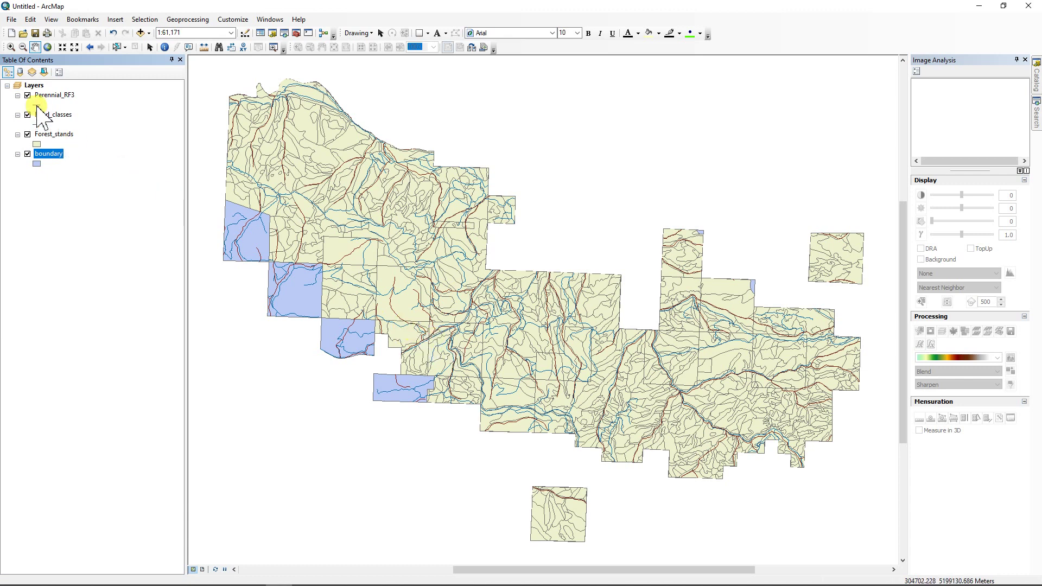
Move Perennial_RF3 below Road_classes and give it the River line symbol
{"action": "left_click_drag", "start_coordinate": [48, 95], "coordinate": [45, 118]}
{"action": "left_click", "coordinate": [37, 124]}
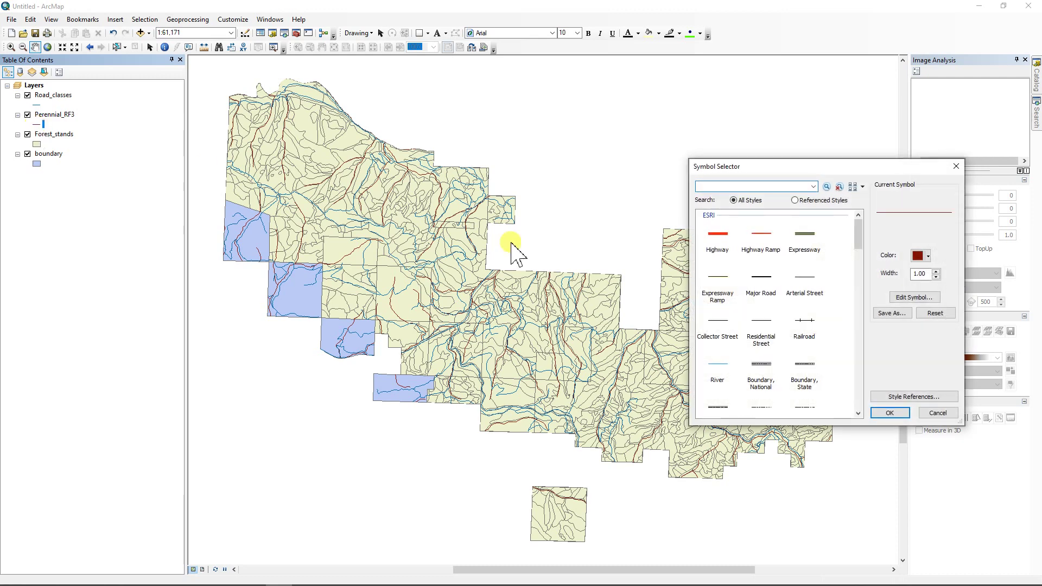
{"action": "left_click", "coordinate": [717, 362]}
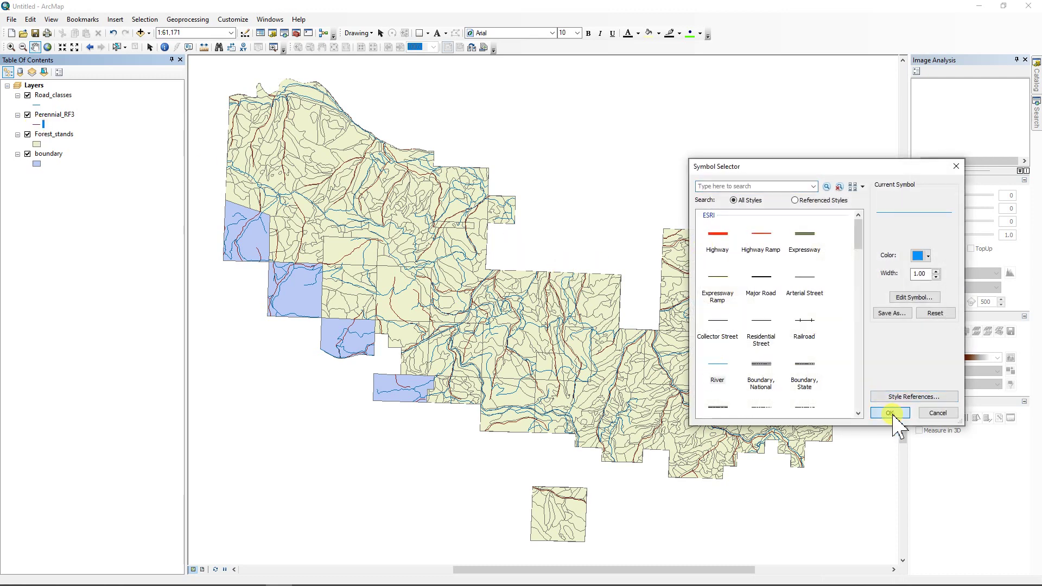
{"action": "left_click", "coordinate": [889, 412]}
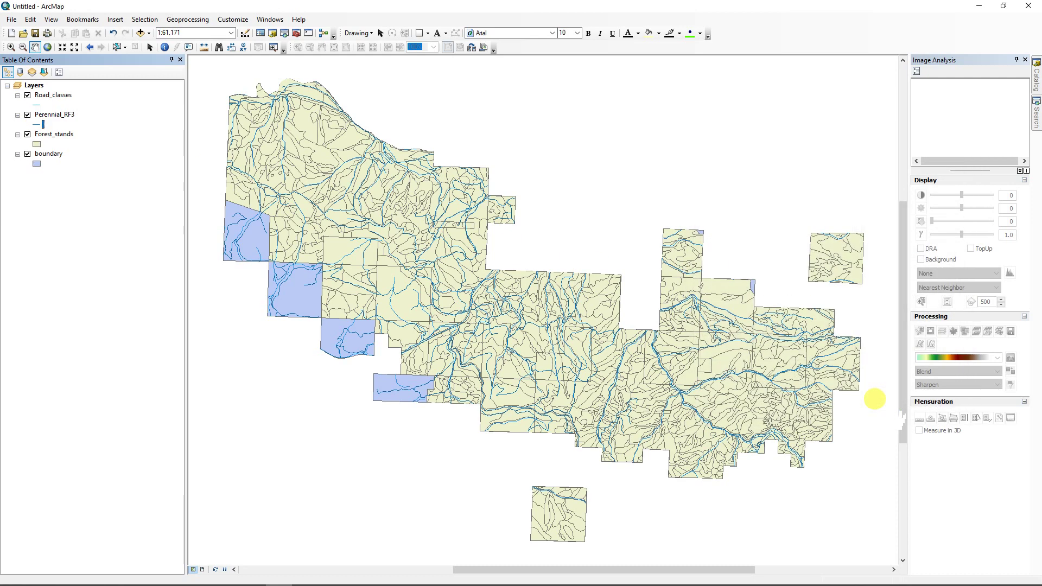
Symbolize the Road_classes layer with the Arterial Street line symbol
{"action": "left_click", "coordinate": [39, 104]}
{"action": "left_click", "coordinate": [803, 284]}
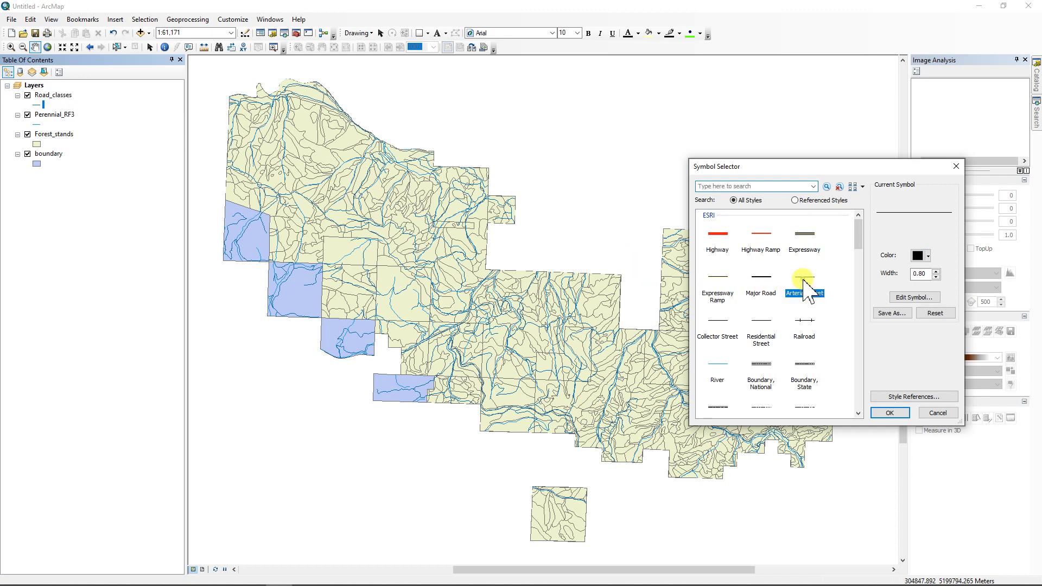
{"action": "left_click", "coordinate": [890, 412]}
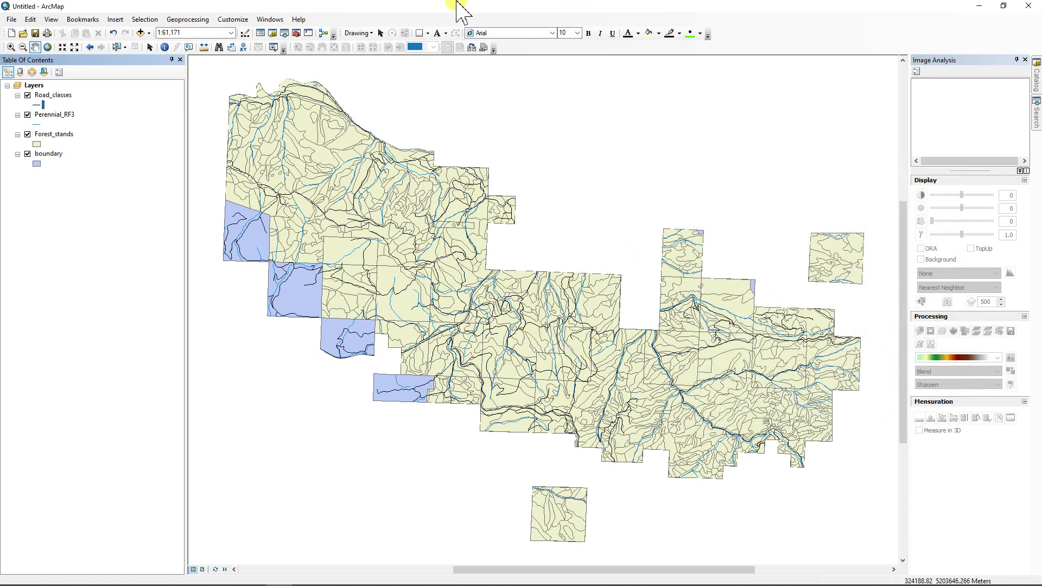
Save the map document as Lab9 in the IntroGIS_Lab9 folder
{"action": "left_click", "coordinate": [35, 33]}
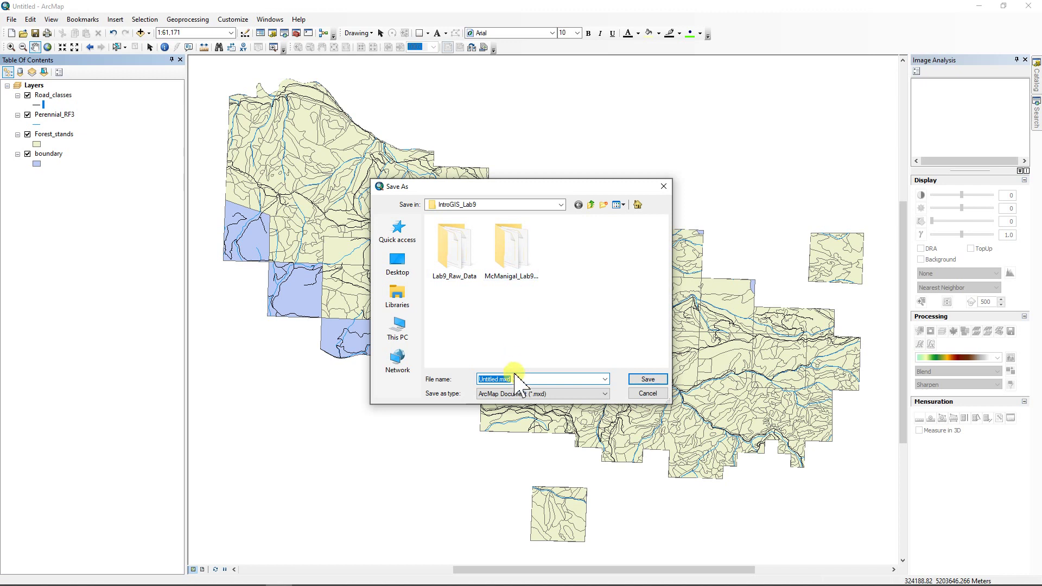
{"action": "type", "text": "La"}
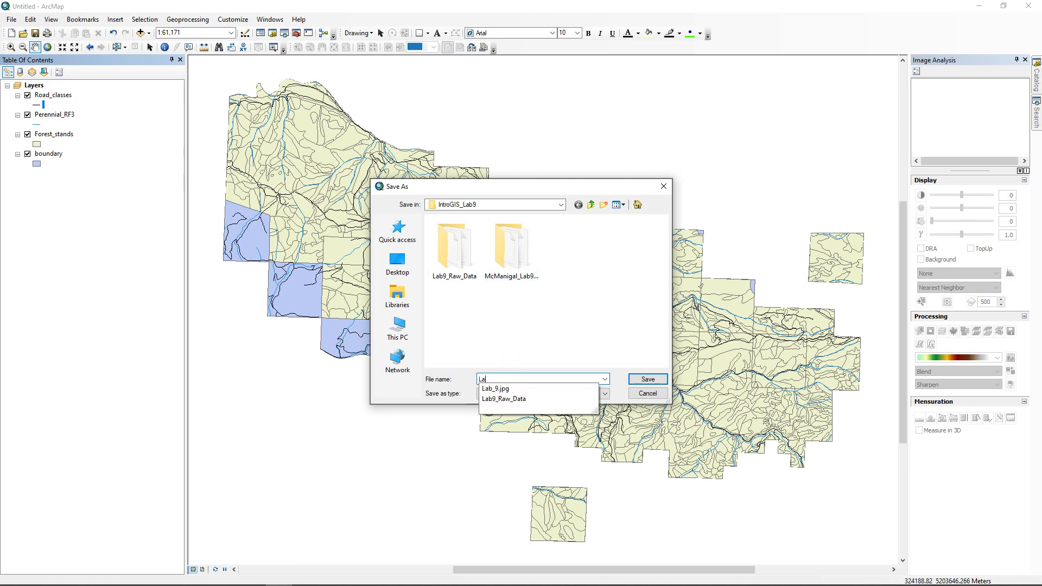
{"action": "type", "text": "b9"}
{"action": "left_click", "coordinate": [514, 376]}
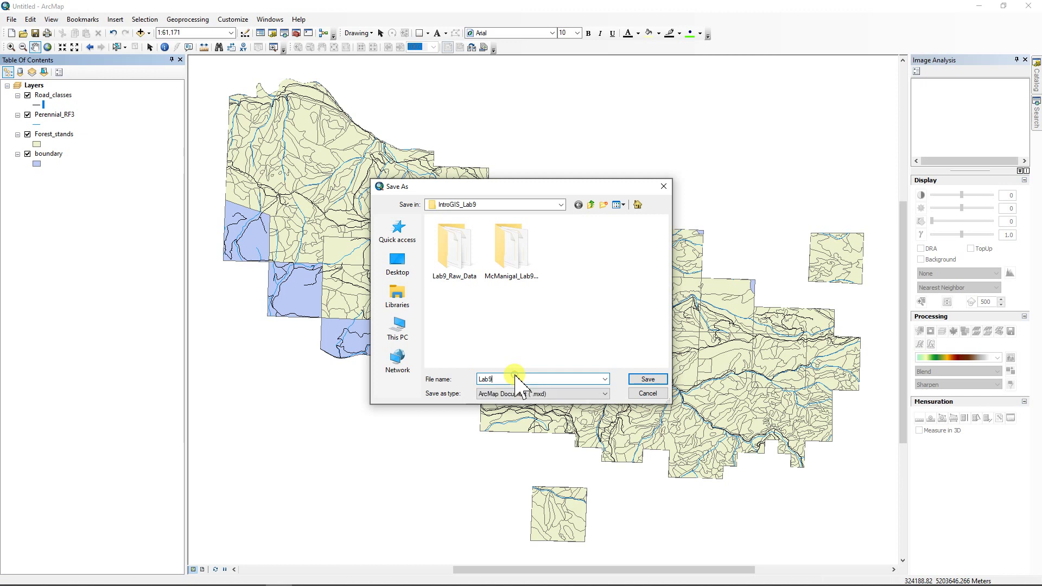
{"action": "left_click", "coordinate": [648, 379]}
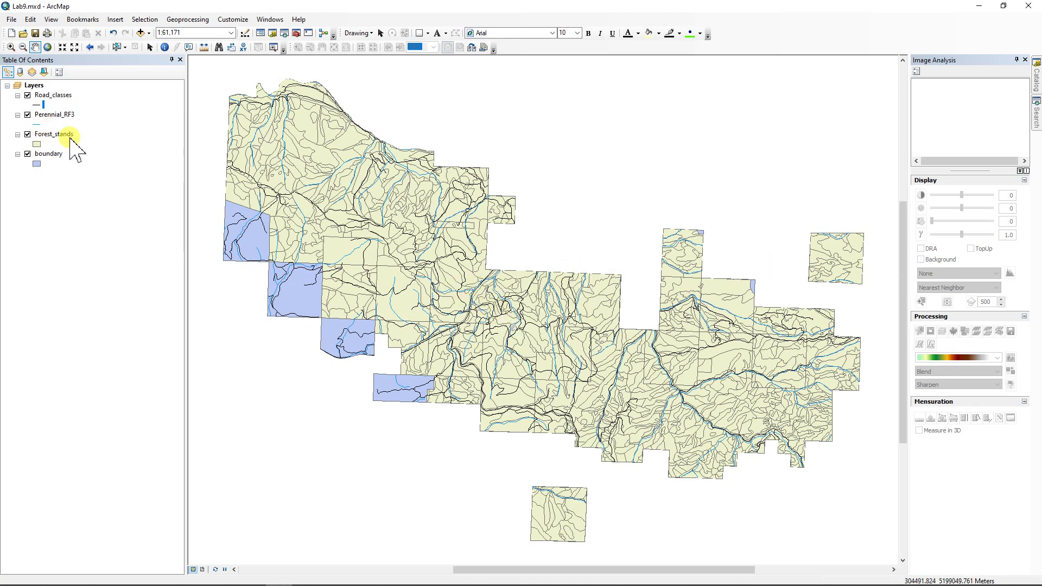
Open the Forest_stands attribute table and add a field named Area of type Double
{"action": "right_click", "coordinate": [55, 135]}
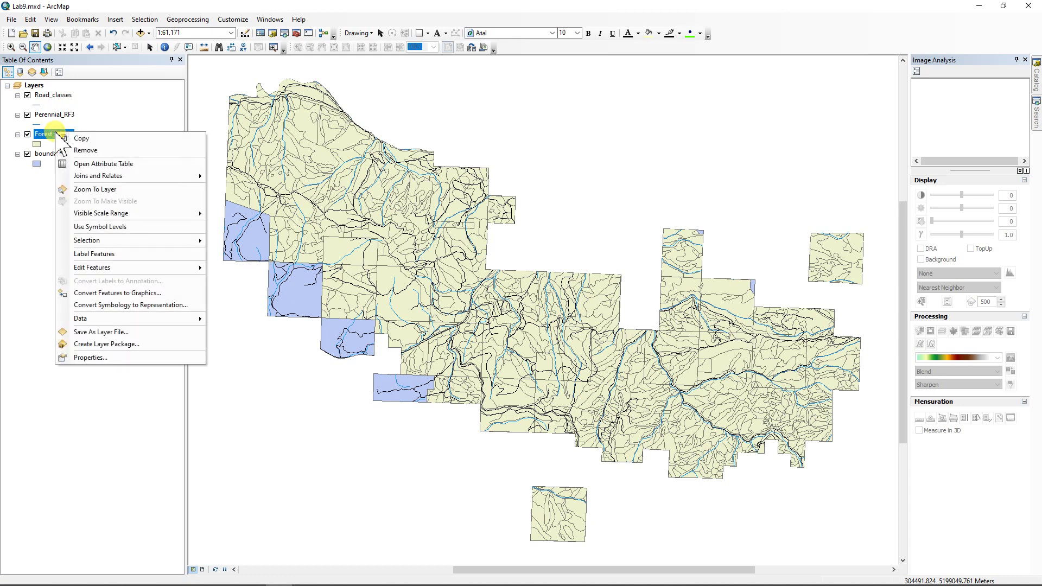
{"action": "left_click", "coordinate": [103, 162]}
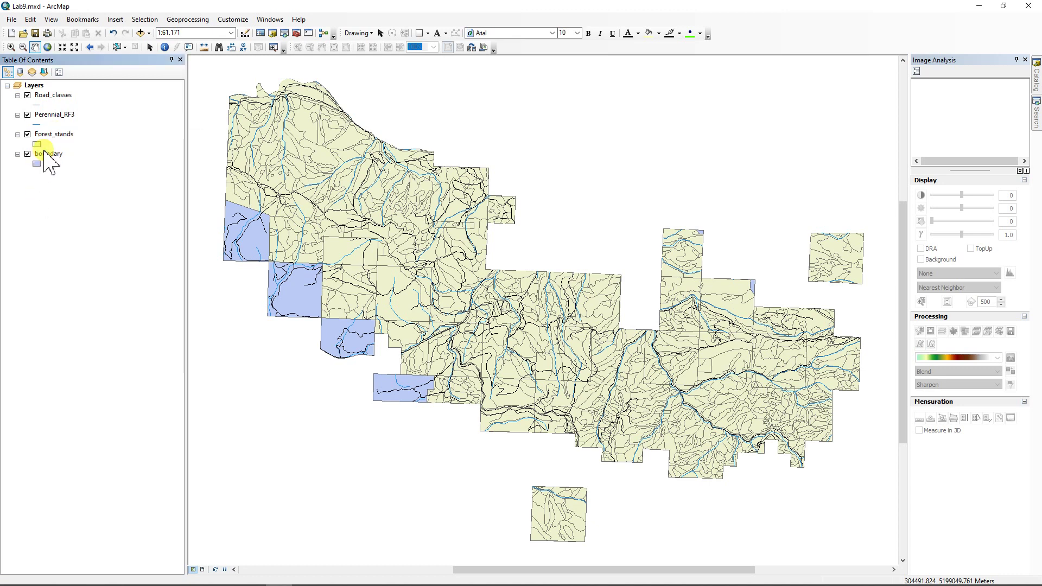
{"action": "left_click", "coordinate": [53, 135]}
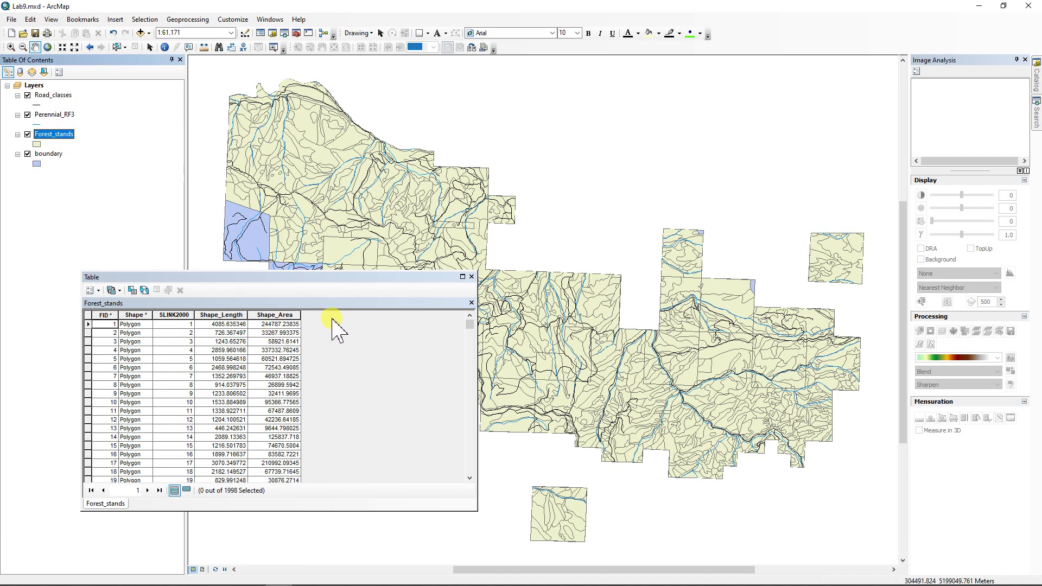
{"action": "left_click", "coordinate": [98, 290]}
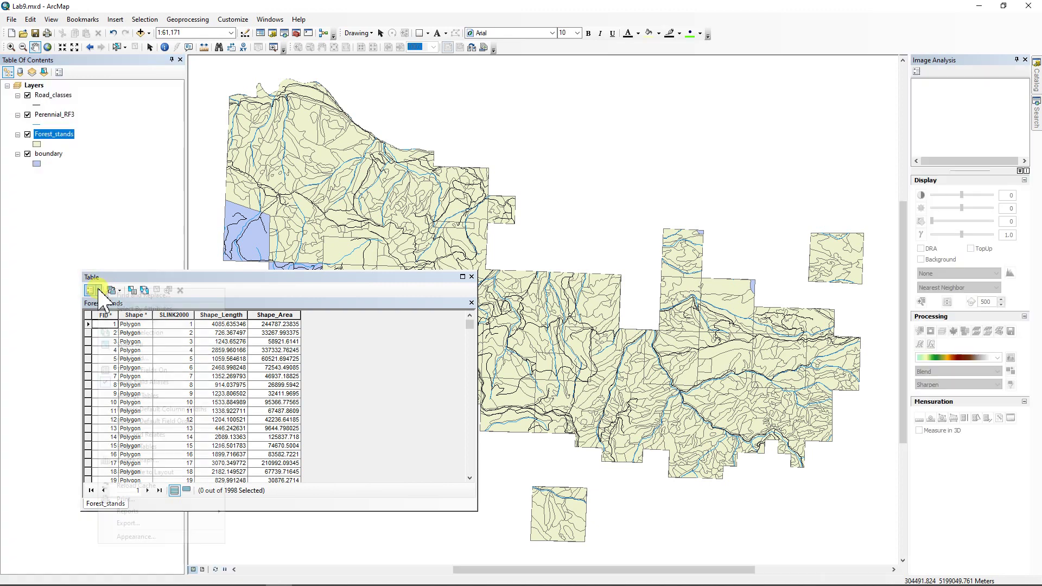
{"action": "left_click", "coordinate": [128, 358]}
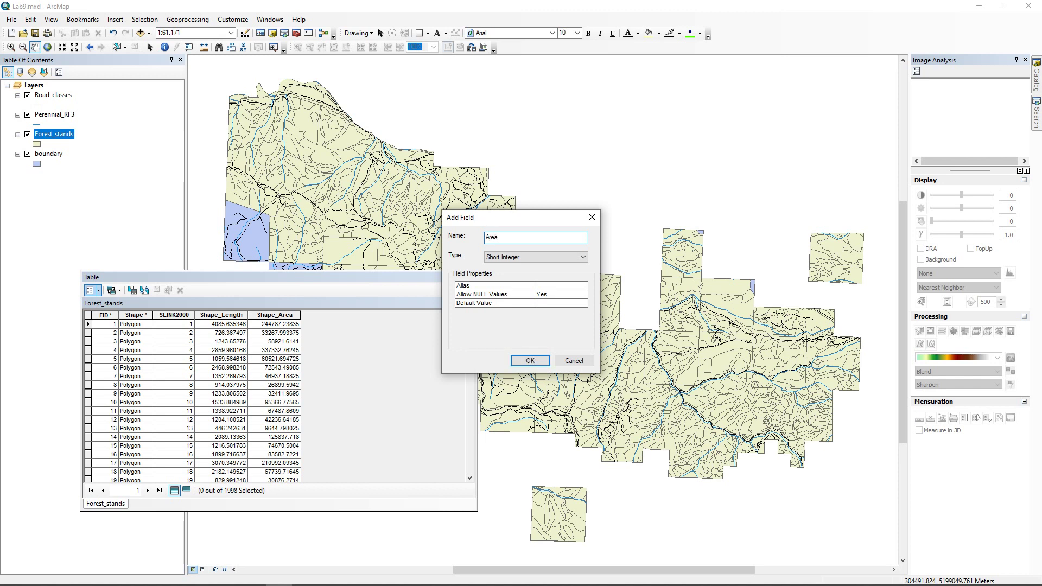
{"action": "left_click", "coordinate": [523, 258]}
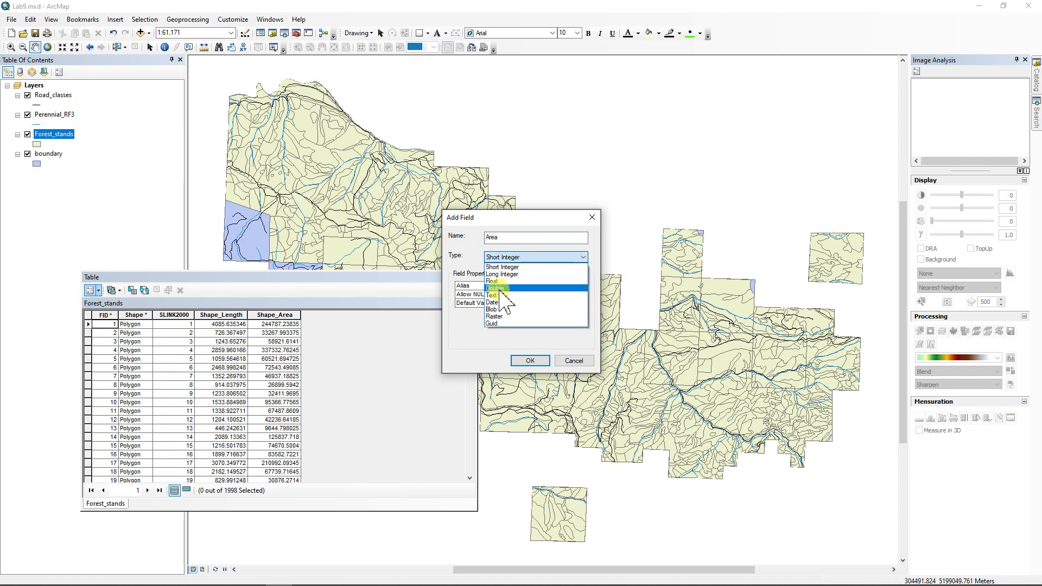
{"action": "left_click", "coordinate": [499, 287]}
{"action": "left_click", "coordinate": [529, 359]}
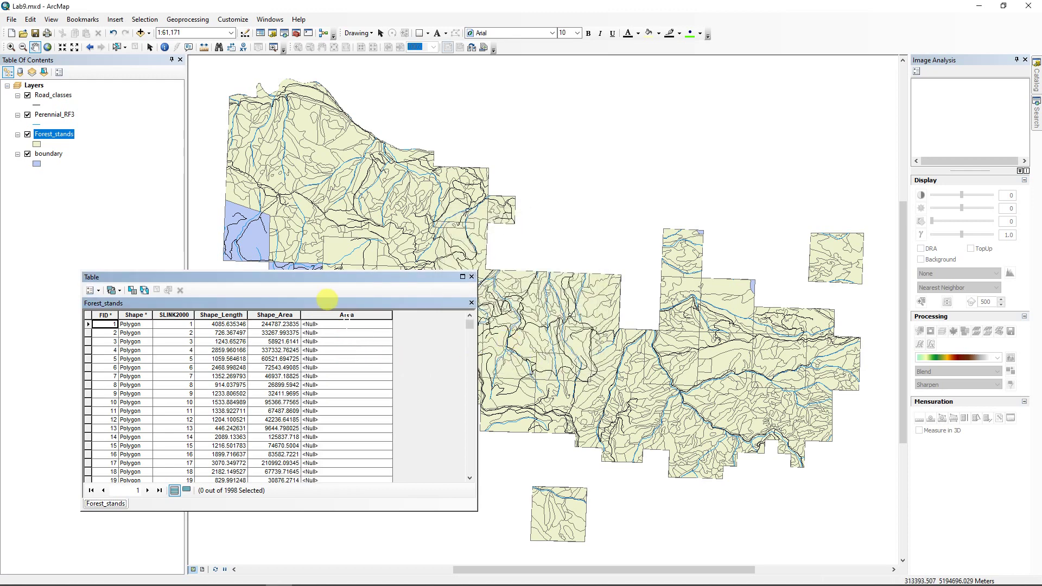
Calculate the geometry of the Forest_stands Area field as area in Acres US, using the data source's coordinate system
{"action": "right_click", "coordinate": [345, 317]}
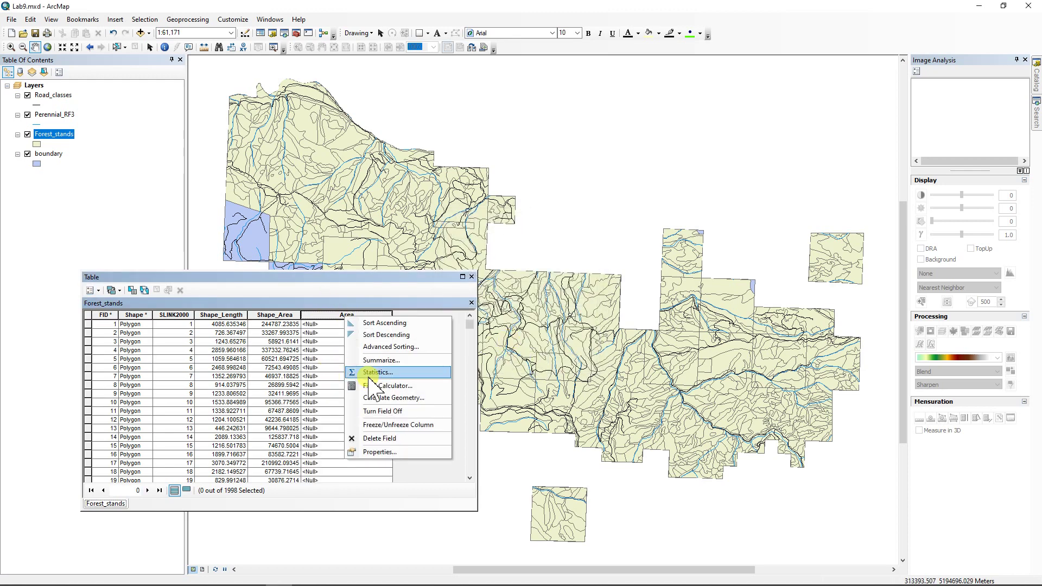
{"action": "left_click", "coordinate": [386, 398]}
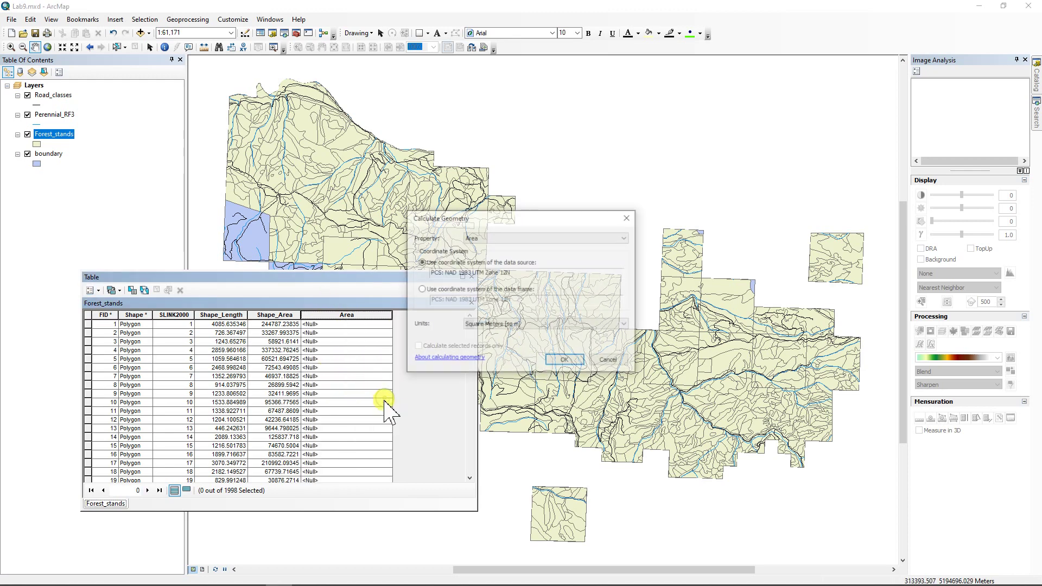
{"action": "left_click", "coordinate": [513, 324]}
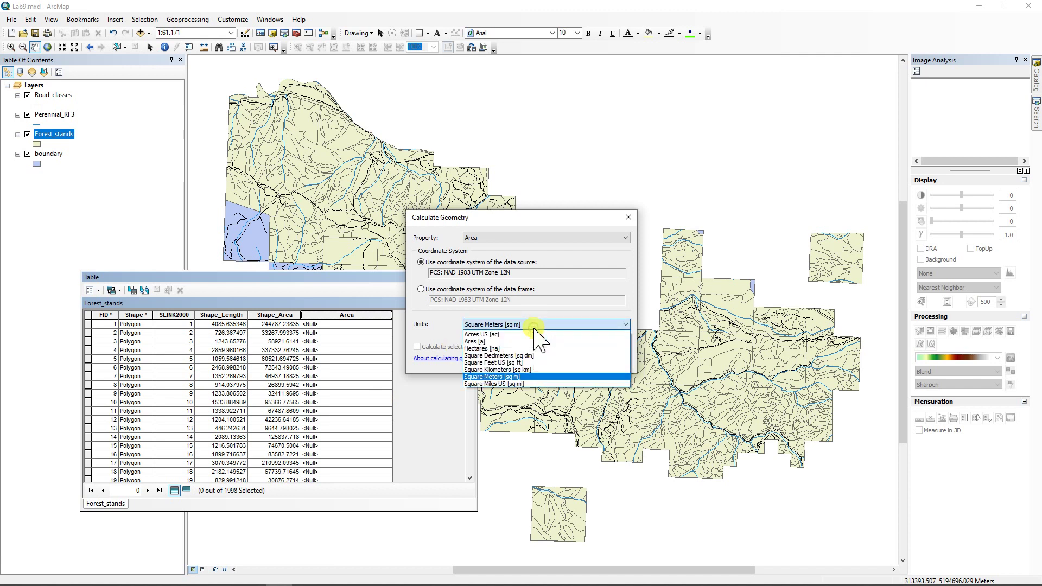
{"action": "left_click", "coordinate": [478, 334]}
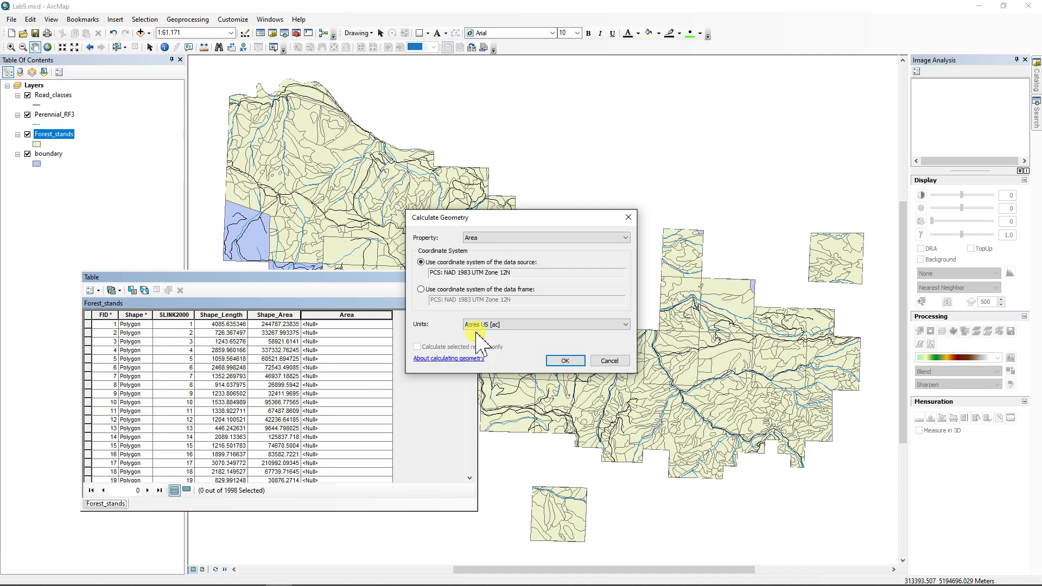
{"action": "left_click", "coordinate": [566, 361]}
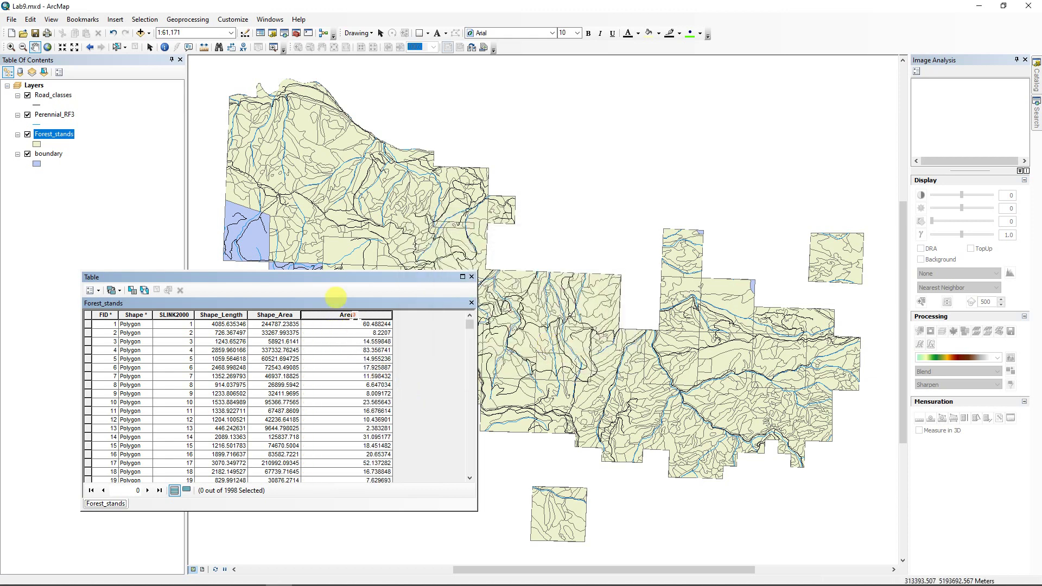
Check the statistics of the Area field for the total acreage, then close the statistics and the Forest_stands table
{"action": "right_click", "coordinate": [350, 315]}
{"action": "left_click", "coordinate": [391, 376]}
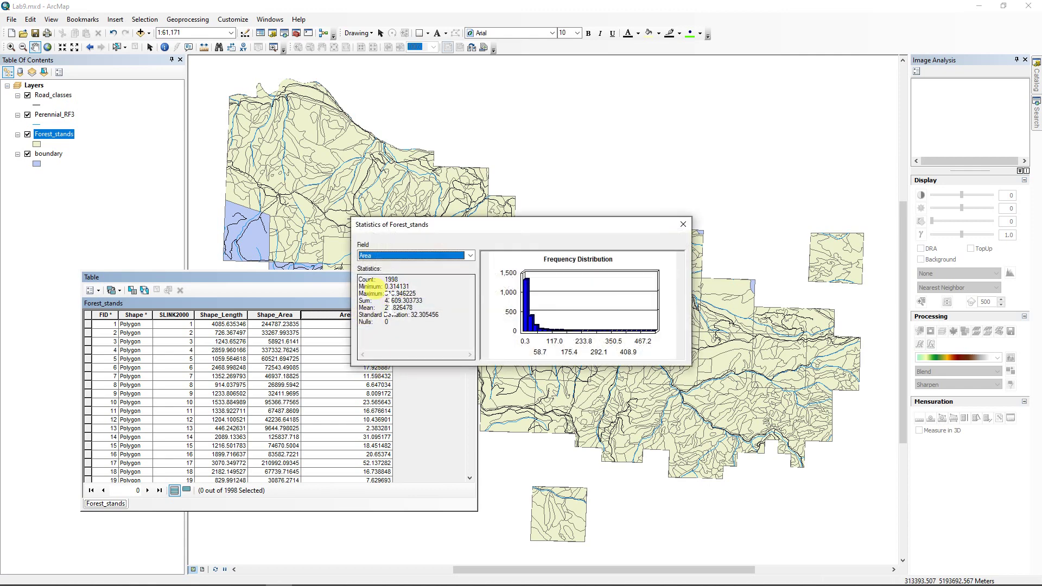
{"action": "left_click", "coordinate": [385, 300]}
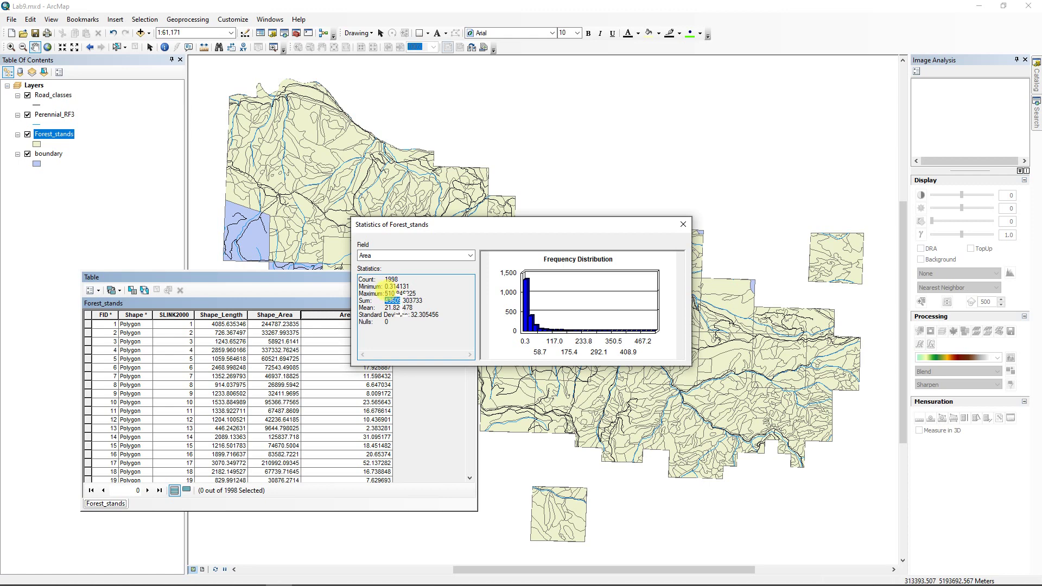
{"action": "right_click", "coordinate": [390, 293]}
{"action": "left_click", "coordinate": [285, 323]}
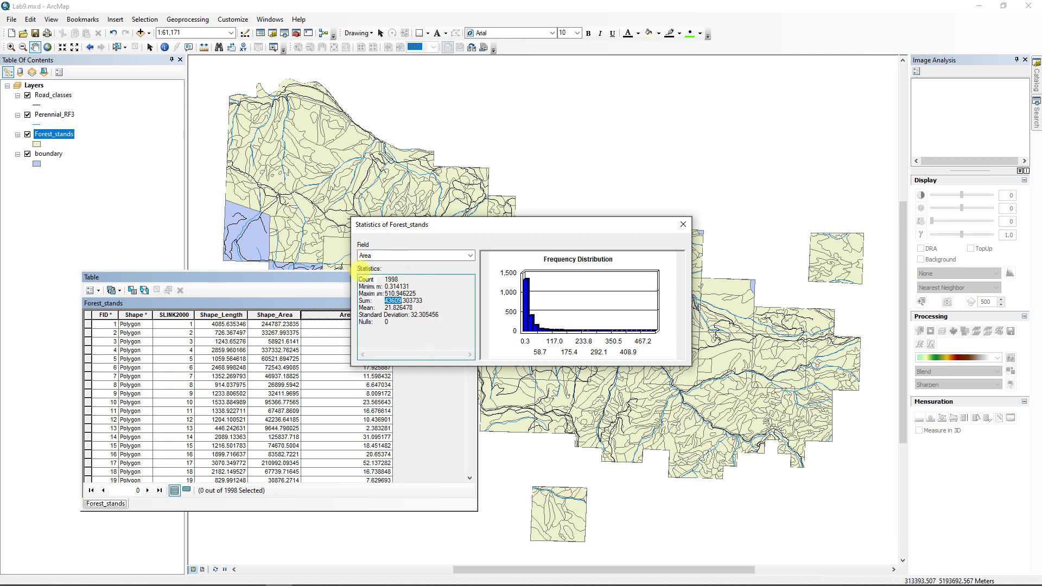
{"action": "left_click", "coordinate": [682, 225]}
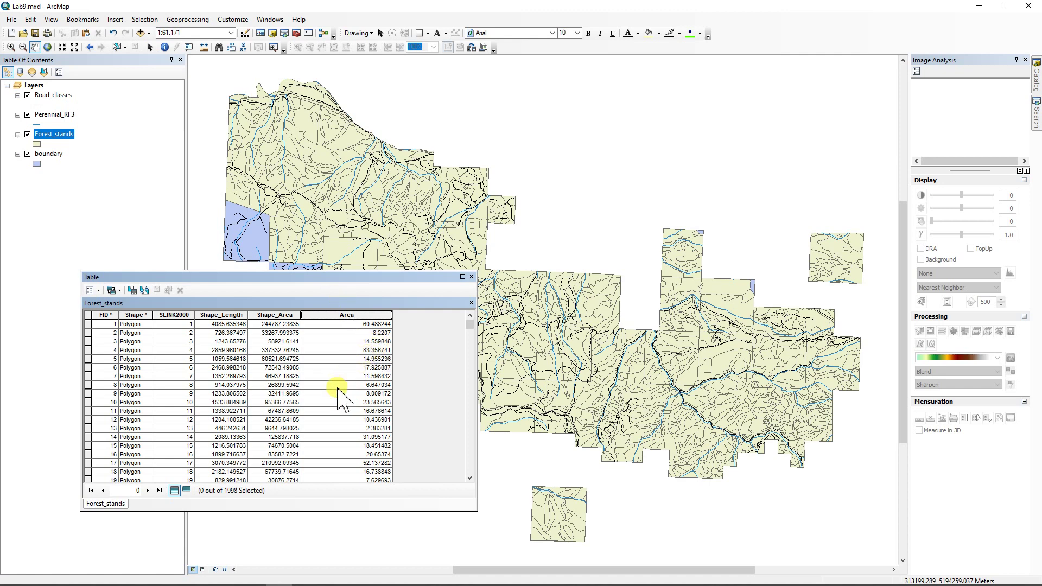
{"action": "left_click", "coordinate": [472, 277]}
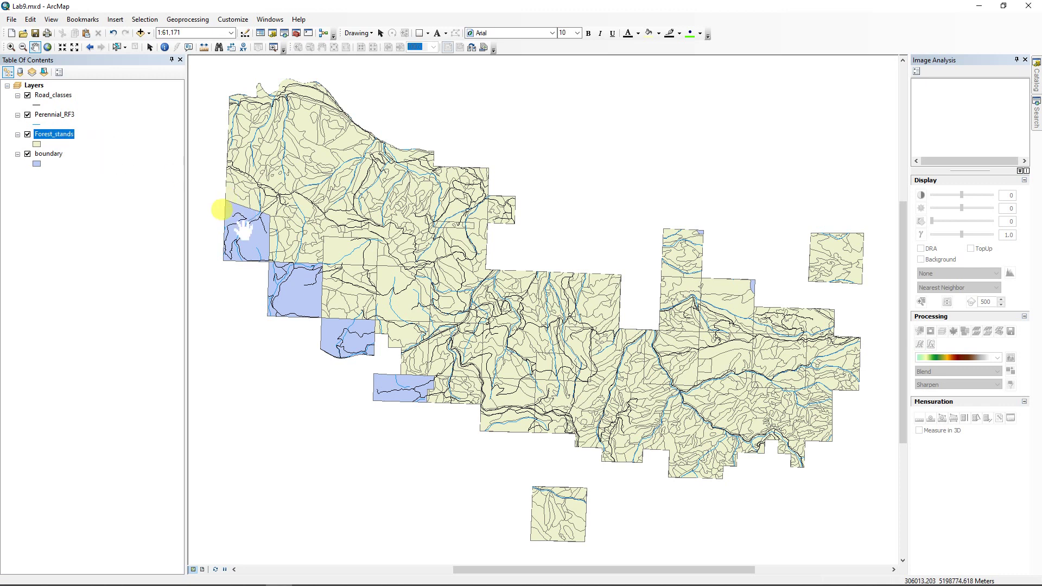
Join the Forest_inventory table to the Forest_stands layer using SLINK2000 in both tables, keeping all records
{"action": "right_click", "coordinate": [56, 136]}
{"action": "mouse_move", "coordinate": [93, 179]}
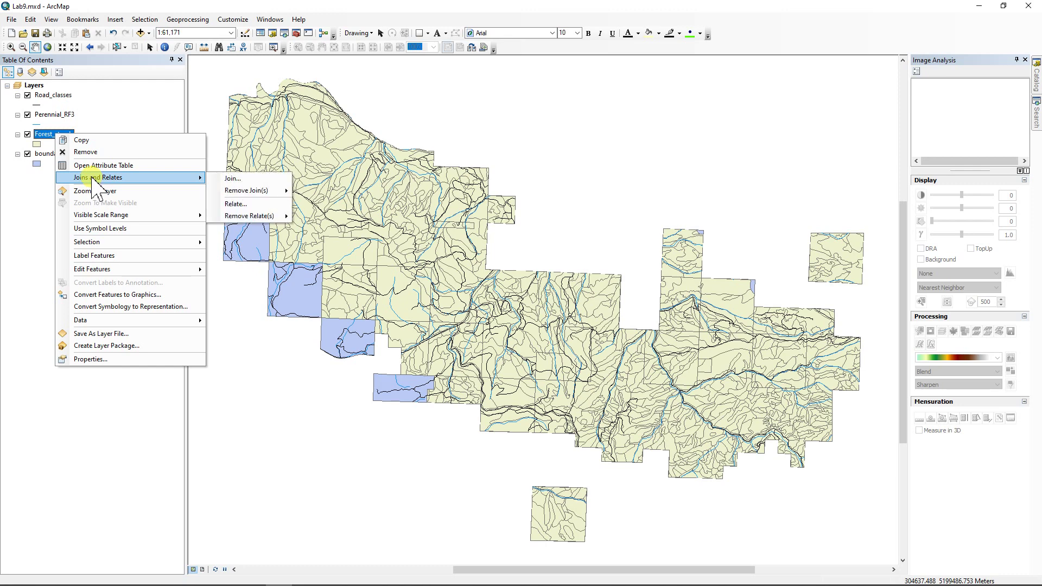
{"action": "left_click", "coordinate": [233, 179]}
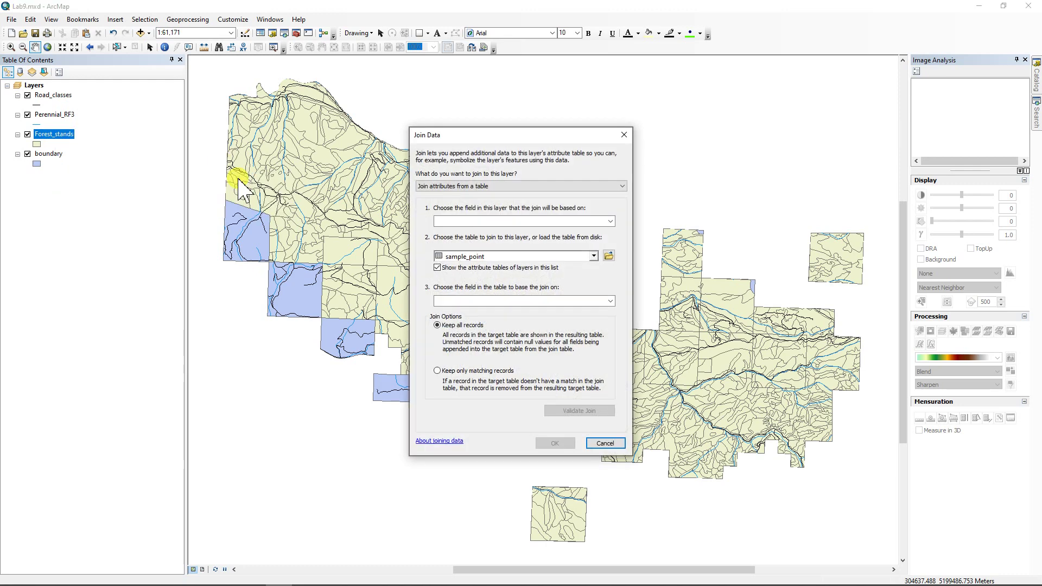
{"action": "left_click", "coordinate": [594, 256]}
{"action": "left_click", "coordinate": [472, 134]}
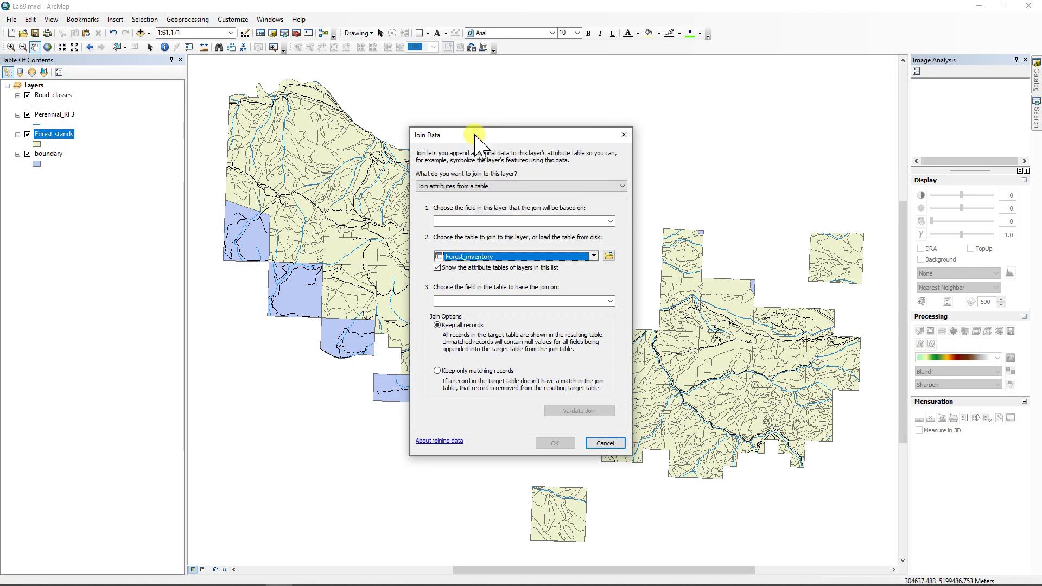
{"action": "left_click", "coordinate": [611, 221]}
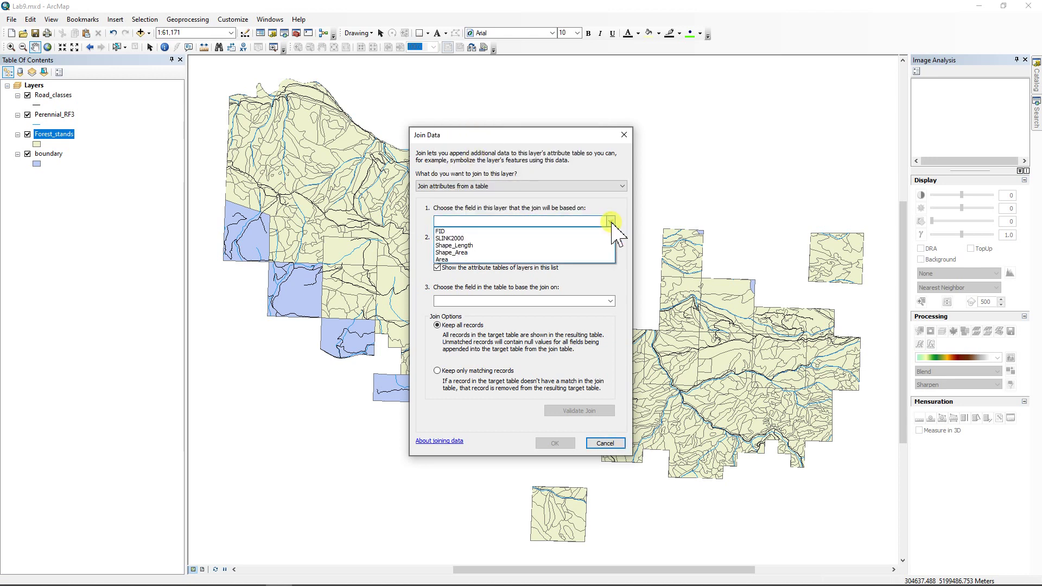
{"action": "left_click", "coordinate": [449, 239]}
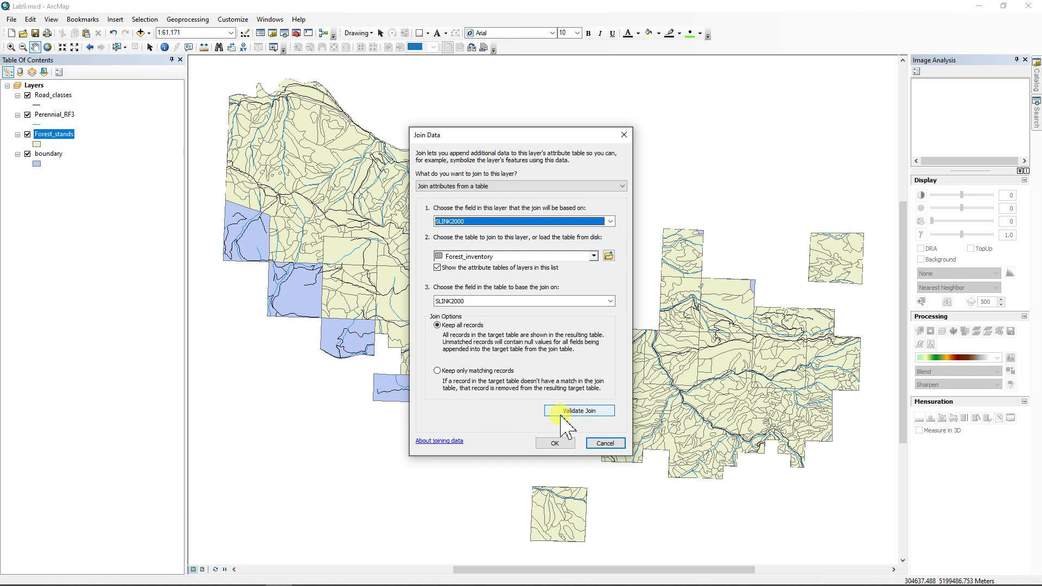
{"action": "left_click", "coordinate": [554, 443]}
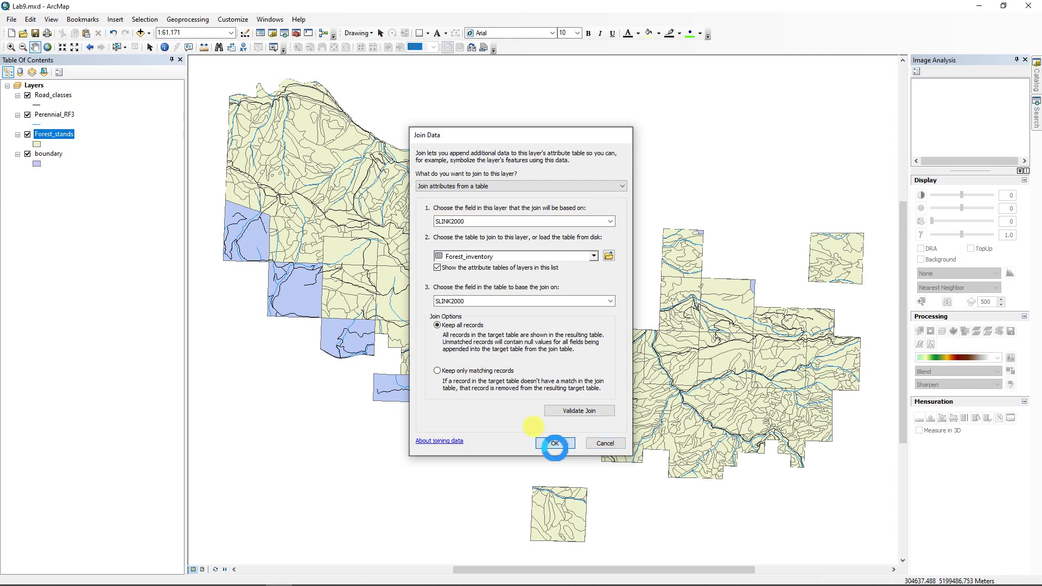
Open the Forest_stands attribute table and examine the fields joined from Forest_inventory
{"action": "right_click", "coordinate": [62, 134]}
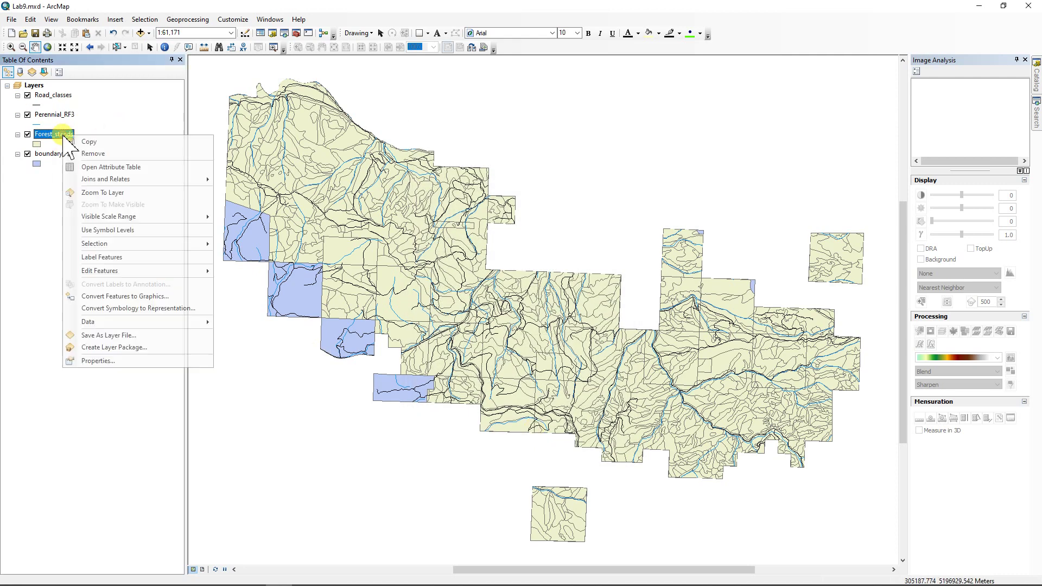
{"action": "left_click", "coordinate": [97, 167]}
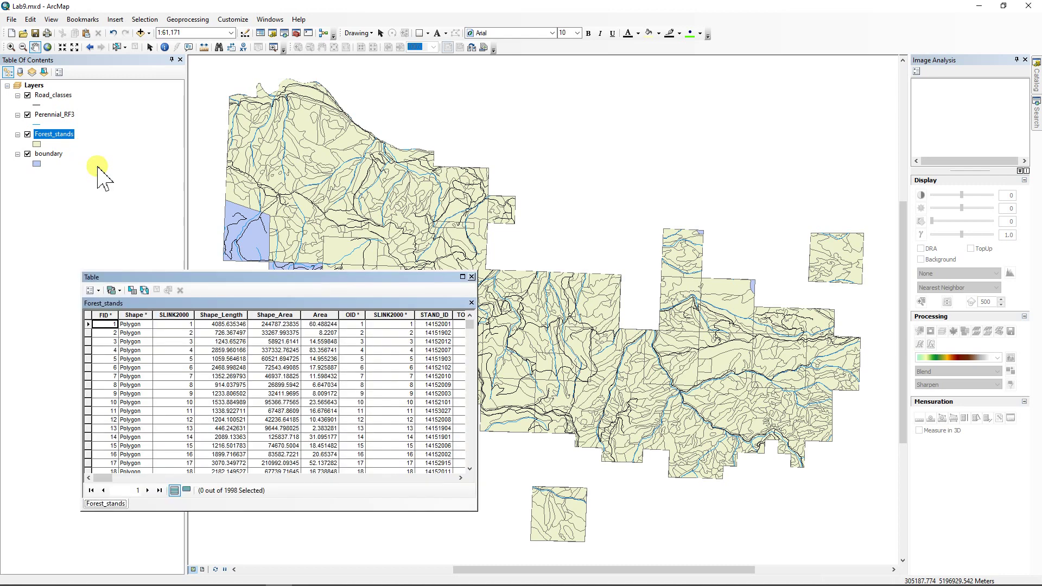
{"action": "left_click_drag", "start_coordinate": [205, 277], "coordinate": [178, 210]}
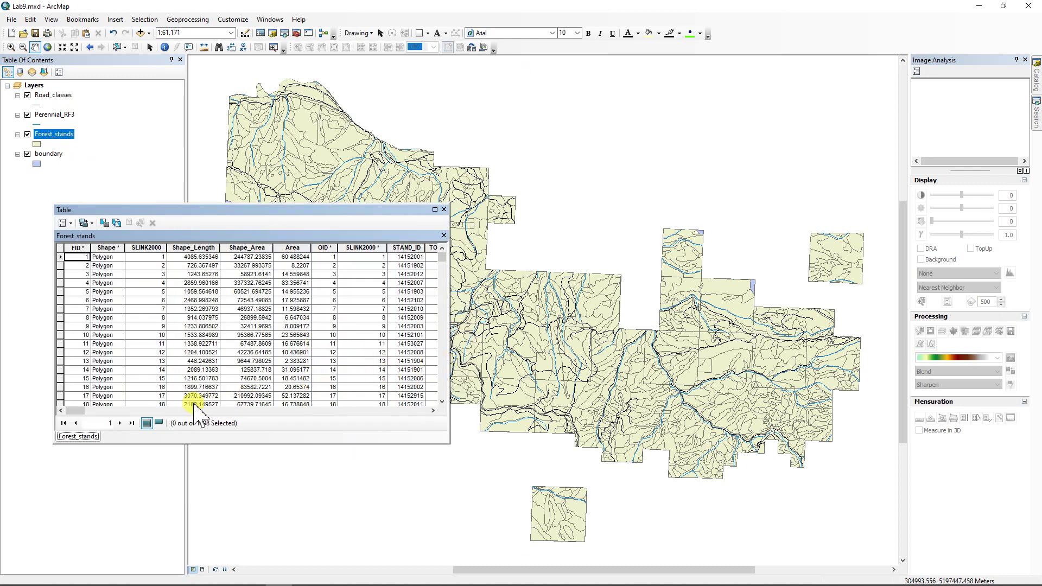
{"action": "mouse_move", "coordinate": [76, 410]}
{"action": "left_mouse_down"}
{"action": "mouse_move", "coordinate": [263, 425]}
{"action": "mouse_move", "coordinate": [64, 423]}
{"action": "left_mouse_up"}
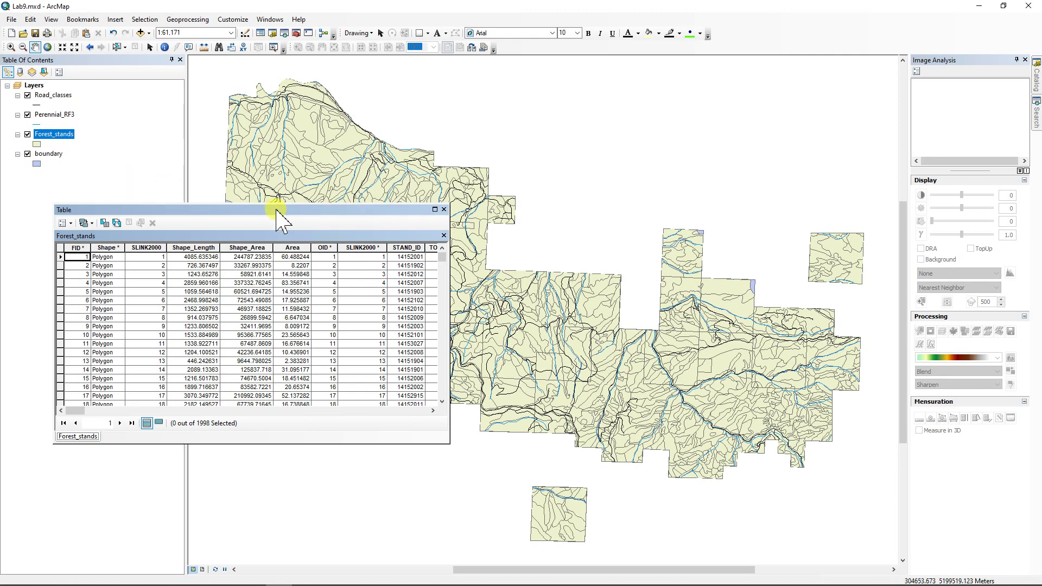
{"action": "left_click_drag", "start_coordinate": [275, 209], "coordinate": [275, 271]}
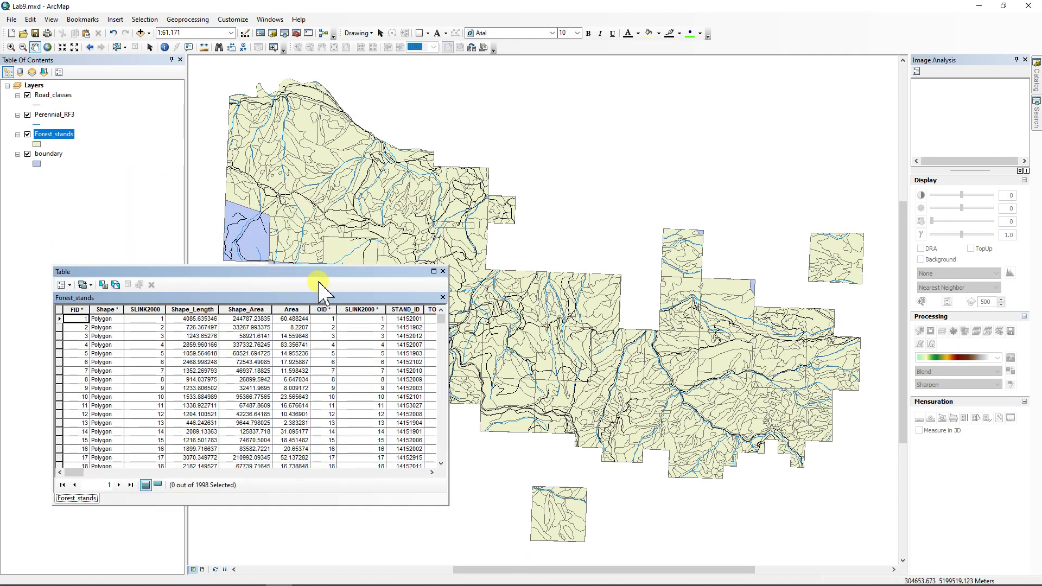
Export all Forest_stands features to Lubrecht_Data as Cutblocks, add the result to the map, and close the attribute table
{"action": "right_click", "coordinate": [57, 134]}
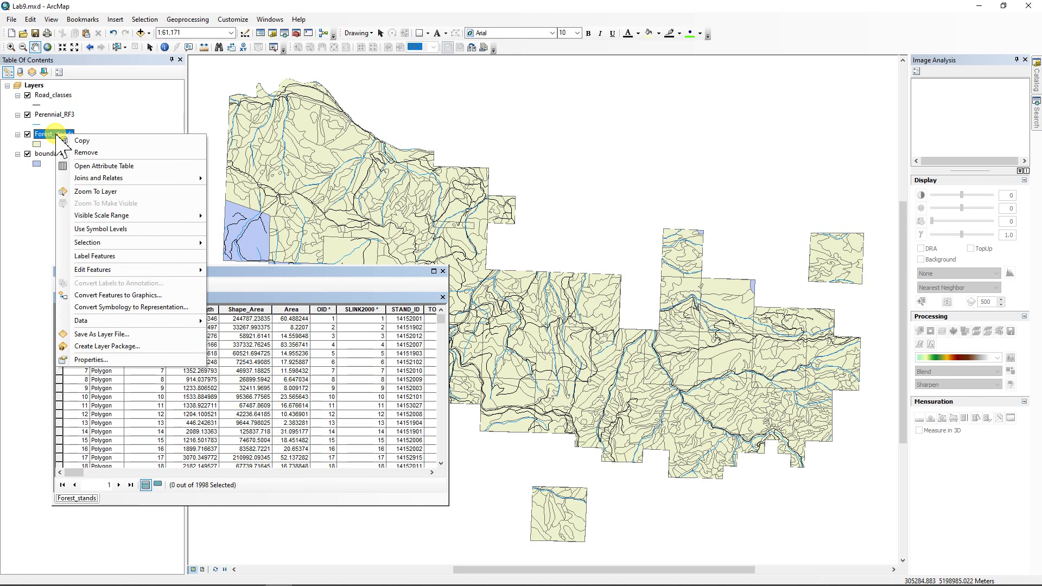
{"action": "mouse_move", "coordinate": [91, 321]}
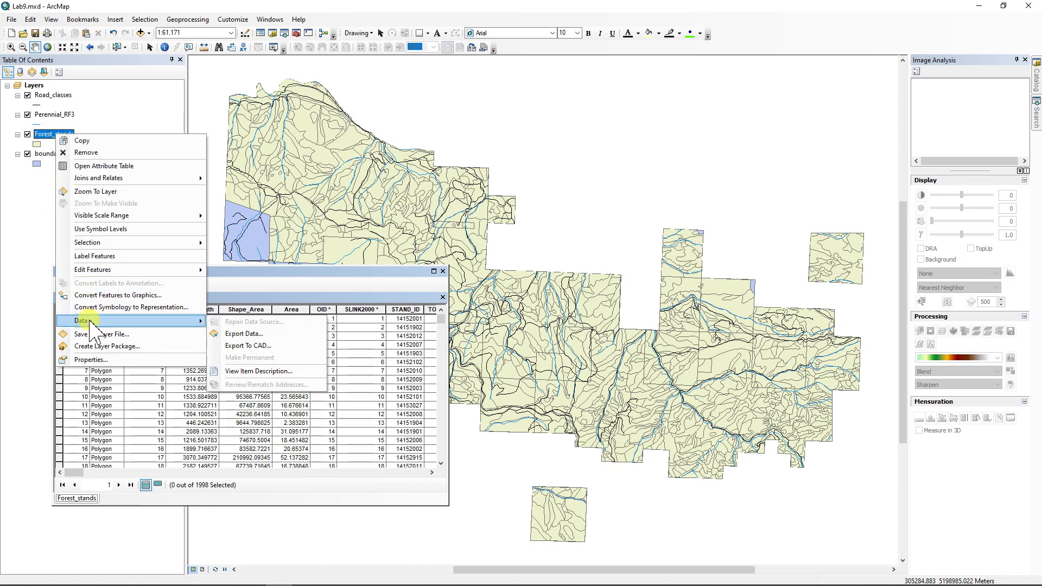
{"action": "left_click", "coordinate": [226, 335]}
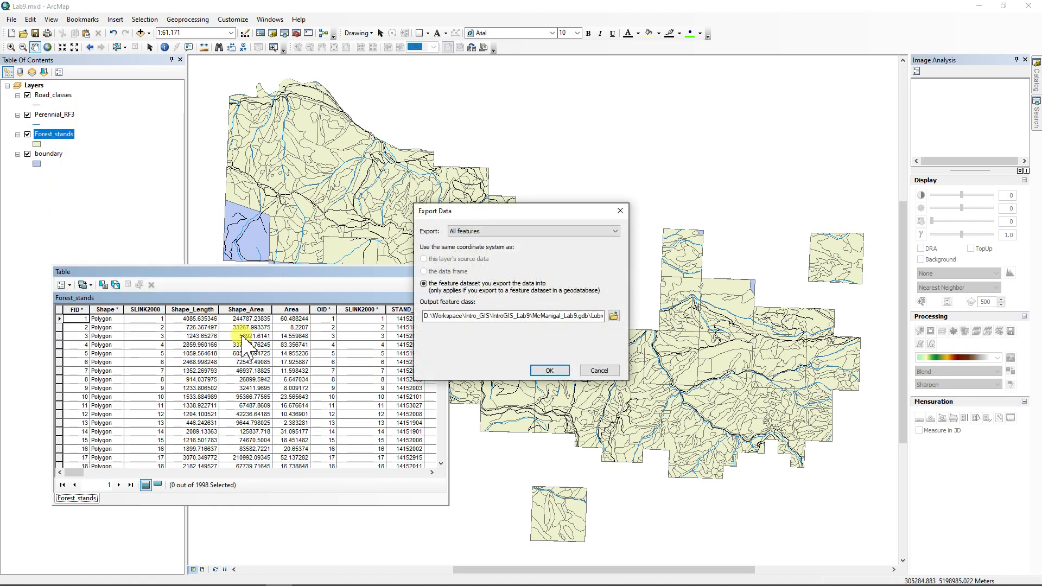
{"action": "left_click", "coordinate": [615, 315]}
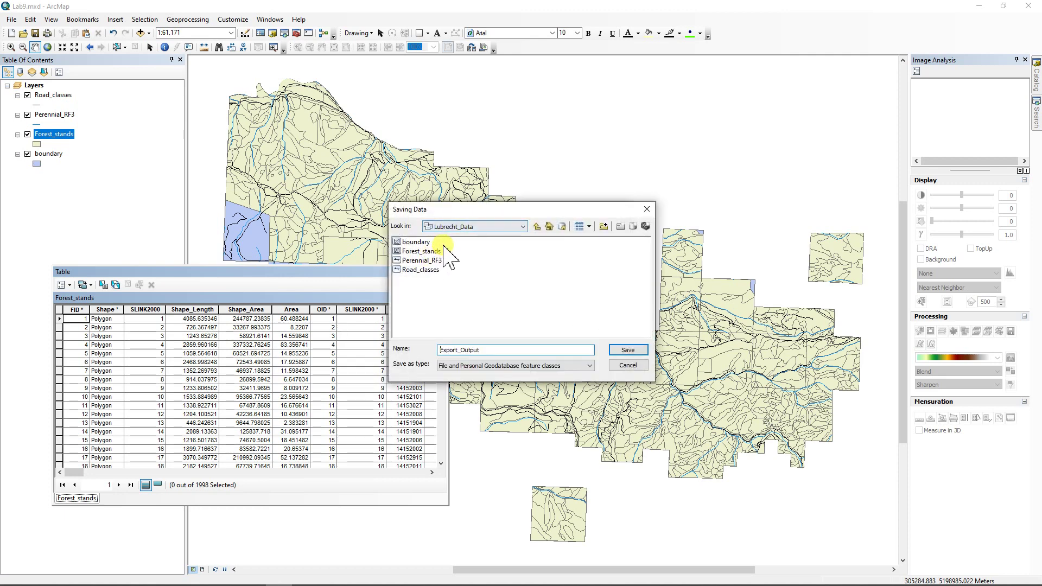
{"action": "left_click_drag", "start_coordinate": [482, 350], "coordinate": [419, 349]}
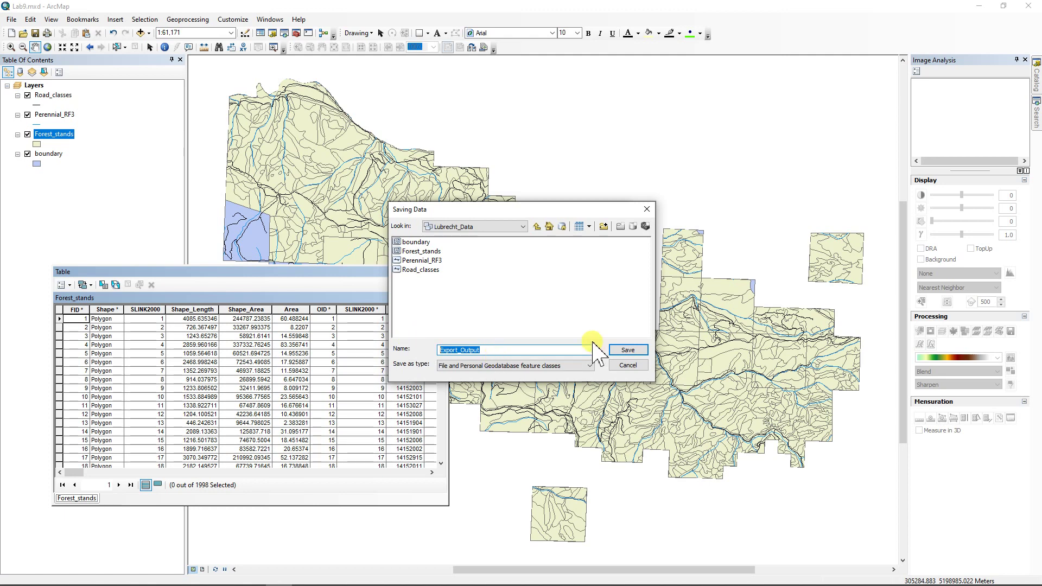
{"action": "type", "text": "Cutblocks"}
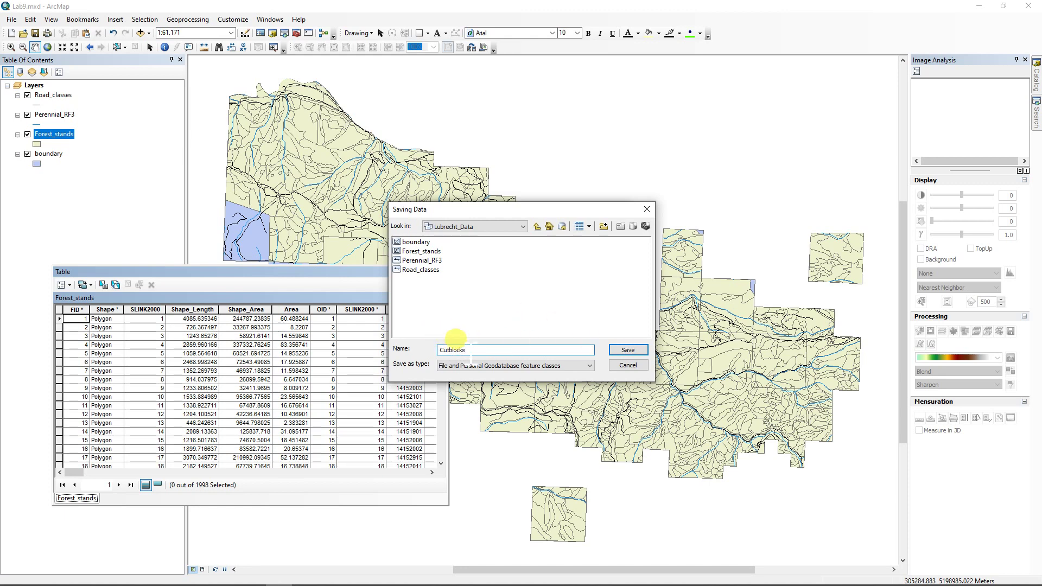
{"action": "left_click", "coordinate": [629, 351]}
{"action": "left_click", "coordinate": [549, 371]}
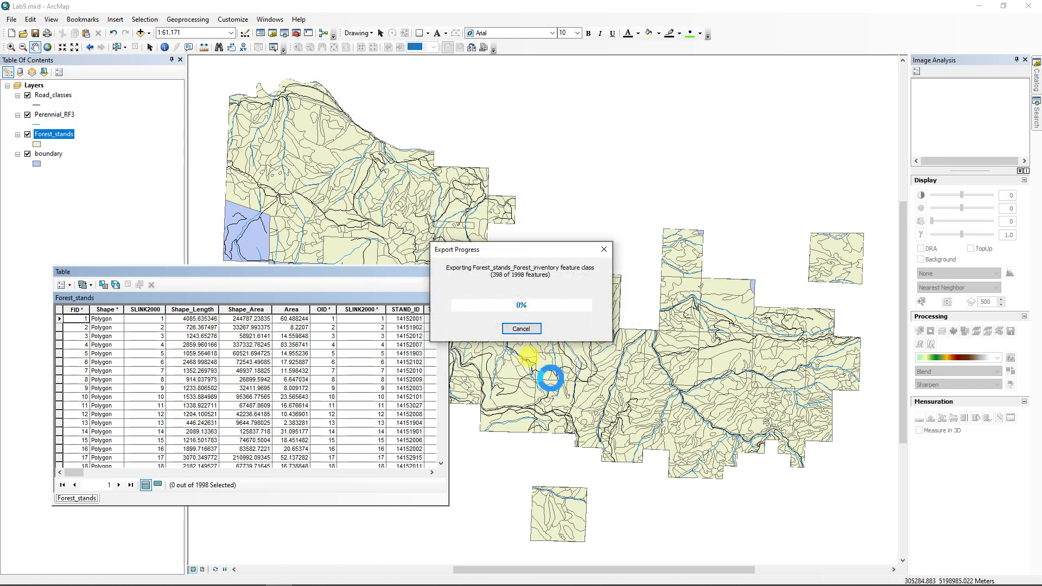
{"action": "left_click", "coordinate": [562, 337]}
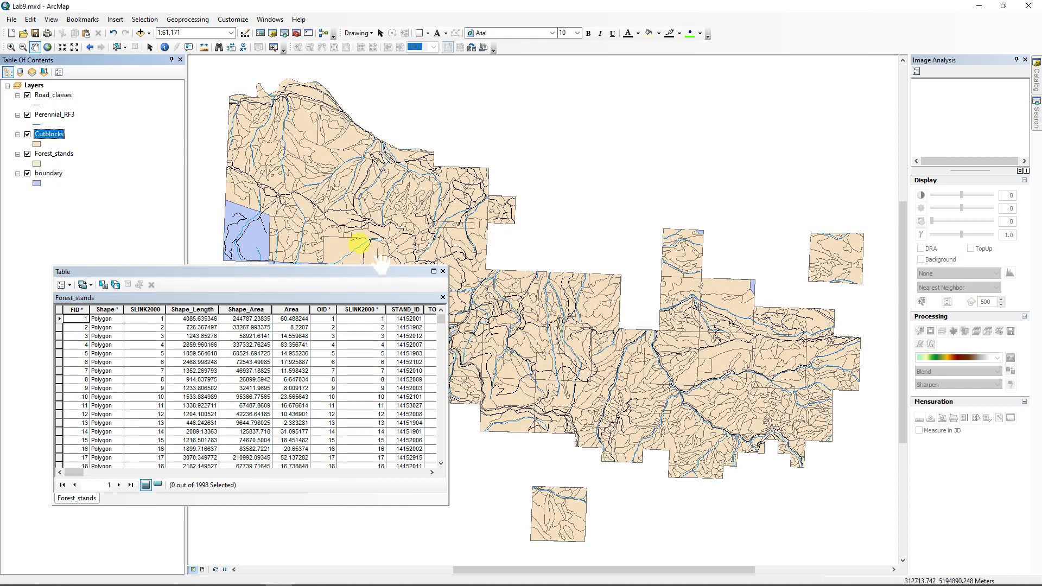
{"action": "left_click", "coordinate": [442, 271]}
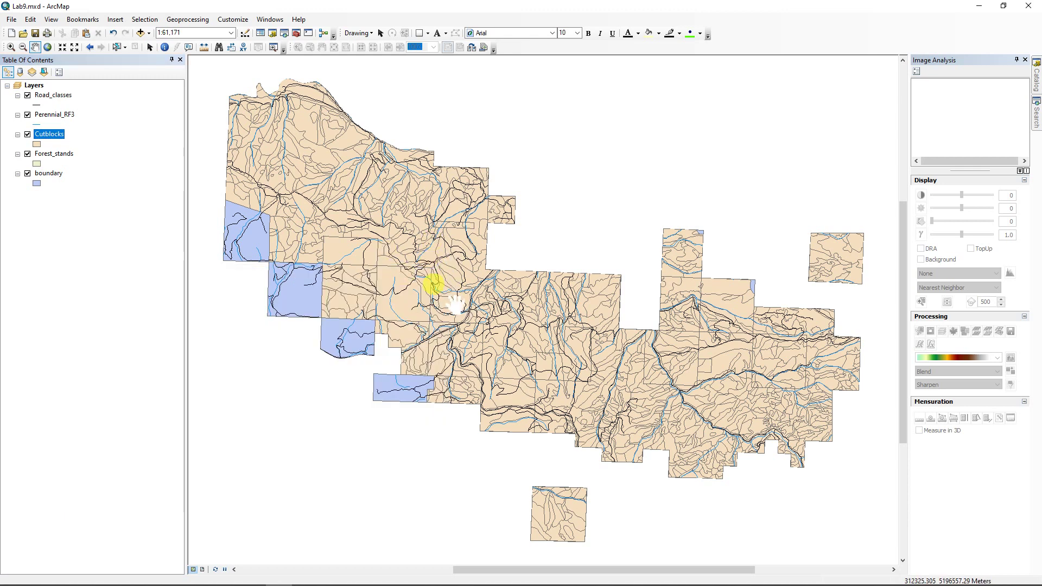
Save the map document and turn off the Cutblocks layer
{"action": "left_click", "coordinate": [53, 135]}
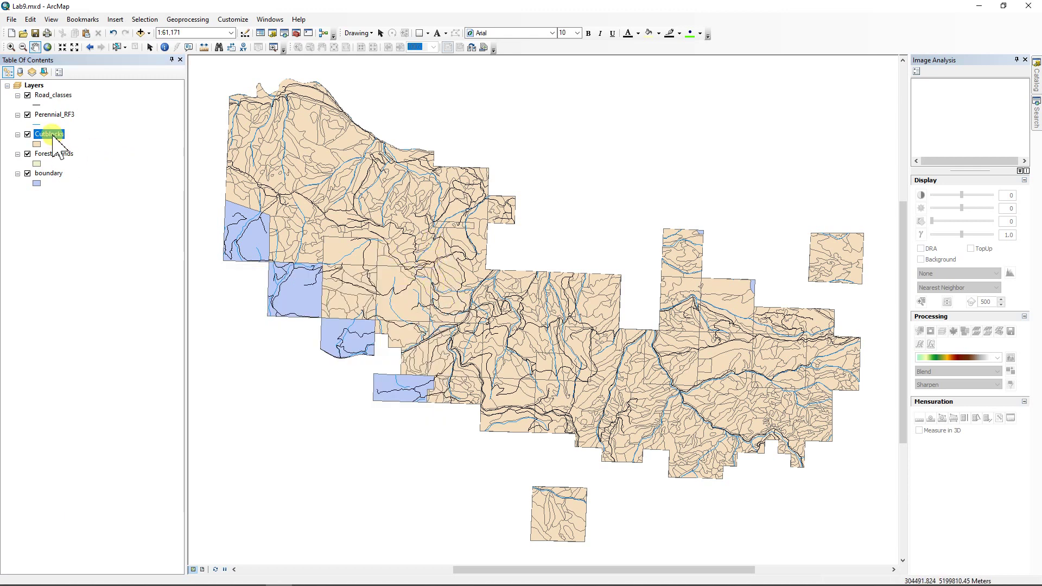
{"action": "left_click", "coordinate": [35, 33]}
{"action": "left_click", "coordinate": [64, 135]}
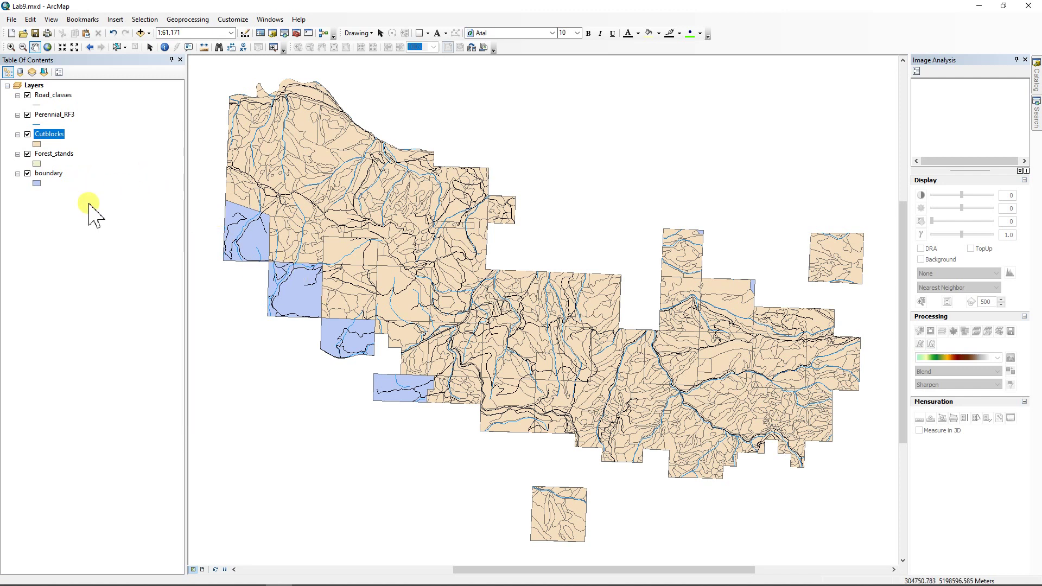
{"action": "left_click", "coordinate": [28, 134]}
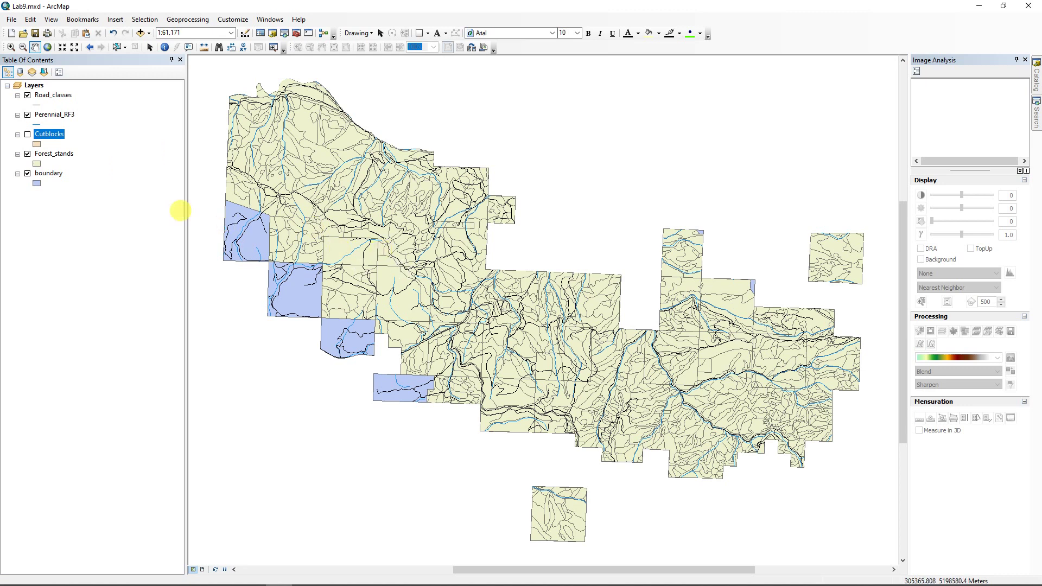
Symbolize the Forest_stands layer by quantity with graduated colors, using BFBA as the value field
{"action": "left_click", "coordinate": [51, 155]}
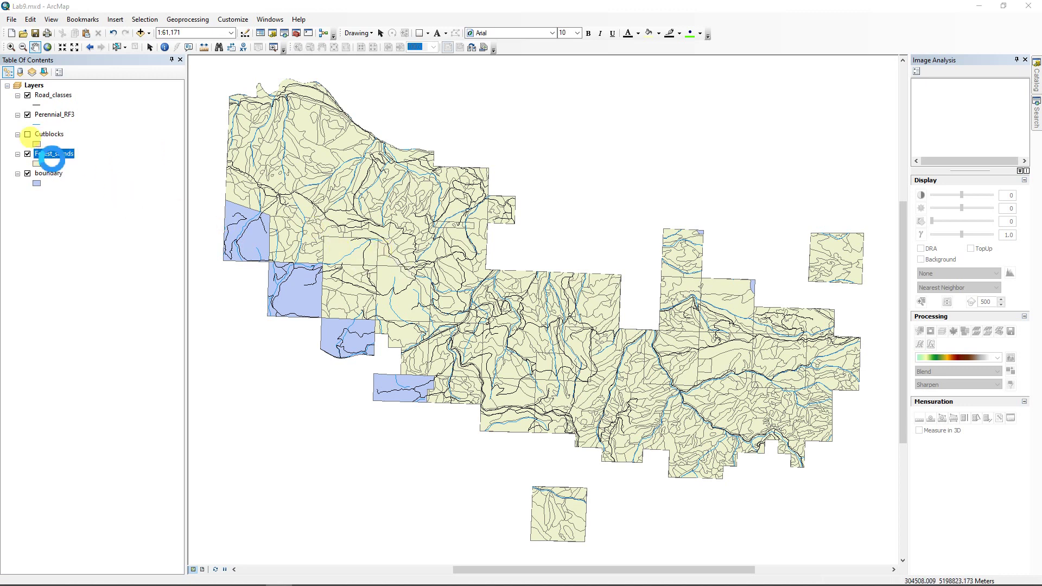
{"action": "double_click", "coordinate": [50, 155]}
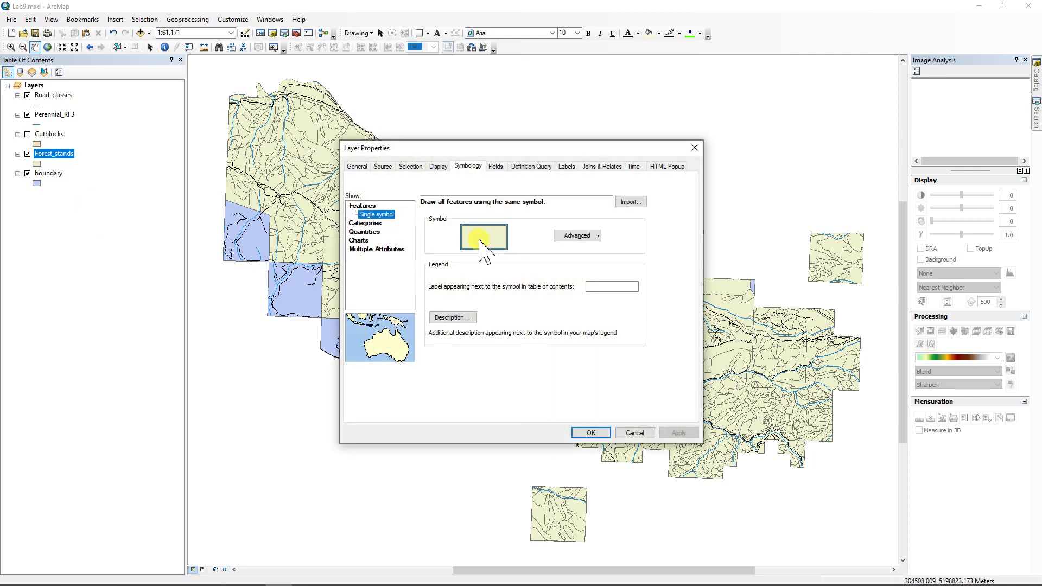
{"action": "left_click", "coordinate": [374, 223]}
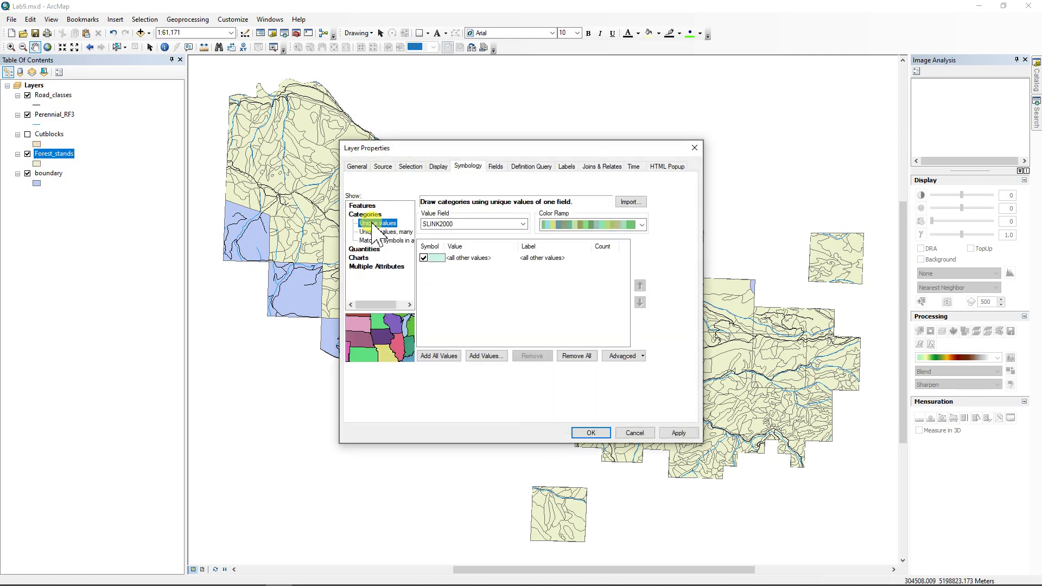
{"action": "left_click", "coordinate": [365, 249]}
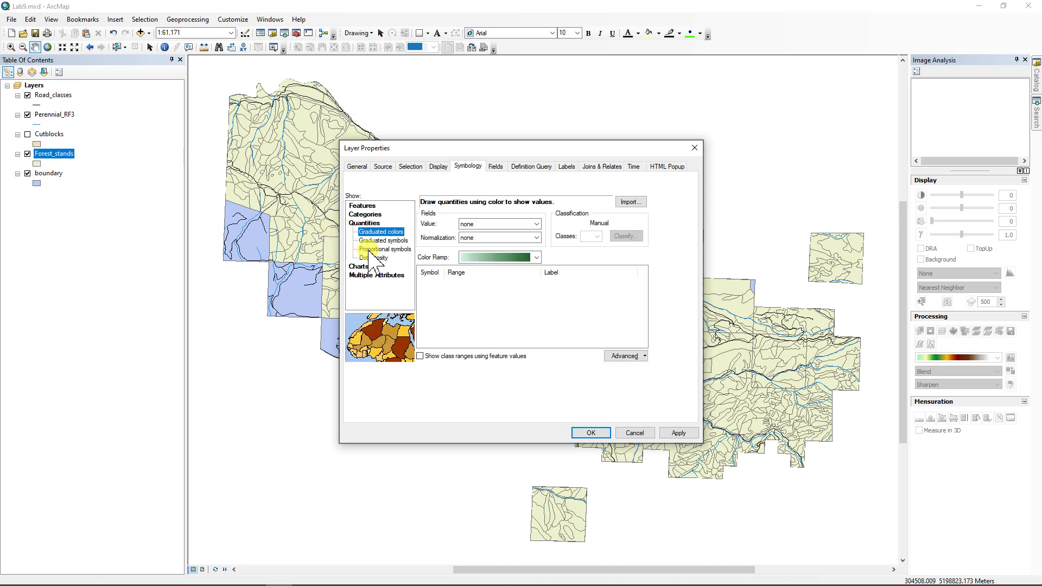
{"action": "left_click", "coordinate": [537, 223]}
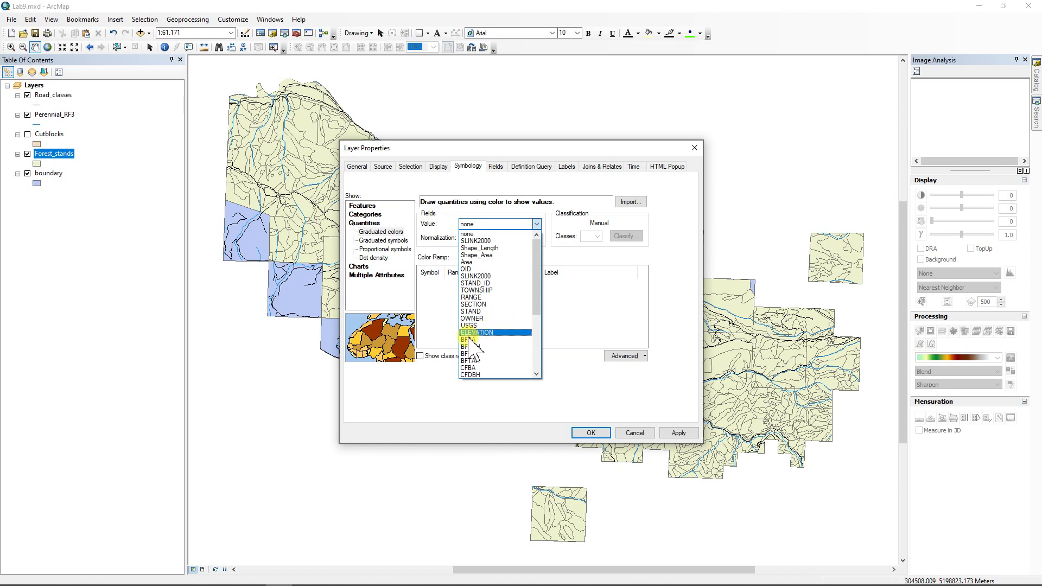
{"action": "left_click", "coordinate": [469, 339]}
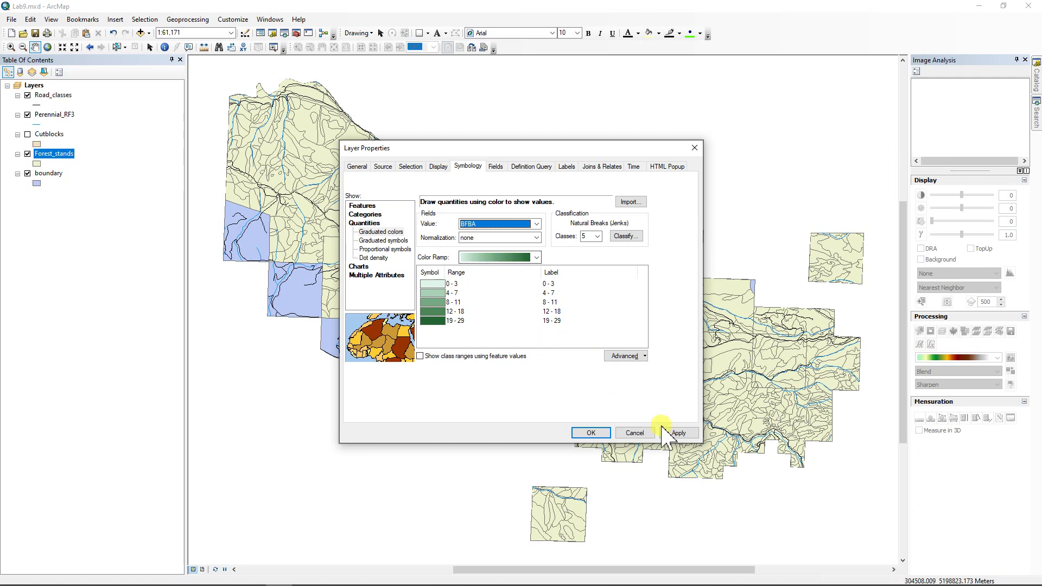
{"action": "left_click", "coordinate": [591, 433]}
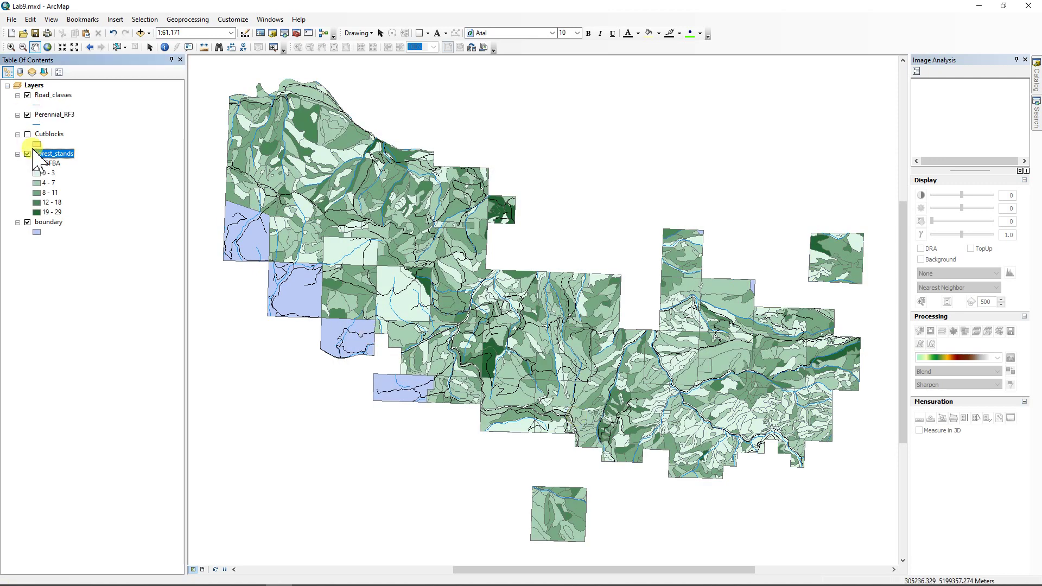
Turn on the Cutblocks layer and set its selected features to show with a red-outlined symbol
{"action": "left_click", "coordinate": [27, 134]}
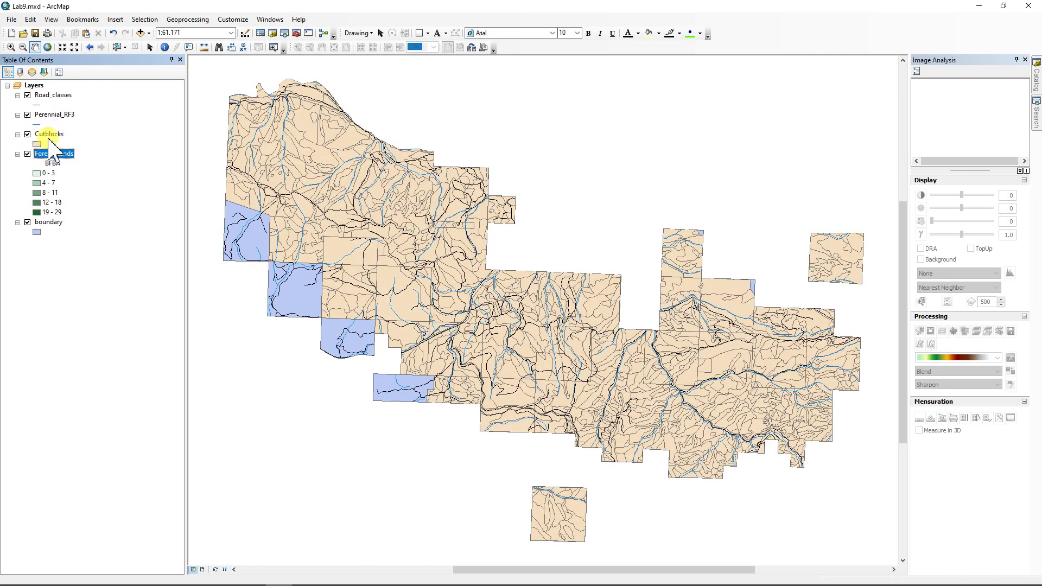
{"action": "left_click", "coordinate": [54, 137]}
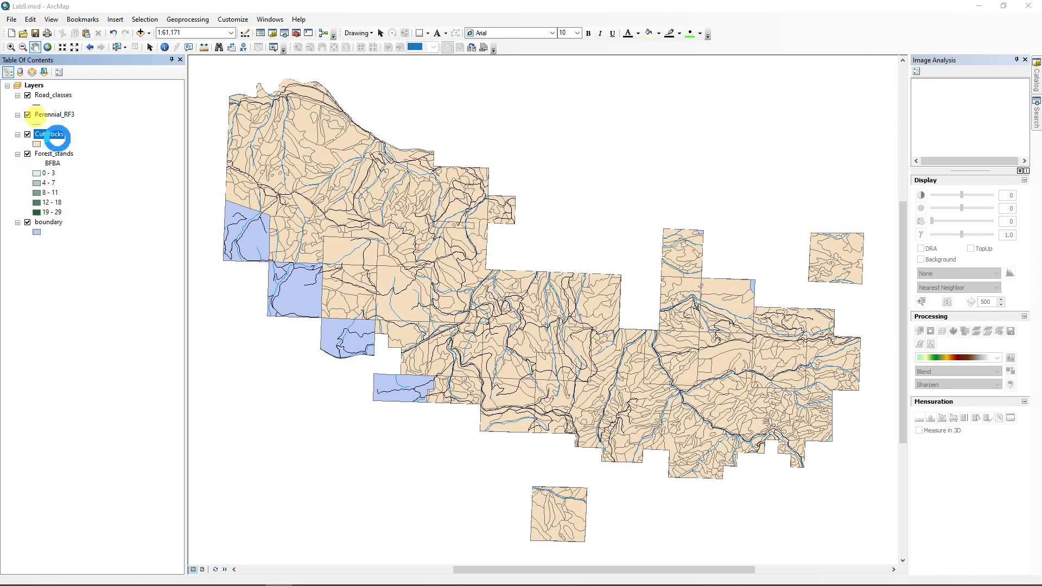
{"action": "double_click", "coordinate": [56, 136]}
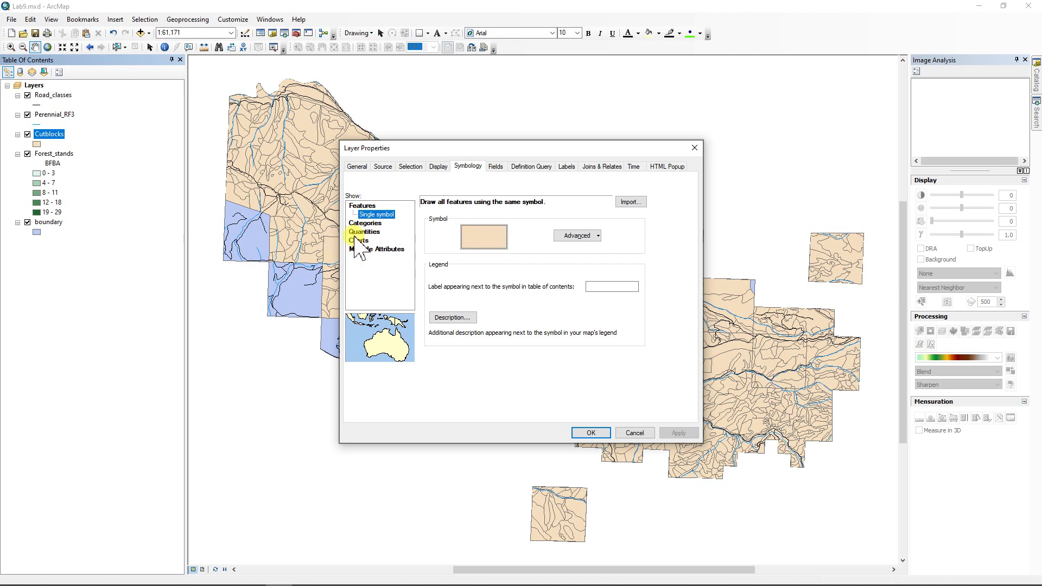
{"action": "left_click", "coordinate": [410, 167]}
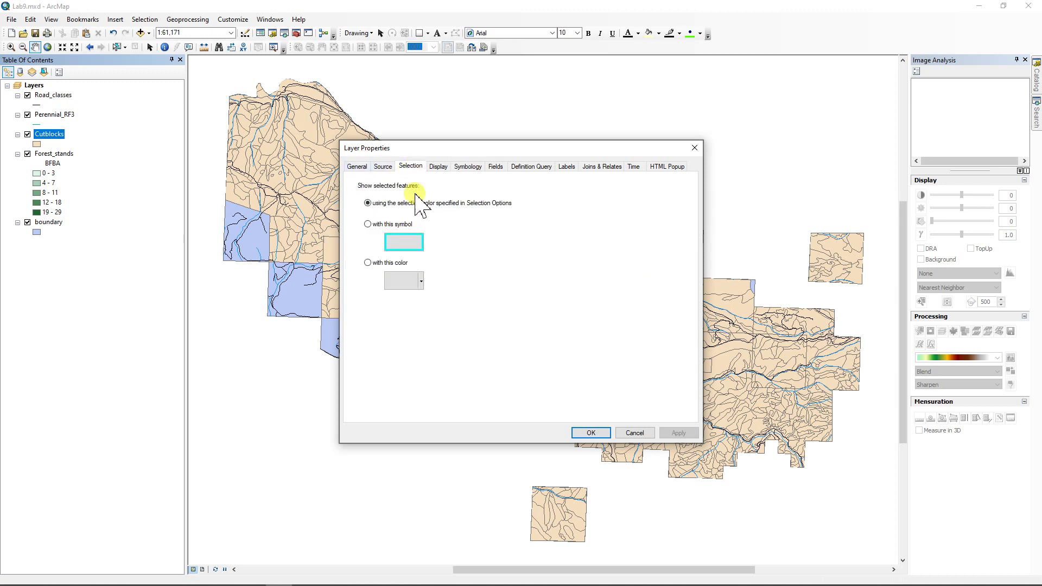
{"action": "left_click", "coordinate": [367, 224]}
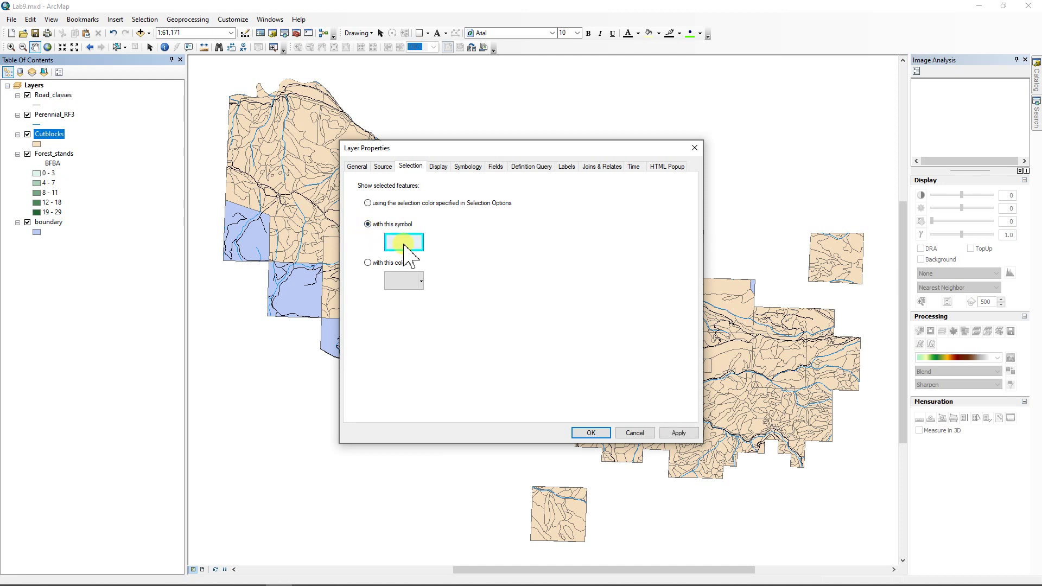
{"action": "left_click", "coordinate": [403, 243]}
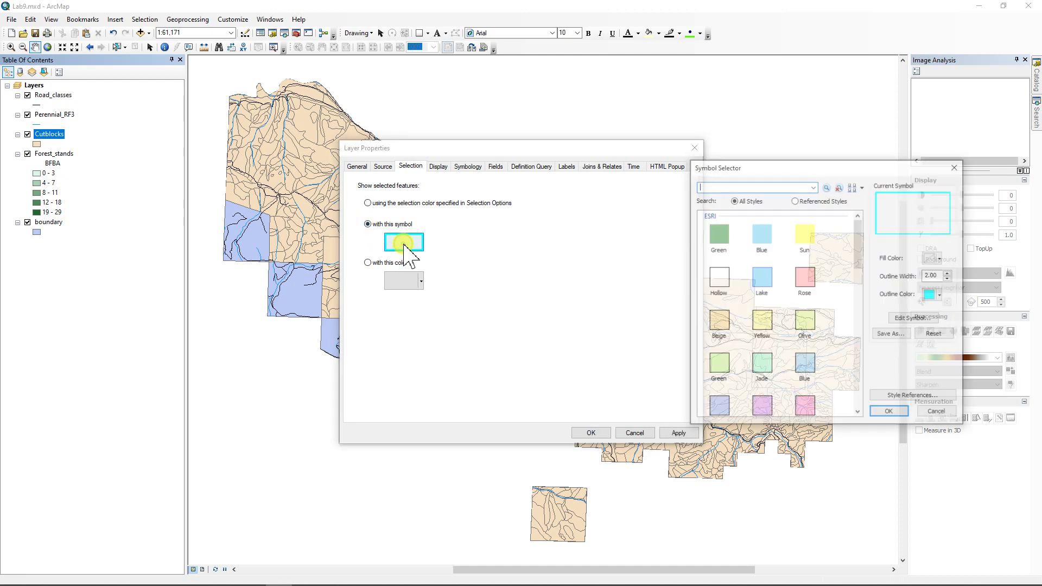
{"action": "left_click", "coordinate": [939, 294]}
{"action": "left_click", "coordinate": [840, 343]}
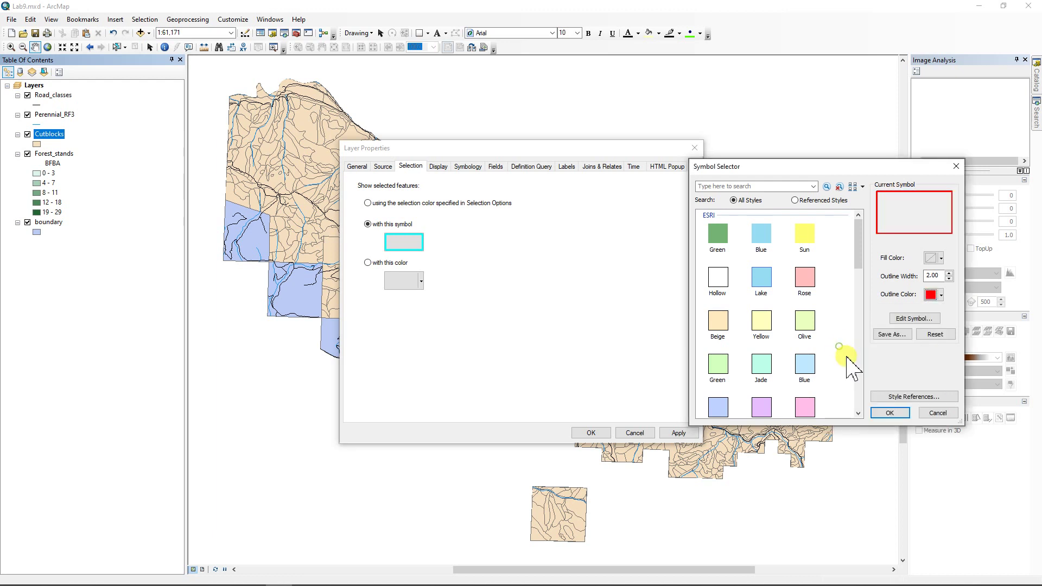
{"action": "left_click", "coordinate": [890, 413]}
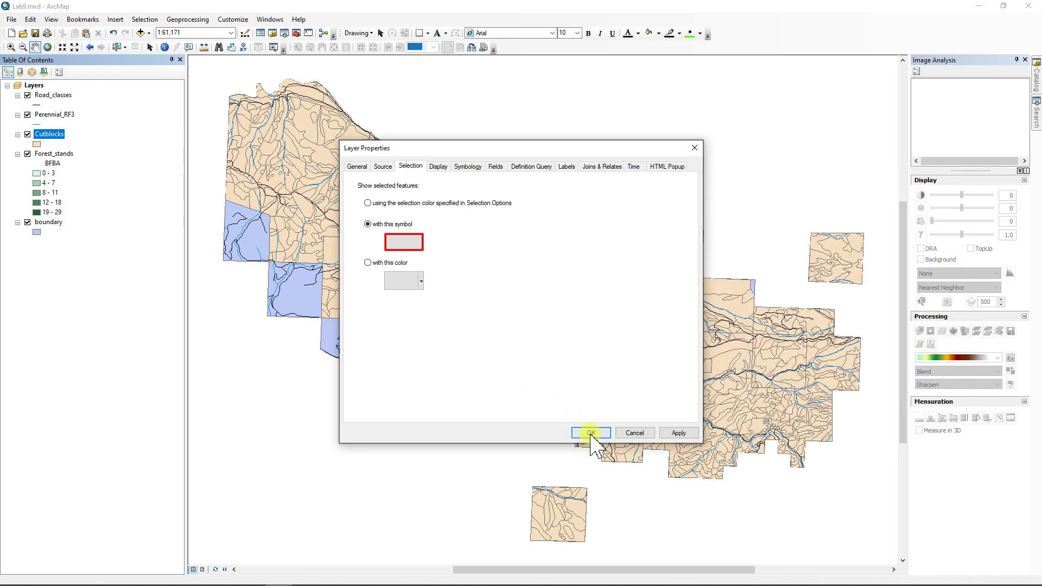
Set the Cutblocks layer's transparency to 30% and save the map document
{"action": "left_click", "coordinate": [438, 167]}
{"action": "left_click", "coordinate": [437, 190]}
{"action": "type", "text": "30"}
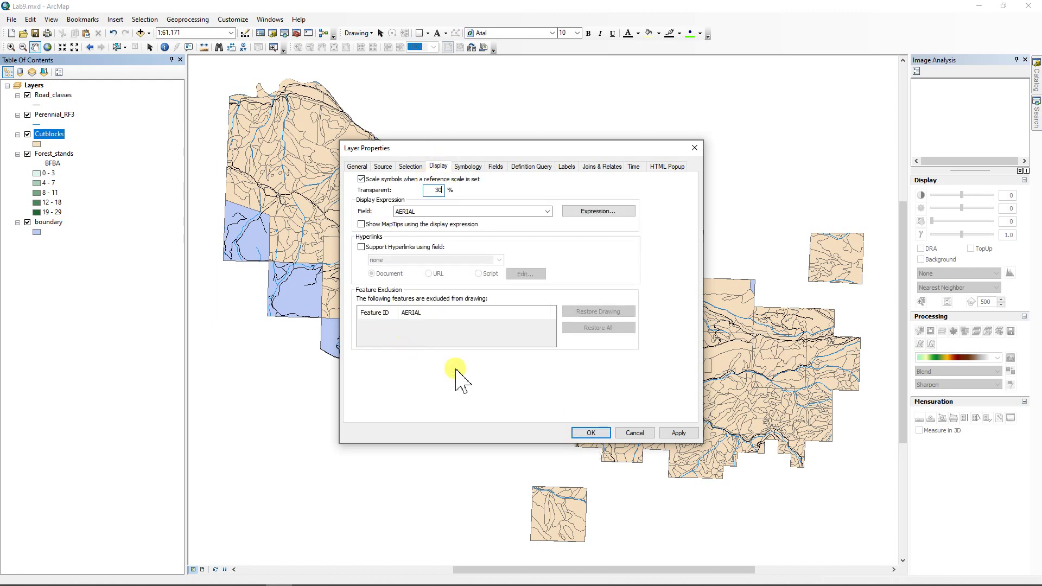
{"action": "left_click", "coordinate": [590, 433]}
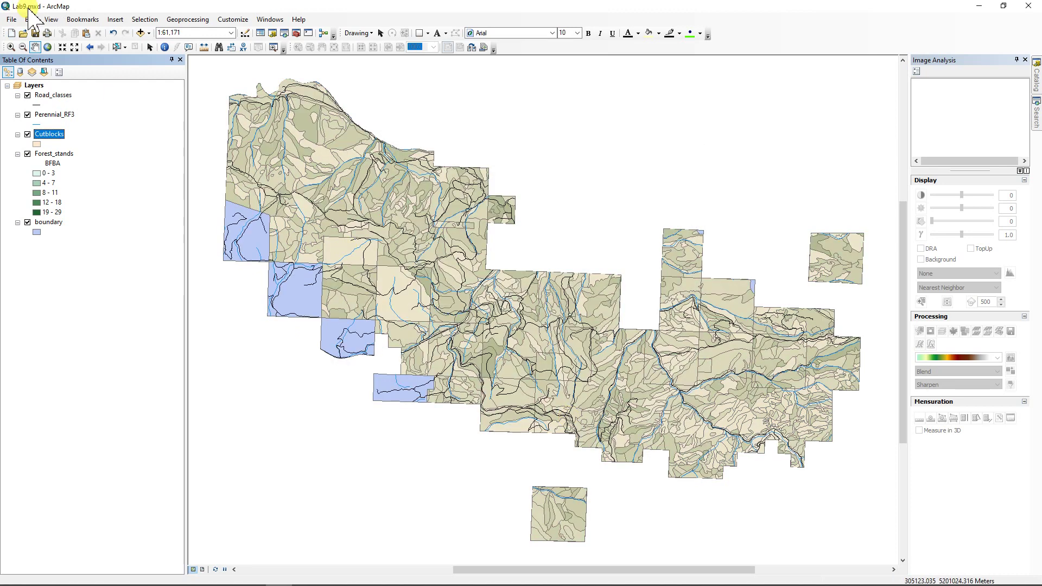
{"action": "left_click", "coordinate": [34, 32]}
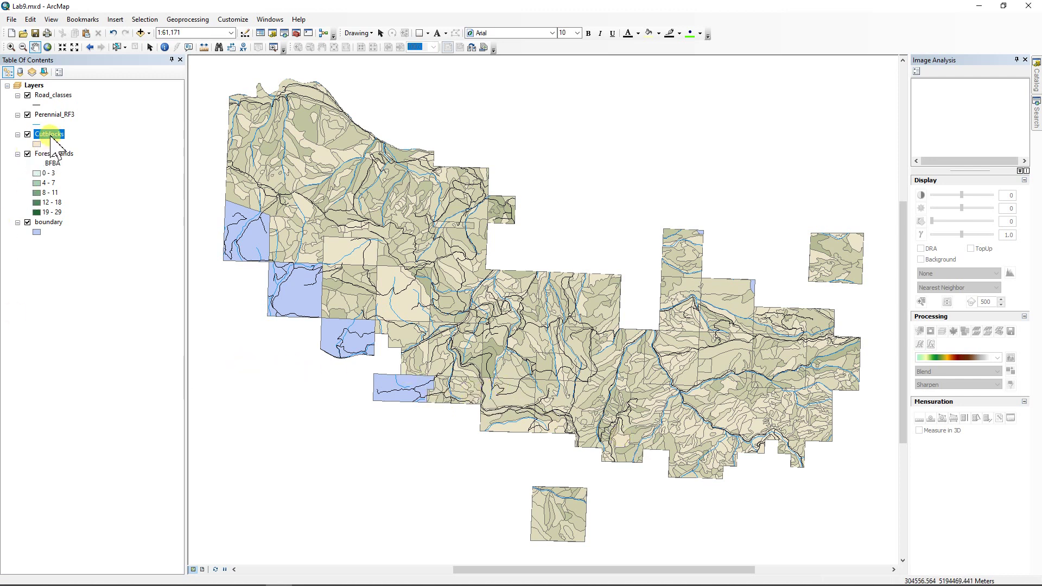
Build and apply the definition query OWNER = 1 on the Cutblocks layer
{"action": "left_click", "coordinate": [51, 139]}
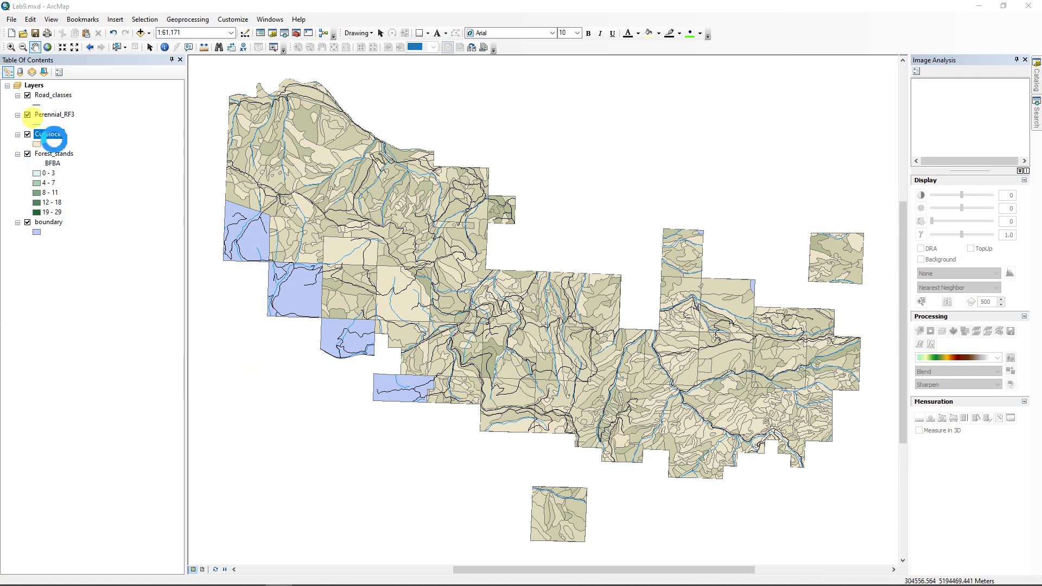
{"action": "double_click", "coordinate": [53, 139]}
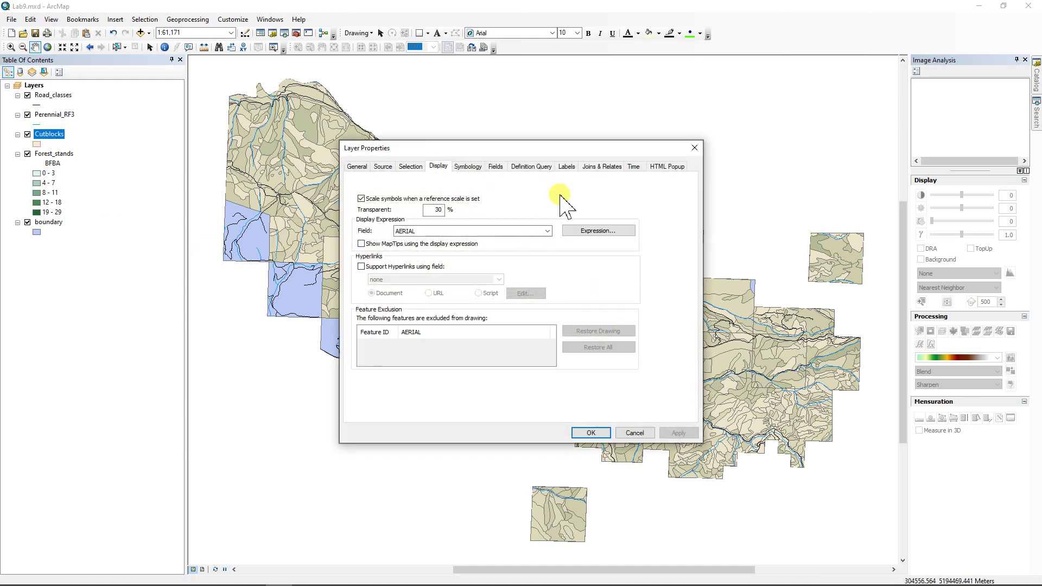
{"action": "left_click", "coordinate": [531, 167]}
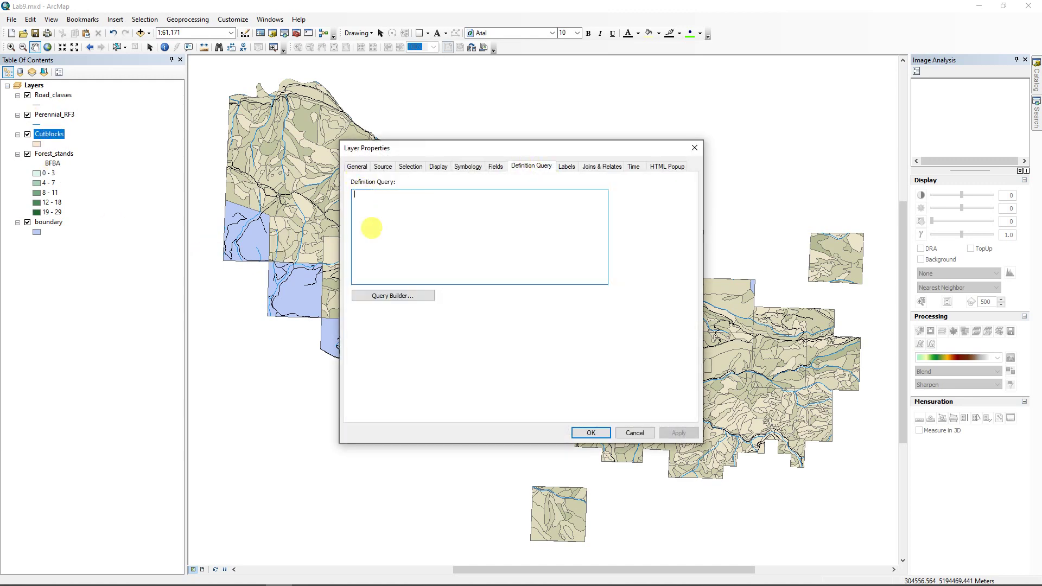
{"action": "left_click", "coordinate": [396, 297]}
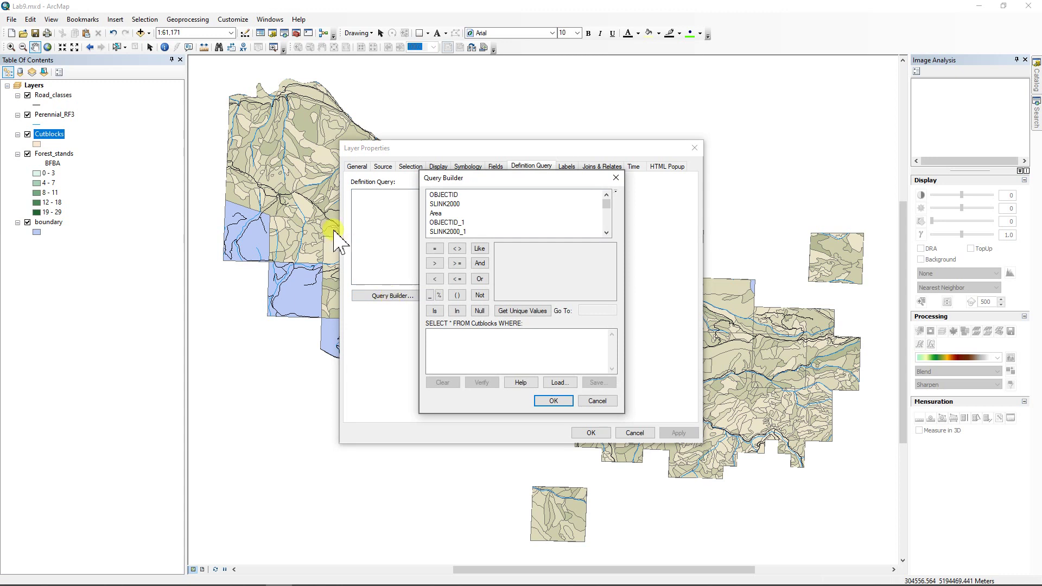
{"action": "left_click", "coordinate": [606, 232]}
{"action": "left_click", "coordinate": [606, 232]}
{"action": "left_click", "coordinate": [606, 232]}
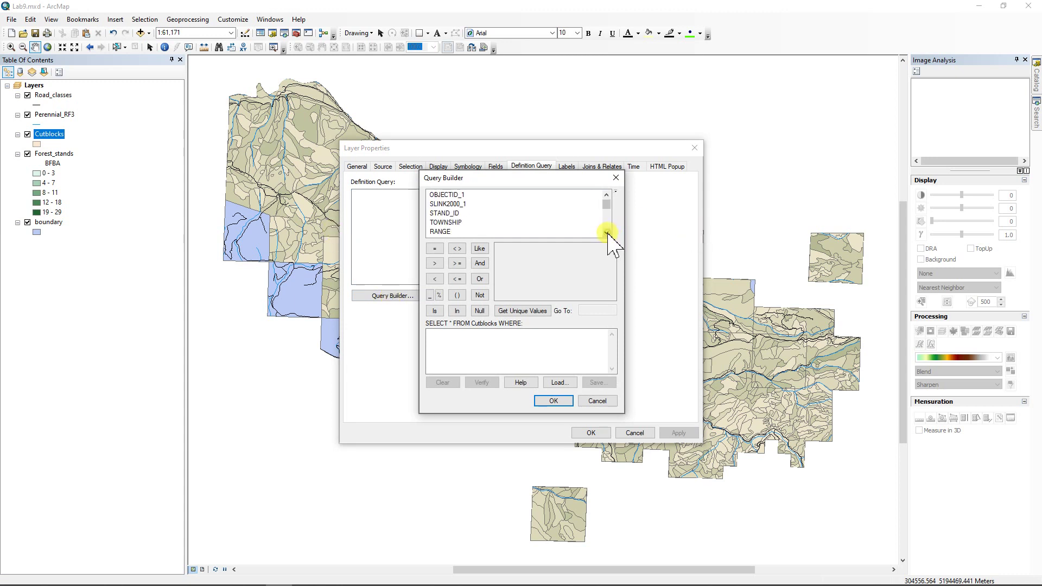
{"action": "left_click", "coordinate": [607, 232]}
{"action": "left_click", "coordinate": [607, 233]}
{"action": "left_click", "coordinate": [607, 233]}
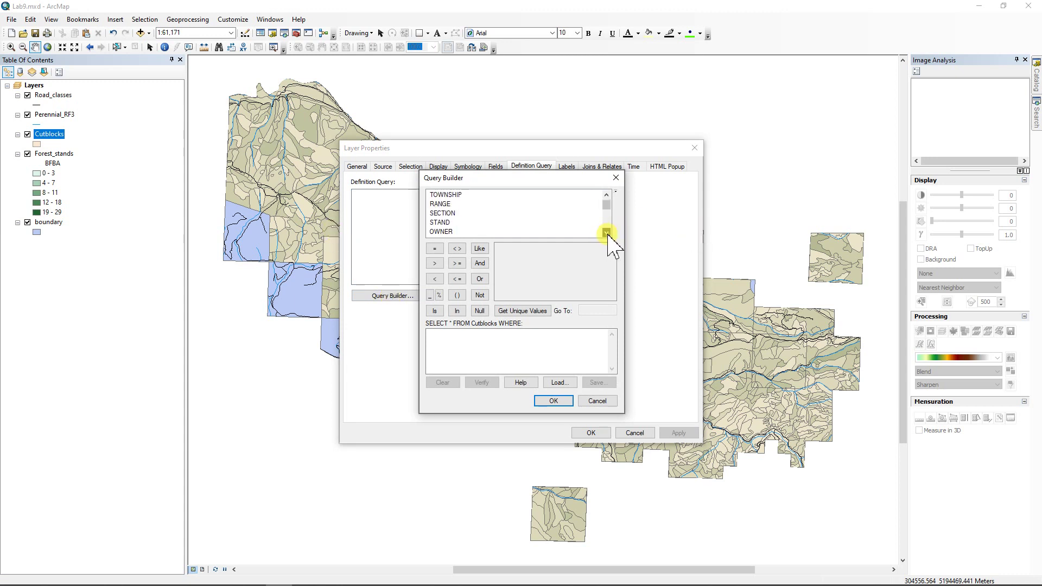
{"action": "left_click", "coordinate": [607, 233]}
{"action": "double_click", "coordinate": [440, 222]}
{"action": "left_click", "coordinate": [434, 248]}
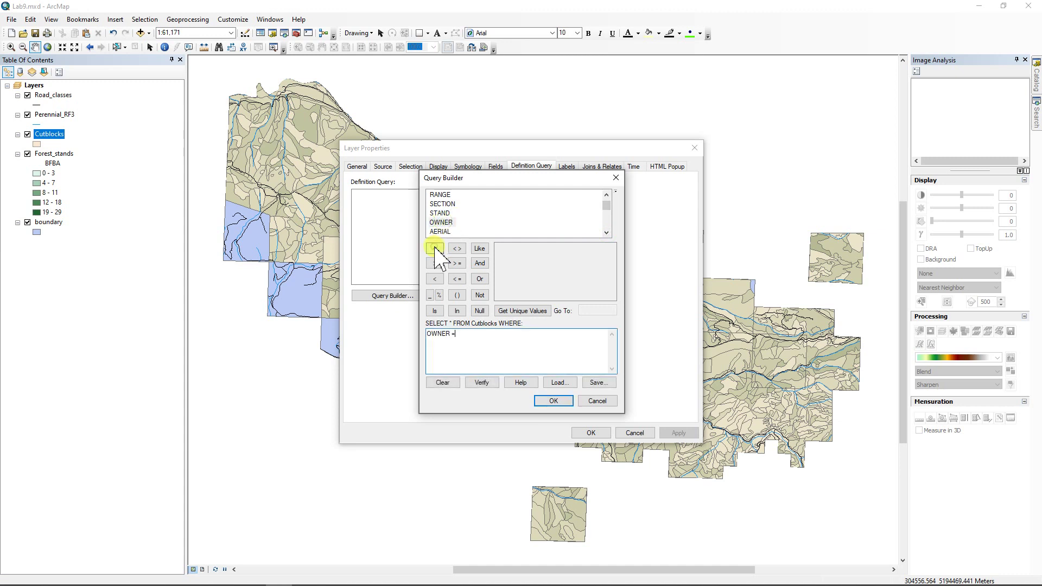
{"action": "left_click", "coordinate": [522, 311]}
{"action": "left_click", "coordinate": [500, 249]}
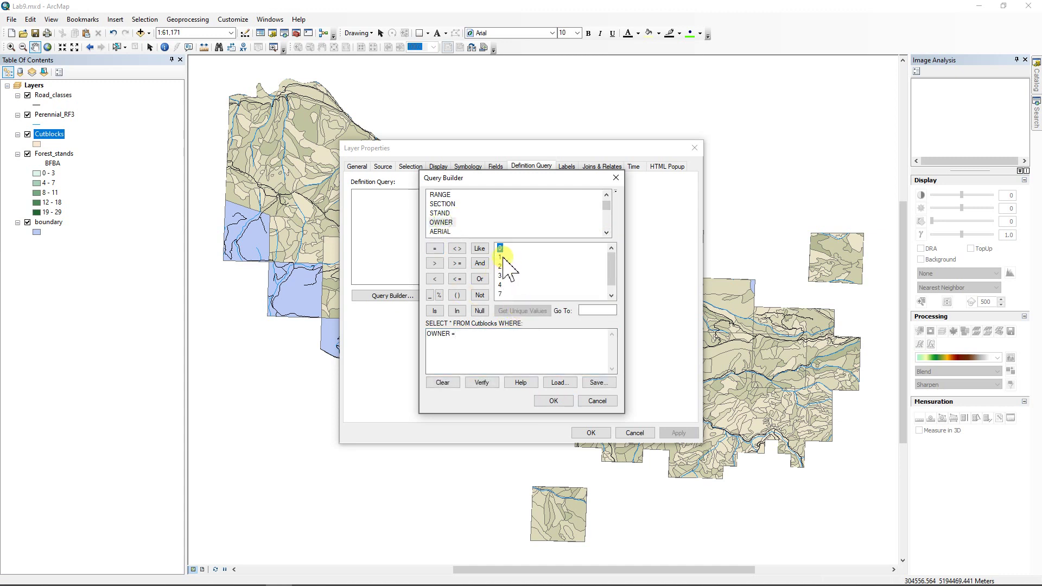
{"action": "left_click", "coordinate": [502, 258]}
{"action": "double_click", "coordinate": [501, 259]}
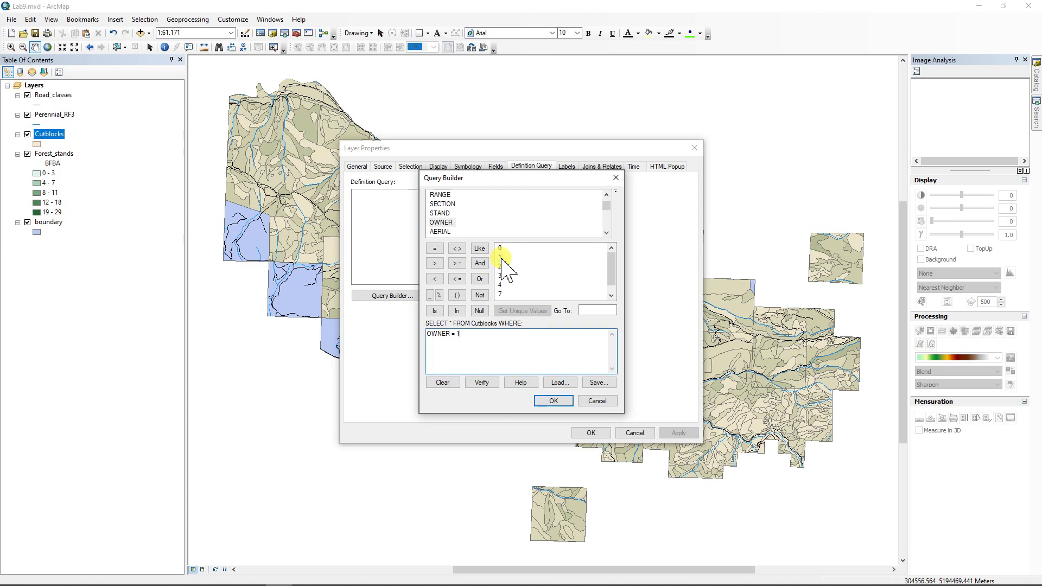
{"action": "left_click", "coordinate": [552, 404]}
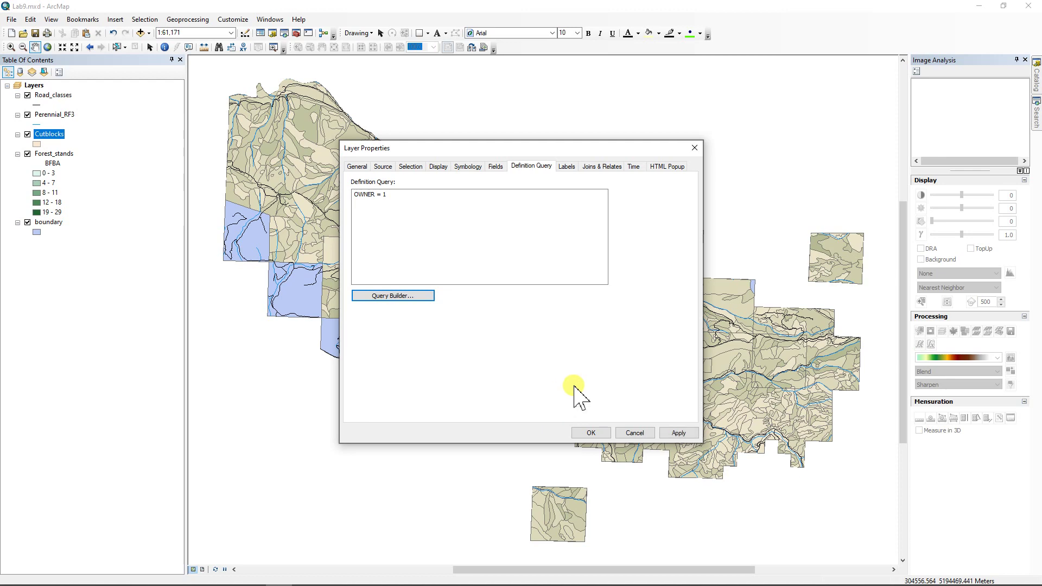
{"action": "left_click", "coordinate": [591, 433]}
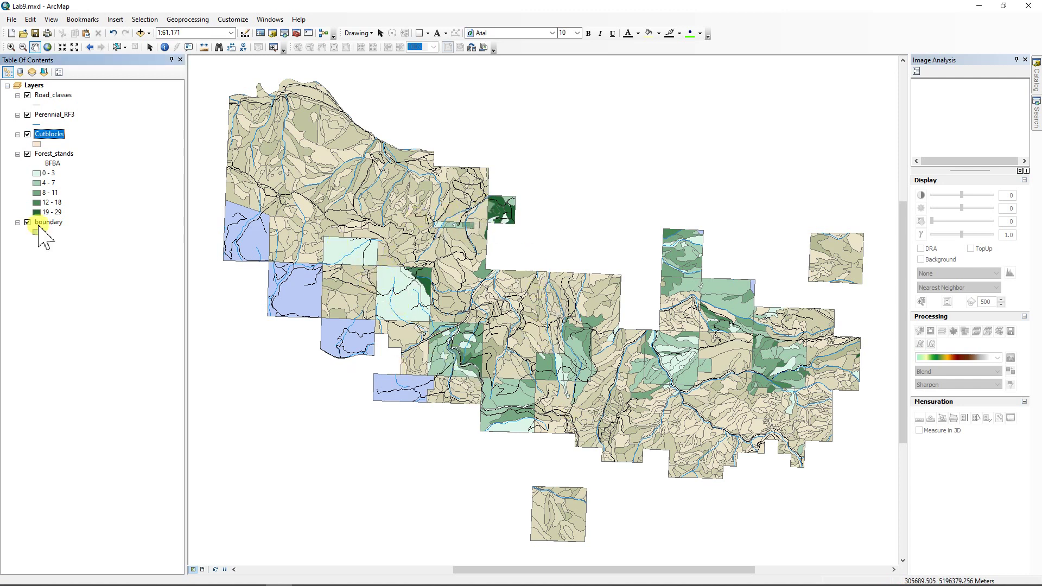
Check the statistics of the Area field in the Cutblocks attribute table, and close the statistics and the table
{"action": "left_click", "coordinate": [49, 134]}
{"action": "double_click", "coordinate": [50, 136], "text": "ctrl"}
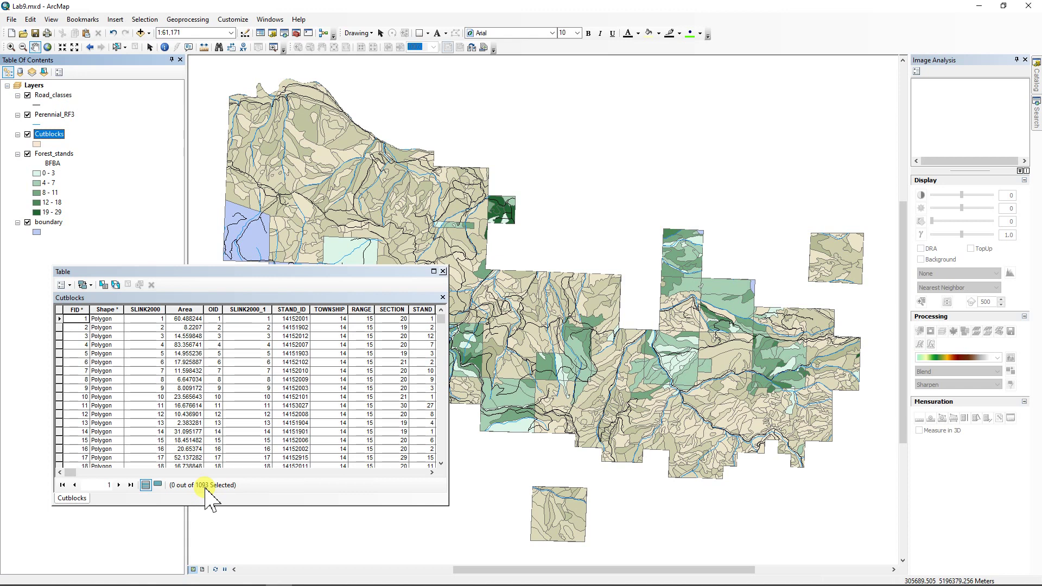
{"action": "right_click", "coordinate": [183, 310]}
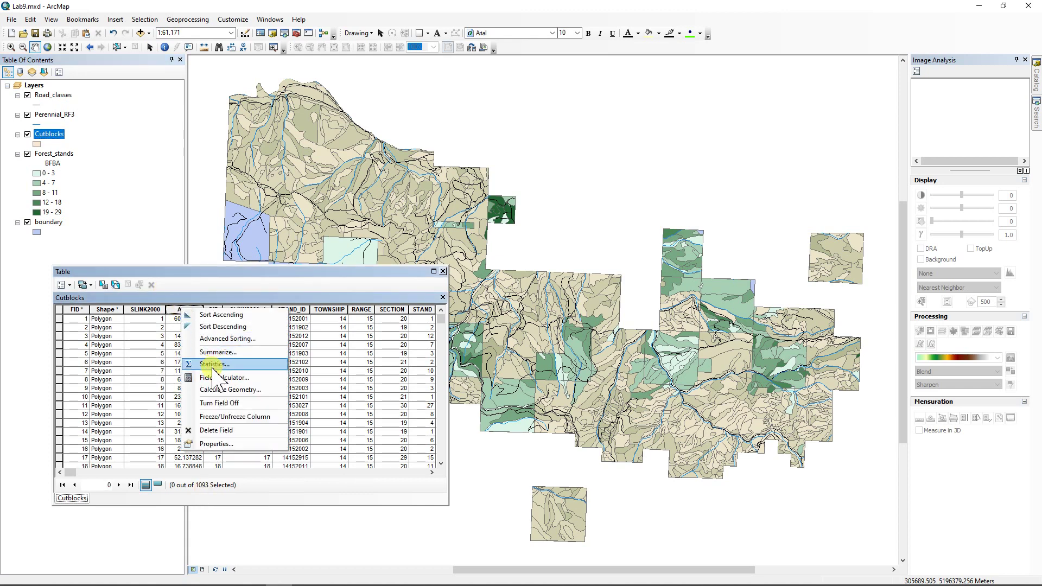
{"action": "left_click", "coordinate": [213, 366]}
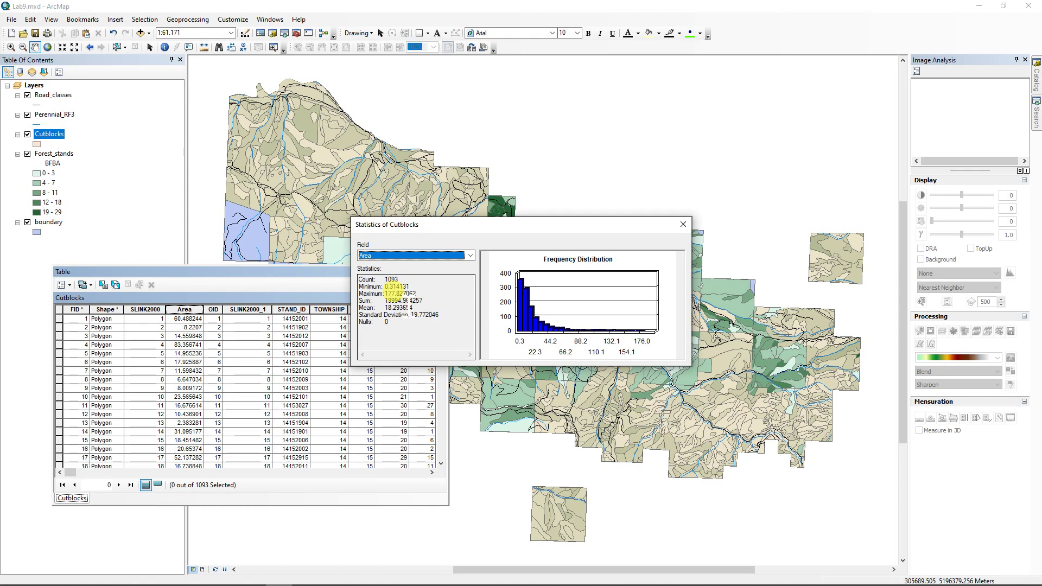
{"action": "left_click", "coordinate": [682, 224]}
{"action": "left_click", "coordinate": [443, 271]}
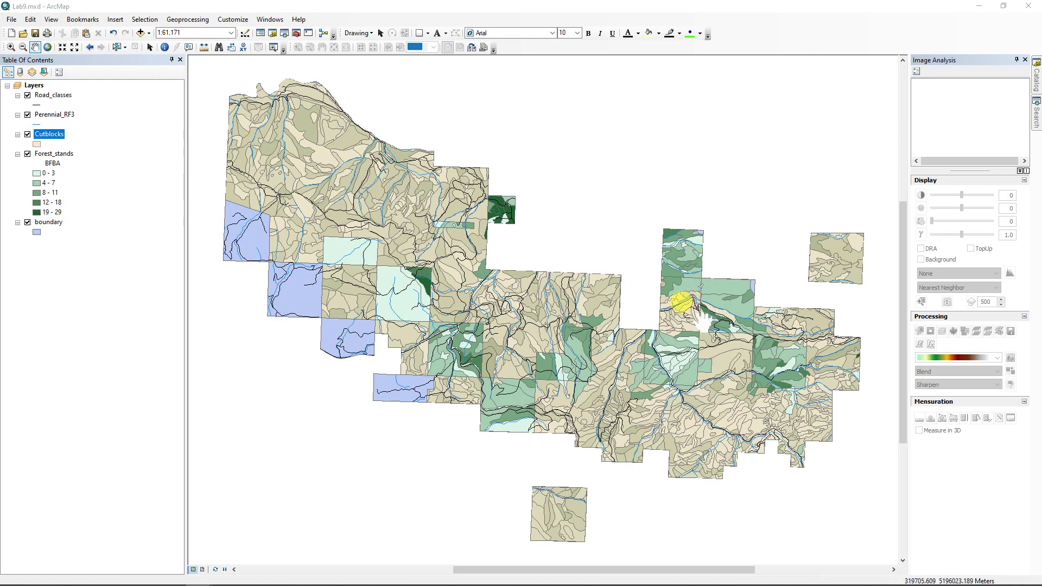
Open the Cutblocks attribute table and start a Select by Attributes query on it
{"action": "double_click", "coordinate": [45, 134], "text": "ctrl"}
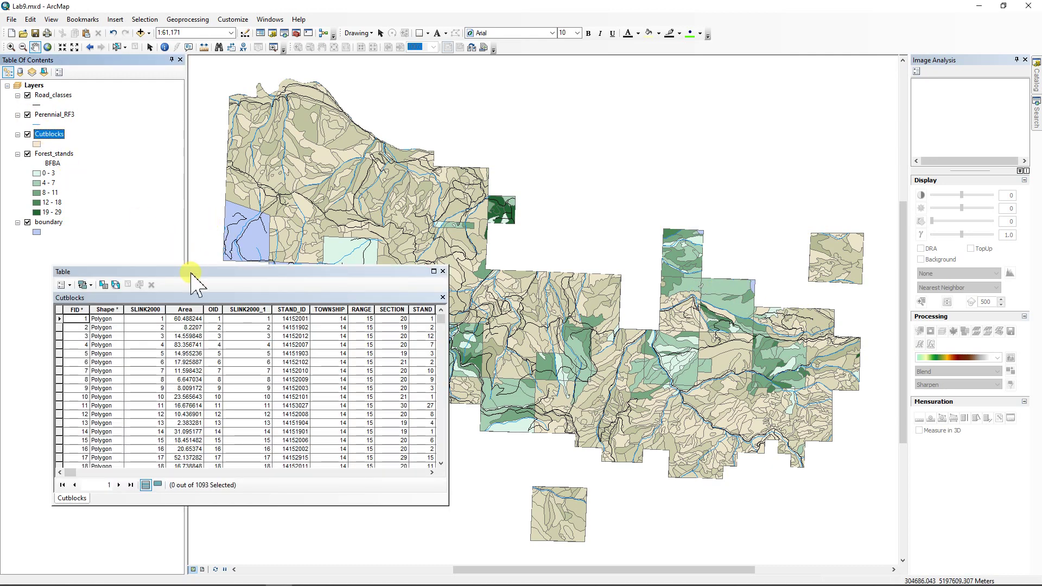
{"action": "left_click_drag", "start_coordinate": [226, 272], "coordinate": [213, 296]}
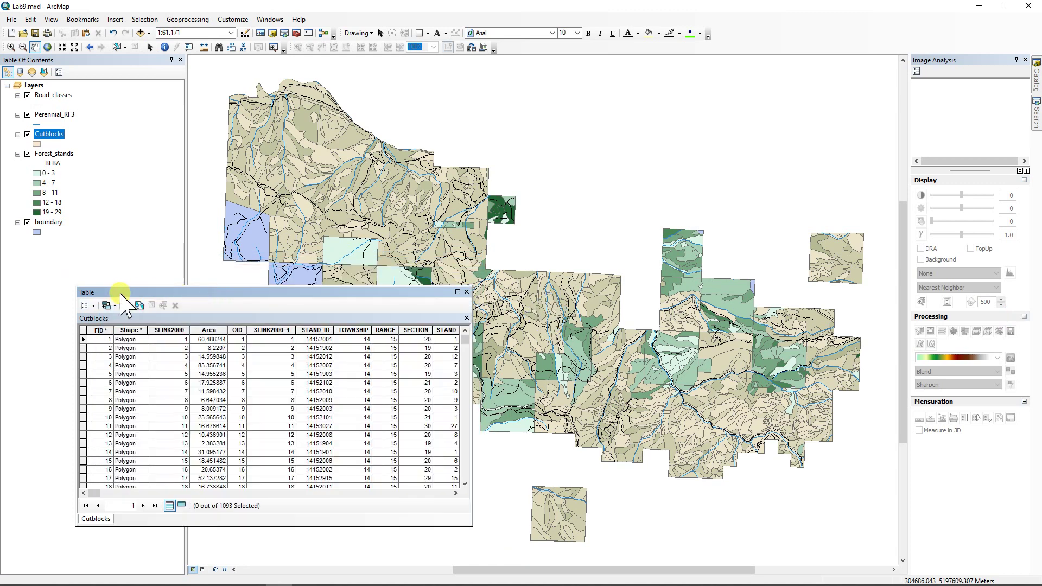
{"action": "left_click", "coordinate": [94, 306]}
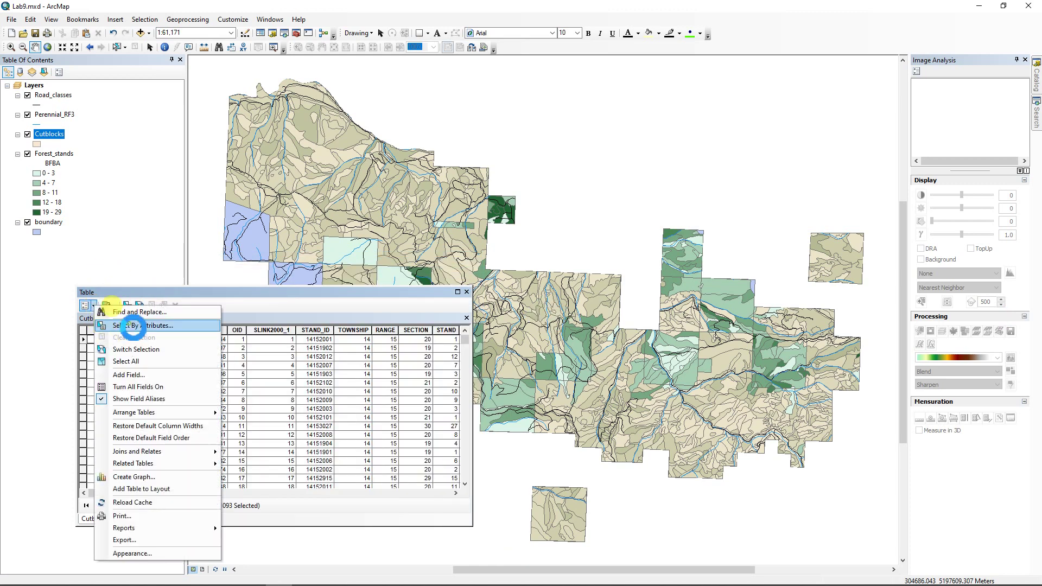
{"action": "left_click", "coordinate": [133, 326]}
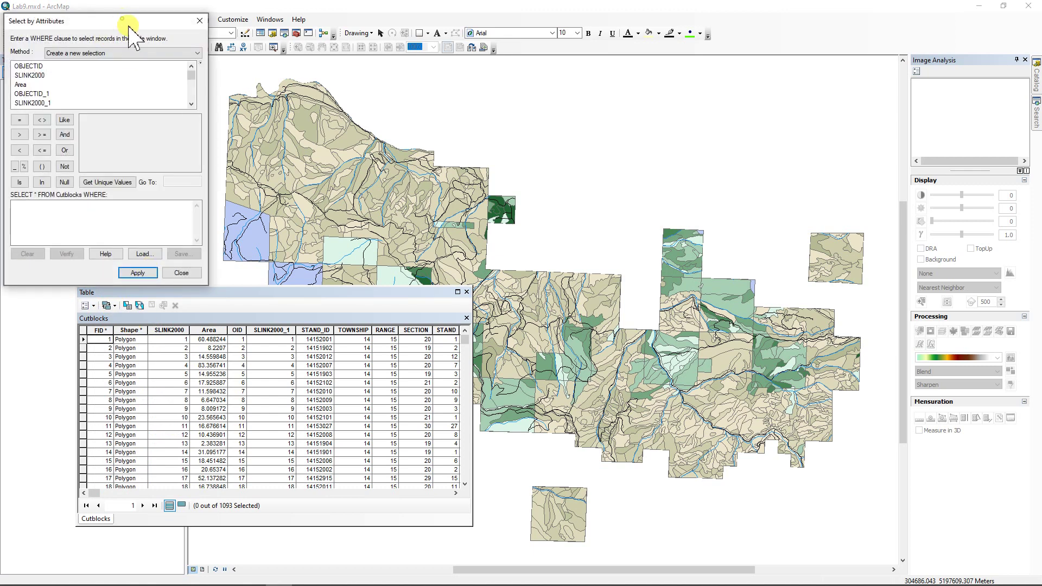
{"action": "left_click_drag", "start_coordinate": [123, 20], "coordinate": [239, 163]}
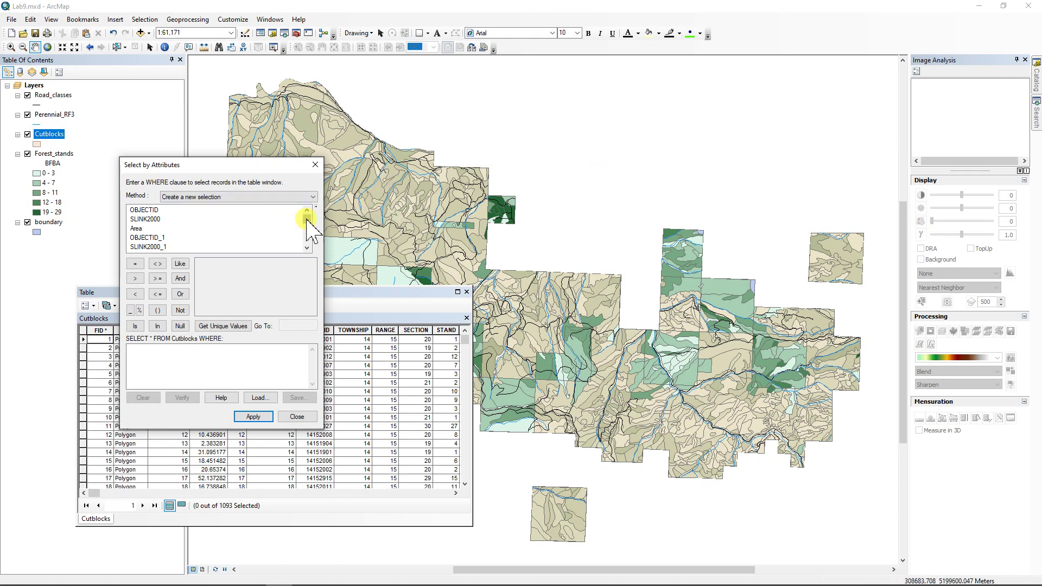
Begin the WHERE clause with STAND_AGE = and list the unique values of the STAND_AGE field
{"action": "left_click_drag", "start_coordinate": [307, 223], "coordinate": [306, 226]}
{"action": "left_click", "coordinate": [306, 247]}
{"action": "left_click", "coordinate": [307, 247]}
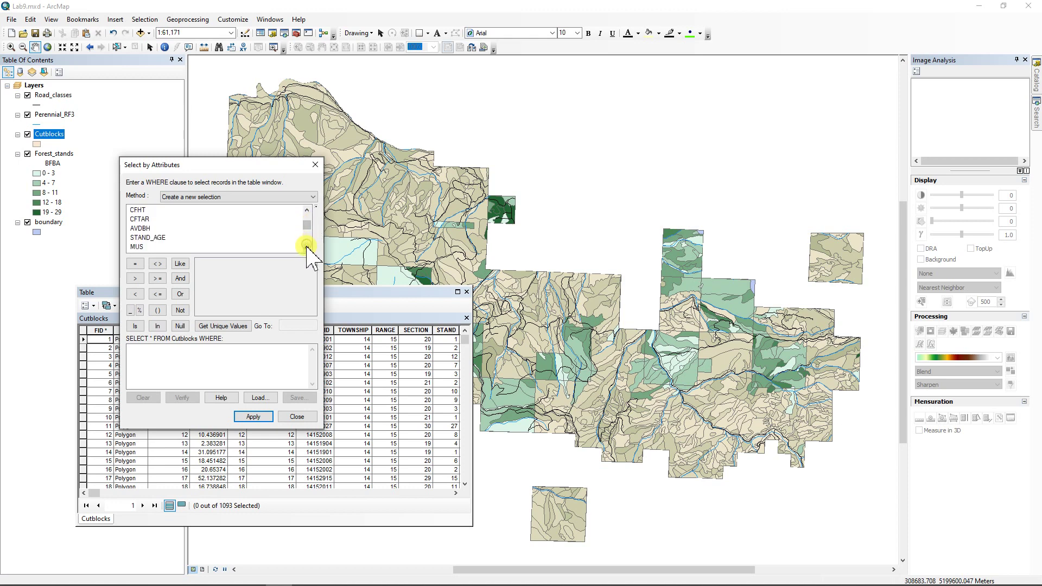
{"action": "left_click", "coordinate": [306, 247]}
{"action": "double_click", "coordinate": [147, 228]}
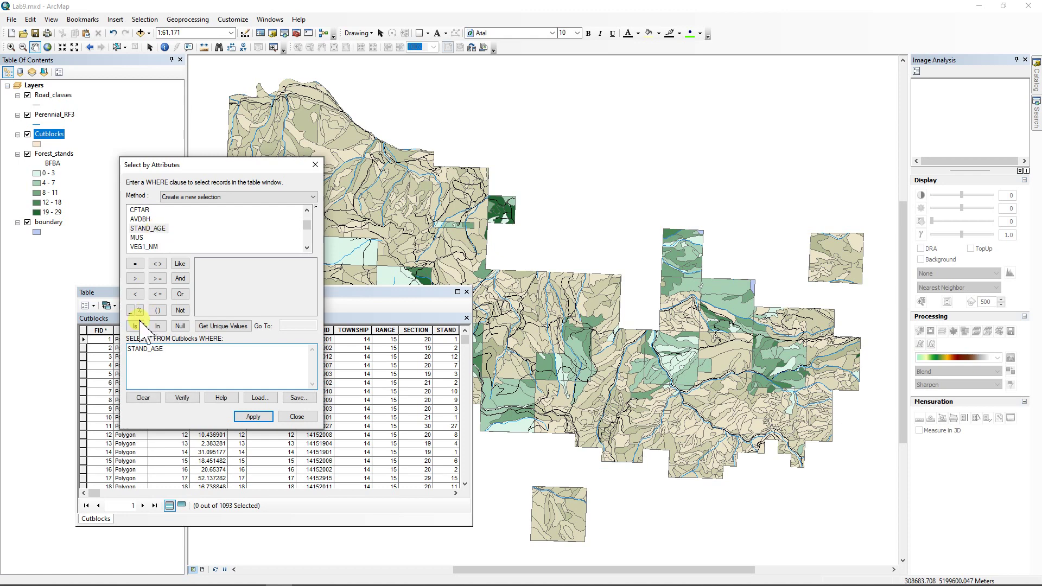
{"action": "left_click", "coordinate": [231, 325]}
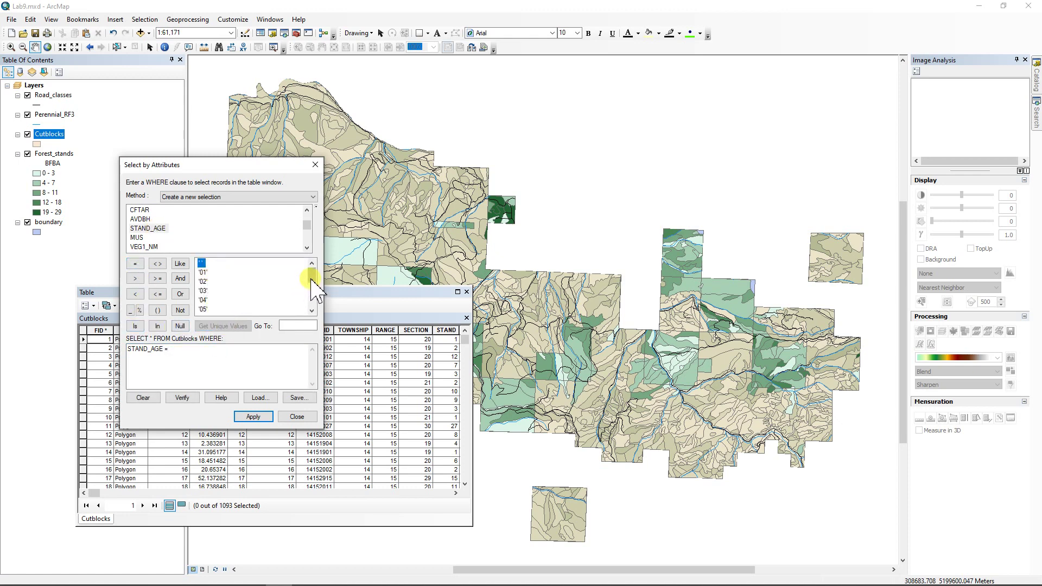
{"action": "left_click_drag", "start_coordinate": [310, 277], "coordinate": [309, 305]}
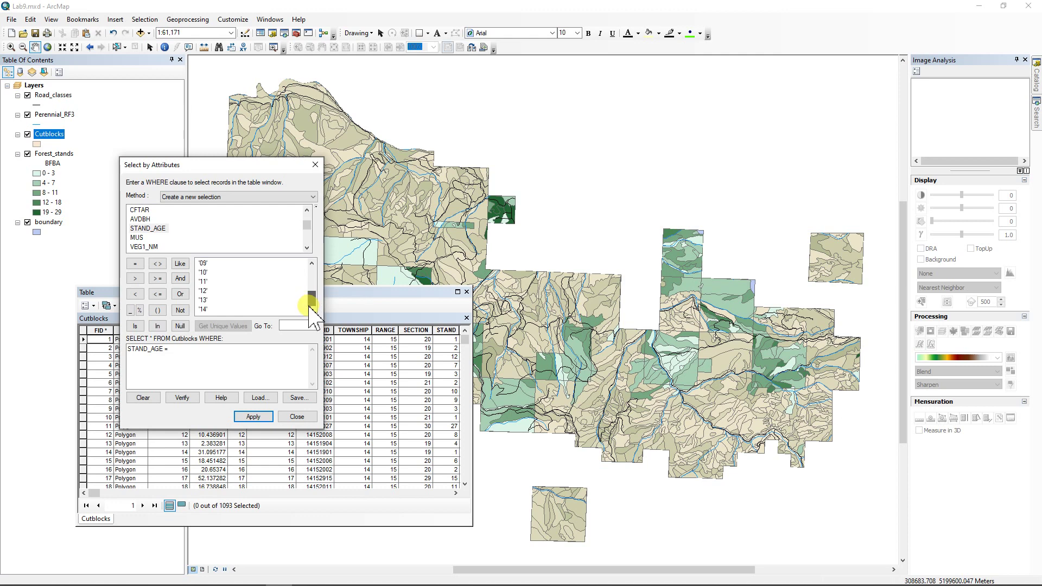
{"action": "left_click_drag", "start_coordinate": [312, 315], "coordinate": [309, 274]}
{"action": "left_click", "coordinate": [203, 264]}
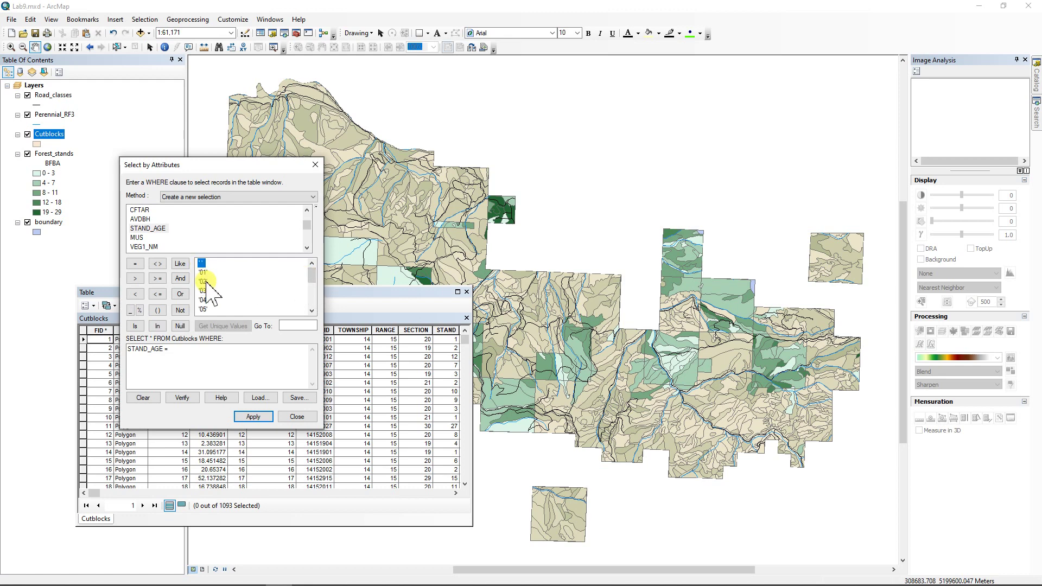
Switch to Lubrecht_inventory.pdf in Adobe Acrobat, find "Stand Age" to read the STAND_AGE code definitions, and return to ArcMap
{"action": "mouse_move", "coordinate": [264, 583]}
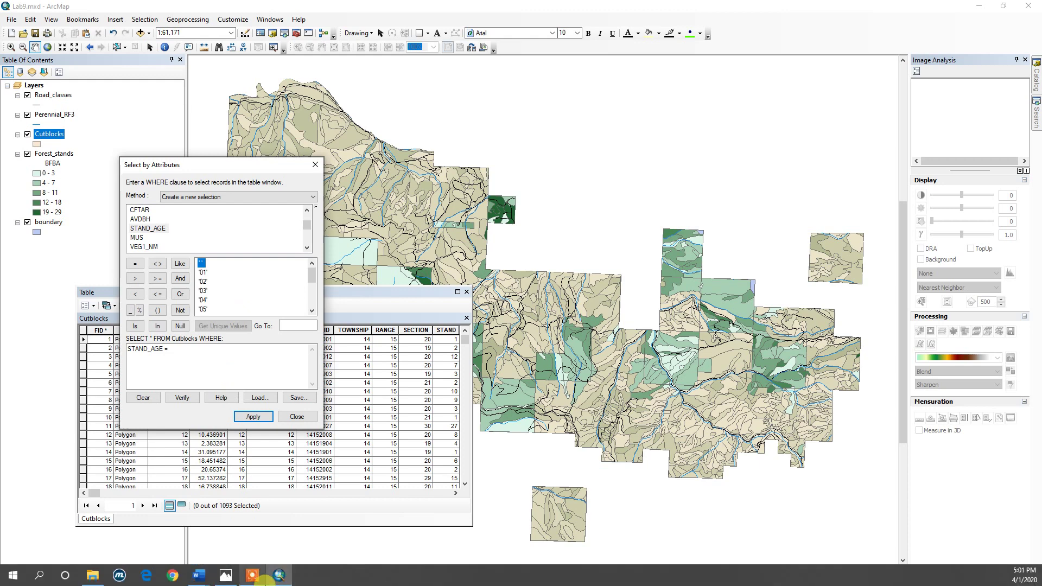
{"action": "left_click", "coordinate": [93, 576]}
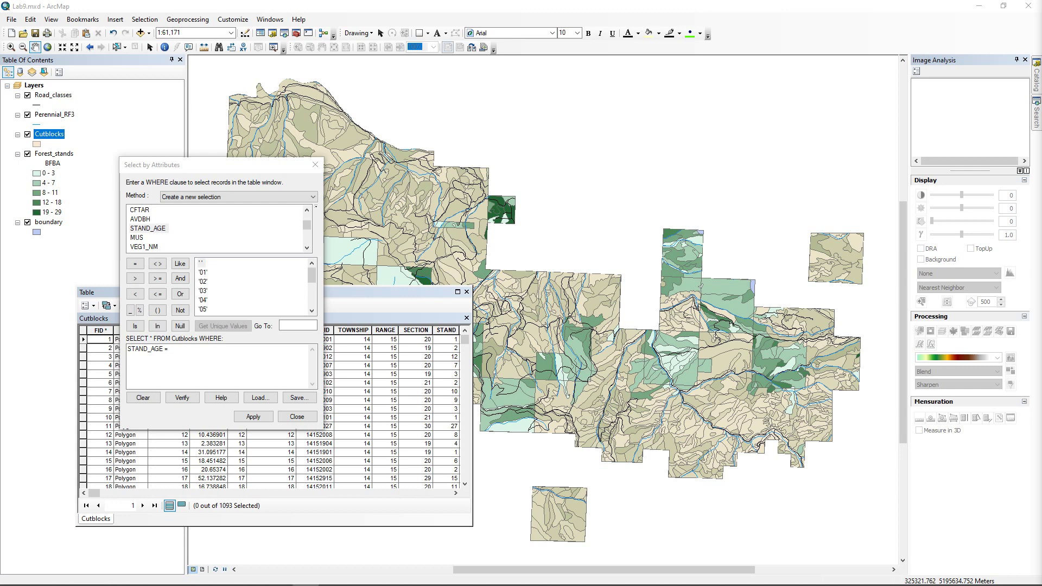
{"action": "left_click_drag", "start_coordinate": [1041, 17], "coordinate": [580, 63]}
{"action": "left_click_drag", "start_coordinate": [503, 2], "coordinate": [502, 6]}
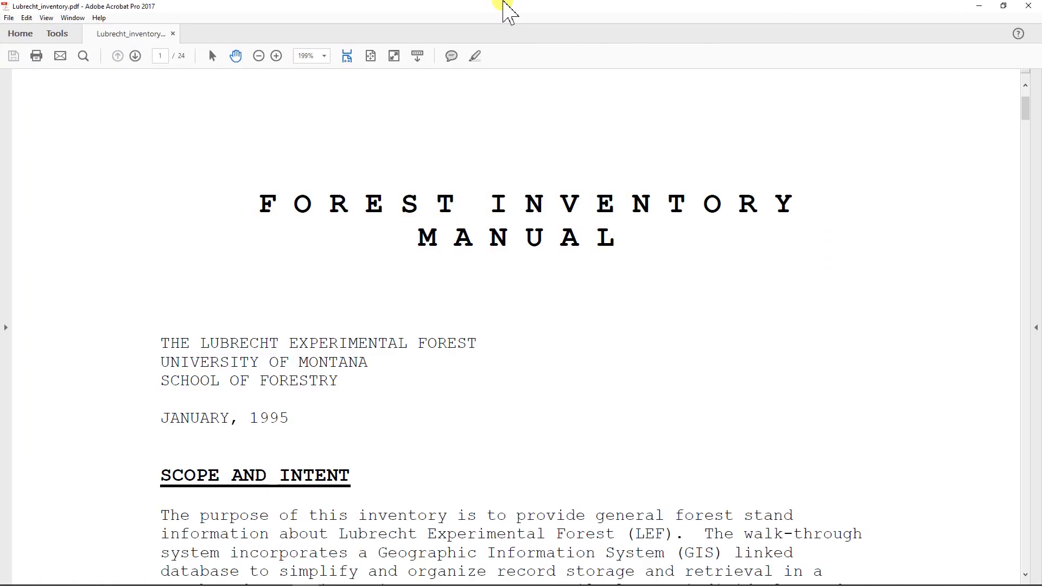
{"action": "key", "text": "ctrl+0"}
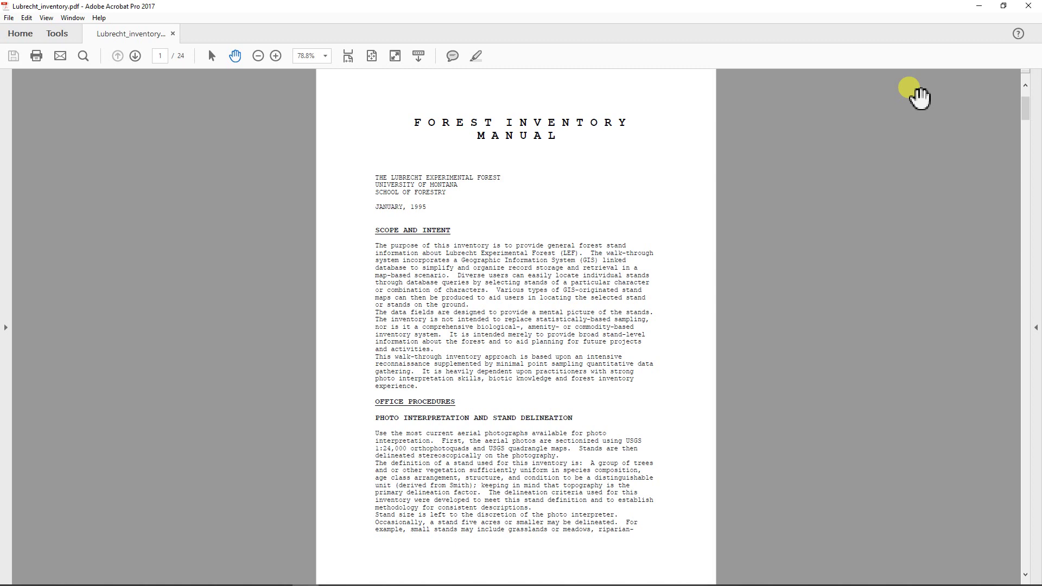
{"action": "key", "text": "ctrl+f"}
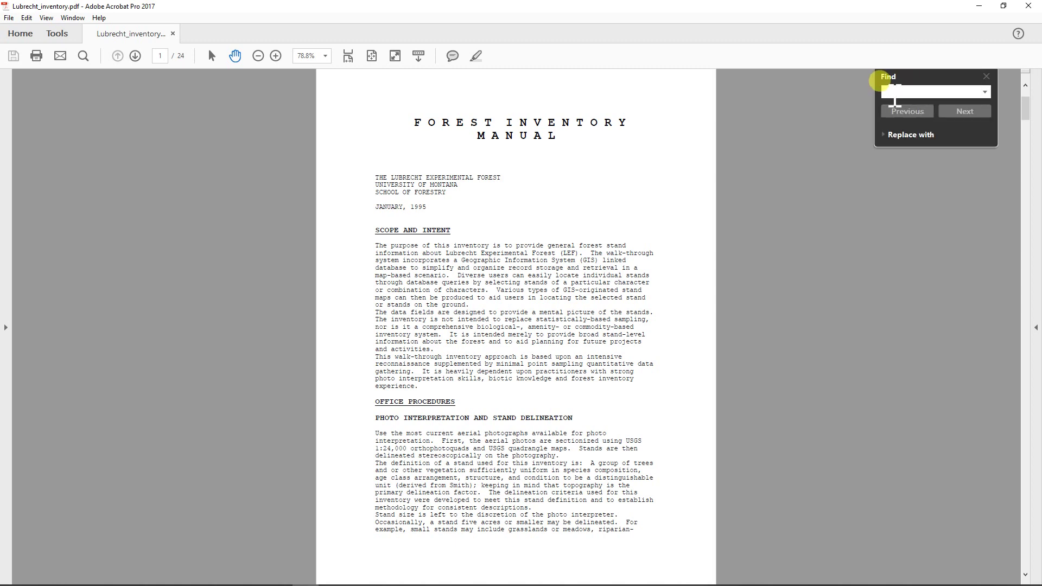
{"action": "type", "text": "Sta"}
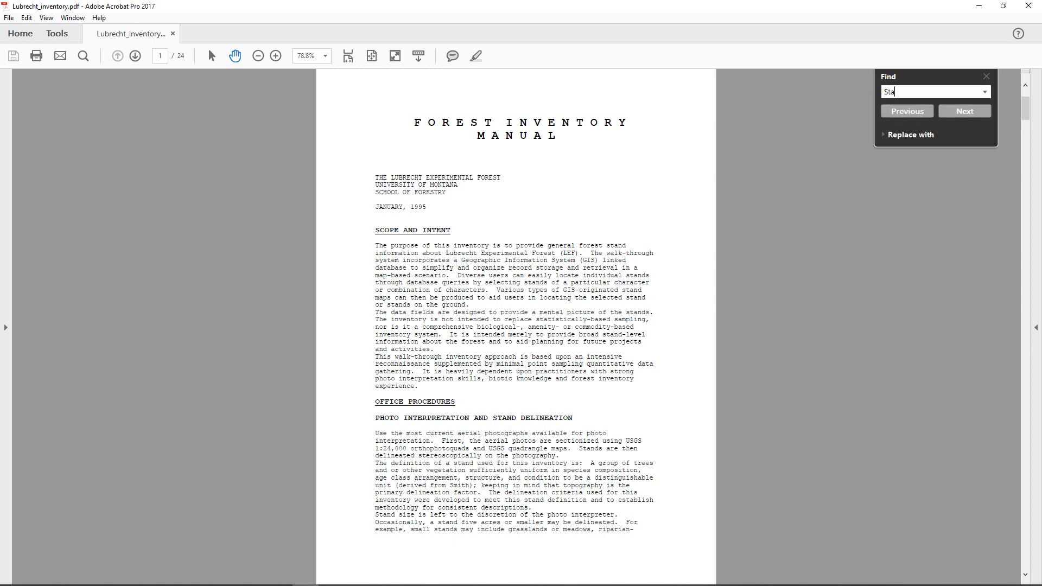
{"action": "type", "text": "nd Age"}
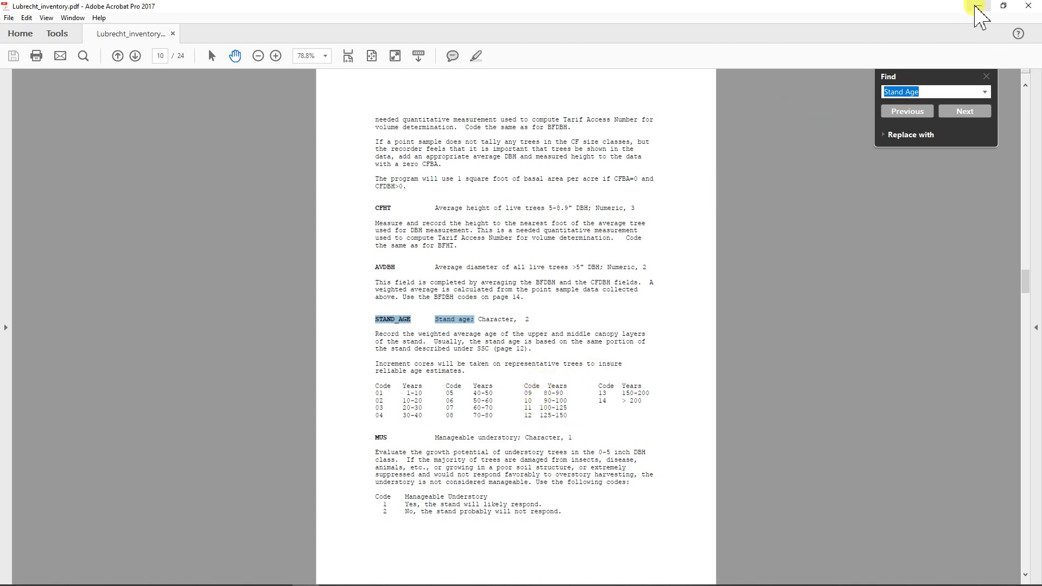
{"action": "left_click", "coordinate": [976, 8]}
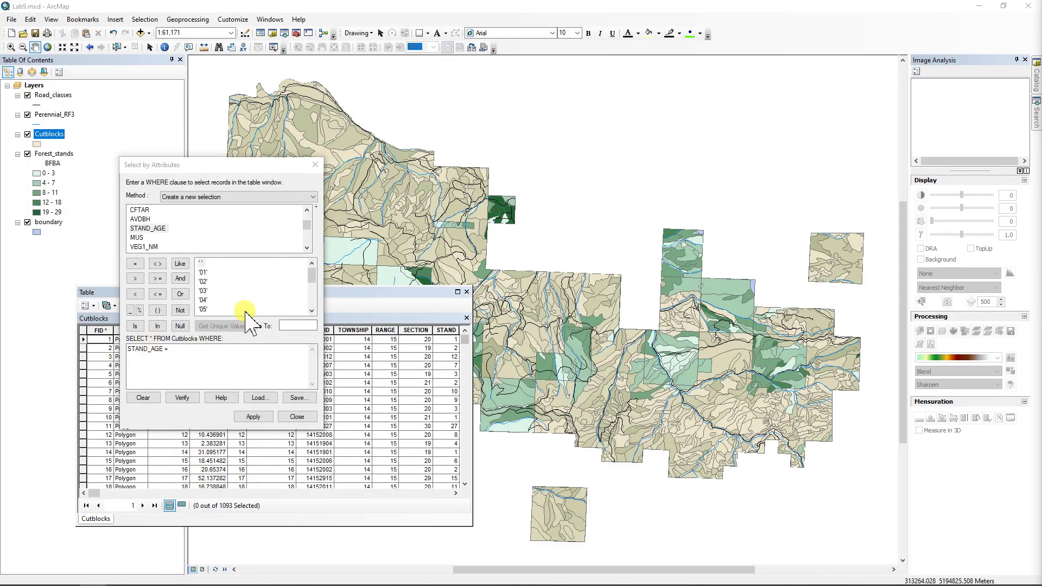
Try the expression STAND_AGE = '08' OR STAND_AGE = '09', and clear it from the WHERE clause
{"action": "left_click", "coordinate": [311, 309]}
{"action": "left_click", "coordinate": [311, 310]}
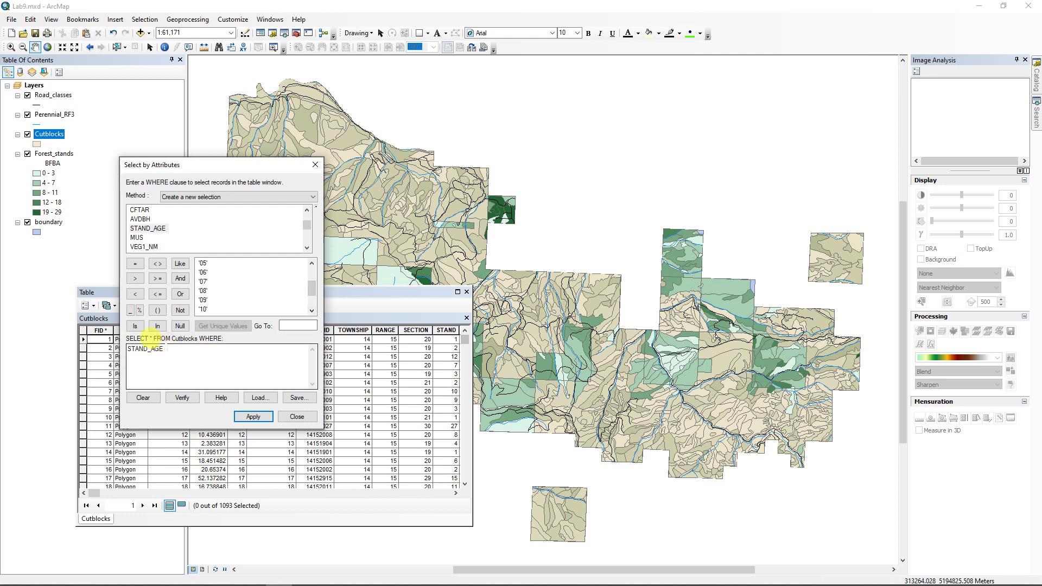
{"action": "double_click", "coordinate": [204, 290]}
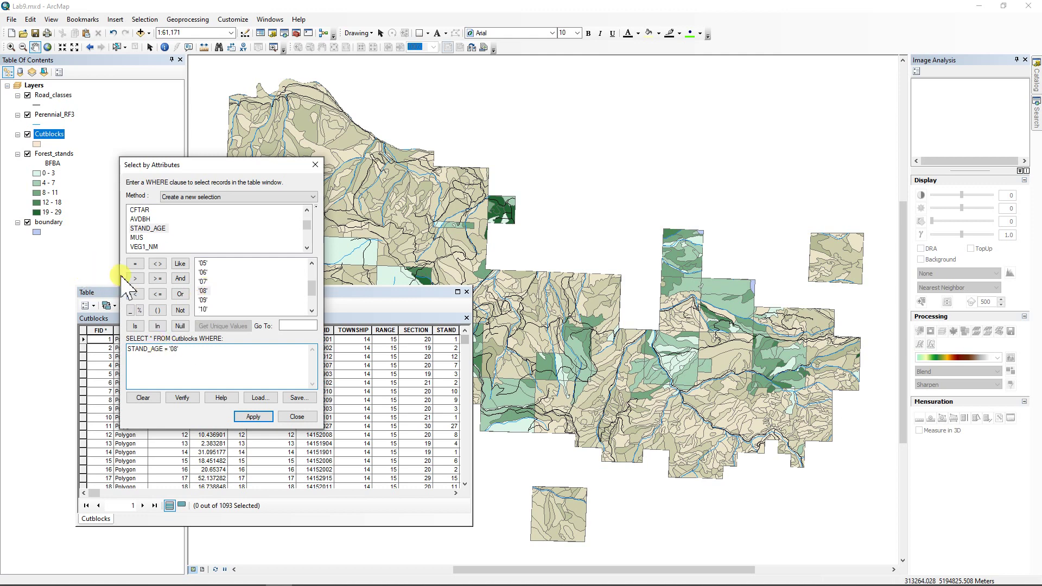
{"action": "left_click", "coordinate": [181, 293]}
{"action": "double_click", "coordinate": [147, 227]}
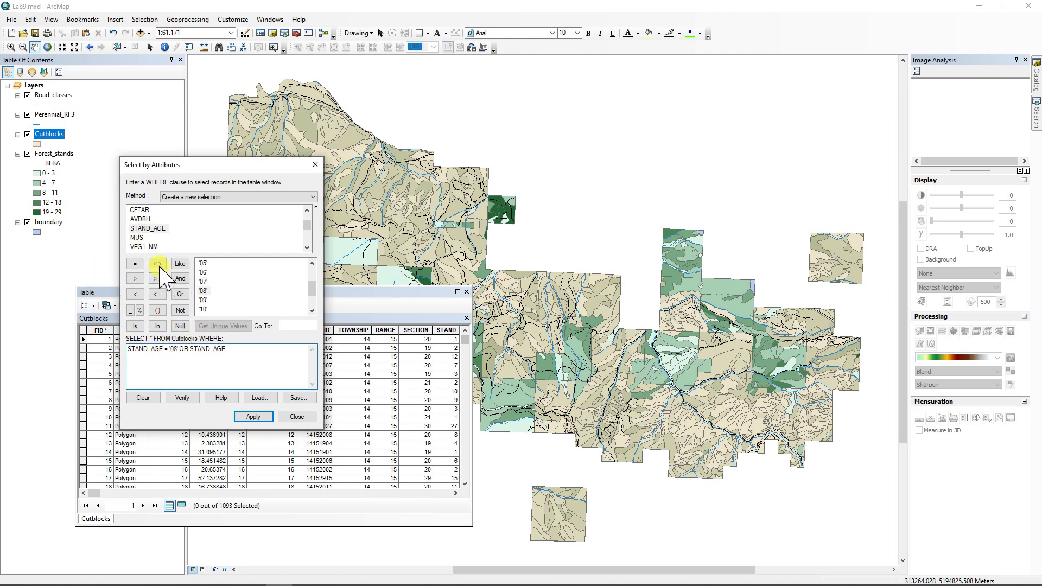
{"action": "left_click", "coordinate": [135, 264]}
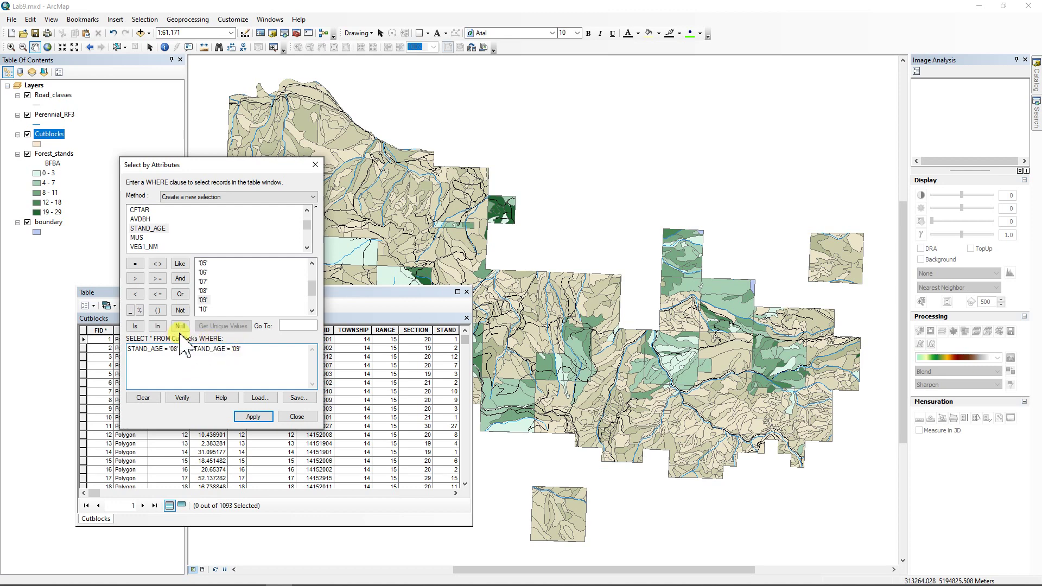
{"action": "left_click_drag", "start_coordinate": [241, 346], "coordinate": [86, 332]}
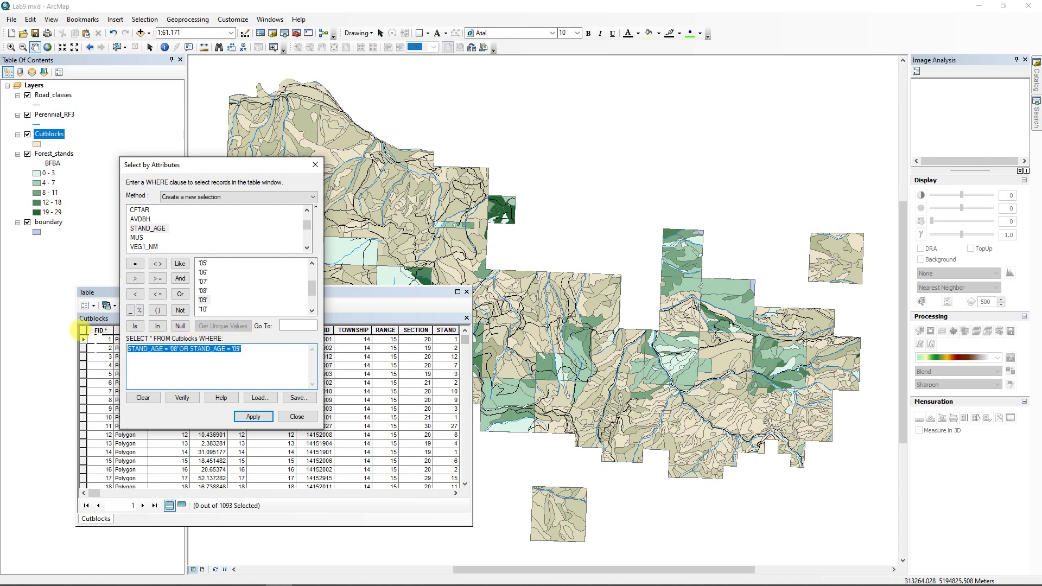
{"action": "left_click", "coordinate": [143, 398]}
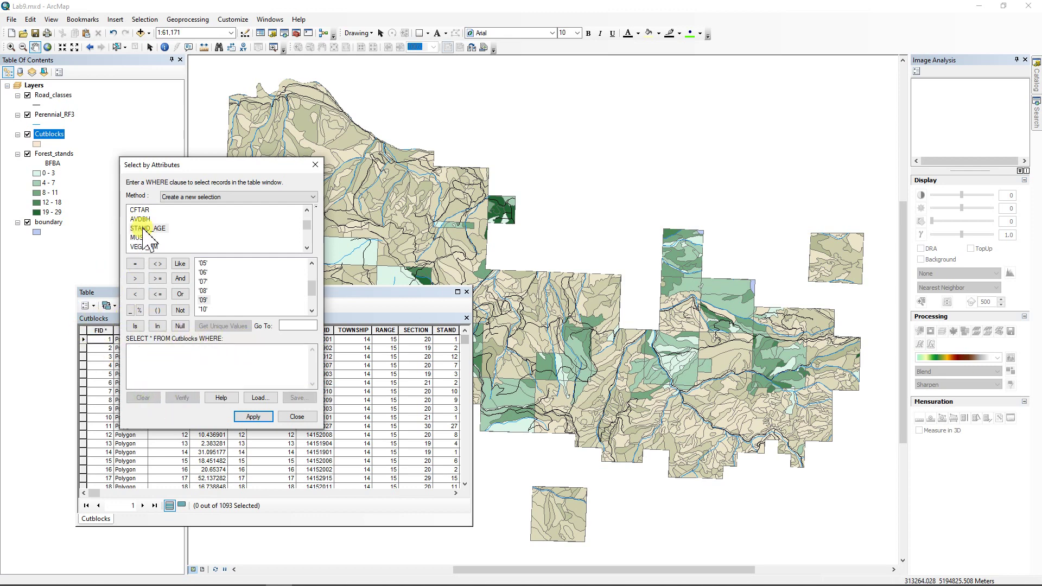
Build the selection expression STAND_AGE IN( '08' , '09' , '10' , '11' ) for the Cutblocks layer
{"action": "double_click", "coordinate": [148, 228]}
{"action": "left_click", "coordinate": [158, 325]}
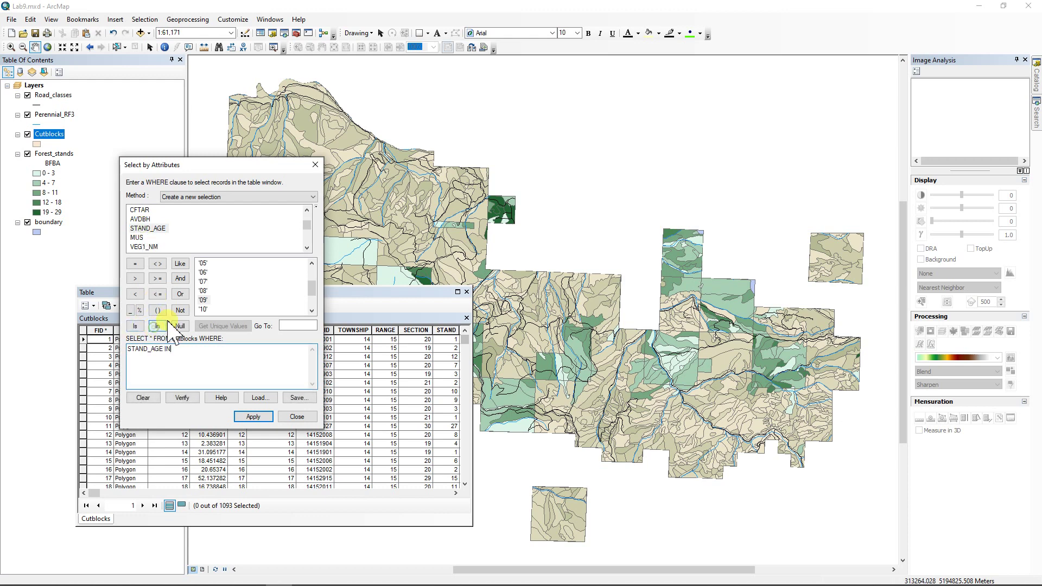
{"action": "left_click", "coordinate": [204, 292]}
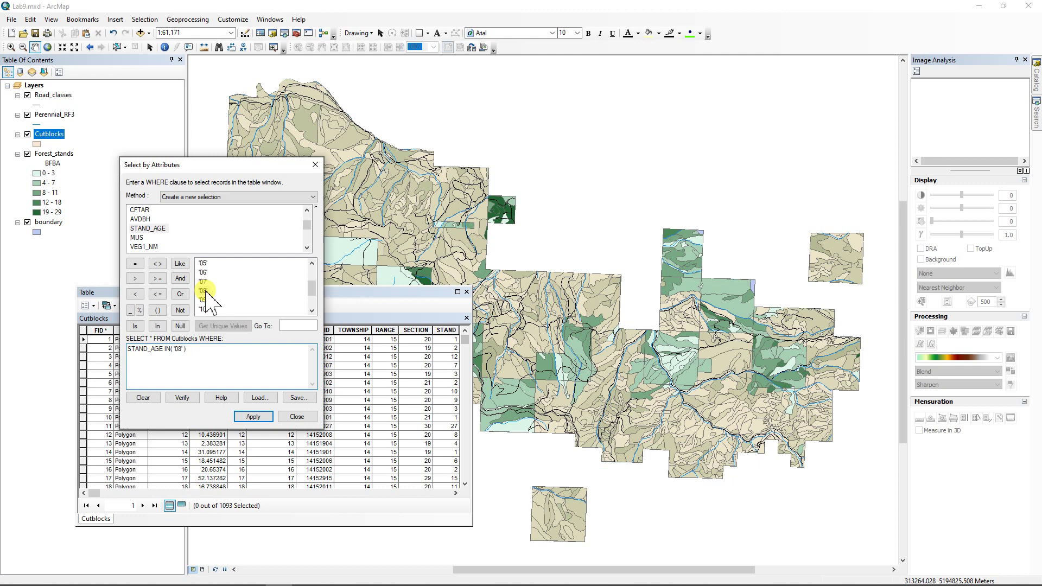
{"action": "type", "text": ", '09' ,"}
{"action": "double_click", "coordinate": [204, 309]}
{"action": "left_click", "coordinate": [312, 311]}
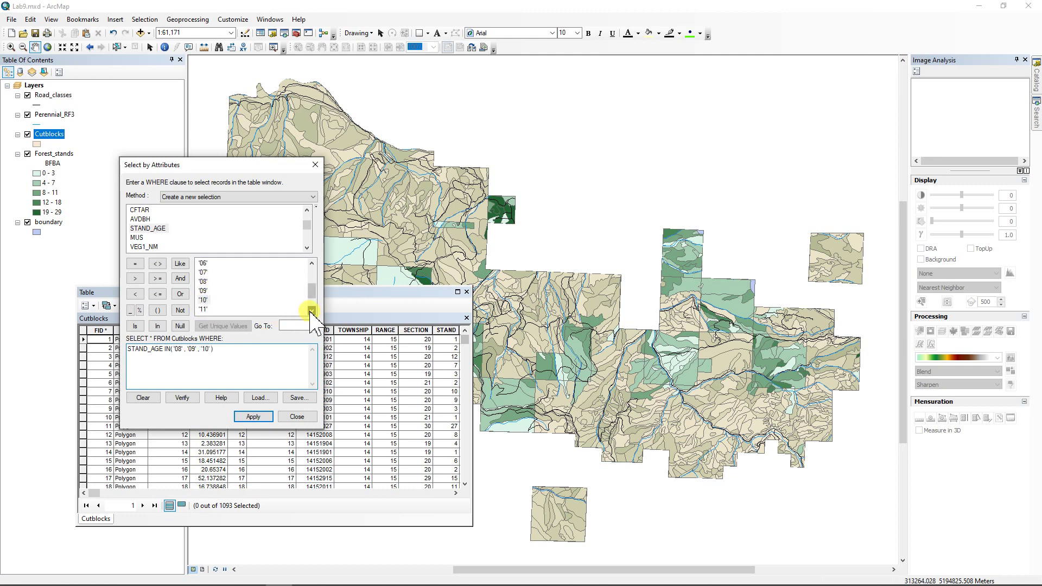
{"action": "type", "text": ", '11"}
Verify the stand age expression and apply it to select the matching Cutblocks records
{"action": "left_click", "coordinate": [185, 400]}
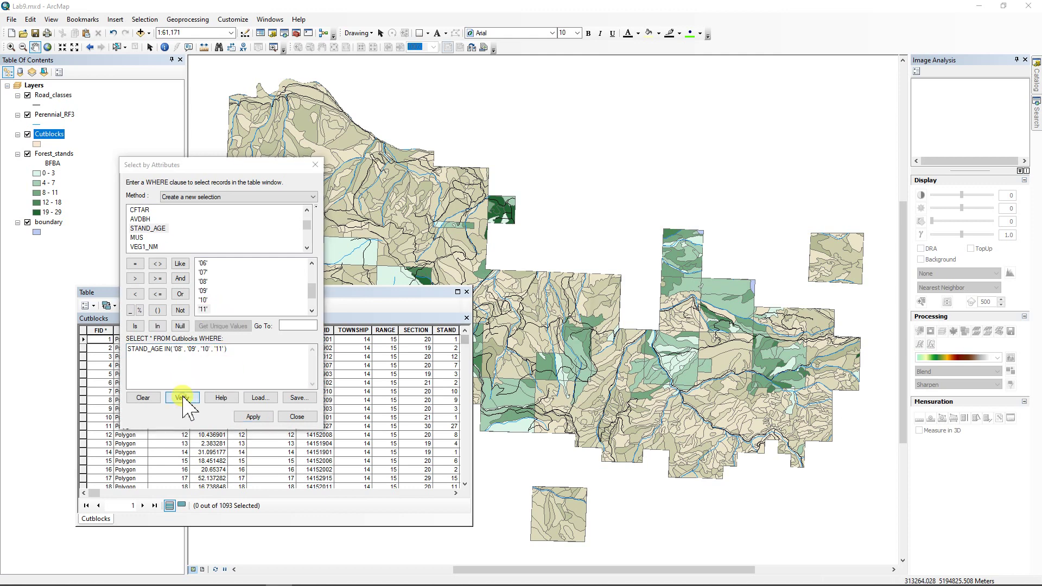
{"action": "left_click", "coordinate": [564, 332]}
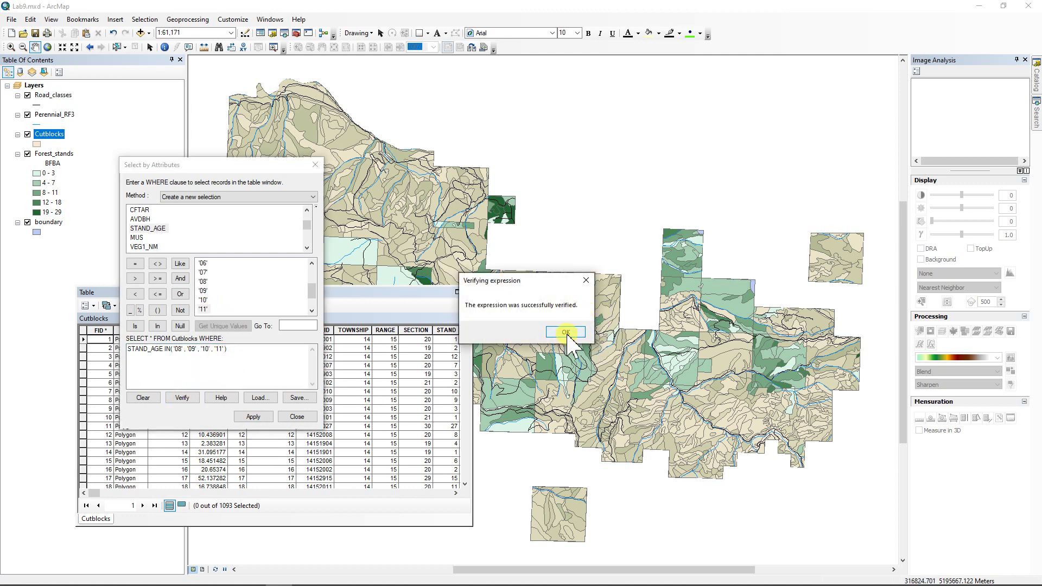
{"action": "left_click", "coordinate": [253, 417]}
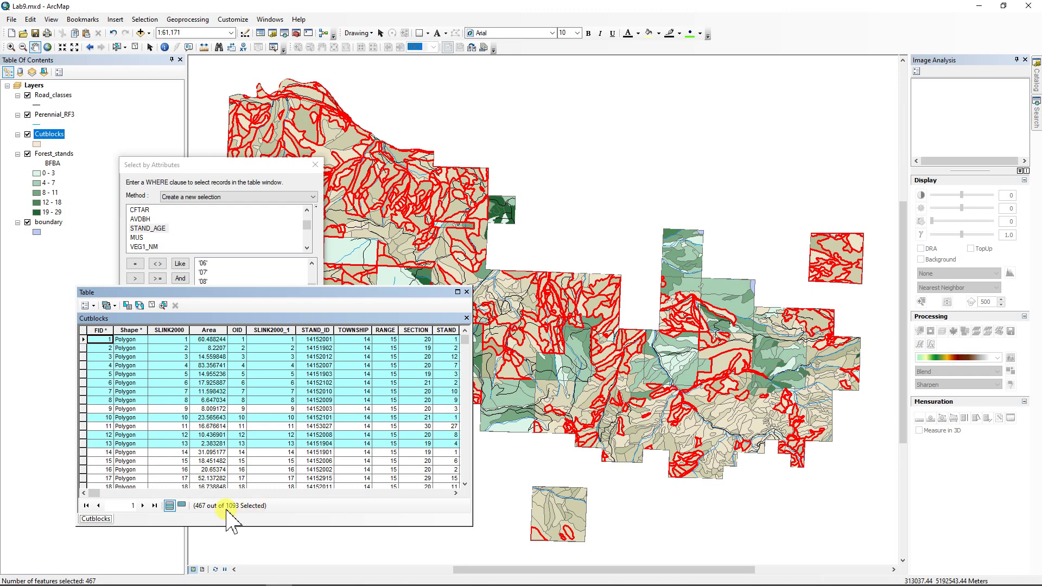
Show only the selected records in the Cutblocks table, and narrow the table window and move it clear of the map
{"action": "left_click", "coordinate": [181, 505]}
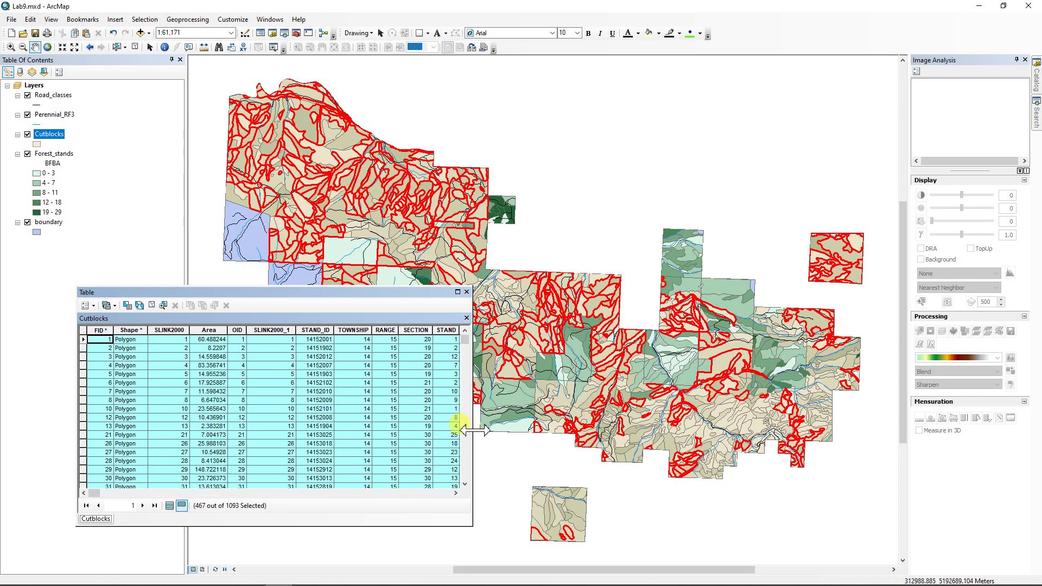
{"action": "left_click_drag", "start_coordinate": [470, 430], "coordinate": [328, 426]}
{"action": "left_click_drag", "start_coordinate": [259, 291], "coordinate": [200, 304]}
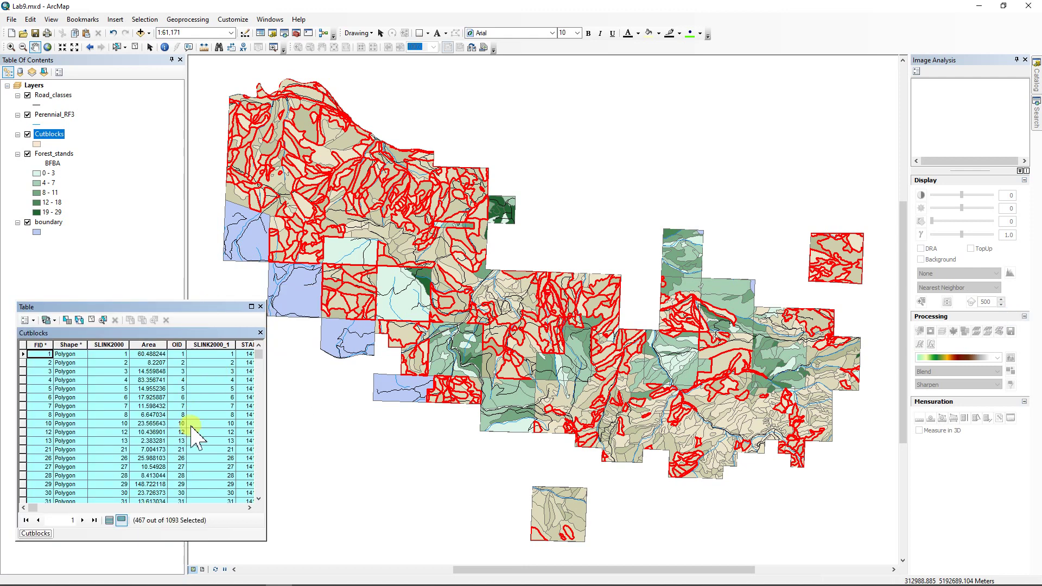
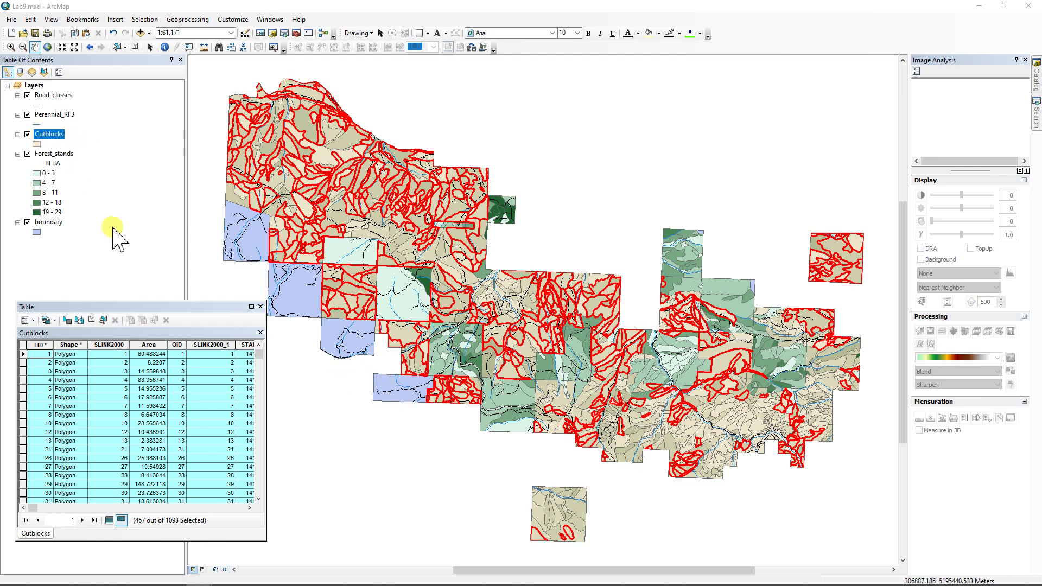
Export the selected Cutblocks features to the Lubrecht_Data feature dataset as Cutblocks3, and add the result to the map
{"action": "right_click", "coordinate": [52, 134]}
{"action": "mouse_move", "coordinate": [108, 321]}
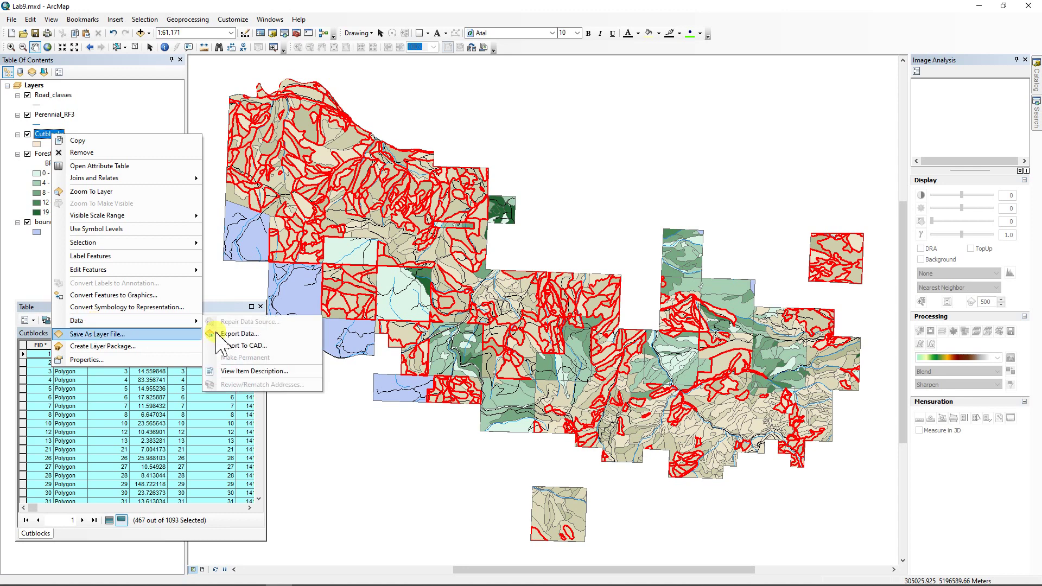
{"action": "left_click", "coordinate": [241, 328]}
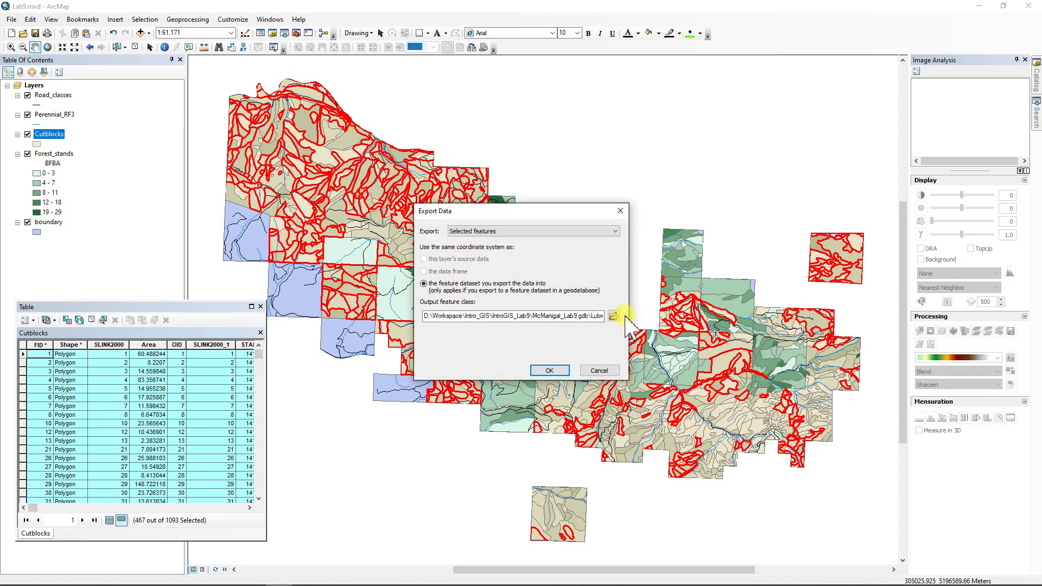
{"action": "left_click", "coordinate": [614, 316]}
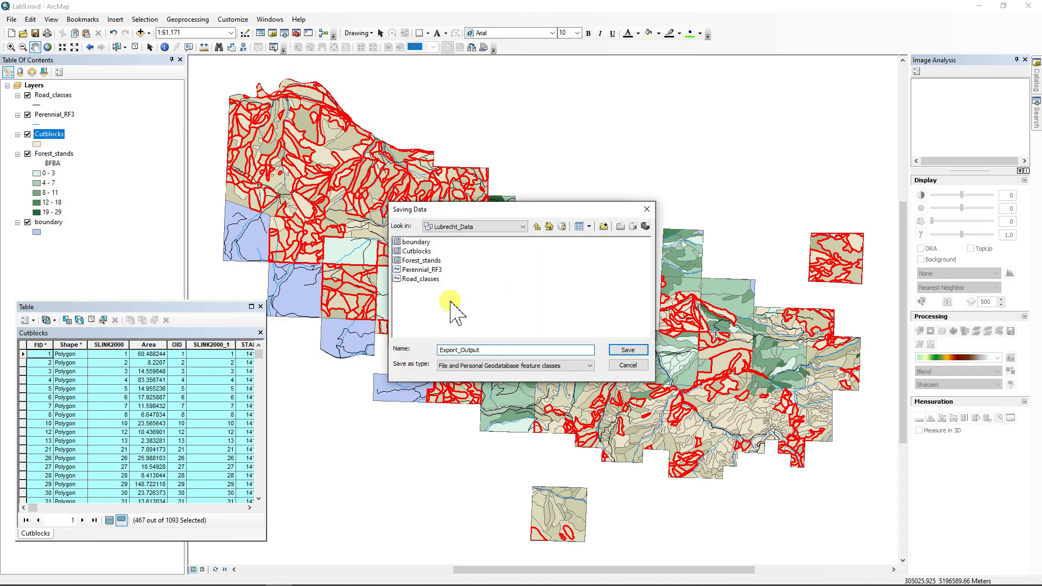
{"action": "left_click", "coordinate": [405, 251]}
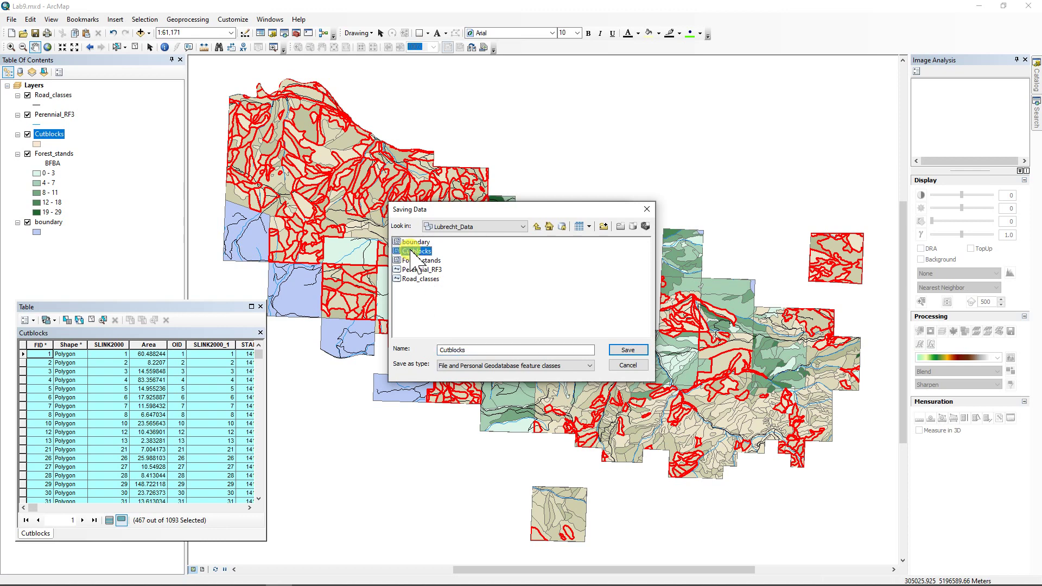
{"action": "left_click", "coordinate": [465, 349]}
{"action": "left_click", "coordinate": [626, 349]}
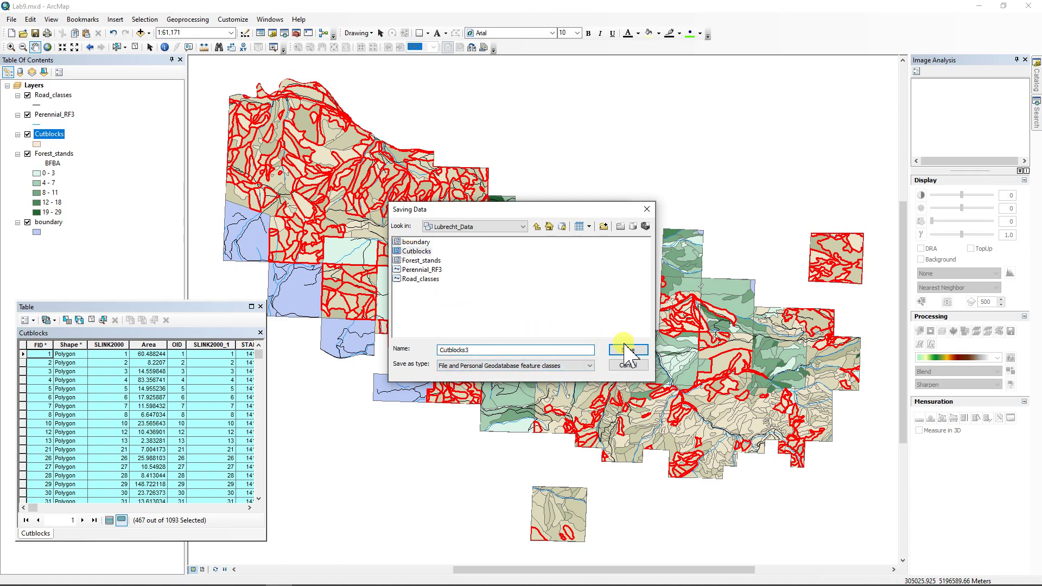
{"action": "left_click", "coordinate": [540, 369]}
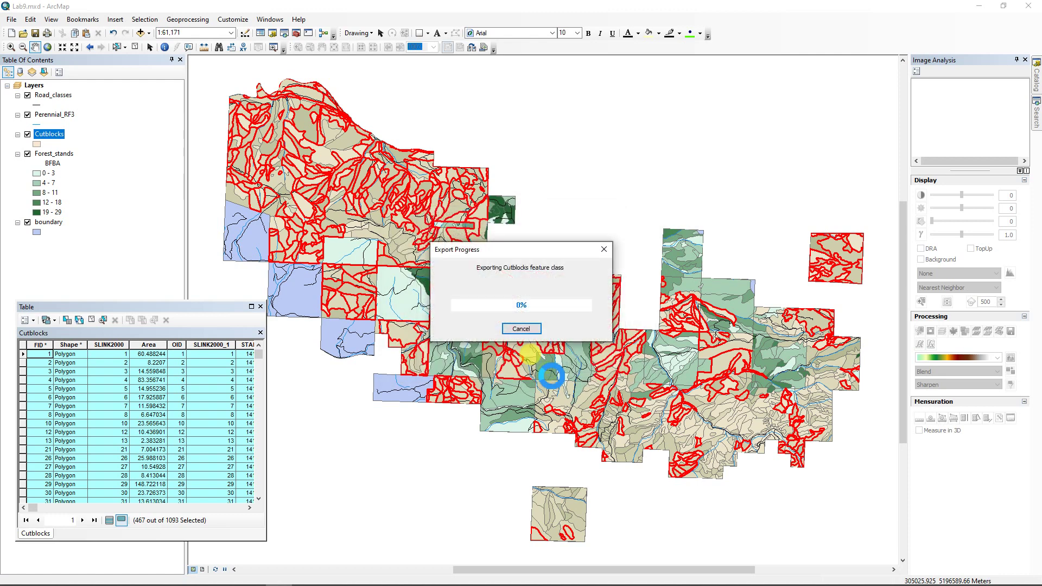
{"action": "left_click", "coordinate": [562, 337]}
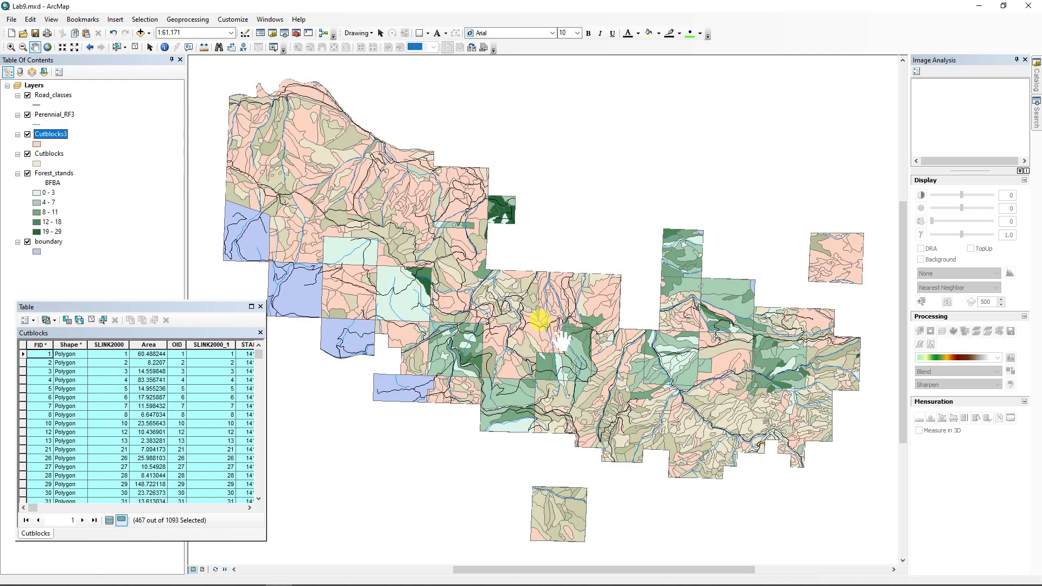
Hide the Cutblocks3 layer and collapse its legend, and open the Forest_stands attribute table
{"action": "left_click", "coordinate": [26, 135]}
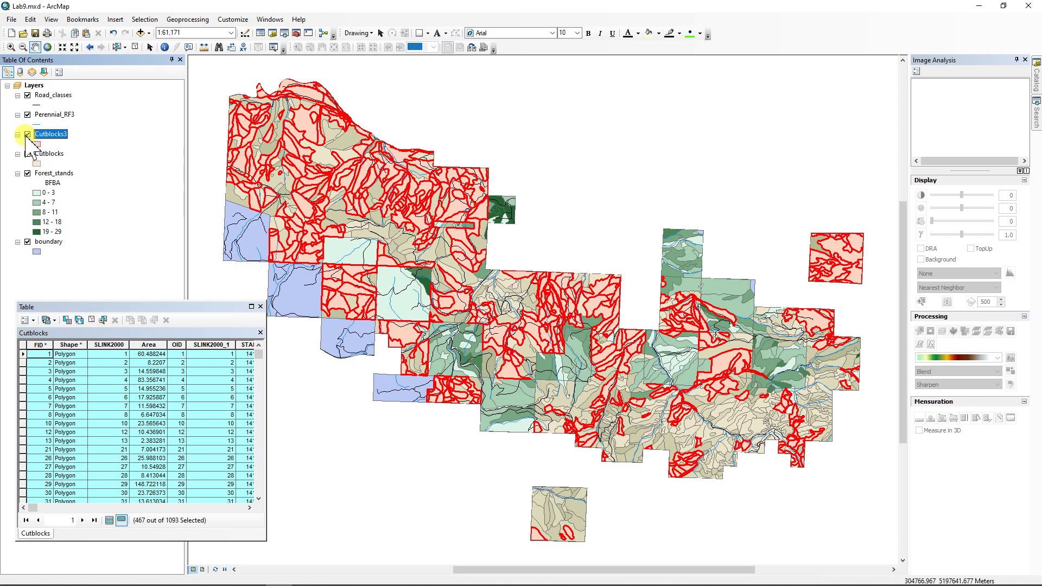
{"action": "left_click", "coordinate": [18, 134]}
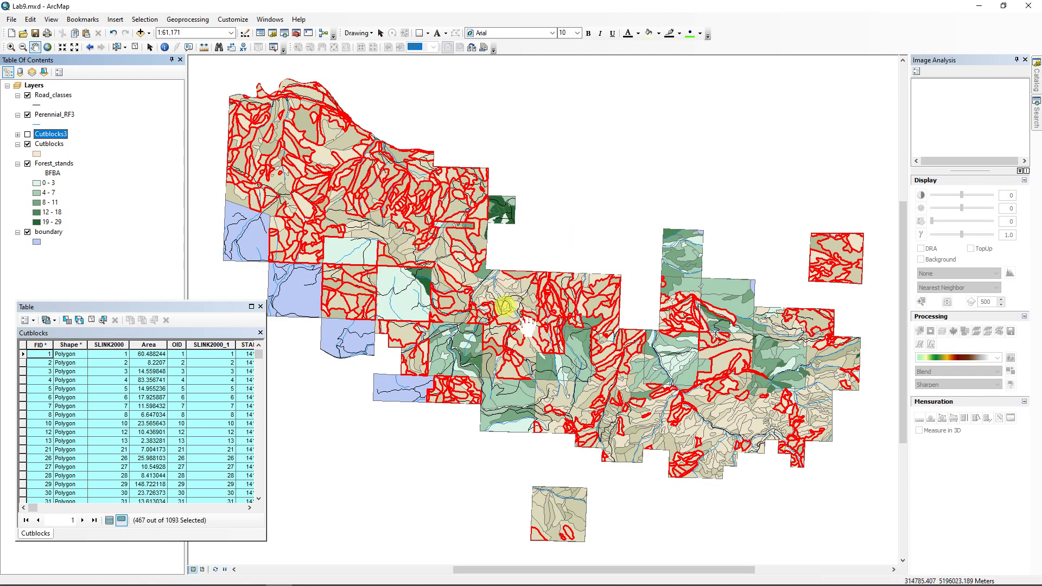
{"action": "left_click", "coordinate": [57, 164]}
{"action": "key", "text": "ctrl+t"}
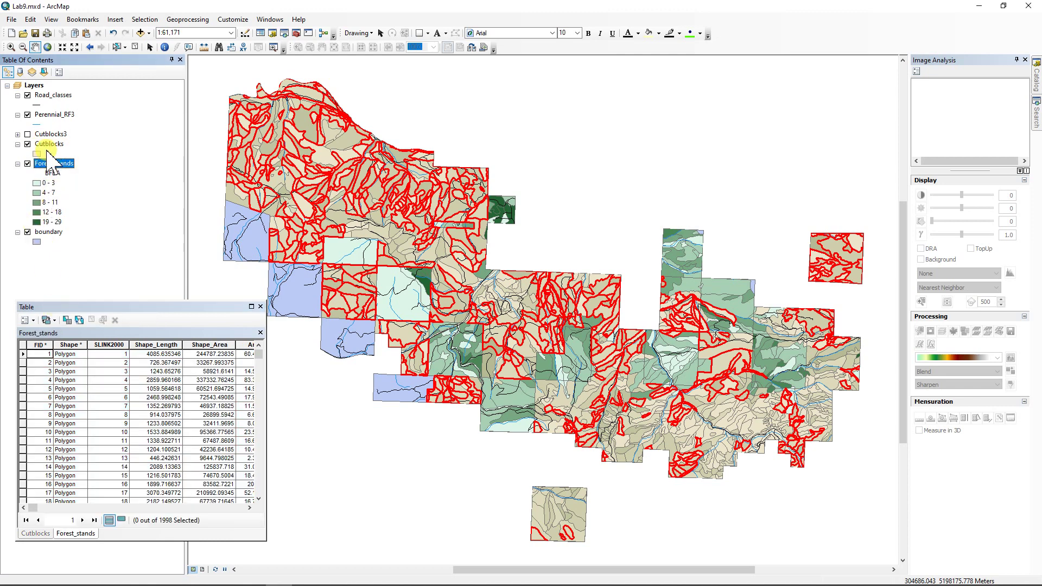
{"action": "right_click", "coordinate": [50, 161]}
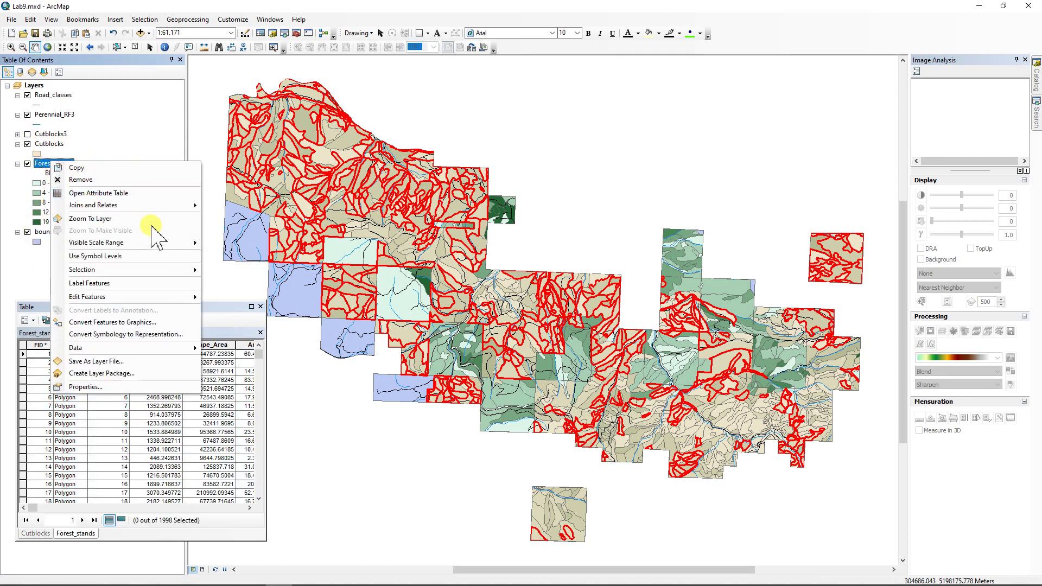
{"action": "left_click", "coordinate": [124, 153]}
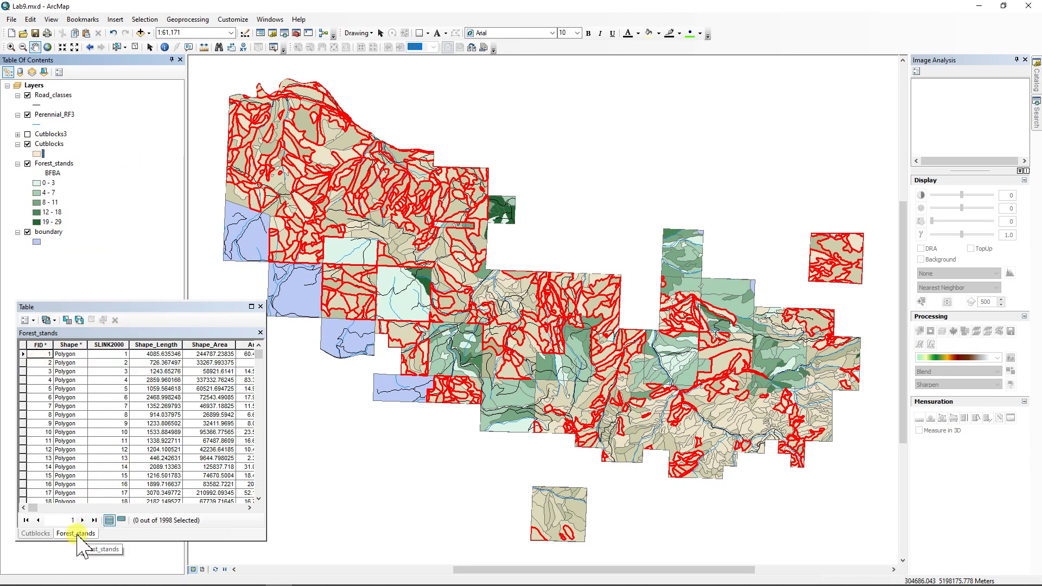
Compare the Cutblocks and Forest_stands attribute tables, ending on the Forest_stands table
{"action": "left_click", "coordinate": [36, 533]}
{"action": "left_click", "coordinate": [71, 533]}
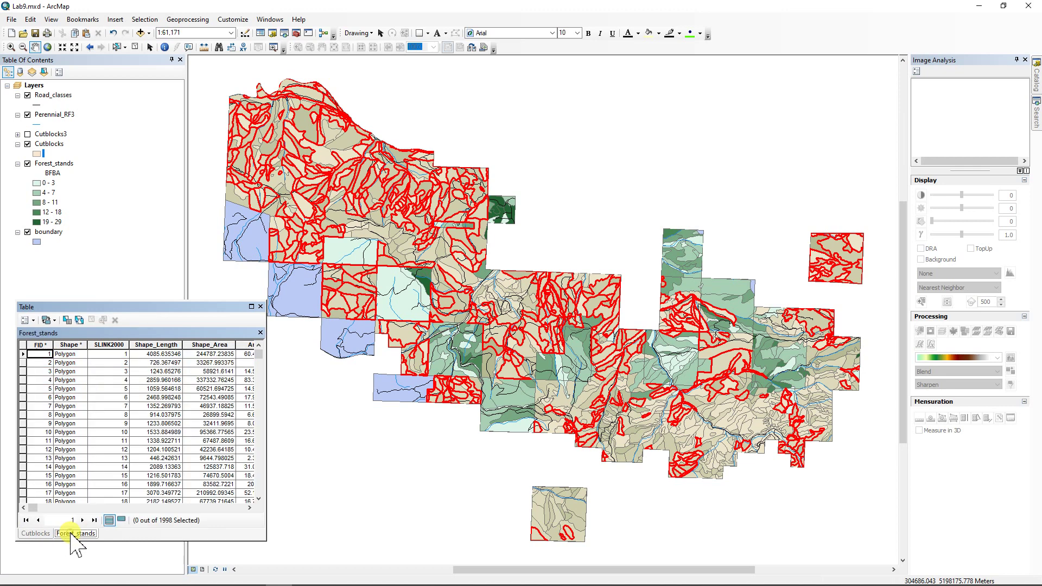
{"action": "mouse_move", "coordinate": [33, 507]}
{"action": "left_mouse_down"}
{"action": "mouse_move", "coordinate": [49, 507]}
{"action": "mouse_move", "coordinate": [24, 507]}
{"action": "left_mouse_up"}
{"action": "left_click", "coordinate": [26, 520]}
{"action": "left_click", "coordinate": [35, 533]}
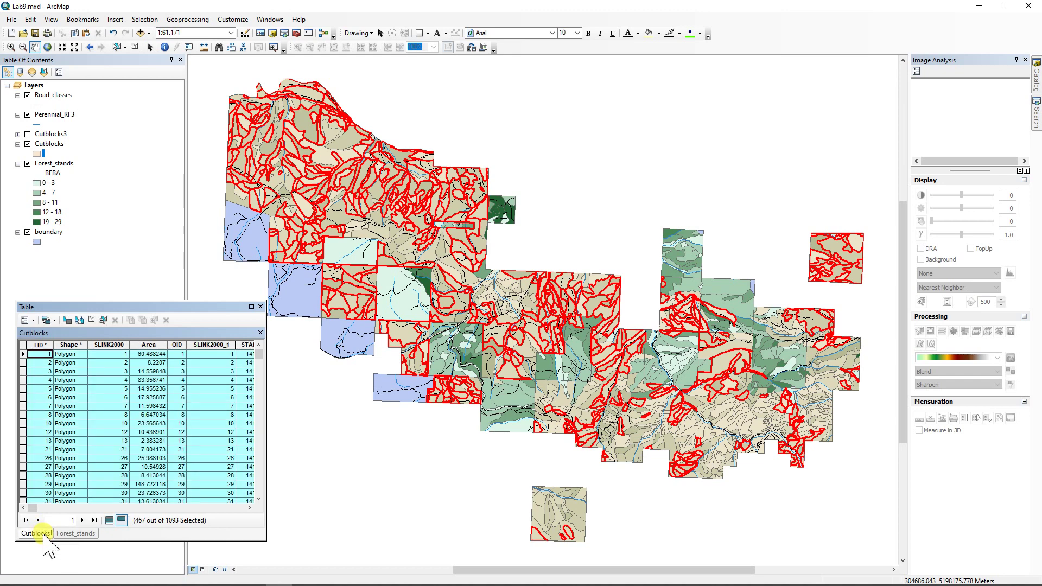
{"action": "left_click", "coordinate": [76, 533]}
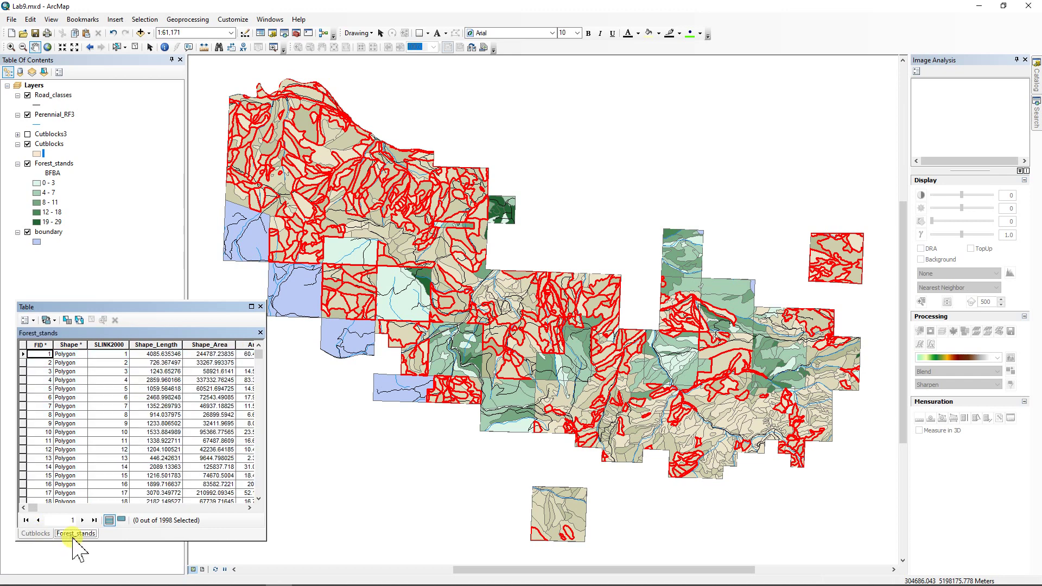
Build the attribute selection expression Forest_inventory.STAND_AGE IN( '01' , '02' ) for the Forest_stands table
{"action": "left_click", "coordinate": [35, 319]}
{"action": "left_click", "coordinate": [71, 337]}
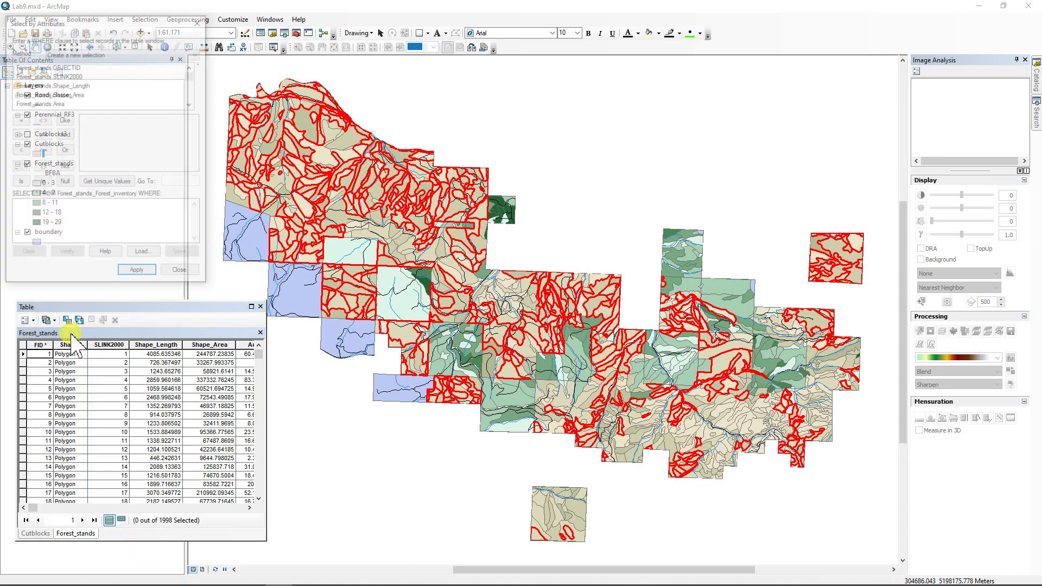
{"action": "left_click_drag", "start_coordinate": [174, 31], "coordinate": [464, 128]}
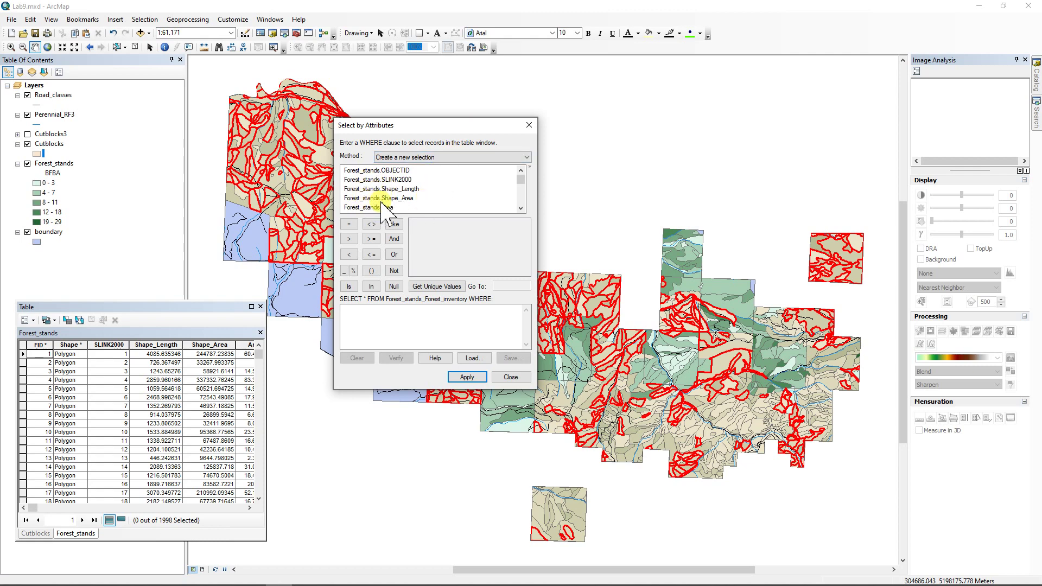
{"action": "left_click", "coordinate": [520, 208]}
{"action": "left_click", "coordinate": [520, 208]}
{"action": "left_click_drag", "start_coordinate": [521, 179], "coordinate": [521, 191]}
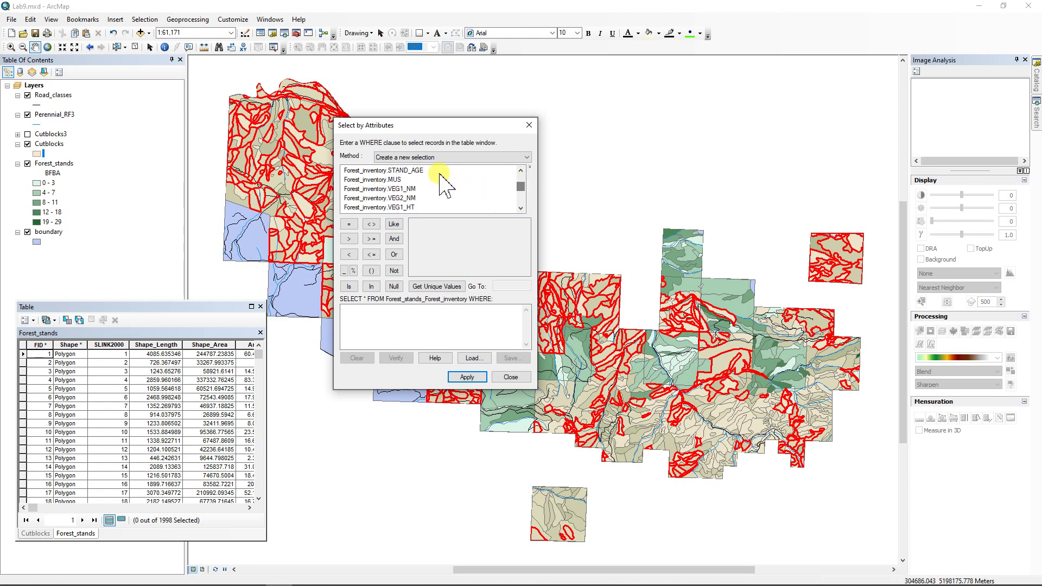
{"action": "left_click", "coordinate": [416, 171]}
{"action": "double_click", "coordinate": [416, 170]}
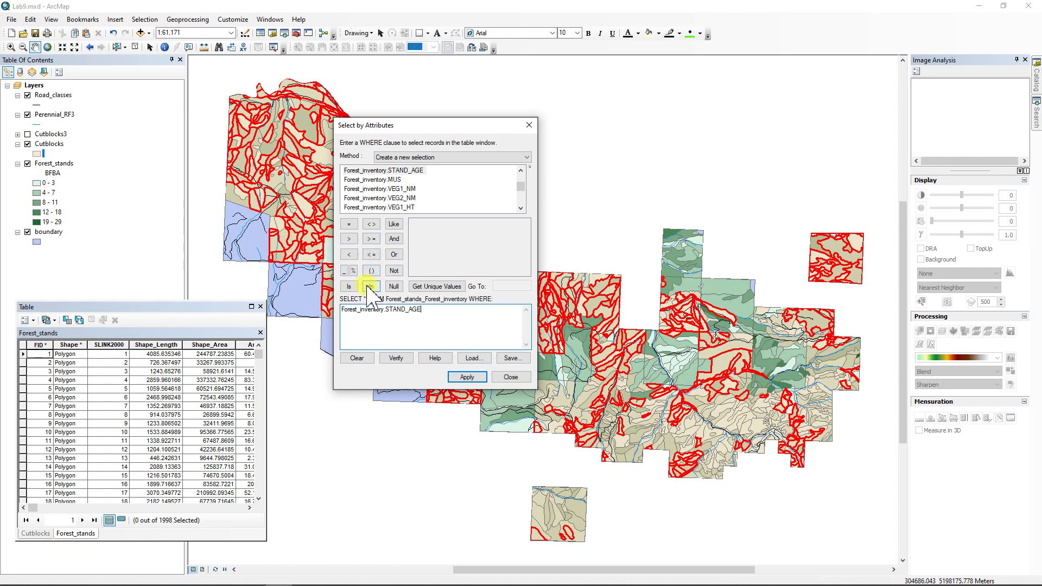
{"action": "left_click", "coordinate": [371, 286]}
{"action": "left_click", "coordinate": [436, 288]}
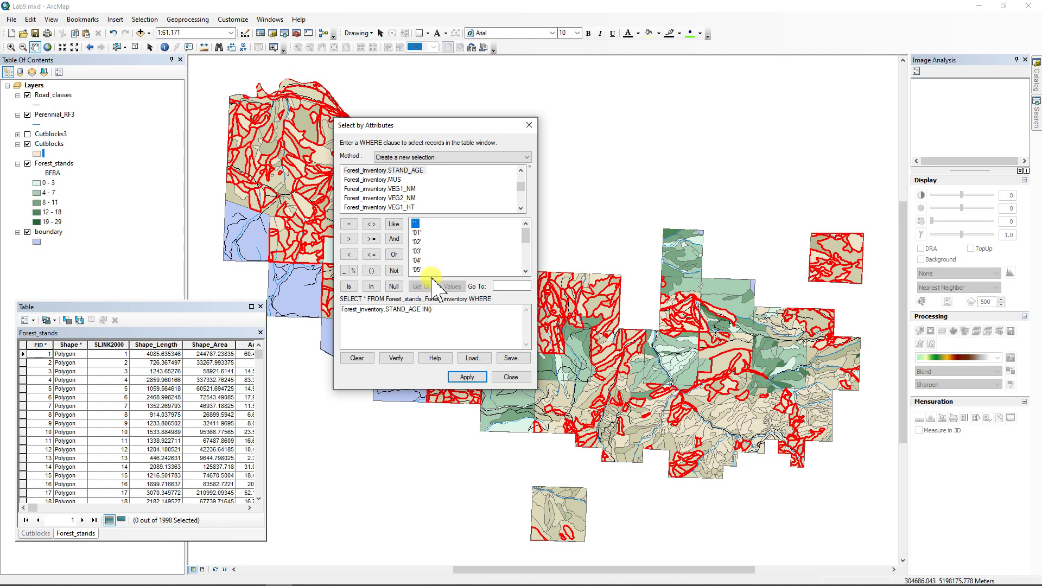
{"action": "double_click", "coordinate": [416, 232]}
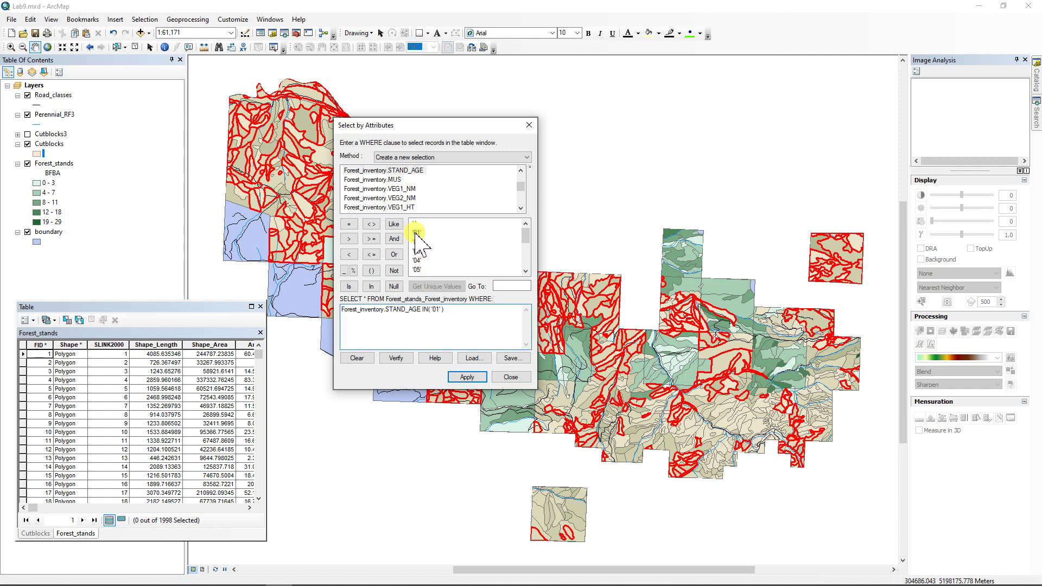
{"action": "type", "text": ","}
{"action": "double_click", "coordinate": [416, 241]}
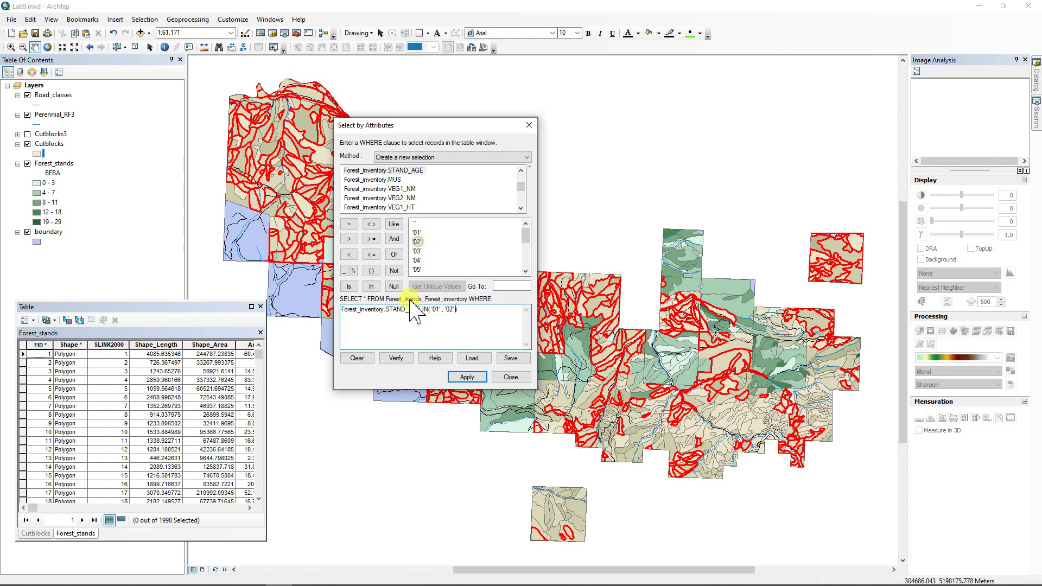
Verify and apply the stand age expression on Forest_stands, and show only the selected records in its table
{"action": "left_click", "coordinate": [396, 359]}
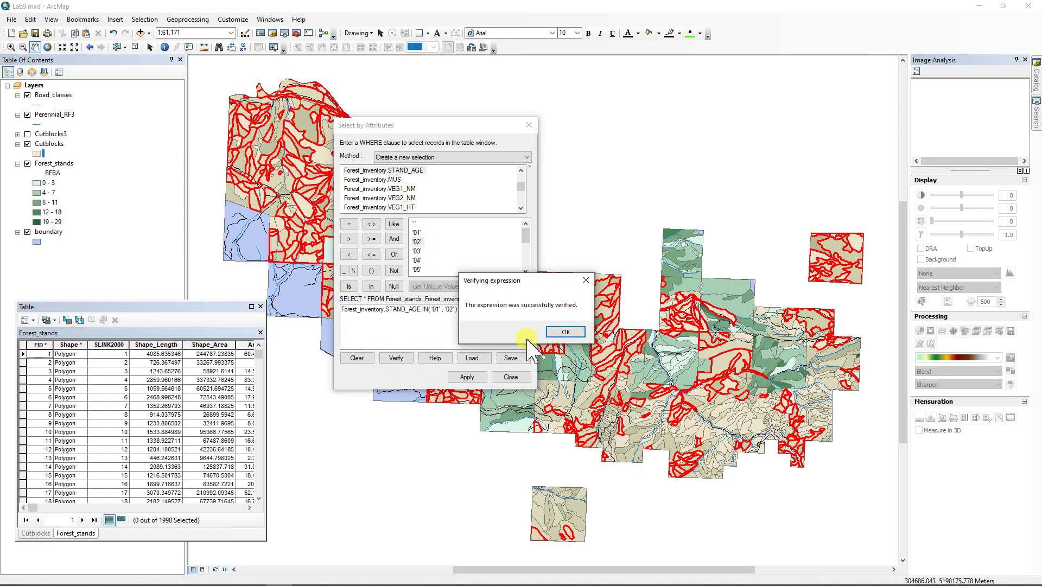
{"action": "left_click", "coordinate": [565, 331]}
{"action": "left_click", "coordinate": [469, 378]}
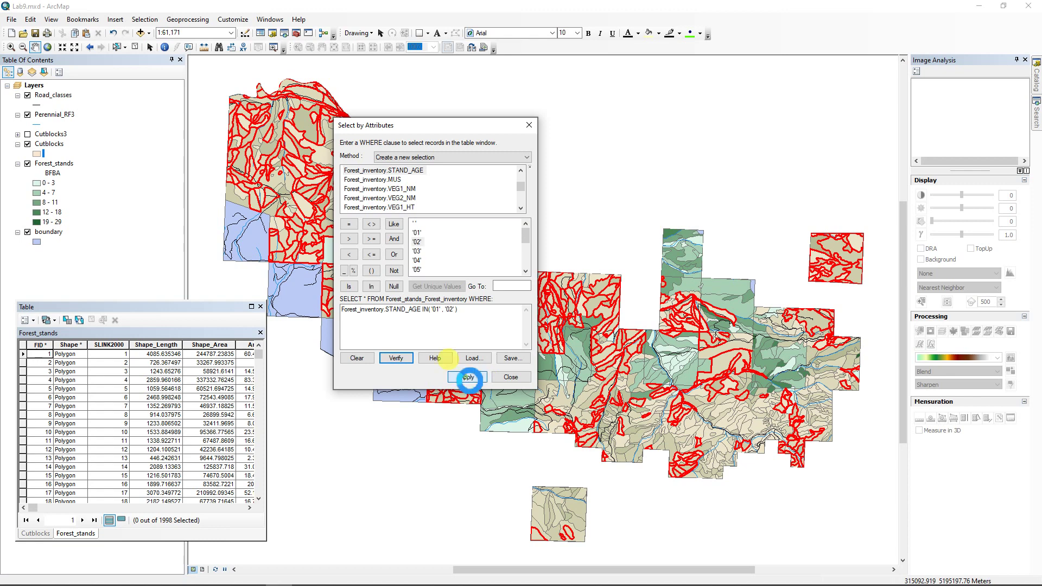
{"action": "left_click", "coordinate": [510, 377]}
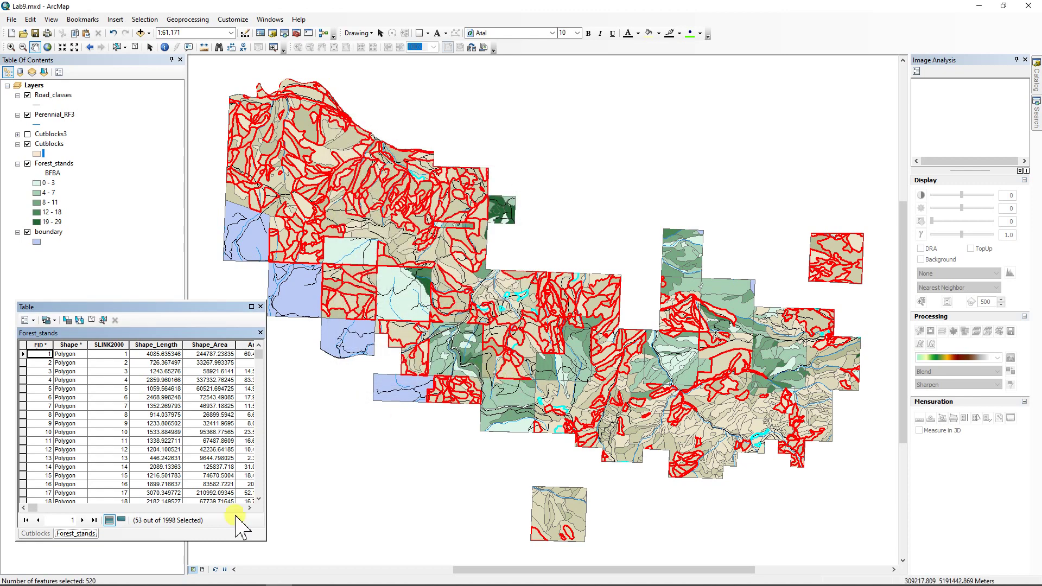
{"action": "left_click", "coordinate": [122, 520]}
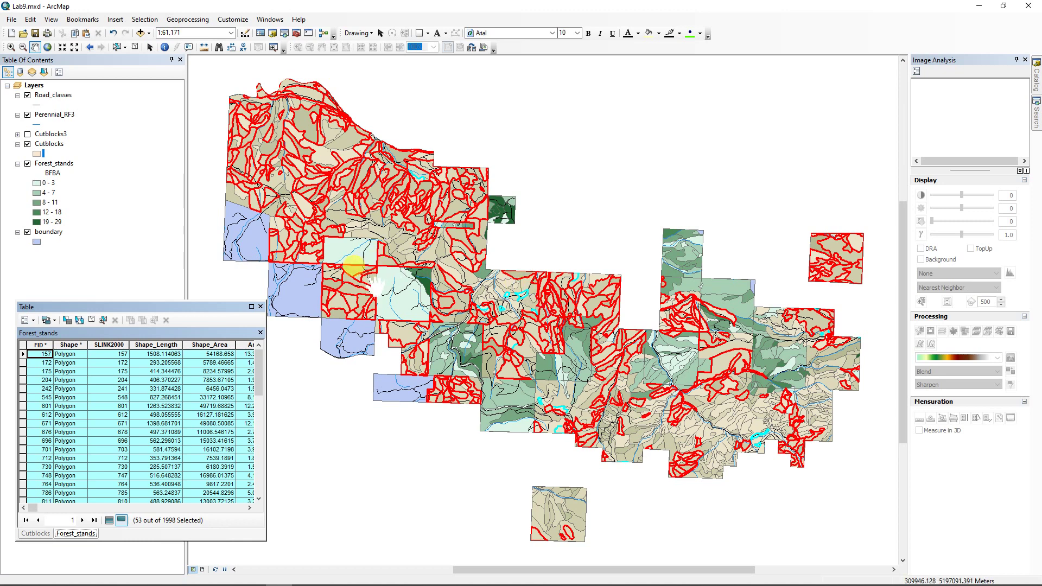
Set up a Select By Location that removes from the currently selected features, with Cutblocks as the target layer
{"action": "left_click", "coordinate": [145, 22]}
{"action": "left_click", "coordinate": [174, 43]}
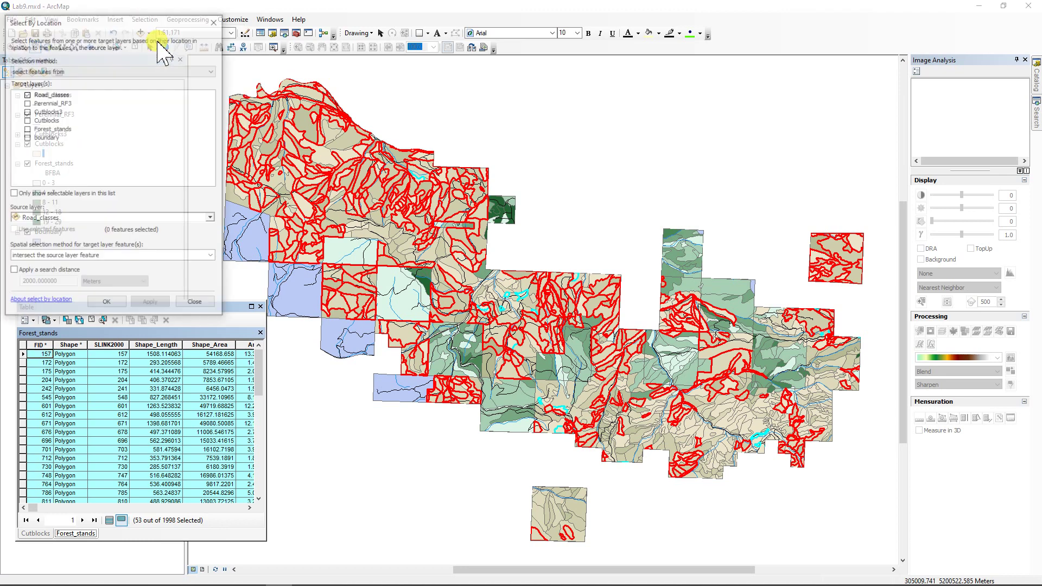
{"action": "left_click_drag", "start_coordinate": [133, 17], "coordinate": [456, 175]}
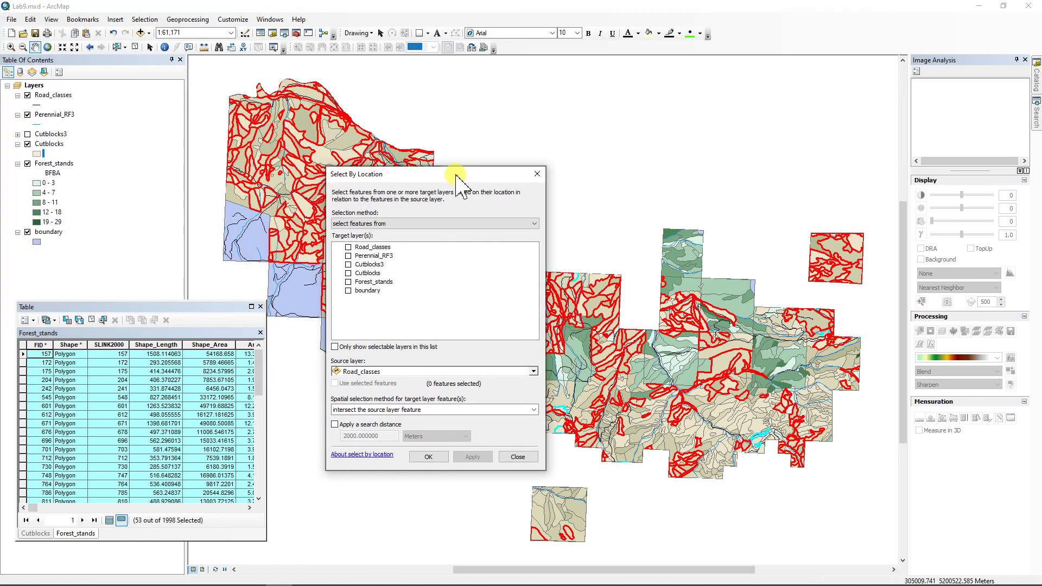
{"action": "left_click", "coordinate": [536, 225]}
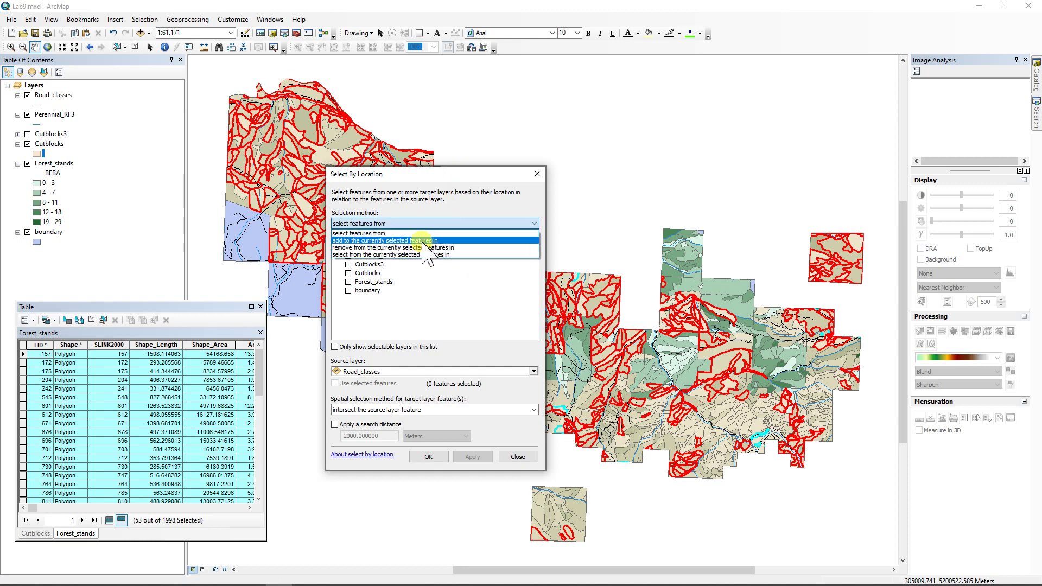
{"action": "left_click", "coordinate": [403, 247]}
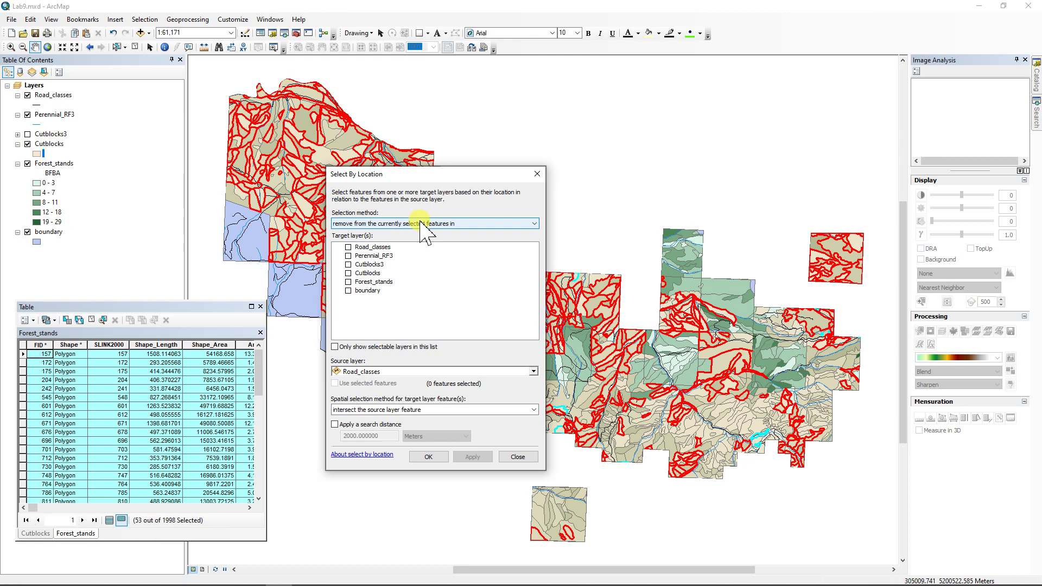
{"action": "left_click", "coordinate": [360, 273]}
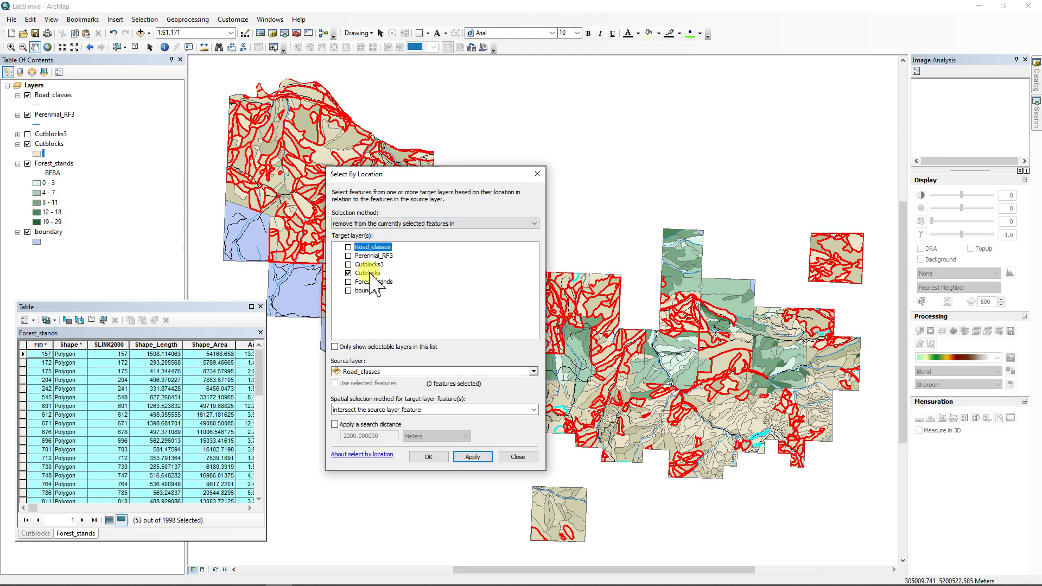
Remove Cutblocks that touch the boundary of the selected Forest_stands features from the current selection, and check the Cutblocks table
{"action": "left_click", "coordinate": [527, 369]}
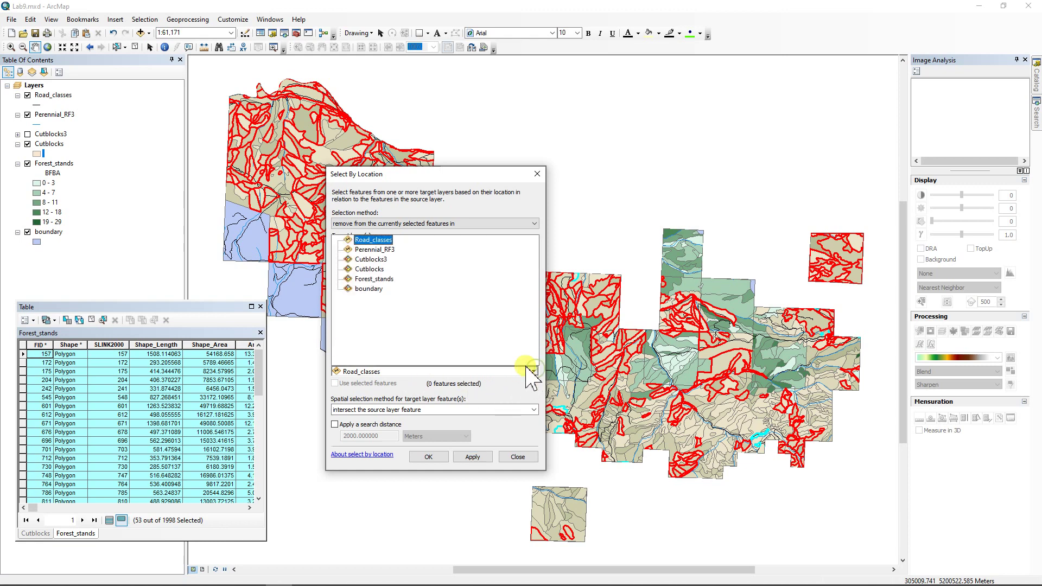
{"action": "left_click", "coordinate": [381, 279]}
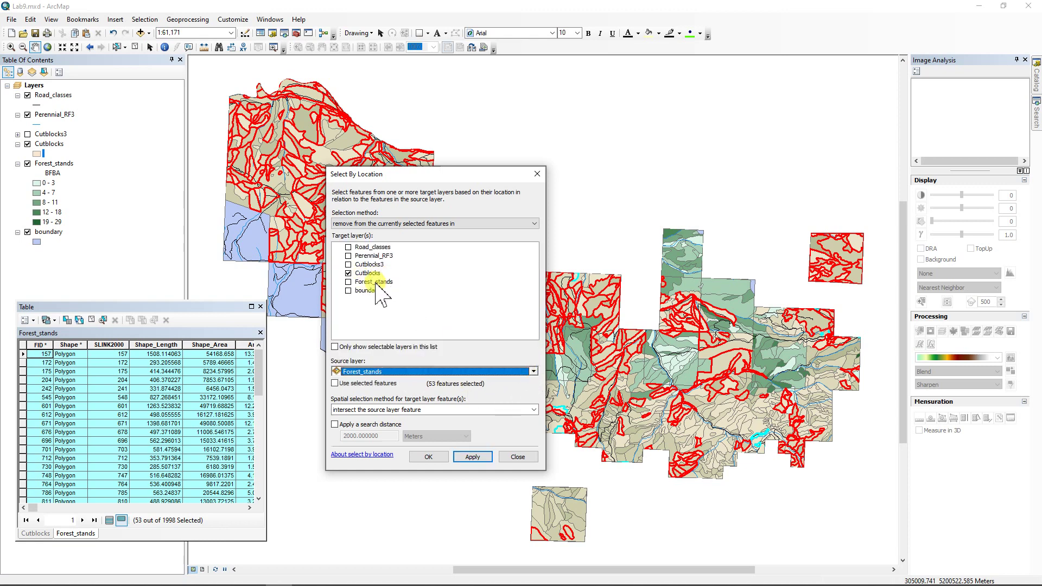
{"action": "left_click", "coordinate": [334, 383]}
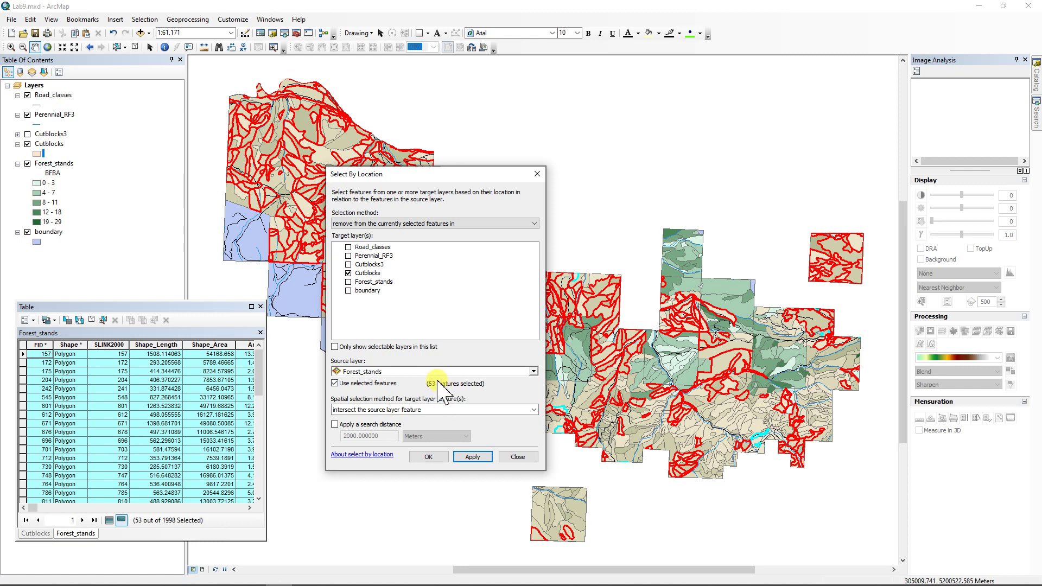
{"action": "left_click", "coordinate": [534, 410]}
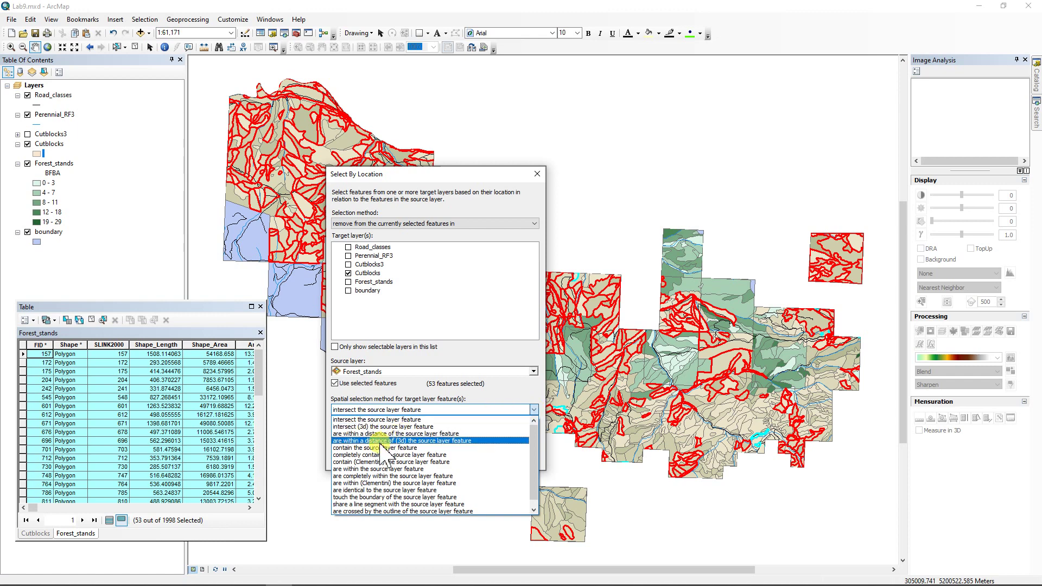
{"action": "left_click", "coordinate": [380, 497]}
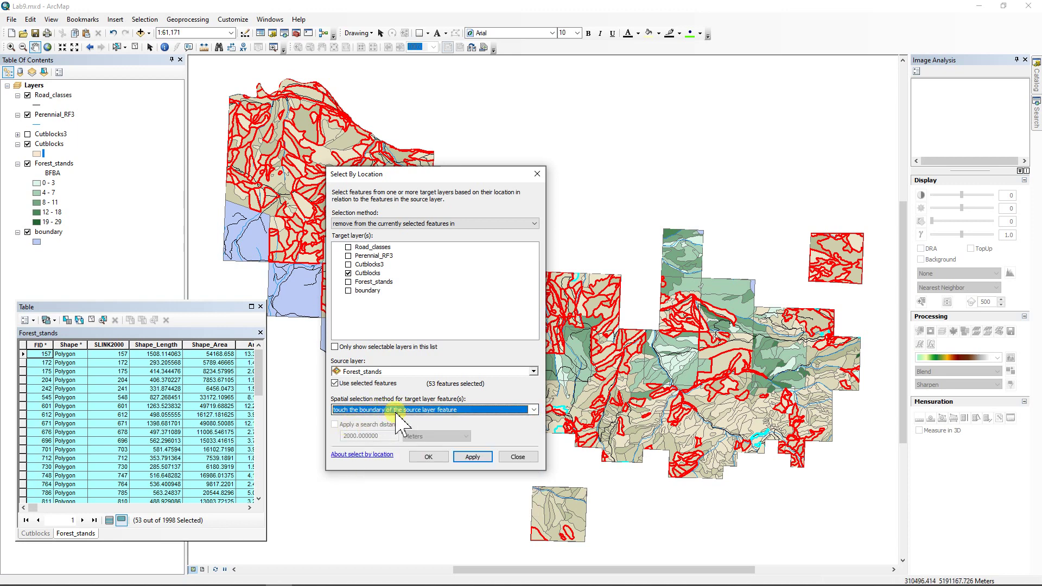
{"action": "left_click", "coordinate": [471, 458]}
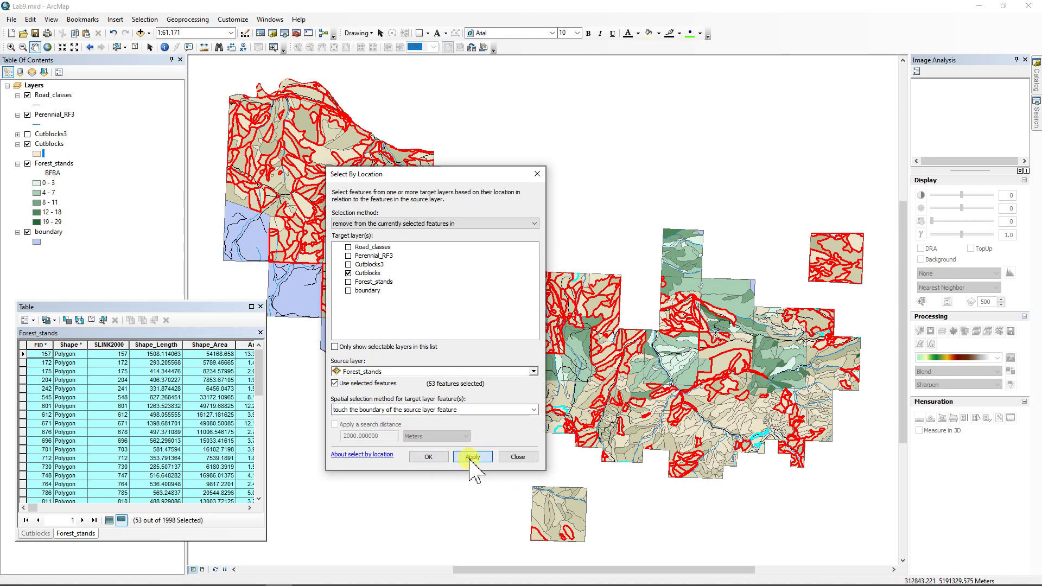
{"action": "left_click", "coordinate": [36, 533]}
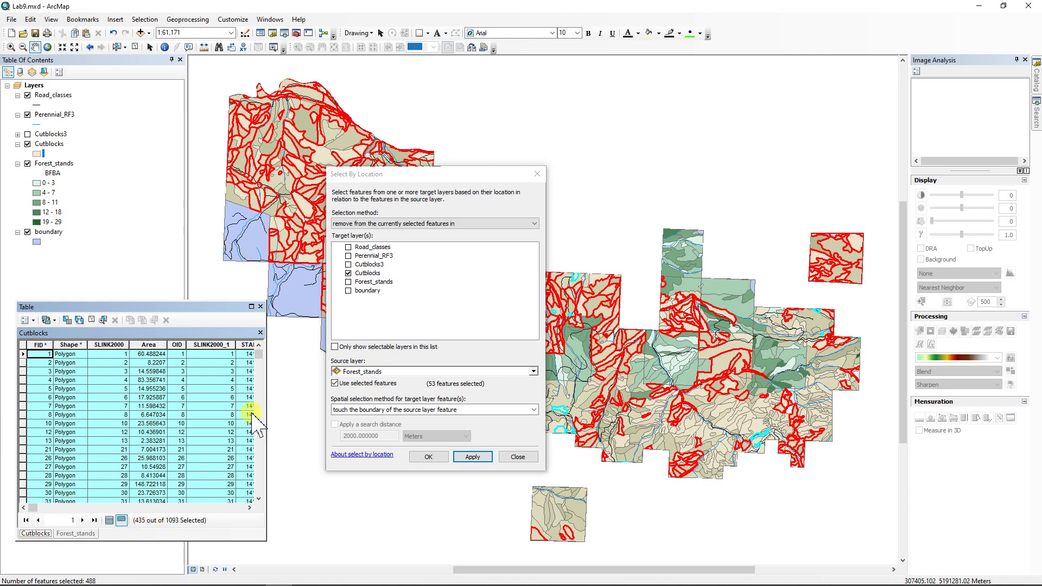
{"action": "left_click", "coordinate": [428, 457]}
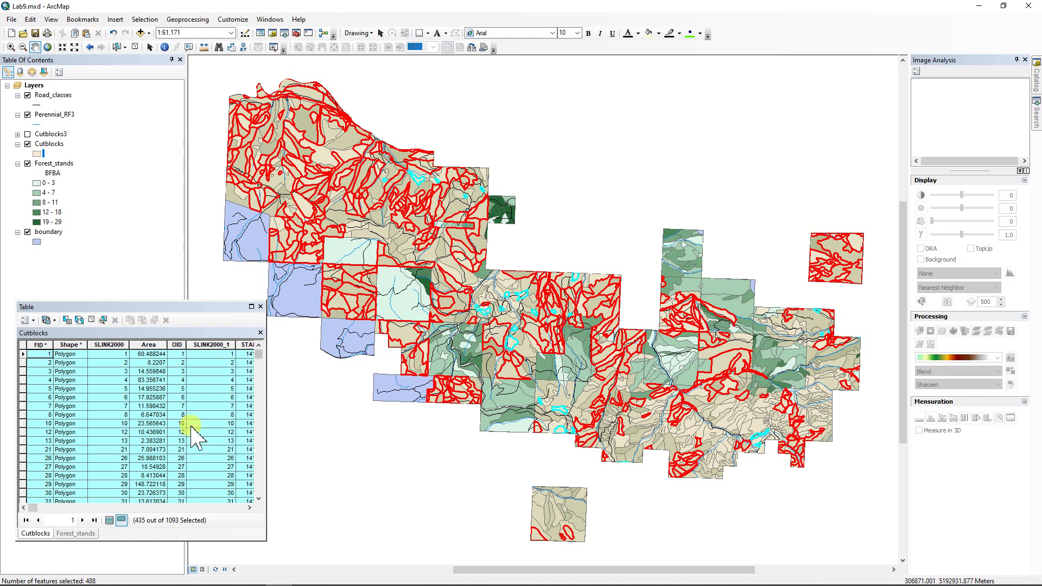
Export the selected Cutblocks to Lubrecht_Data as Cutblocks4, add it to the map, and hide and collapse the new layer
{"action": "right_click", "coordinate": [49, 145]}
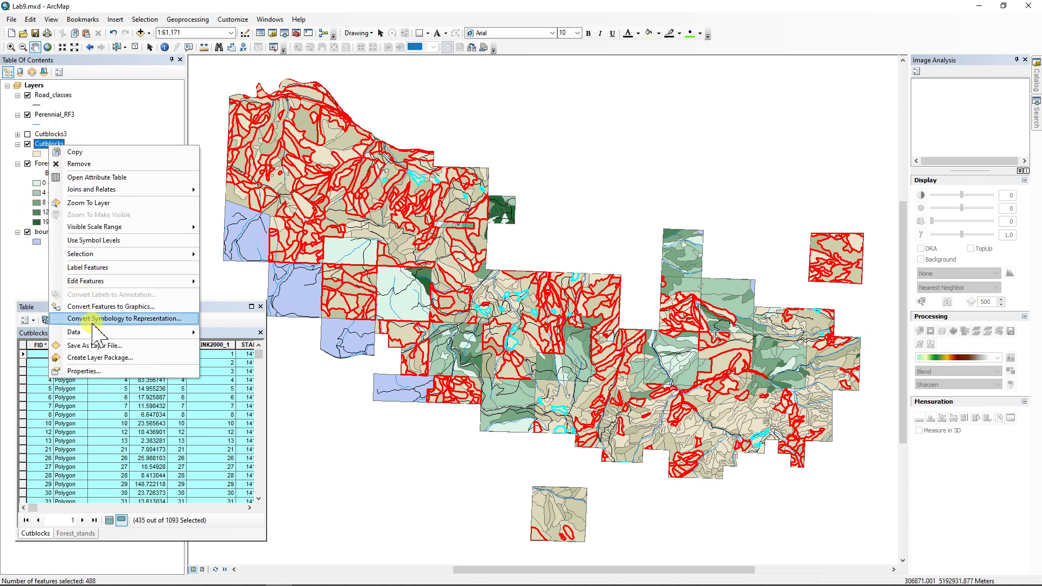
{"action": "mouse_move", "coordinate": [101, 333]}
{"action": "left_click", "coordinate": [230, 346]}
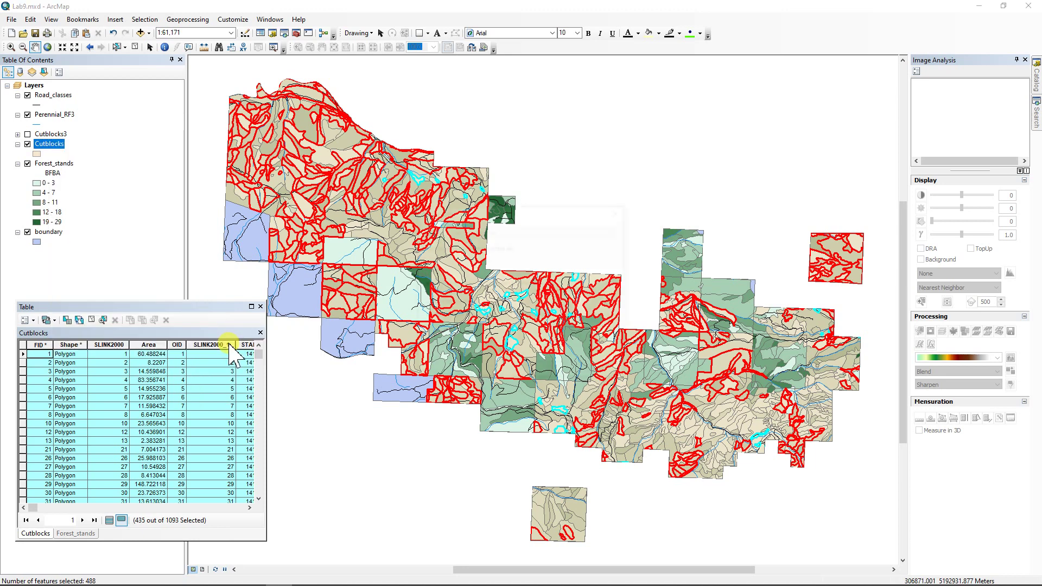
{"action": "left_click", "coordinate": [613, 316]}
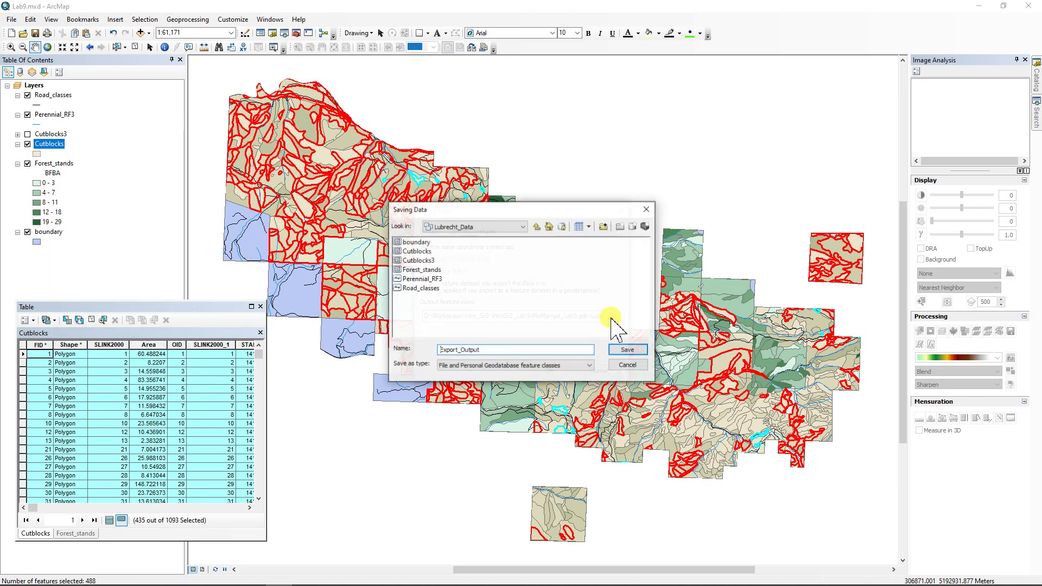
{"action": "left_click", "coordinate": [425, 253]}
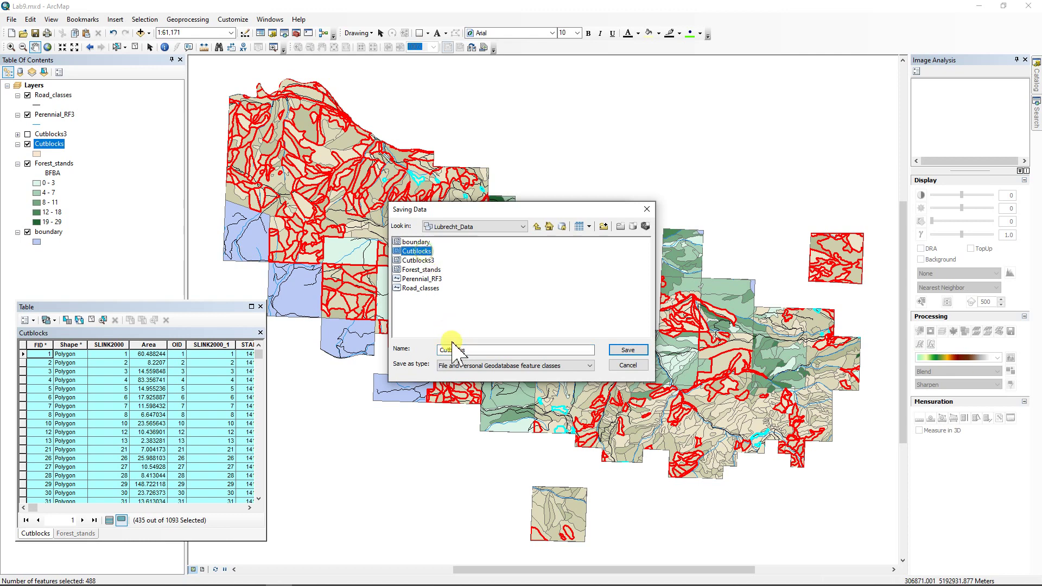
{"action": "left_click", "coordinate": [469, 350]}
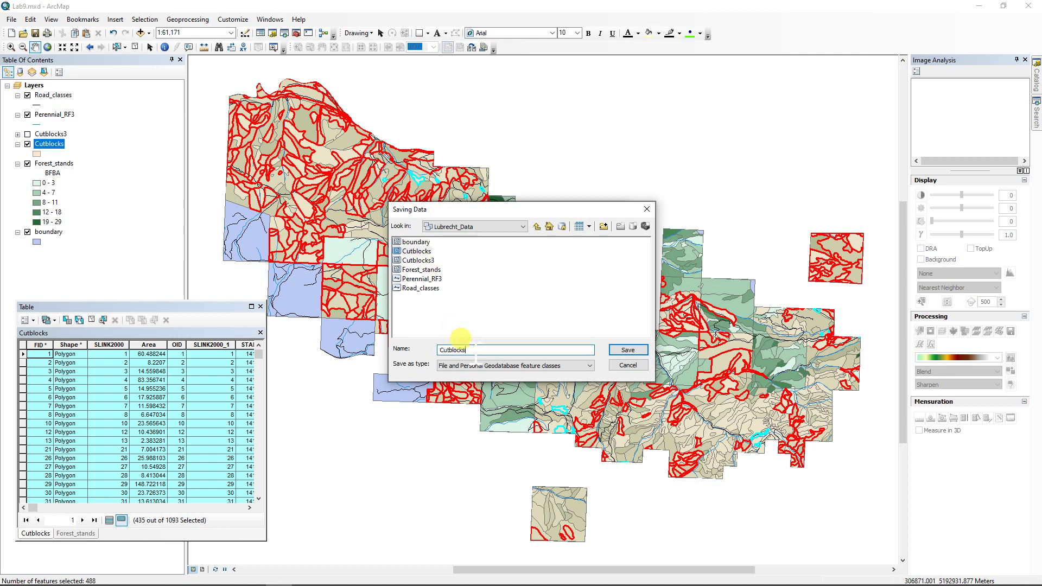
{"action": "type", "text": "4"}
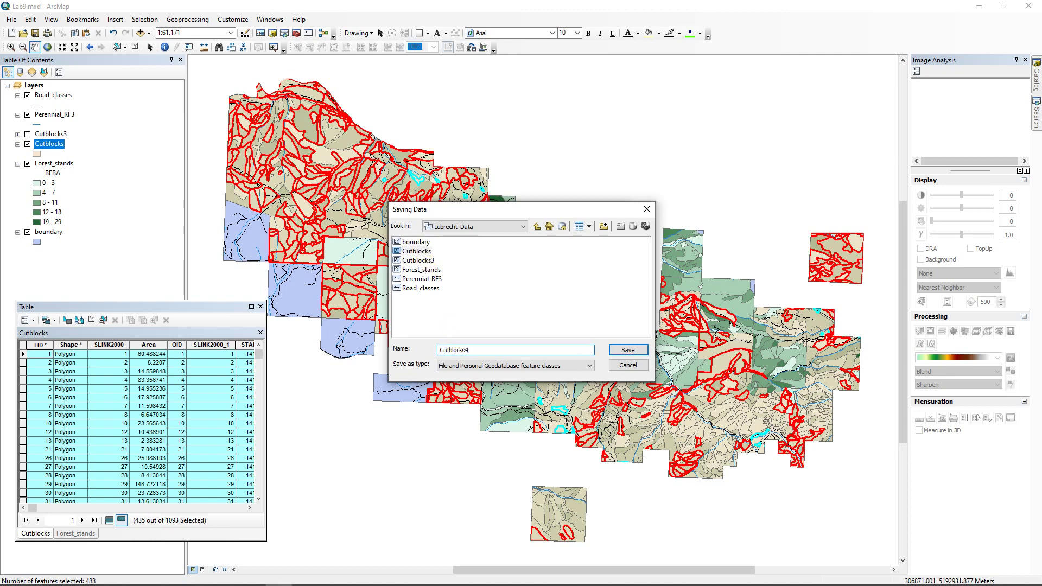
{"action": "left_click", "coordinate": [628, 350]}
{"action": "left_click", "coordinate": [563, 373]}
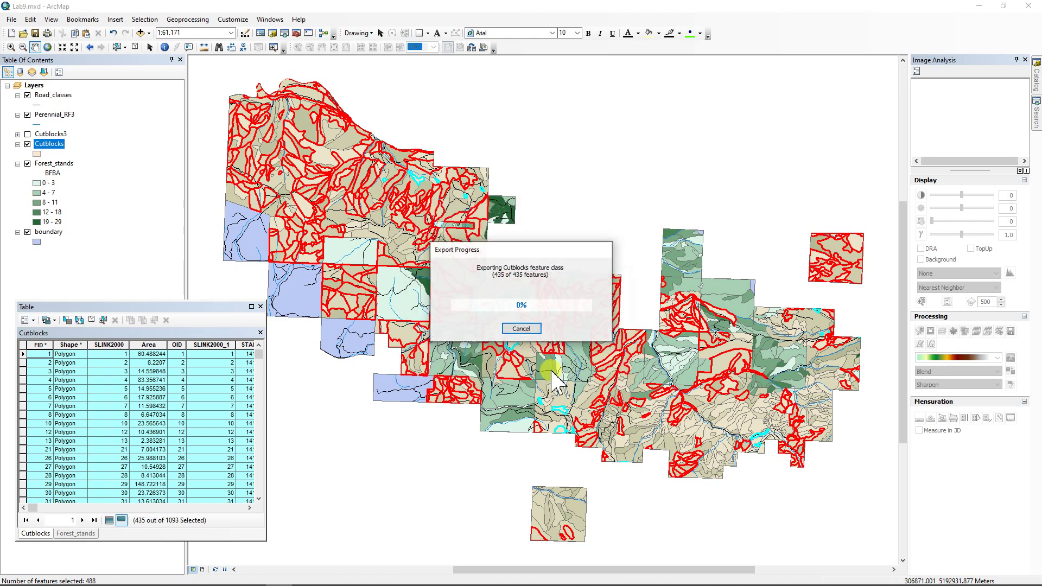
{"action": "left_click", "coordinate": [563, 338]}
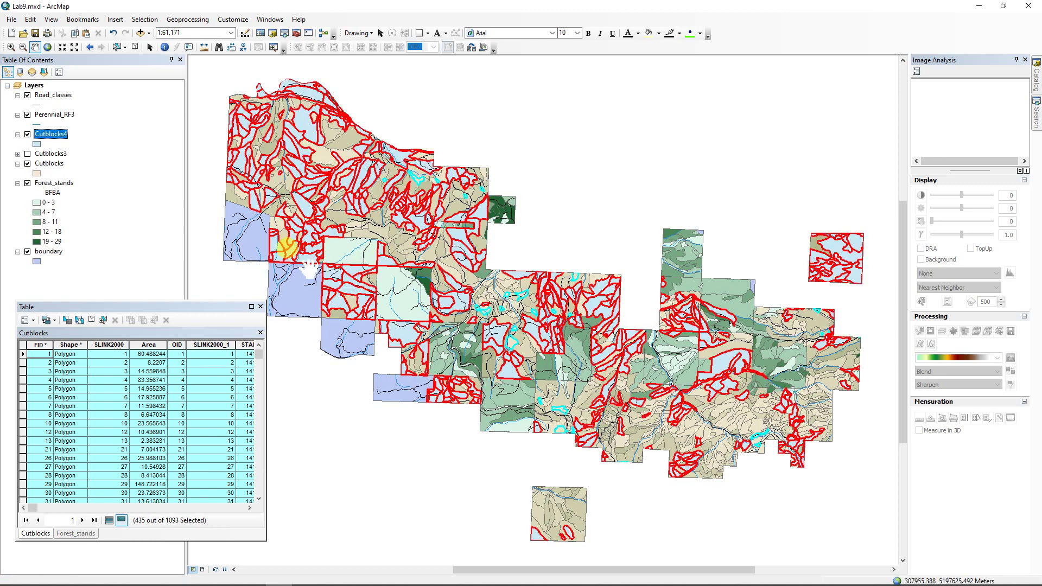
{"action": "left_click", "coordinate": [27, 134]}
{"action": "left_click", "coordinate": [18, 134]}
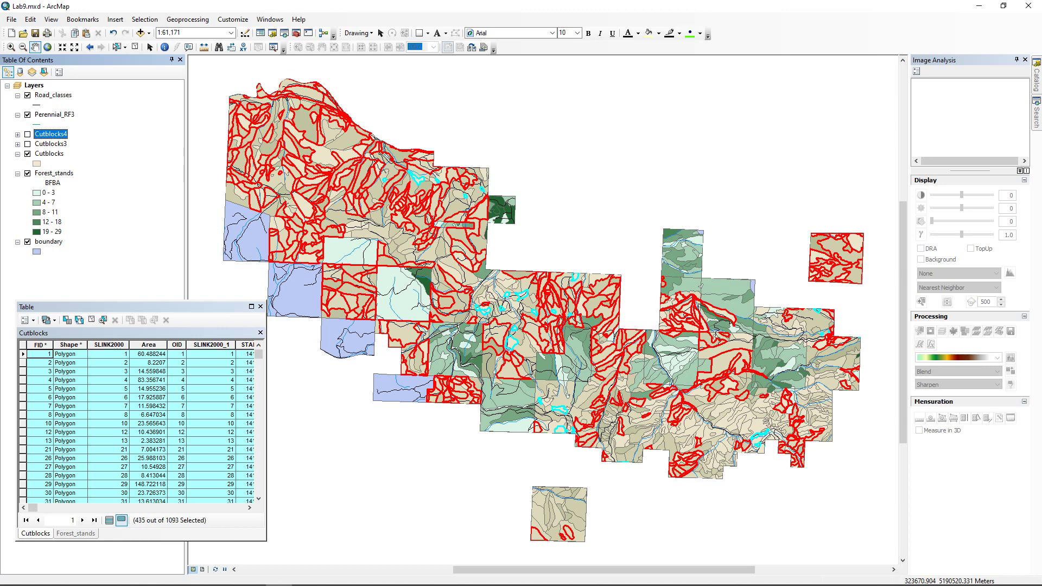
Clear the previous attribute selection expression for Forest_stands and consult the STAND_AGE codes in Lubrecht_inventory.pdf
{"action": "left_click", "coordinate": [90, 533]}
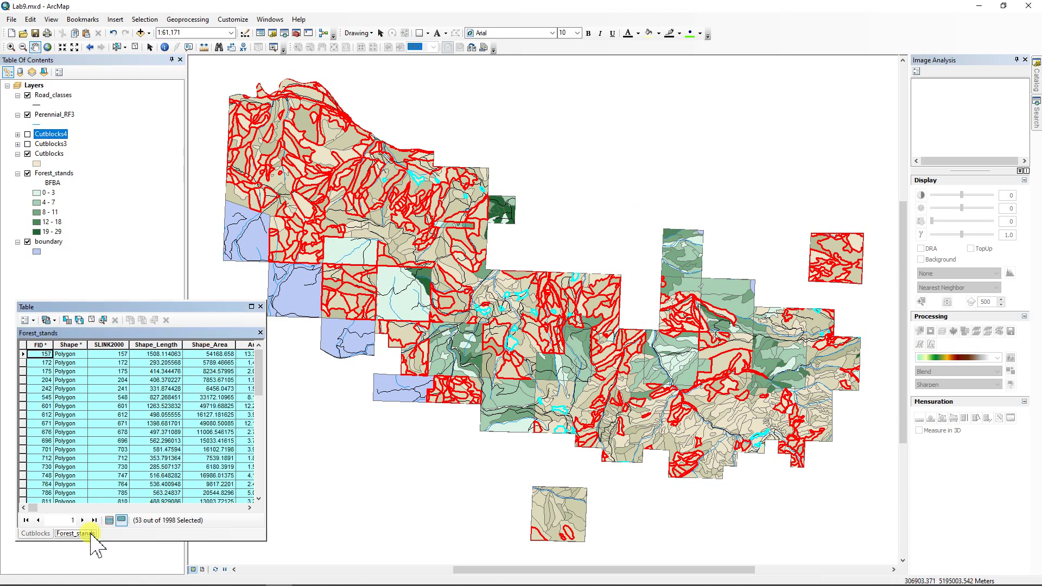
{"action": "left_click", "coordinate": [25, 320]}
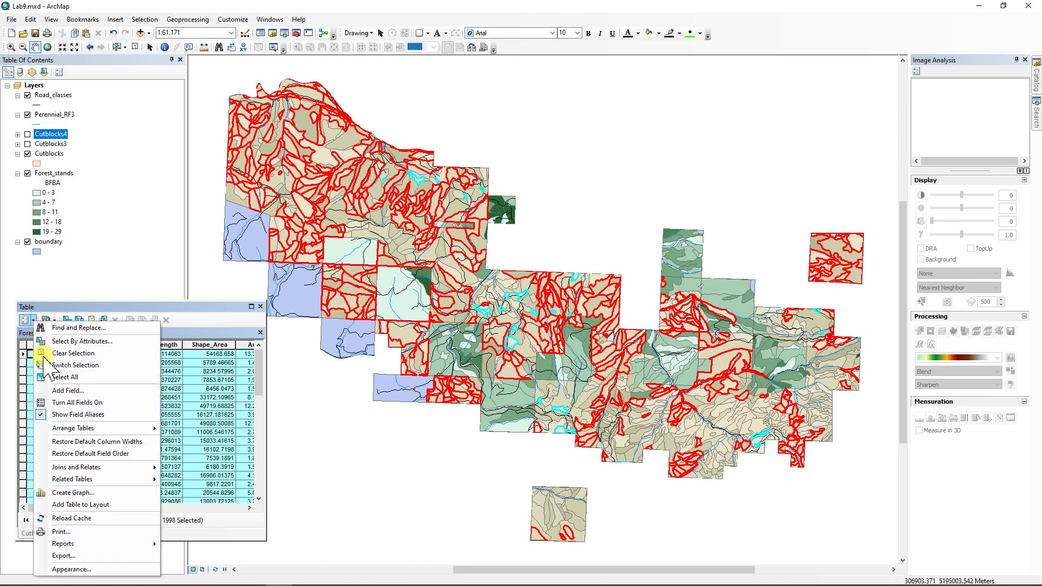
{"action": "left_click", "coordinate": [76, 341]}
{"action": "left_click", "coordinate": [77, 222]}
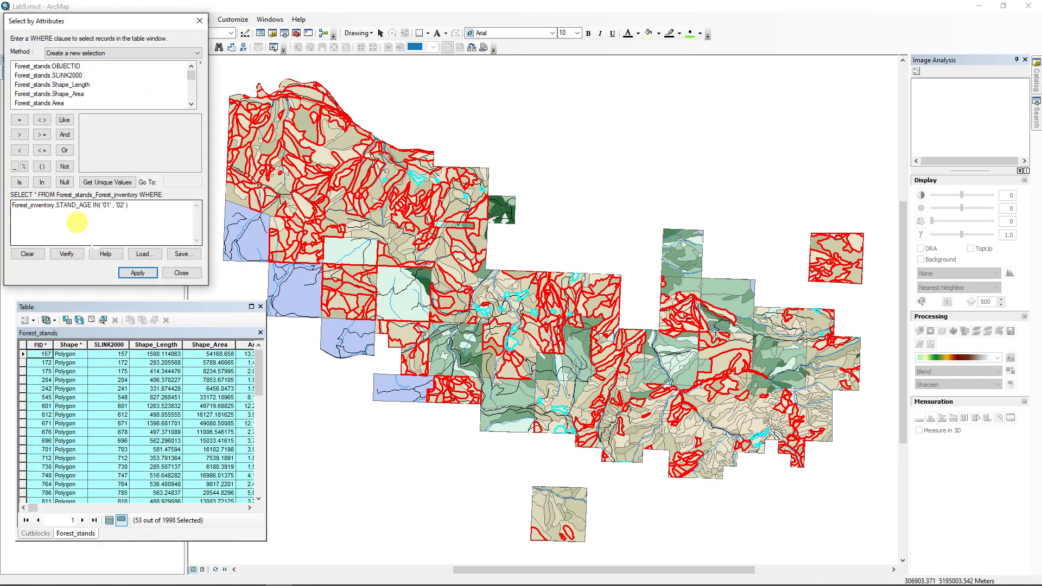
{"action": "left_click", "coordinate": [42, 255]}
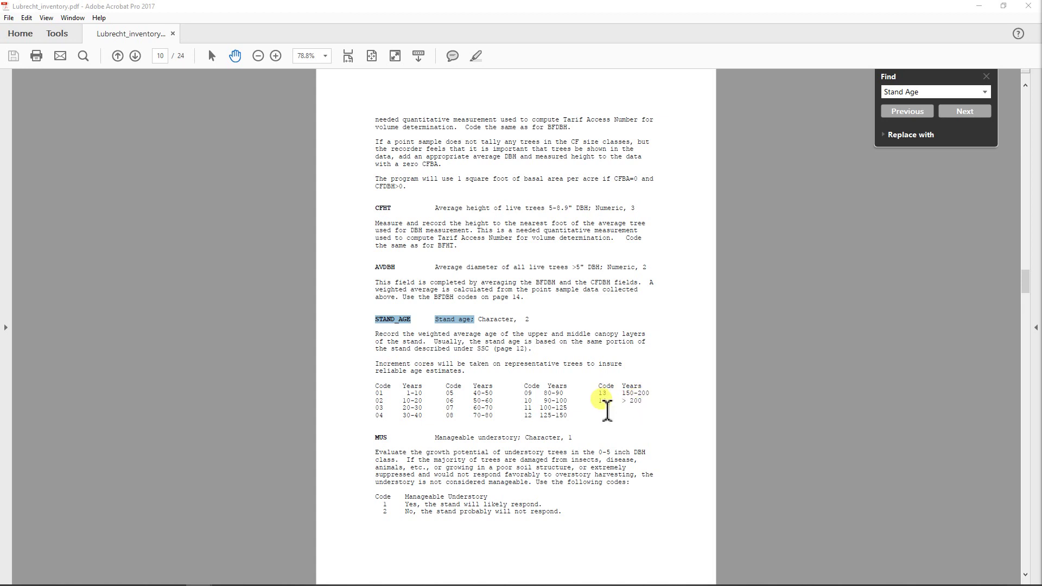
{"action": "left_click", "coordinate": [979, 6]}
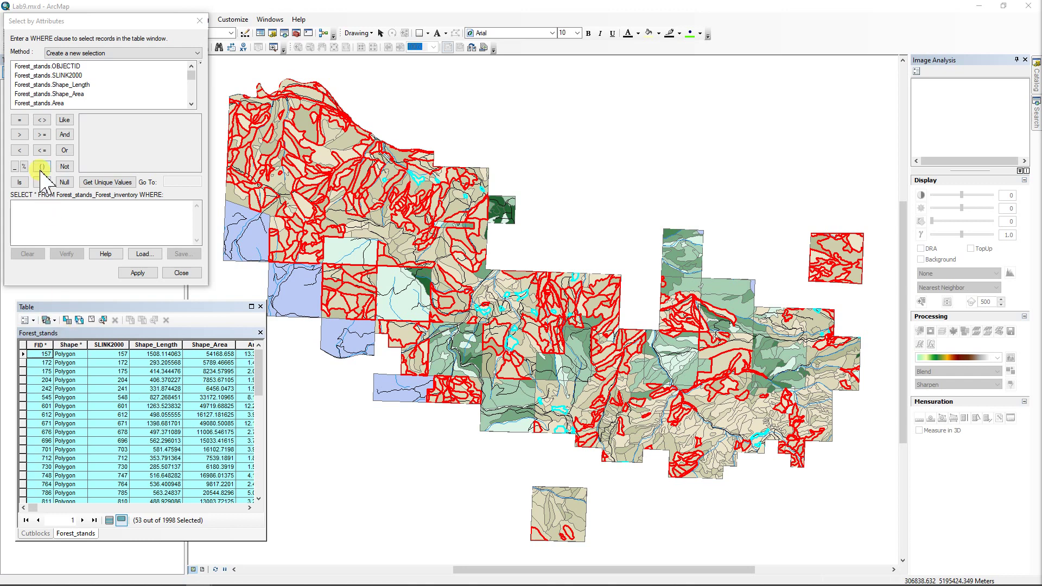
Build and apply the selection expression Forest_inventory.STAND_AGE IN( '13' , '14' ) on the Forest_stands table
{"action": "left_click_drag", "start_coordinate": [190, 74], "coordinate": [190, 83]}
{"action": "left_click", "coordinate": [81, 66]}
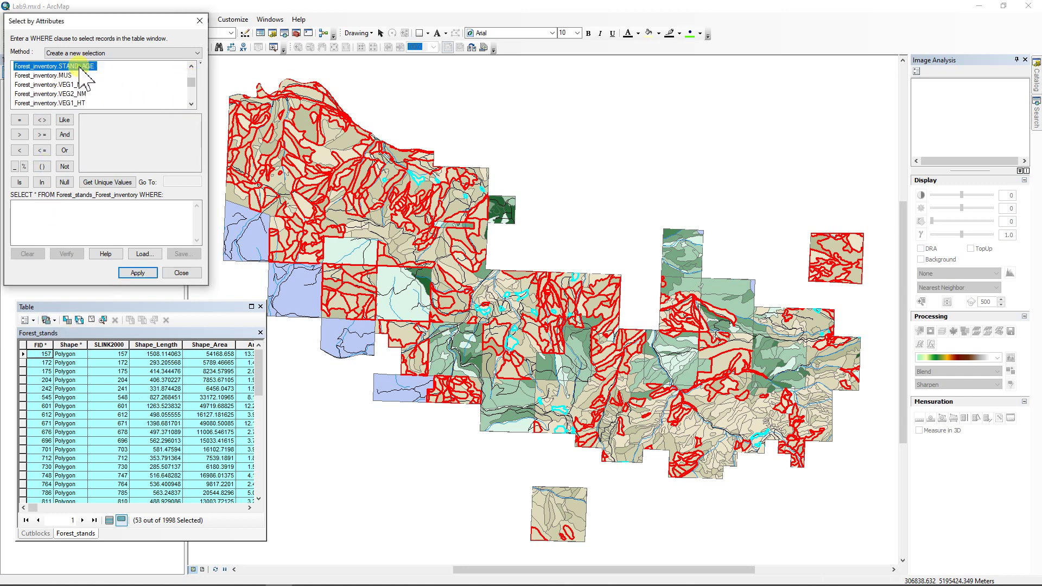
{"action": "double_click", "coordinate": [80, 66]}
{"action": "left_click", "coordinate": [42, 181]}
{"action": "left_click", "coordinate": [42, 166]}
{"action": "left_click", "coordinate": [95, 182]}
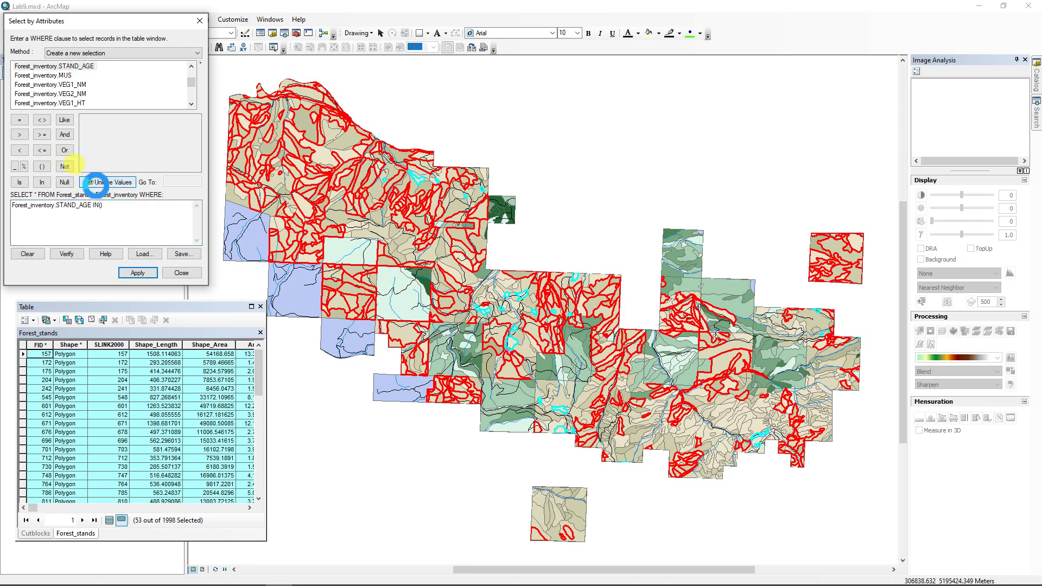
{"action": "left_click_drag", "start_coordinate": [197, 128], "coordinate": [199, 160]}
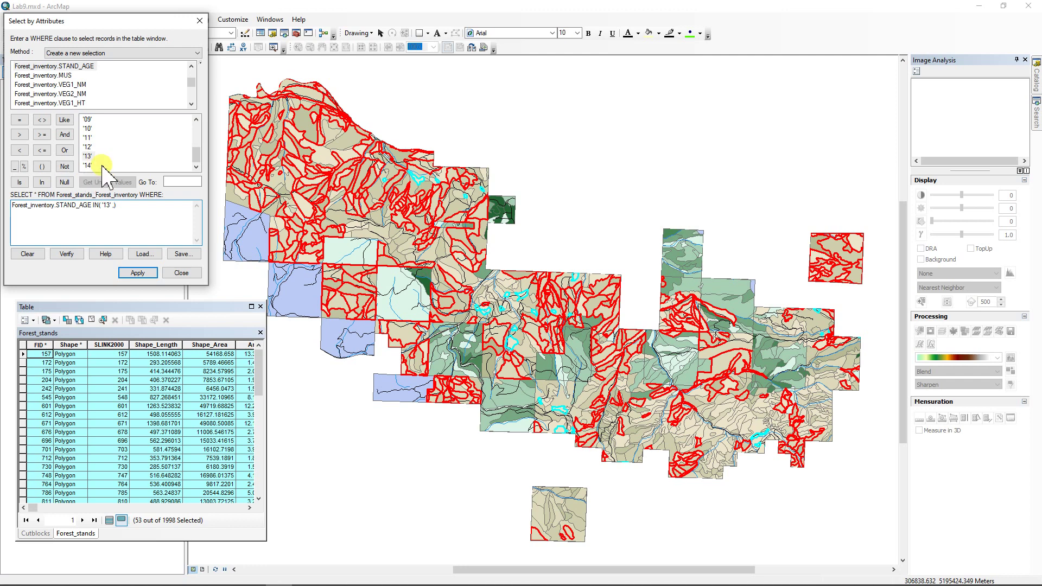
{"action": "type", "text": ","}
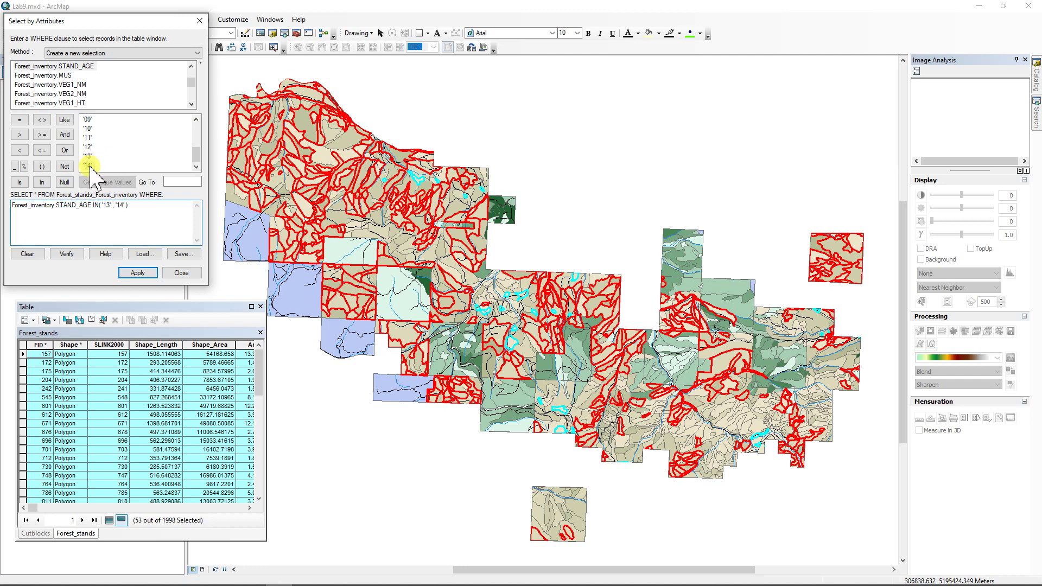
{"action": "left_click", "coordinate": [137, 273]}
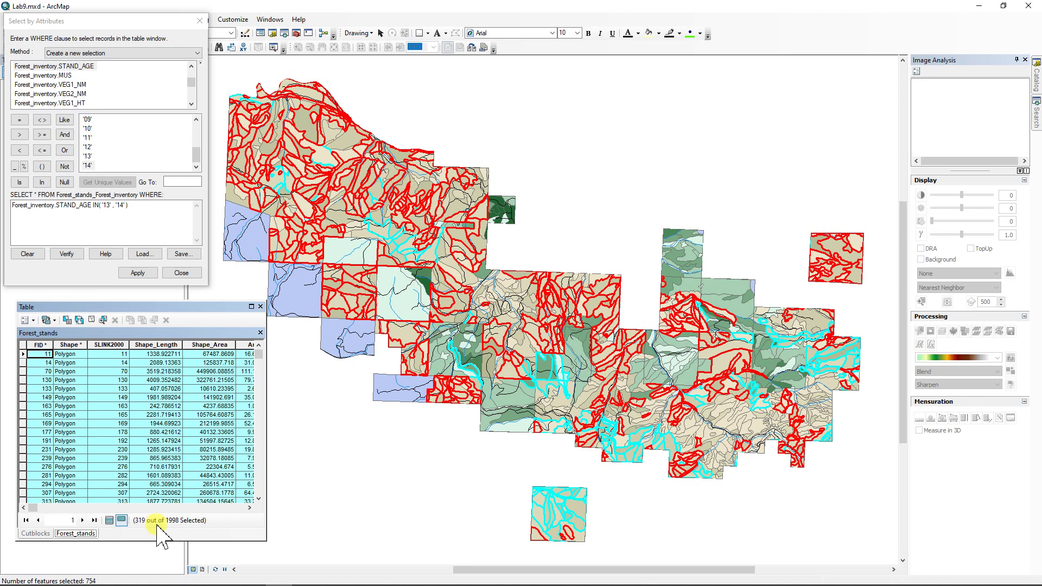
{"action": "left_click", "coordinate": [182, 273]}
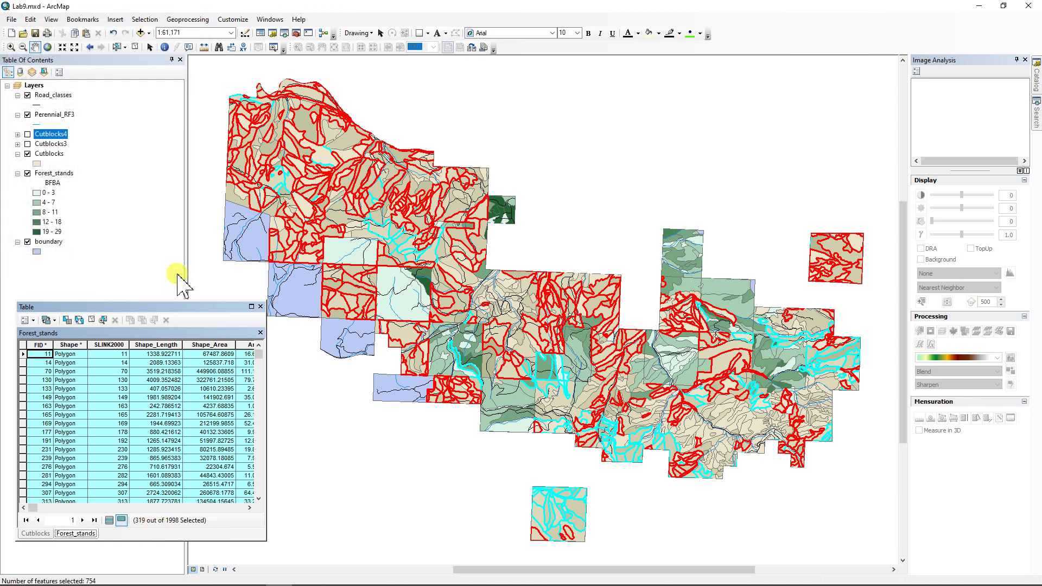
Remove Cutblocks within a distance of 250 meters of the selected Forest_stands features from the current Cutblocks selection
{"action": "left_click", "coordinate": [35, 533]}
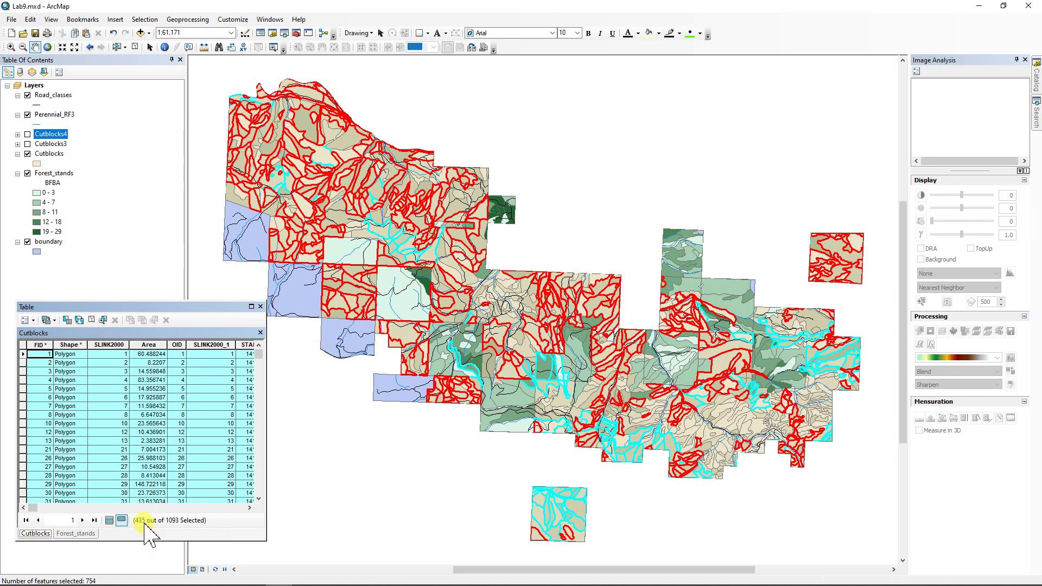
{"action": "left_click", "coordinate": [144, 19]}
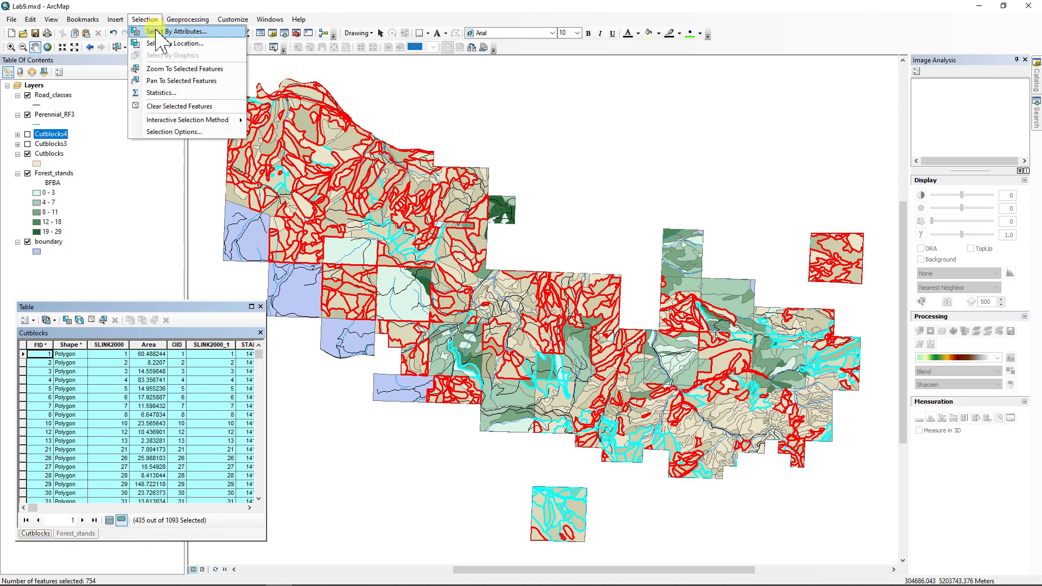
{"action": "left_click", "coordinate": [163, 43]}
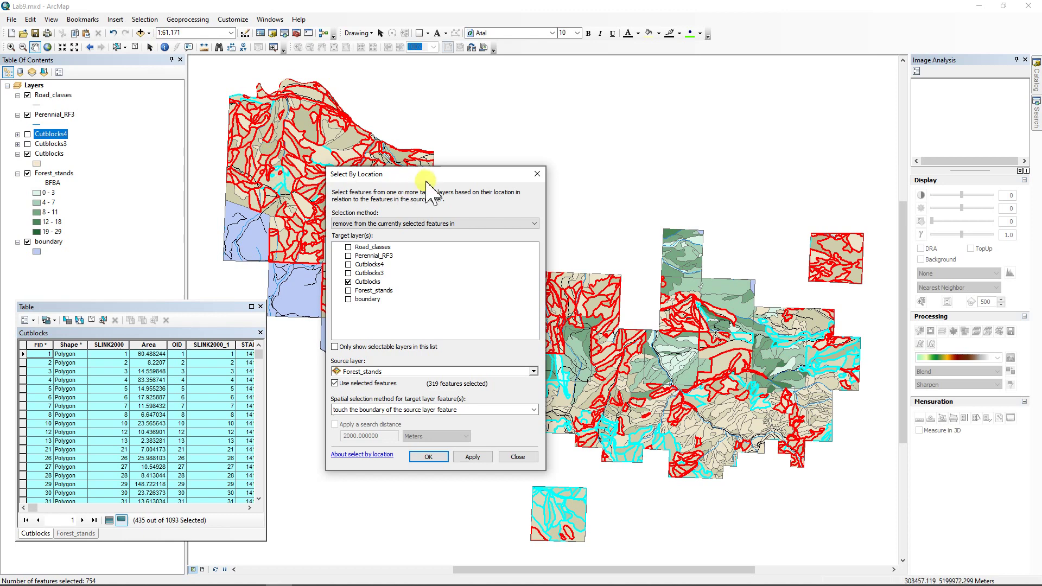
{"action": "left_click_drag", "start_coordinate": [426, 180], "coordinate": [554, 182]}
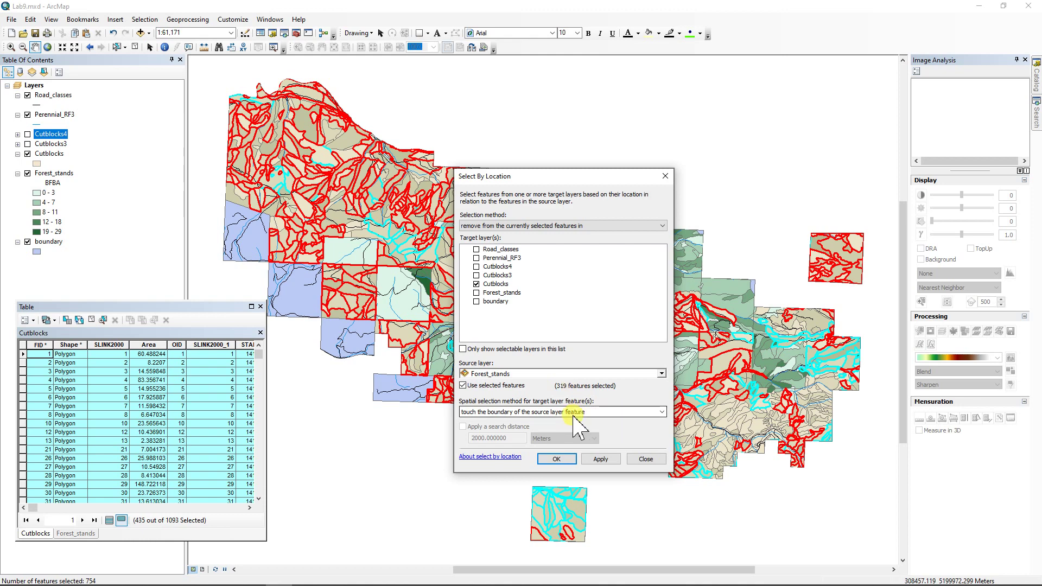
{"action": "left_click", "coordinate": [662, 412]}
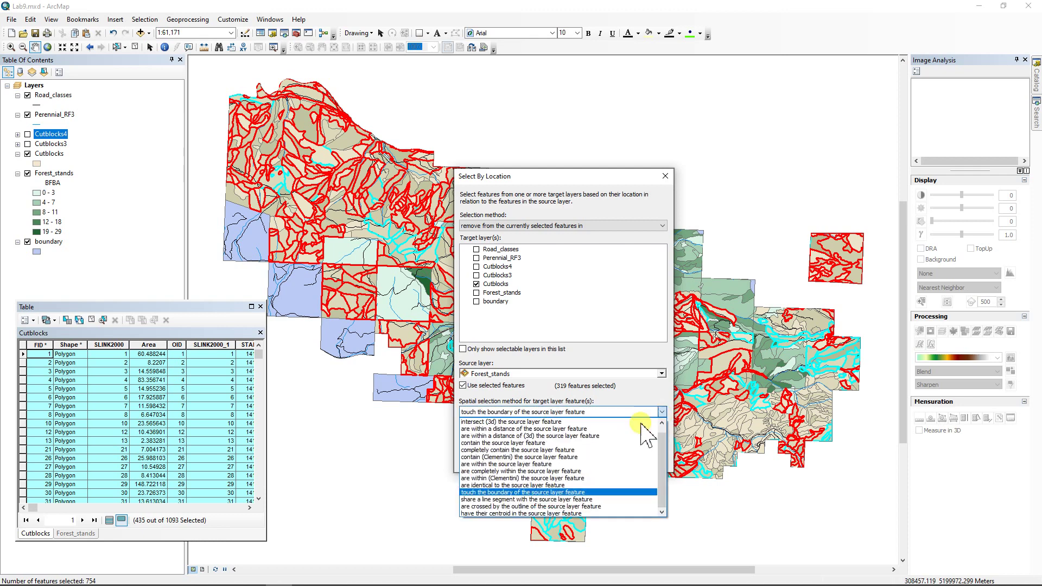
{"action": "left_click", "coordinate": [496, 429]}
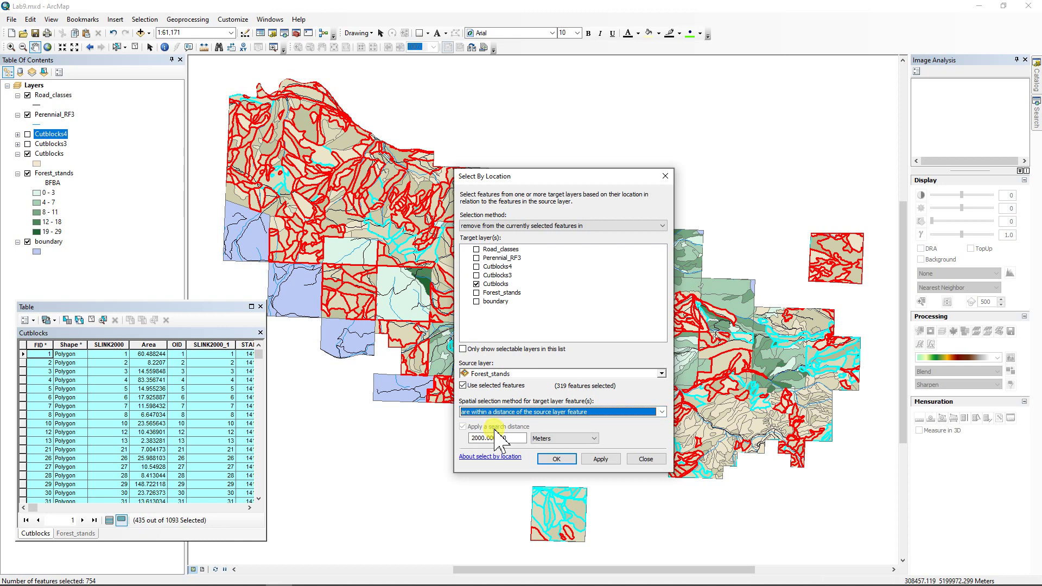
{"action": "double_click", "coordinate": [505, 438]}
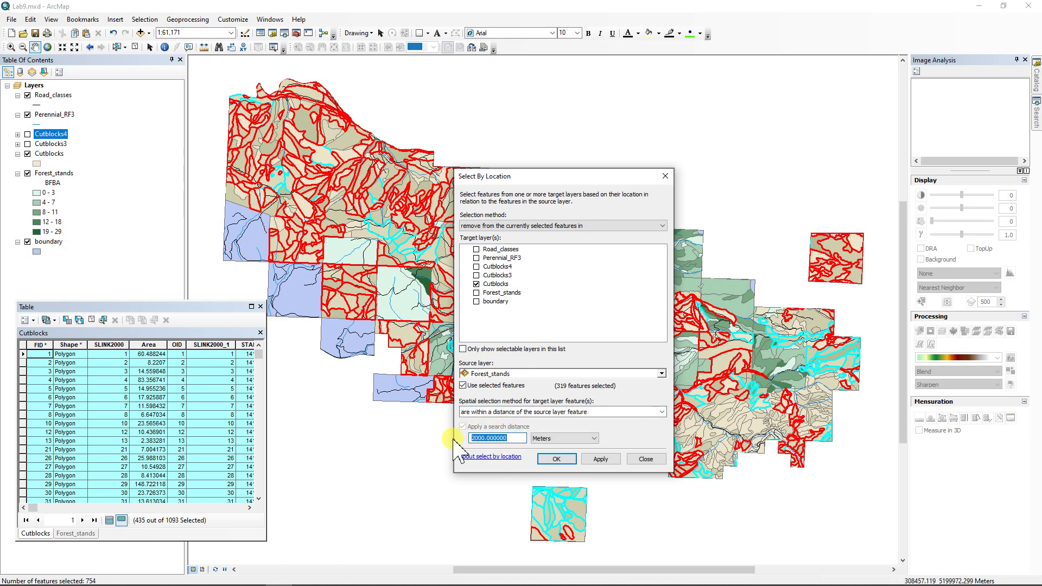
{"action": "type", "text": "250"}
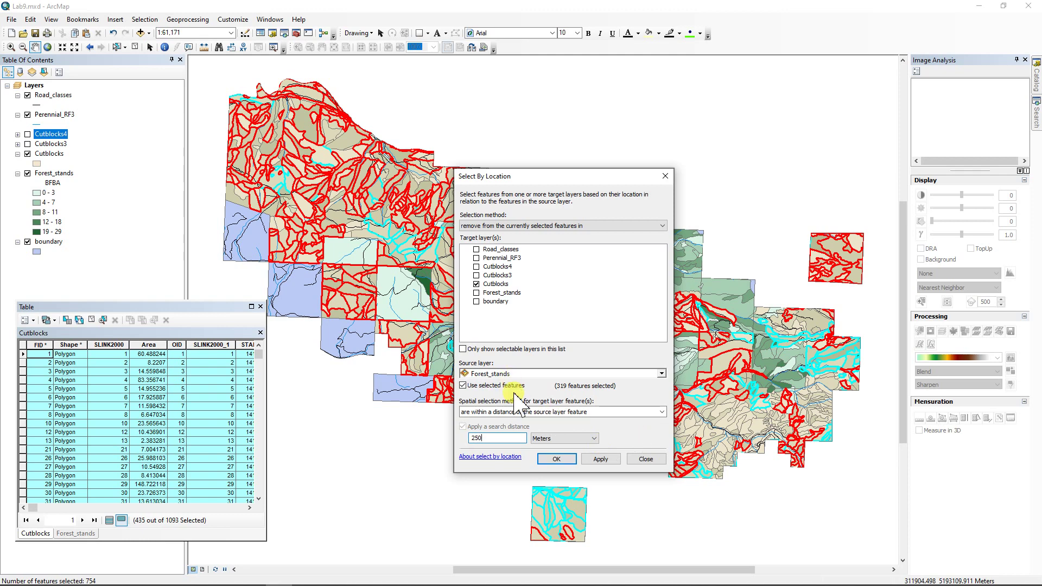
{"action": "left_click", "coordinate": [565, 460]}
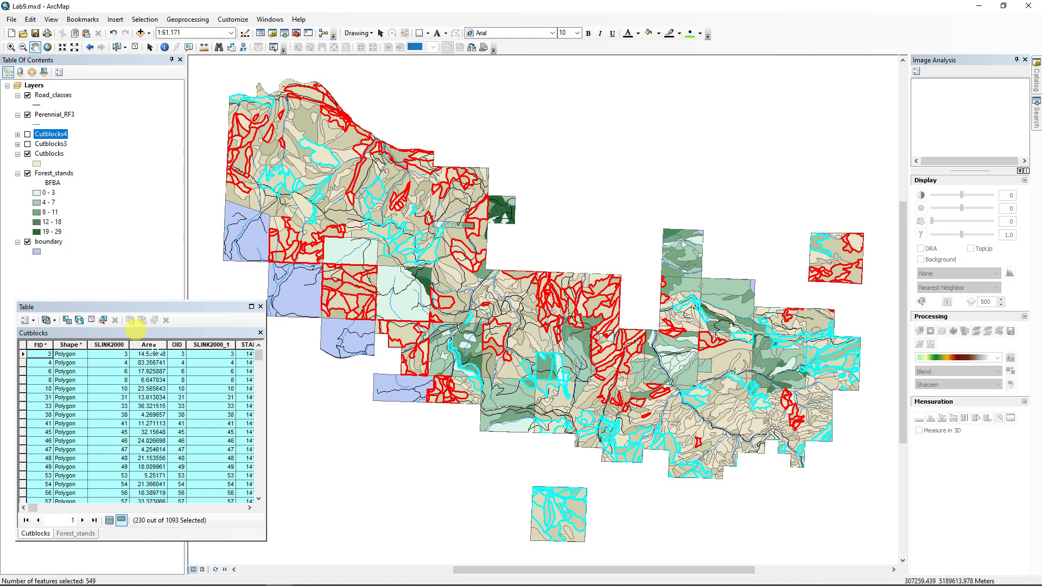
Check the selection statistics of the Area field in the Cutblocks table
{"action": "right_click", "coordinate": [146, 344]}
{"action": "left_click", "coordinate": [186, 406]}
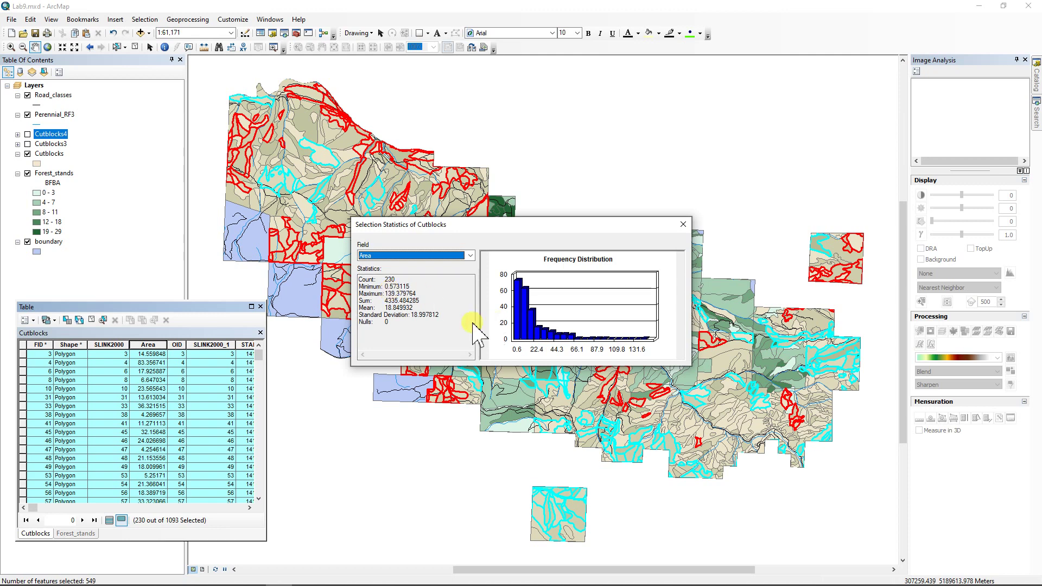
{"action": "left_click", "coordinate": [684, 224]}
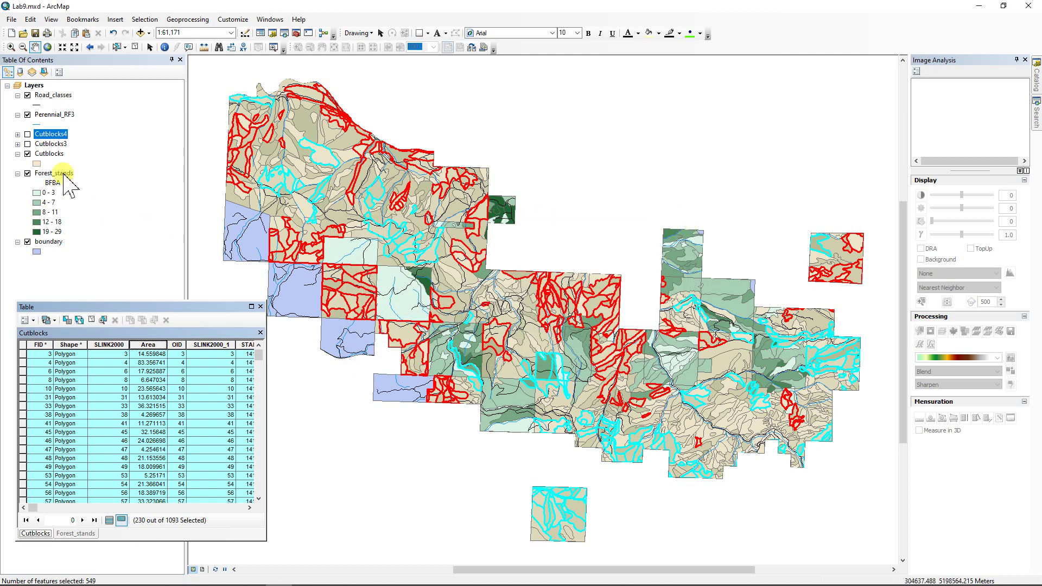
Export the selected Cutblocks to Lubrecht_Data as Cutblocks6, add it to the map, and hide and collapse the new layer
{"action": "right_click", "coordinate": [49, 153]}
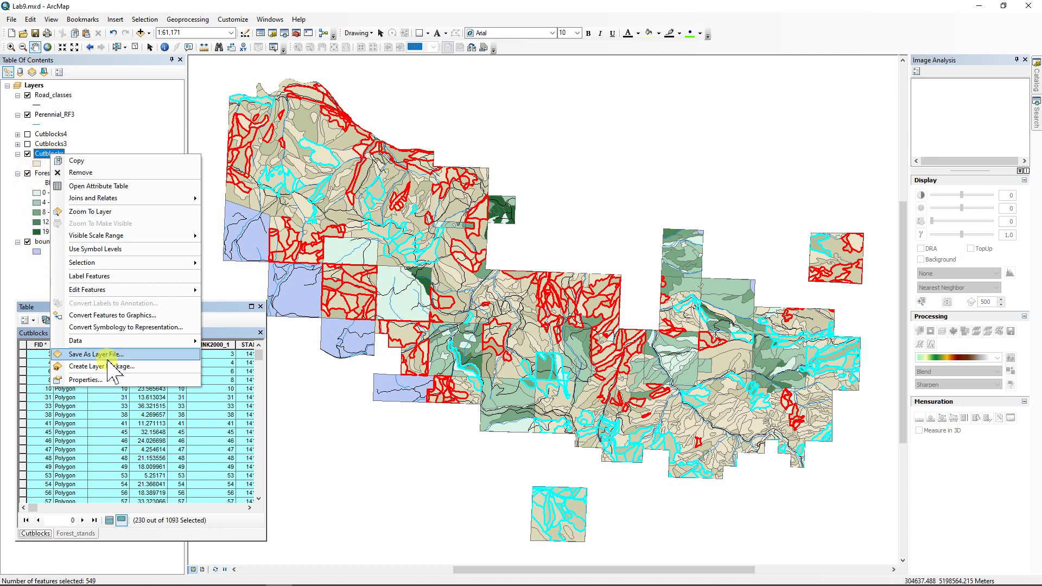
{"action": "left_click", "coordinate": [243, 359]}
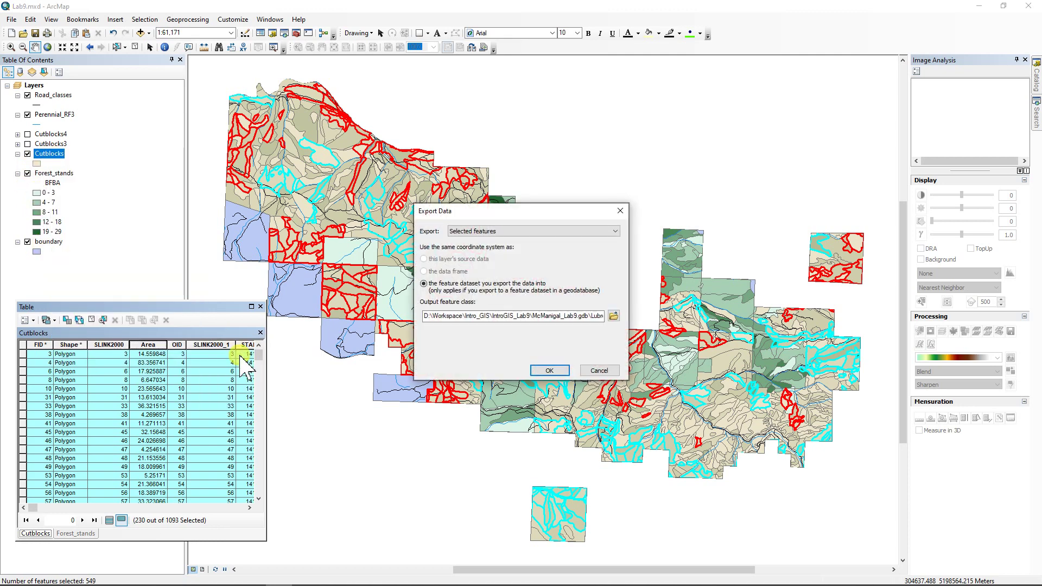
{"action": "left_click", "coordinate": [607, 318]}
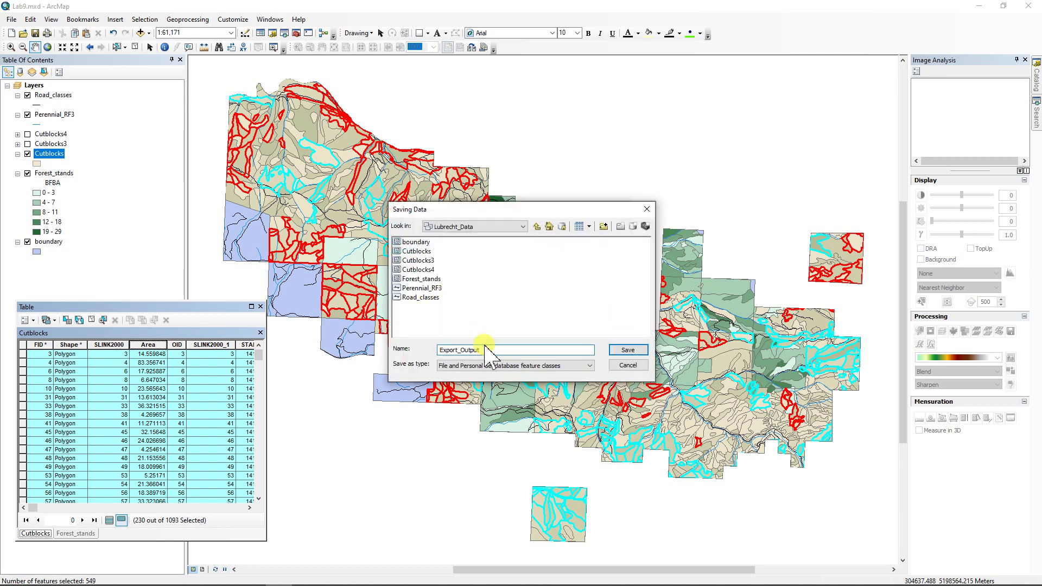
{"action": "left_click", "coordinate": [417, 250]}
{"action": "left_click", "coordinate": [469, 352]}
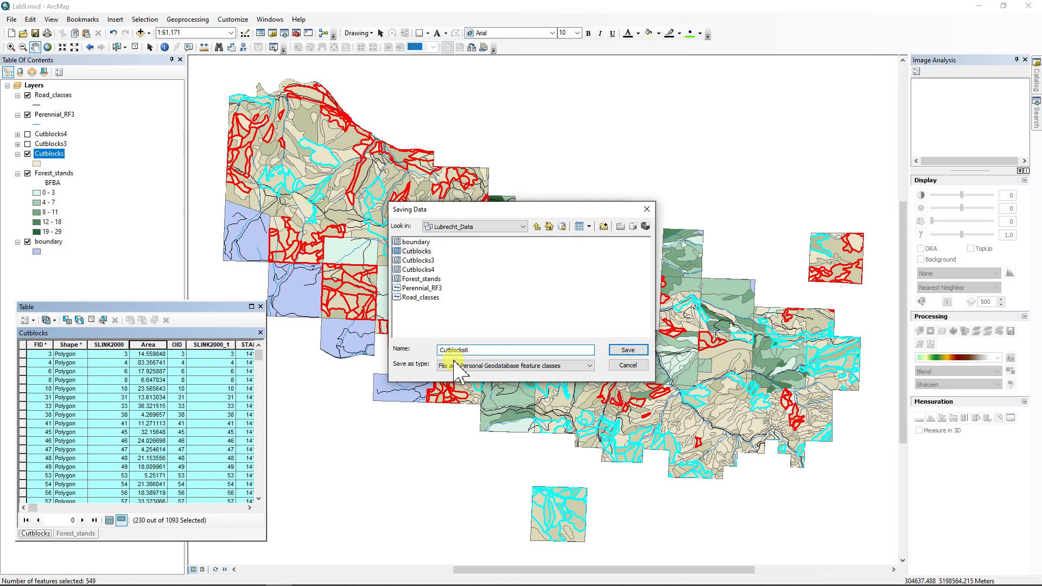
{"action": "type", "text": "6"}
{"action": "left_click", "coordinate": [628, 350]}
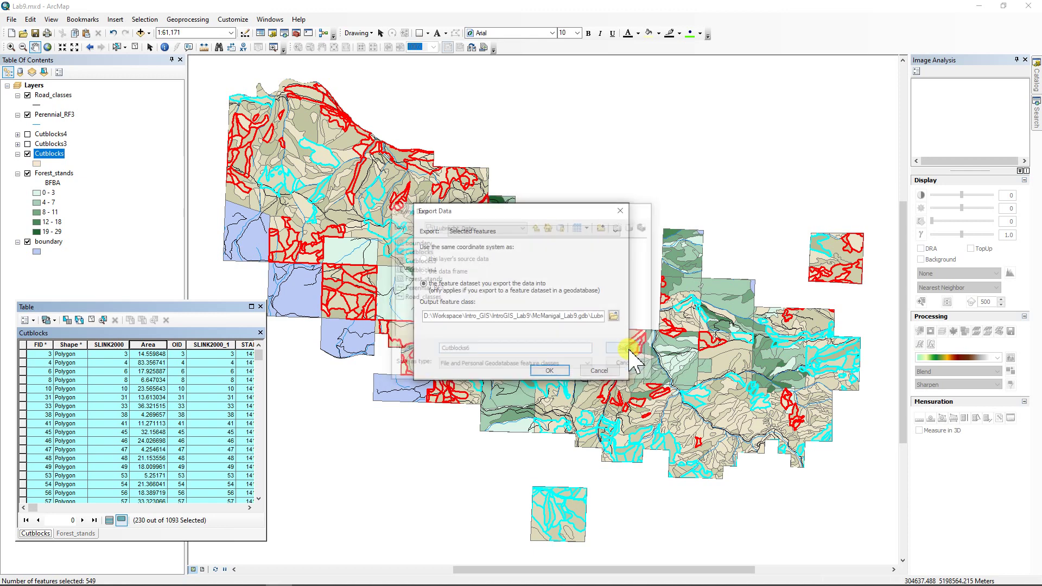
{"action": "left_click", "coordinate": [554, 373]}
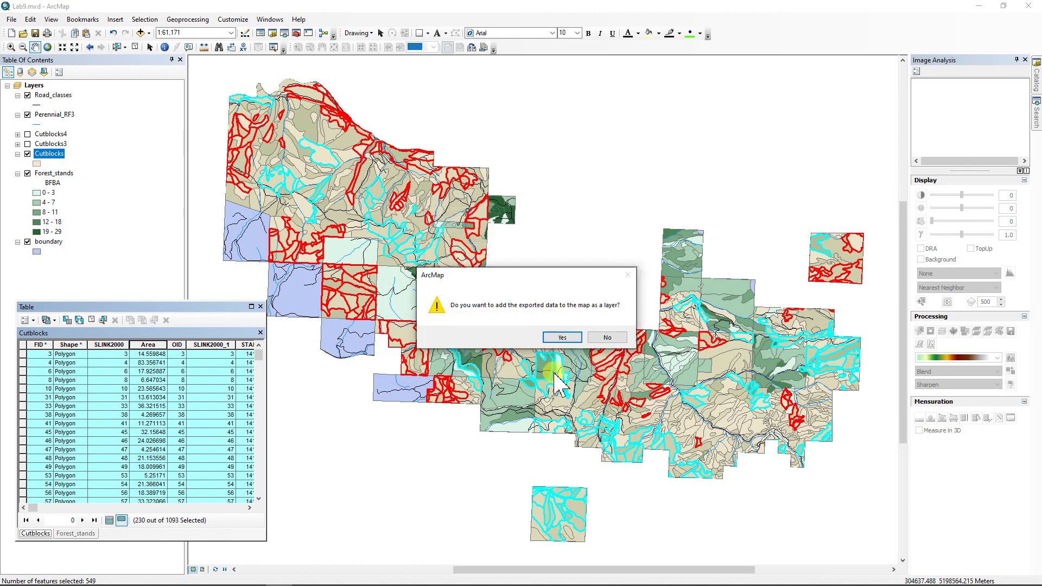
{"action": "left_click", "coordinate": [553, 338]}
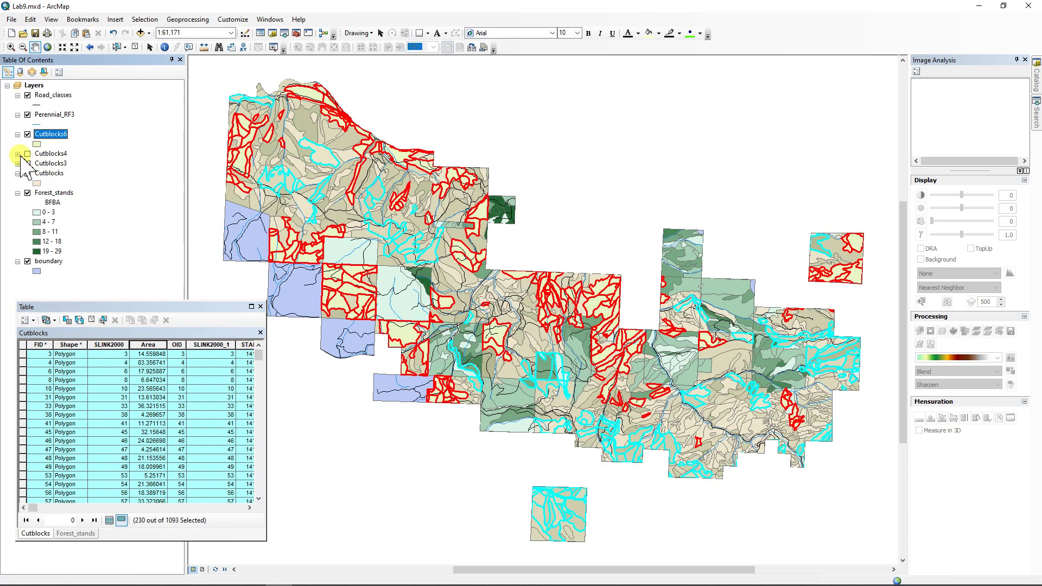
{"action": "left_click", "coordinate": [27, 134]}
{"action": "left_click", "coordinate": [18, 134]}
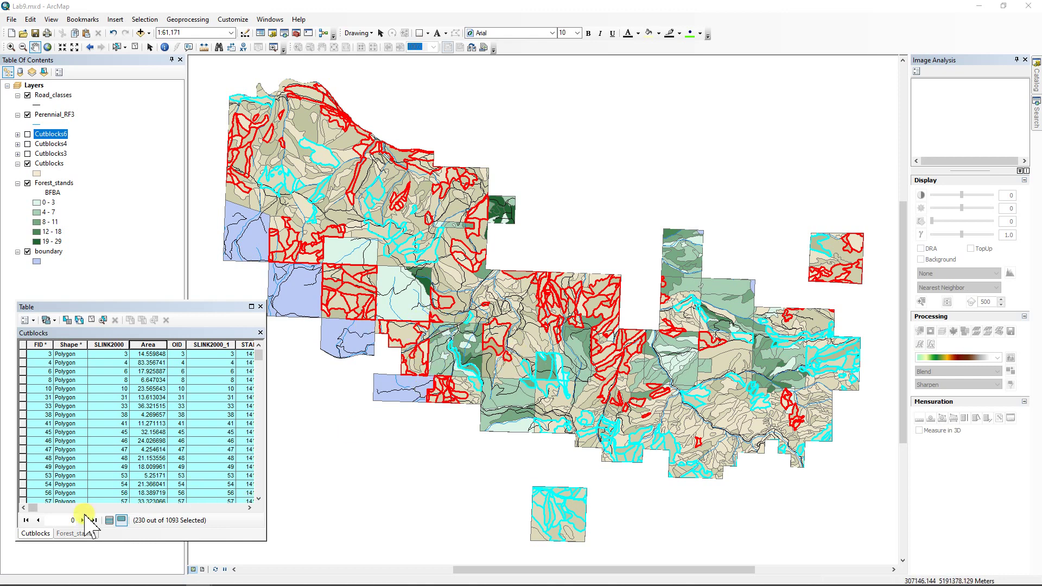
Clear the Forest_stands selection and close its attribute table
{"action": "left_click", "coordinate": [76, 534]}
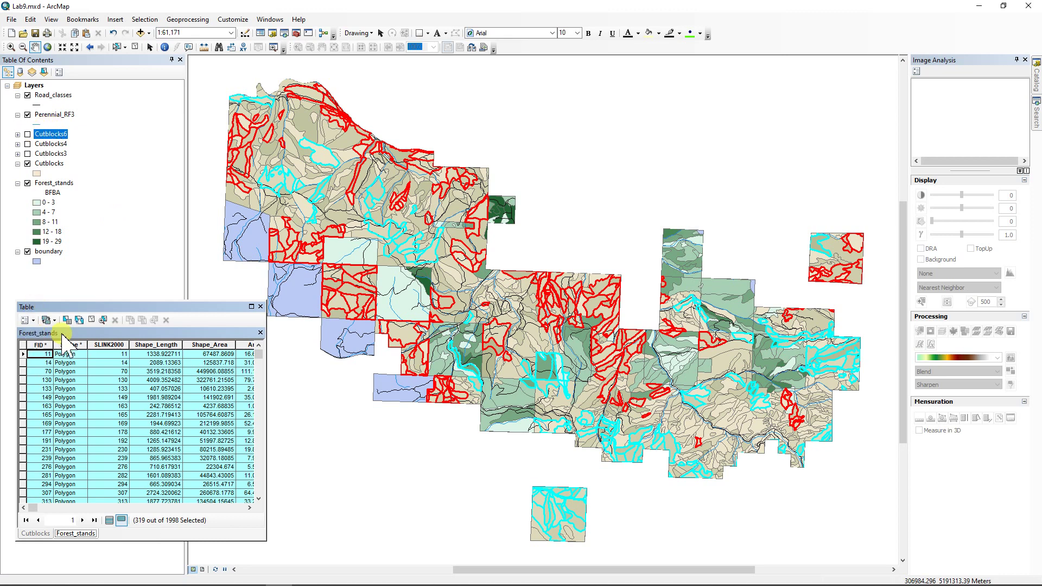
{"action": "left_click", "coordinate": [91, 320]}
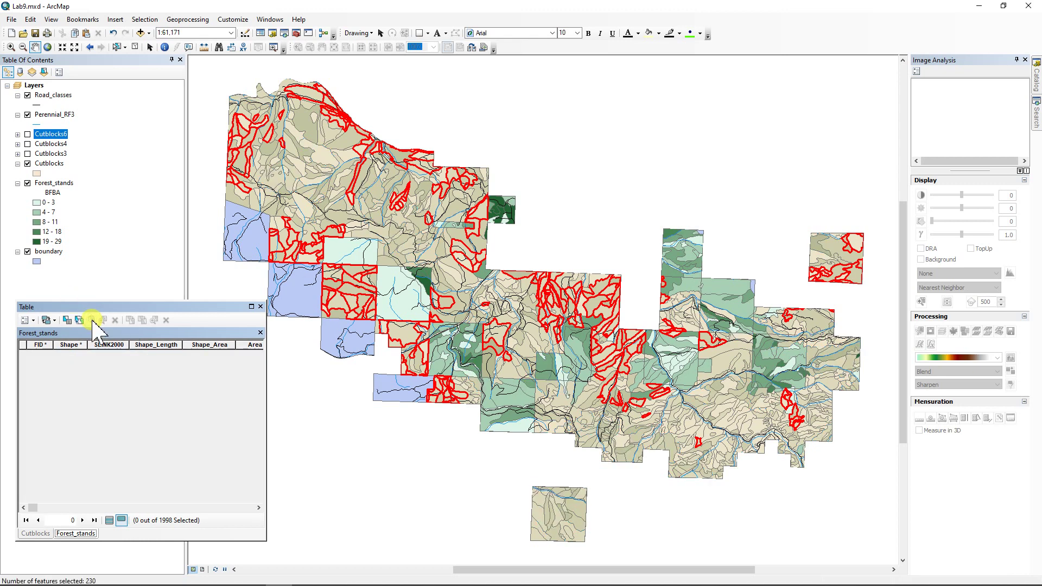
{"action": "left_click", "coordinate": [260, 333]}
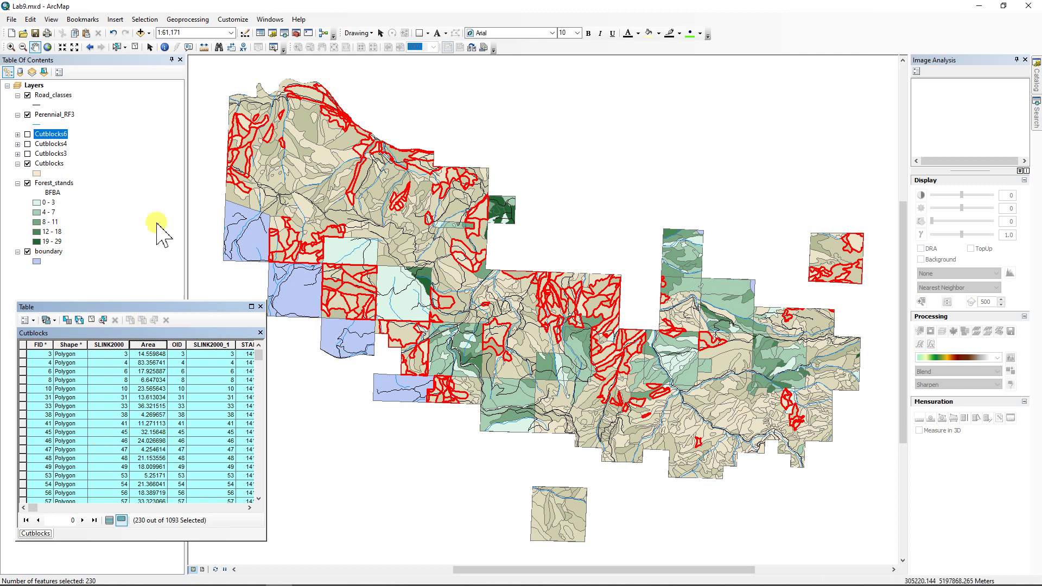
Add the sample_point table to the map as XY data, with UTM_X as the X field and UTM_Y as the Y field
{"action": "left_click", "coordinate": [13, 20]}
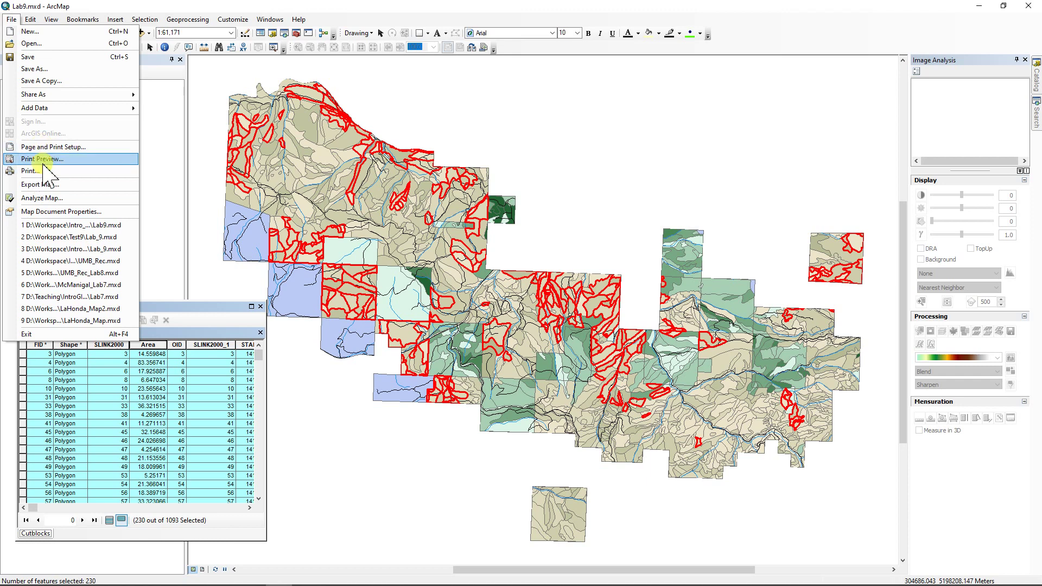
{"action": "mouse_move", "coordinate": [41, 107]}
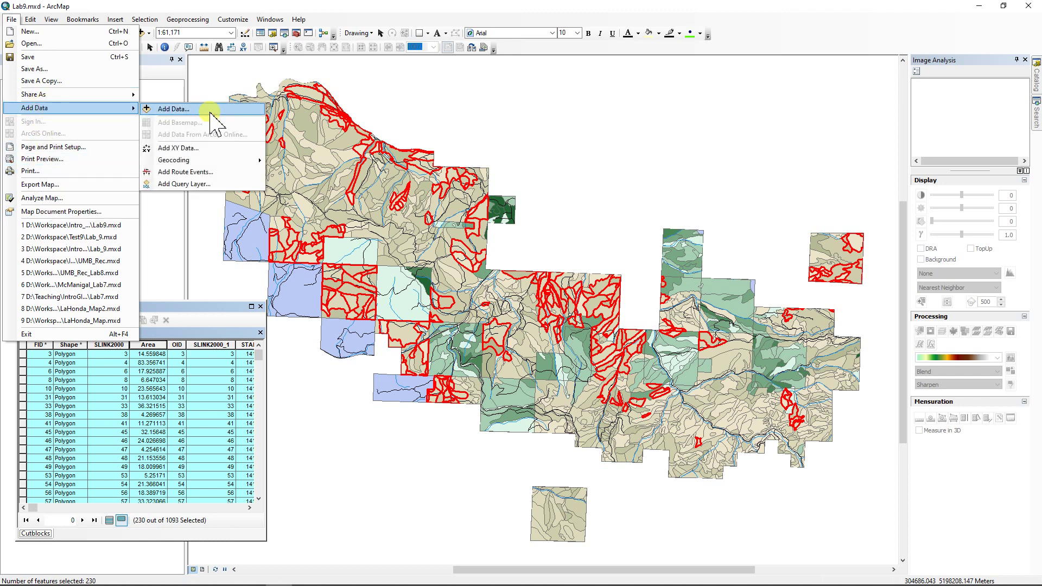
{"action": "left_click", "coordinate": [179, 147]}
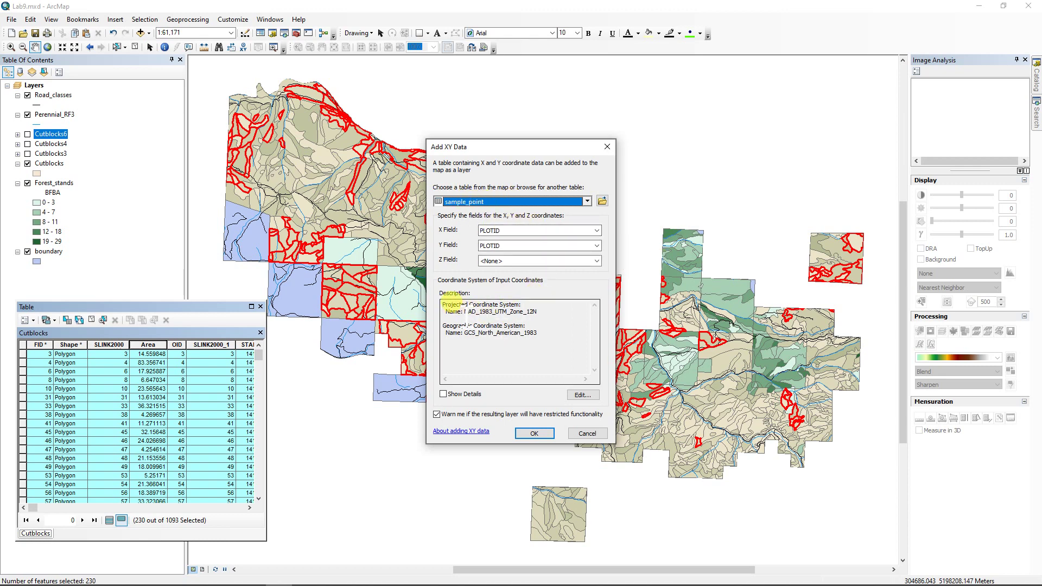
{"action": "left_click", "coordinate": [597, 231]}
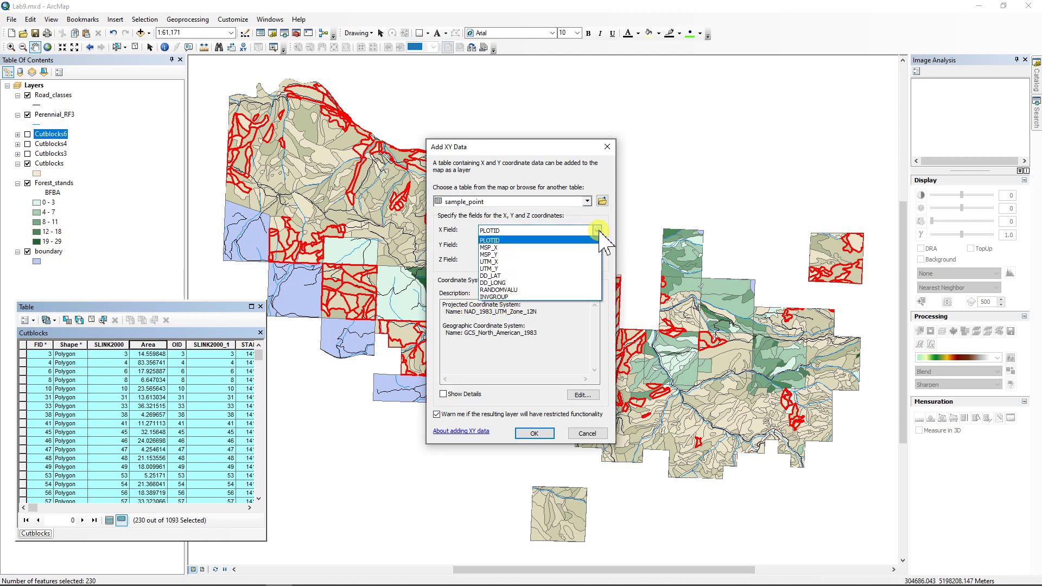
{"action": "left_click", "coordinate": [491, 261]}
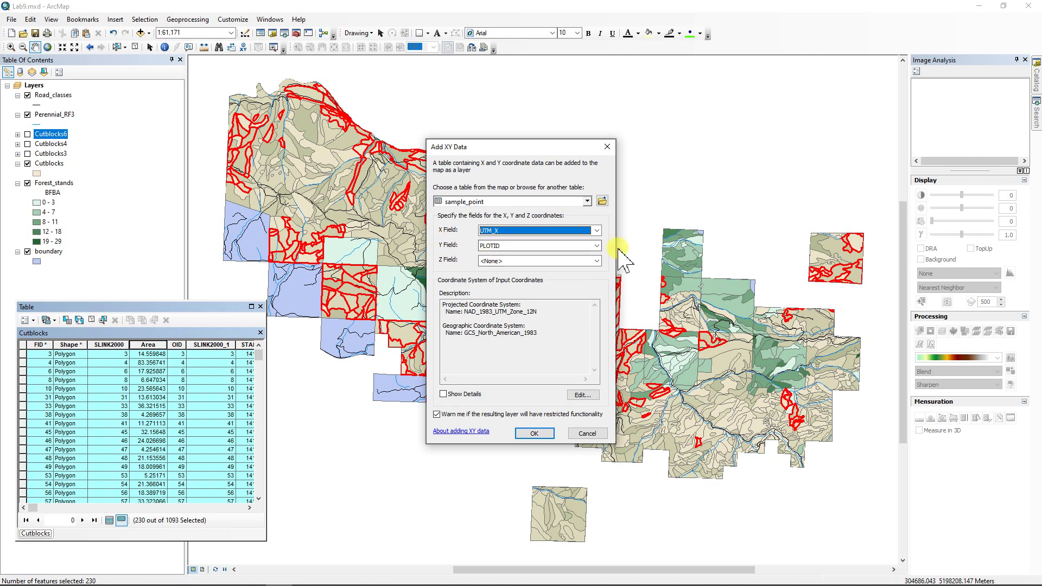
{"action": "left_click", "coordinate": [596, 246]}
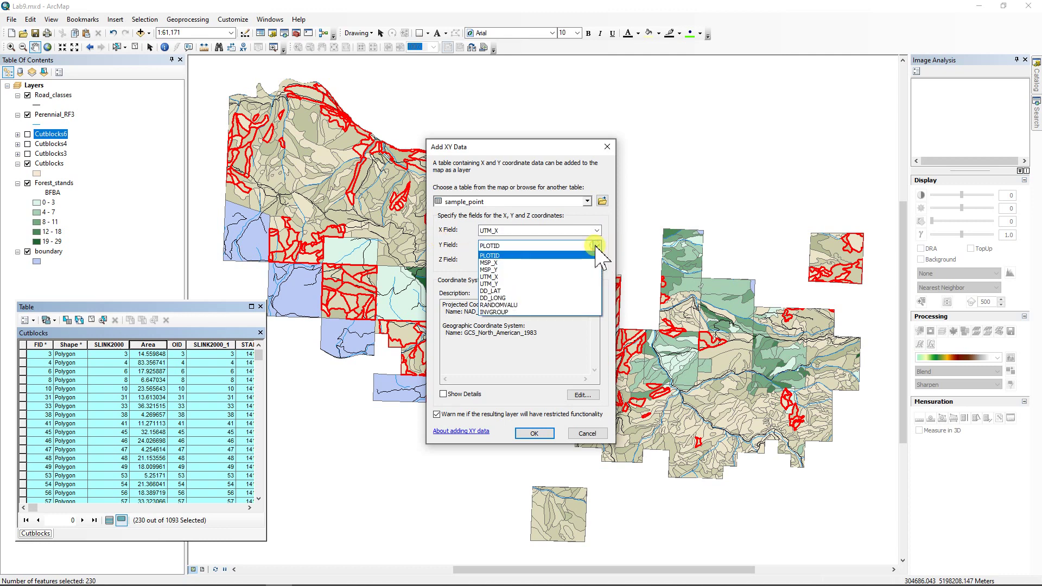
{"action": "left_click", "coordinate": [491, 283]}
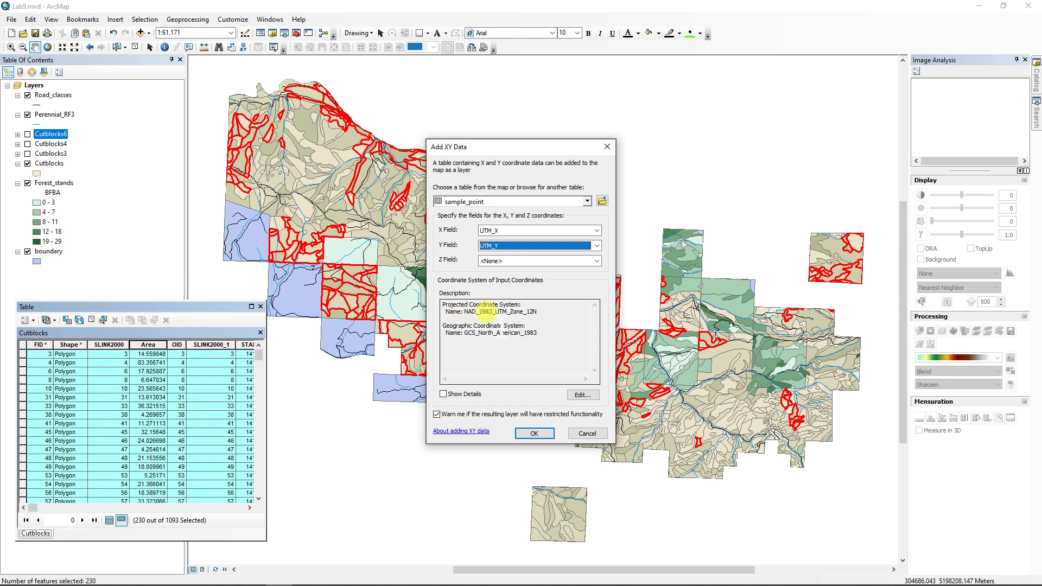
{"action": "left_click", "coordinate": [536, 434]}
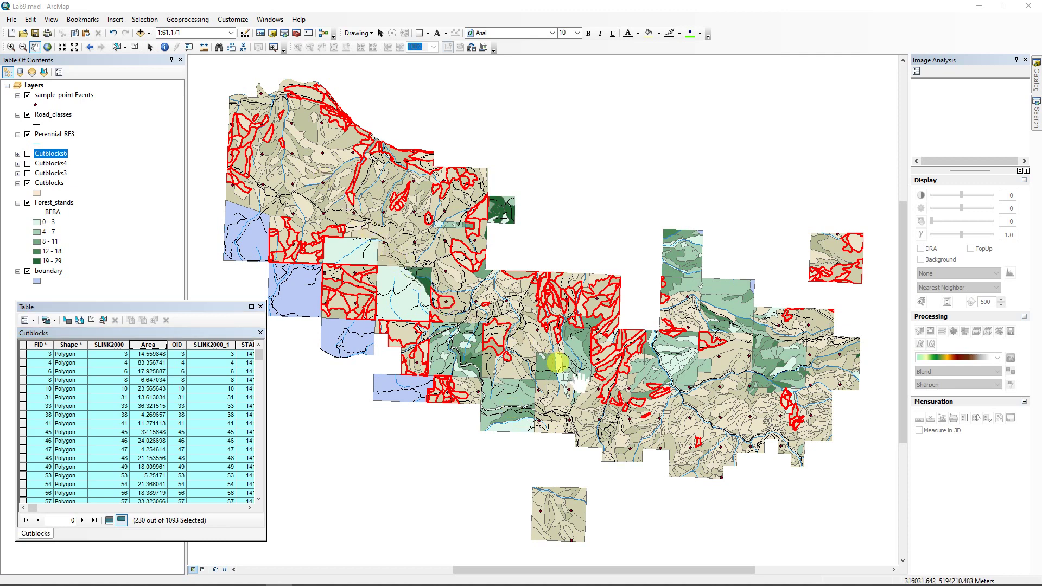
Change the sample point layer's symbol color to orange
{"action": "left_click", "coordinate": [34, 104]}
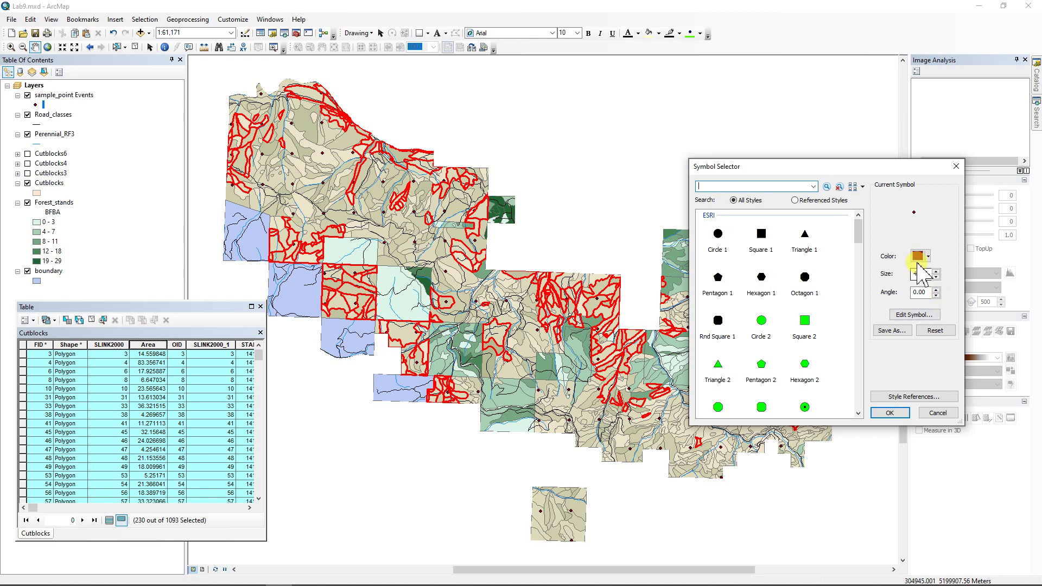
{"action": "left_click", "coordinate": [917, 256]}
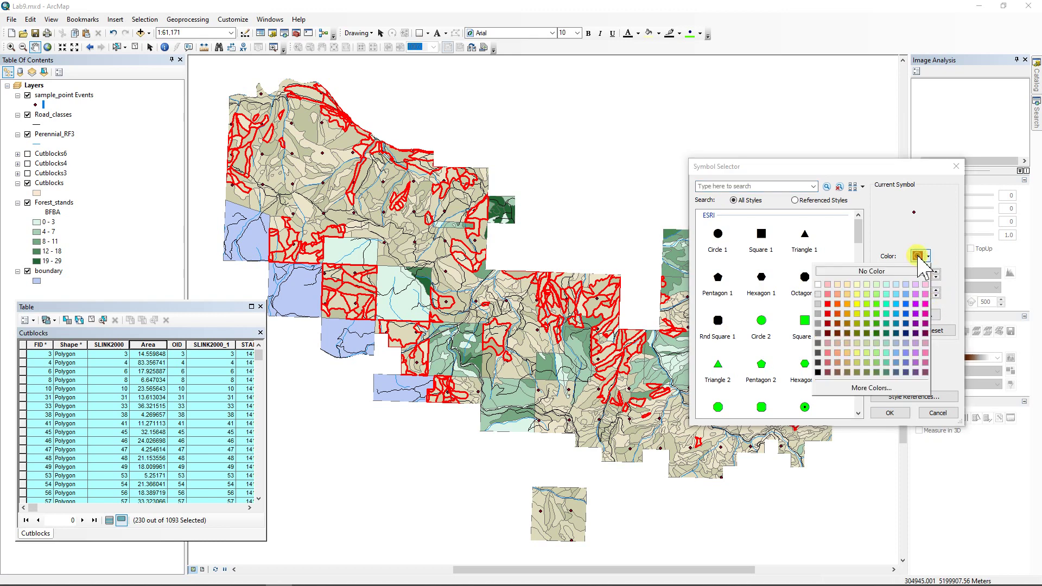
{"action": "left_click", "coordinate": [848, 305]}
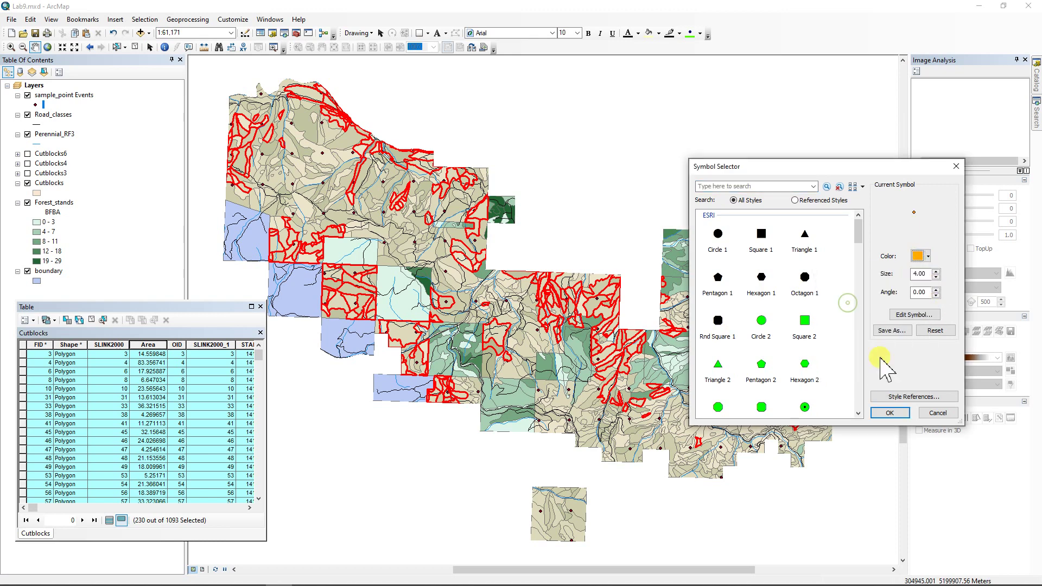
{"action": "left_click", "coordinate": [885, 412]}
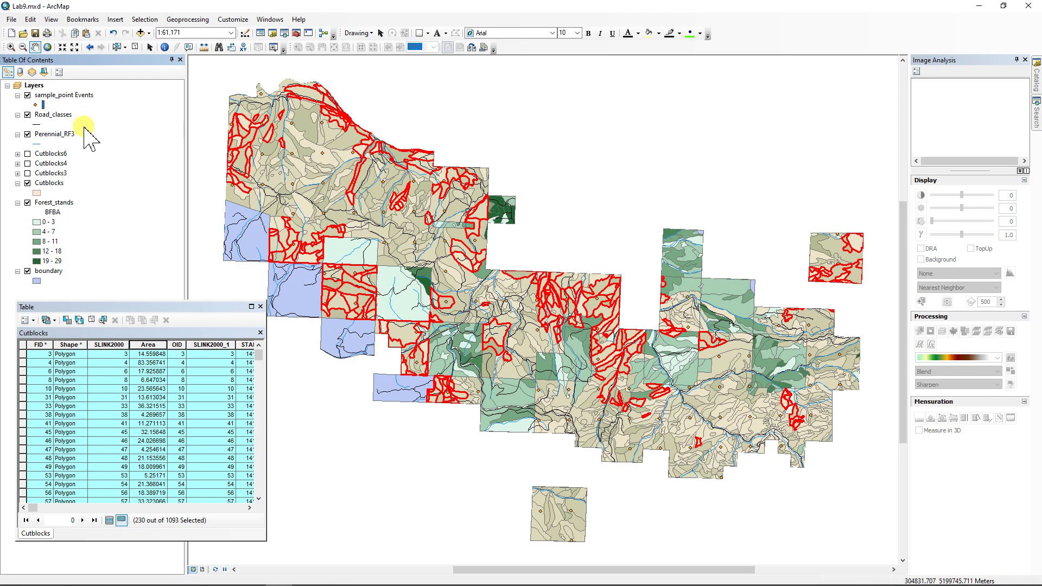
Remove from the current Cutblocks selection the features that contain sample_point Events points, with no search distance applied
{"action": "left_click", "coordinate": [146, 20]}
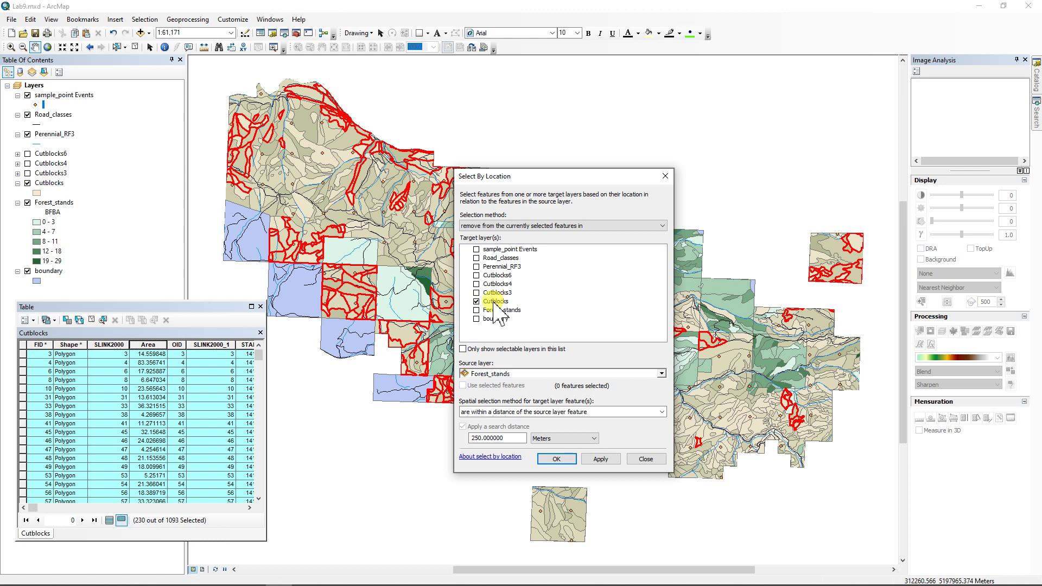
{"action": "left_click", "coordinate": [491, 374]}
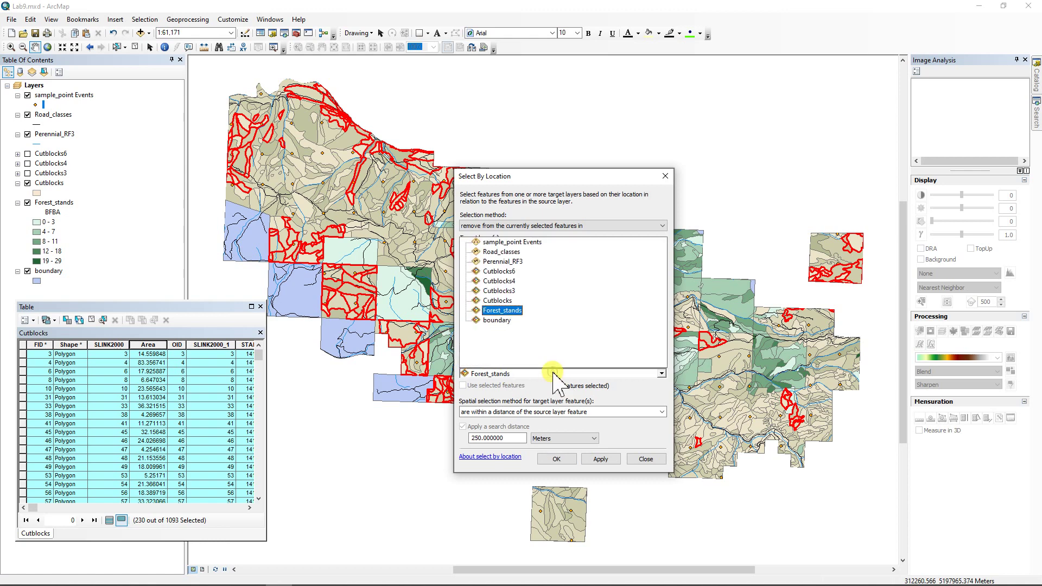
{"action": "left_click", "coordinate": [511, 243]}
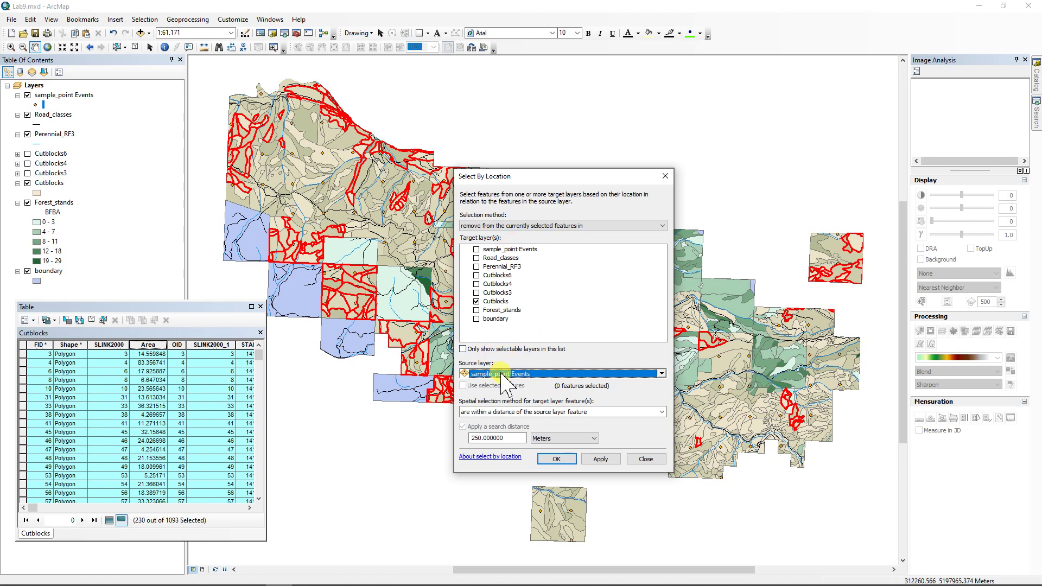
{"action": "left_click", "coordinate": [662, 412]}
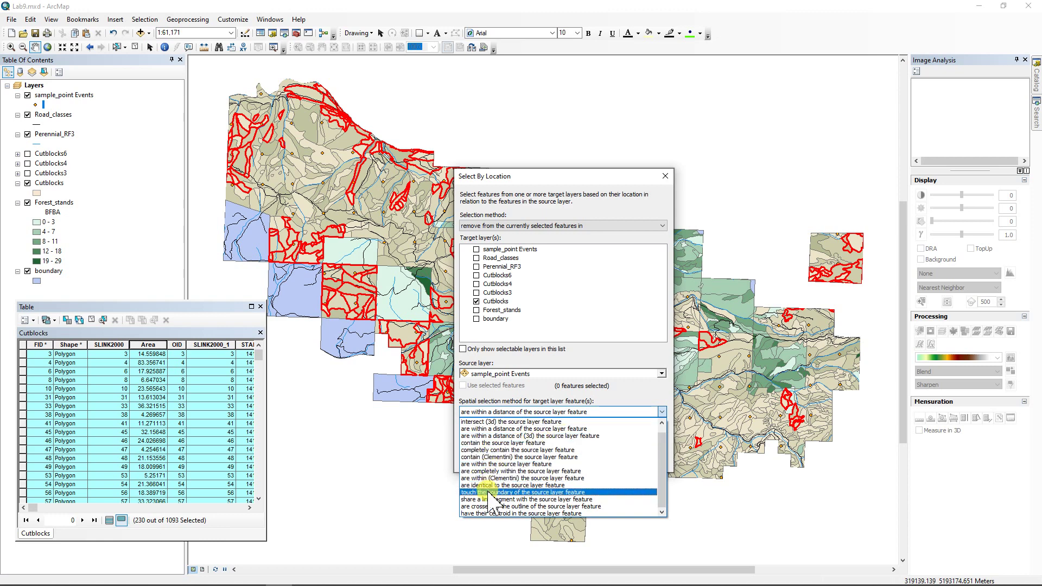
{"action": "left_click", "coordinate": [501, 442]}
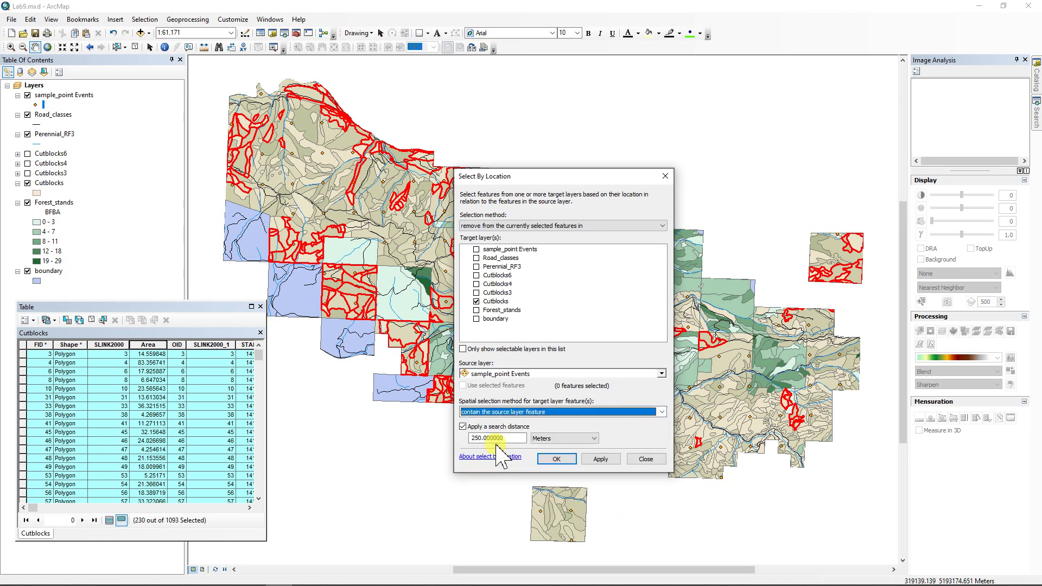
{"action": "left_click", "coordinate": [463, 427]}
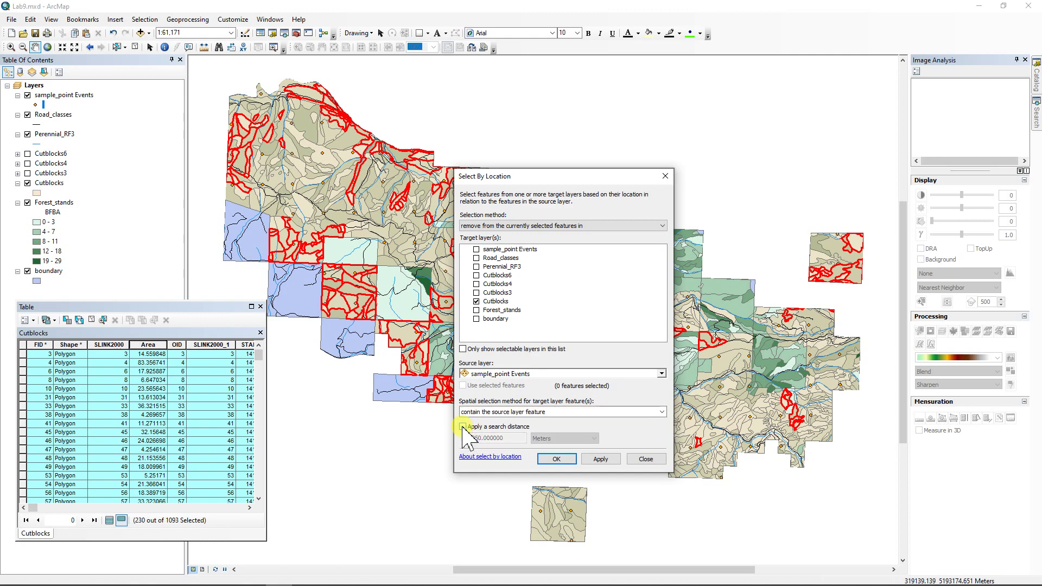
{"action": "left_click", "coordinate": [563, 459]}
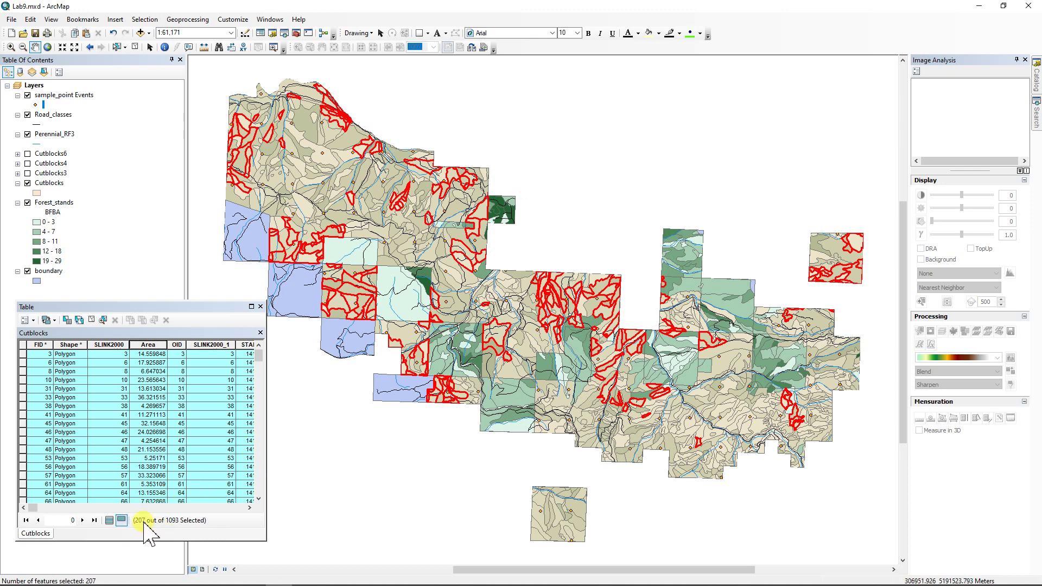
Export the selected Cutblocks features to Lubrecht_Data as Cutblocks7 and add the result to the map as a layer
{"action": "right_click", "coordinate": [48, 184]}
{"action": "mouse_move", "coordinate": [75, 370]}
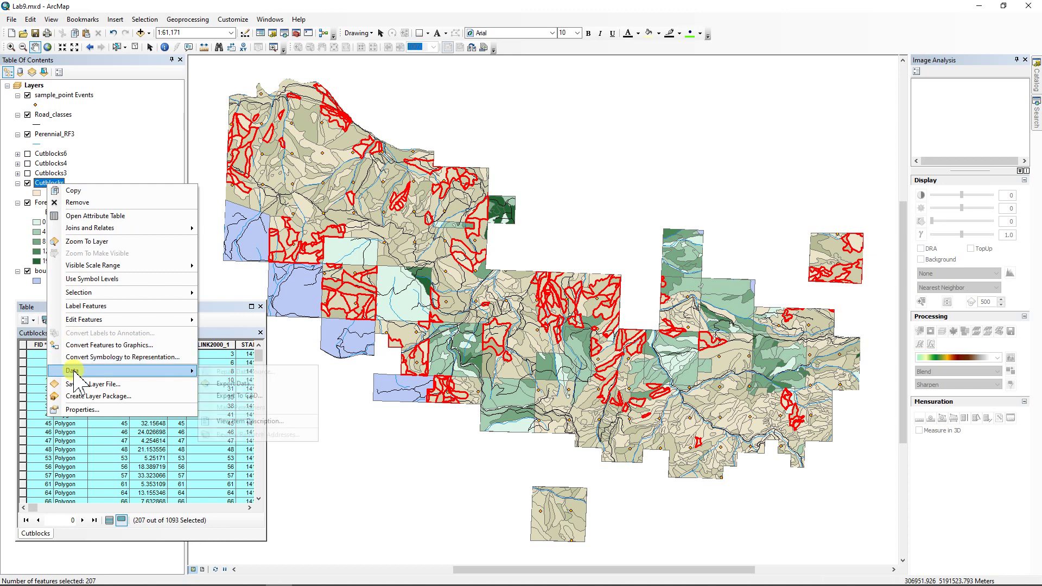
{"action": "left_click", "coordinate": [234, 384]}
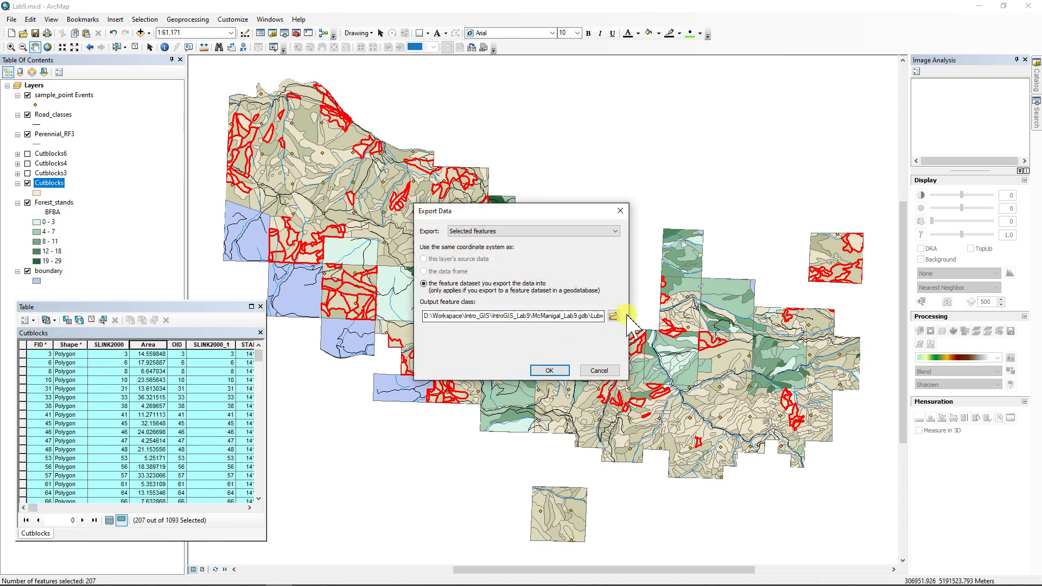
{"action": "left_click", "coordinate": [617, 317]}
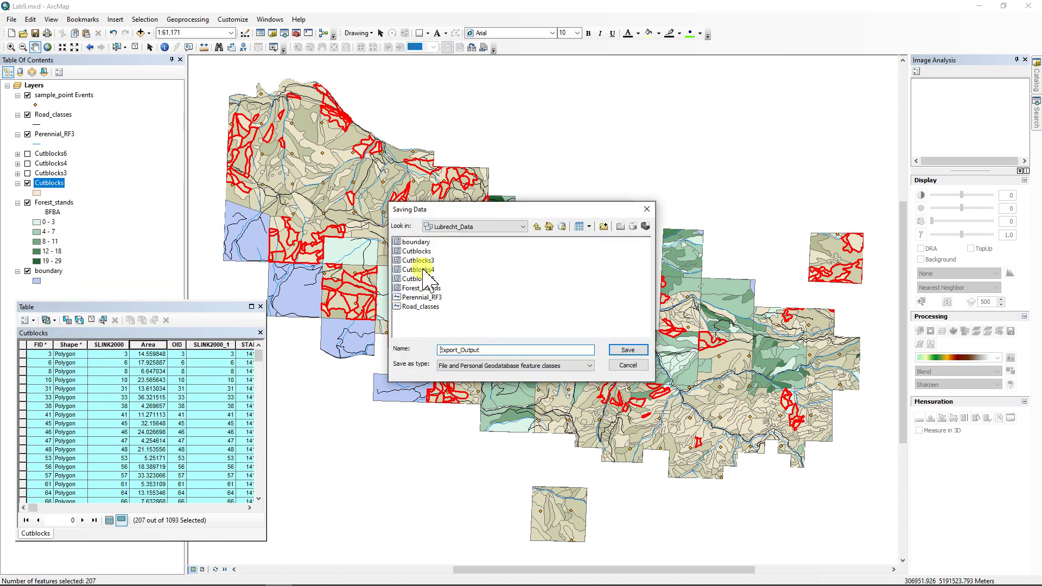
{"action": "left_click", "coordinate": [417, 250]}
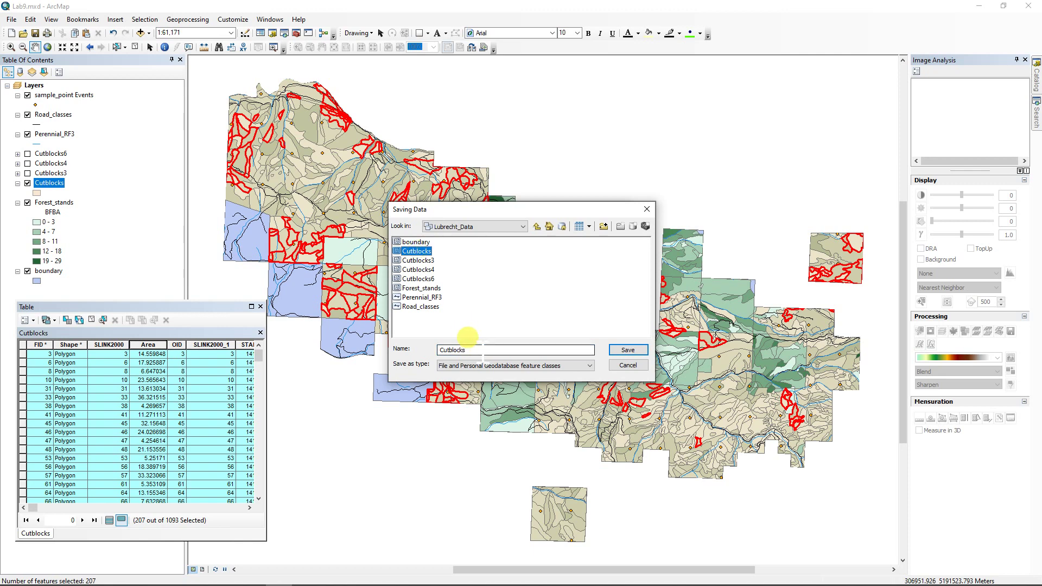
{"action": "left_click", "coordinate": [479, 350]}
{"action": "type", "text": "7"}
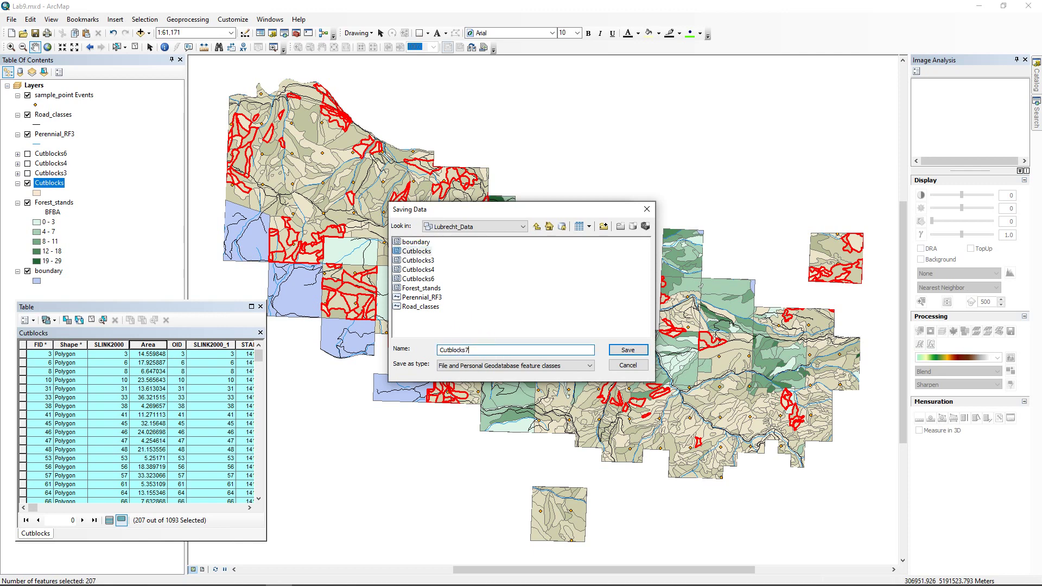
{"action": "left_click", "coordinate": [628, 350]}
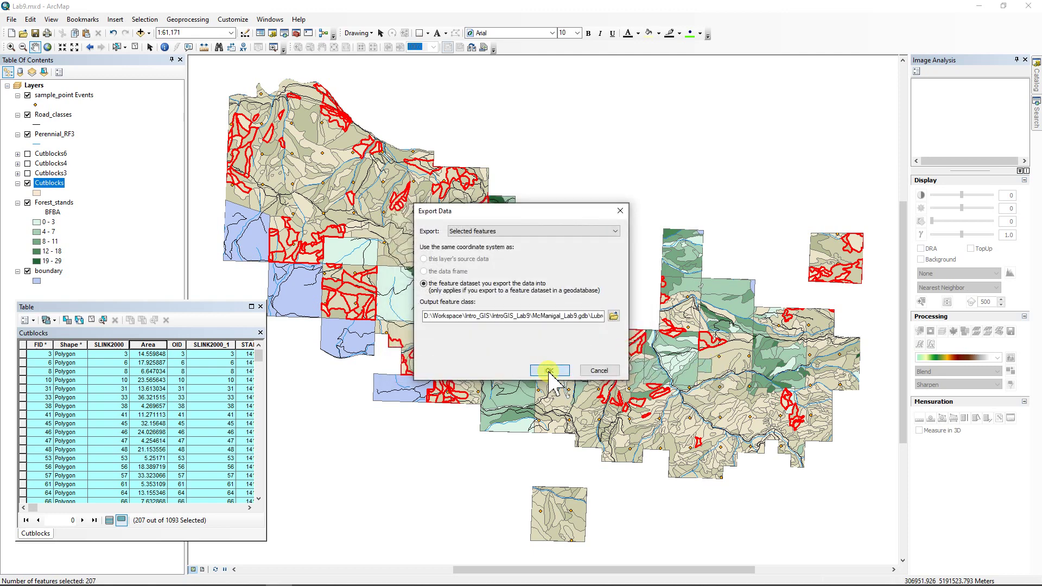
{"action": "left_click", "coordinate": [549, 371]}
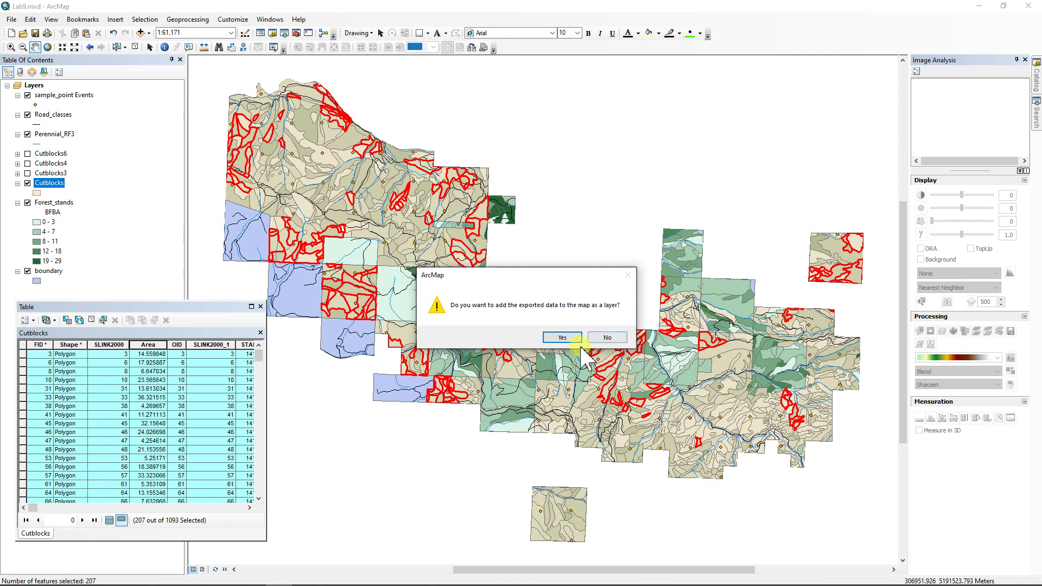
{"action": "left_click", "coordinate": [559, 336]}
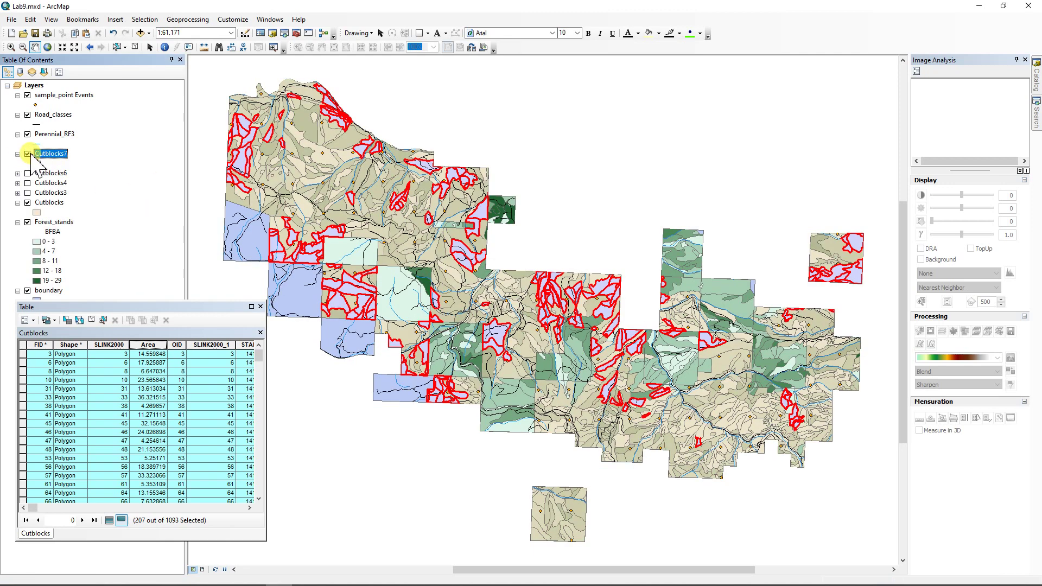
Hide and collapse the Cutblocks7 layer, and save the map document
{"action": "left_click", "coordinate": [27, 155]}
{"action": "left_click", "coordinate": [17, 154]}
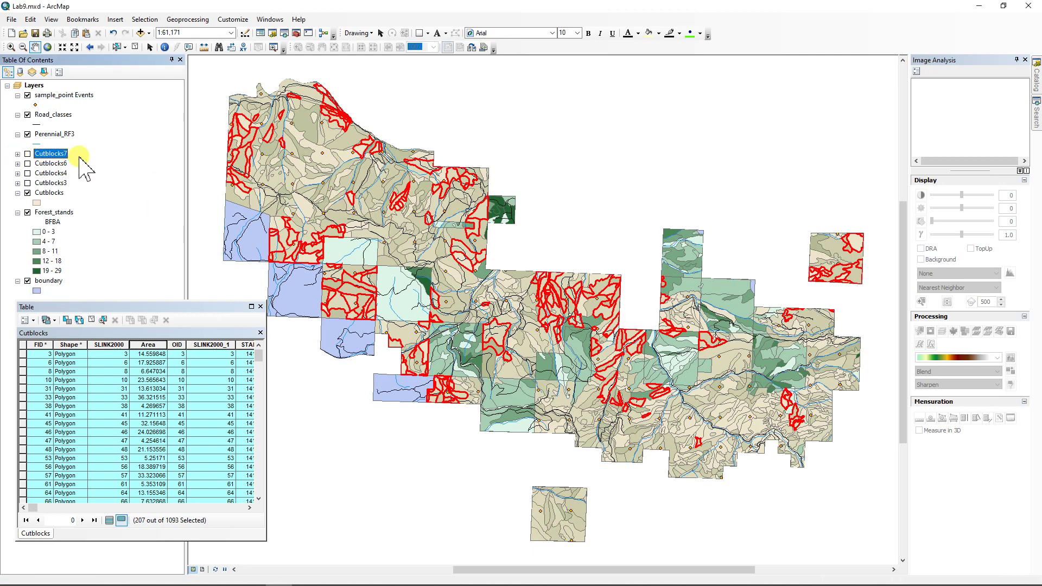
{"action": "left_click", "coordinate": [36, 35]}
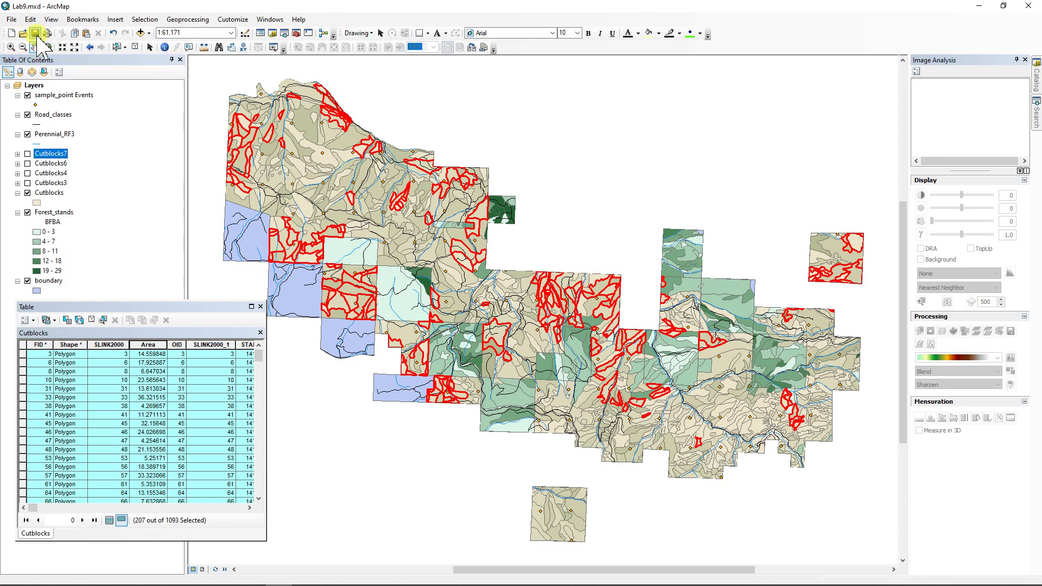